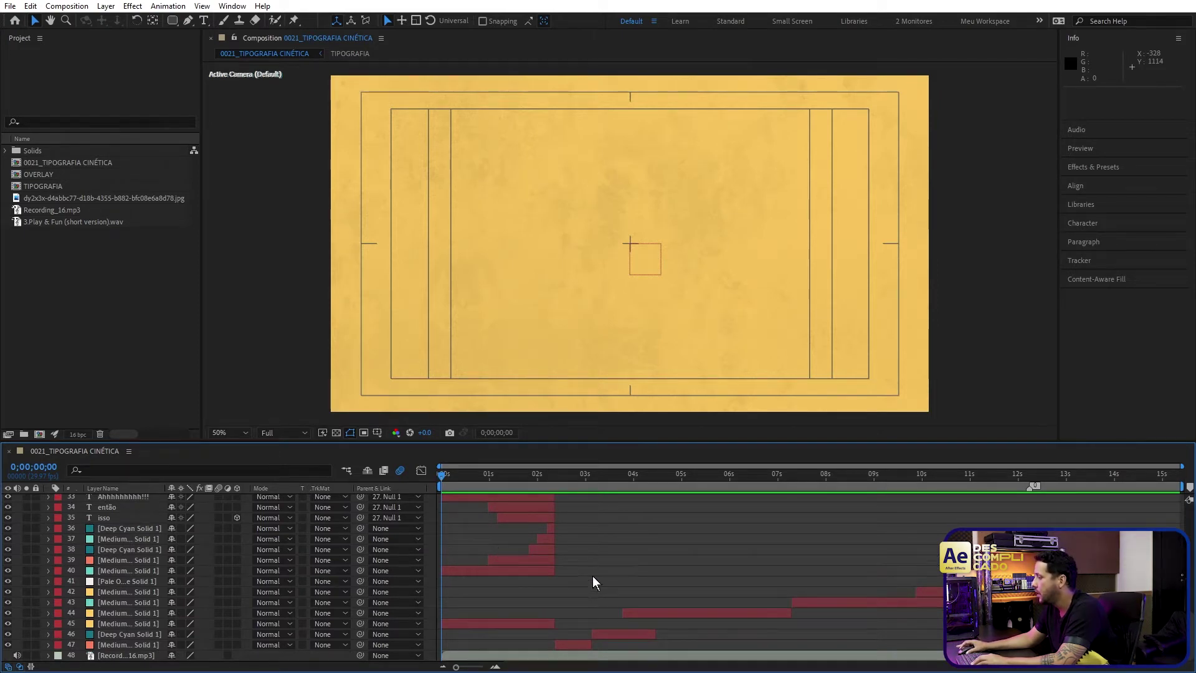
Step: Preview the opening frames of the kinetic typography composition and stop back at the first frame
{"action": "scroll", "coordinate": [586, 576], "scroll_direction": "up", "scroll_amount": 9}
{"action": "key", "text": "space"}
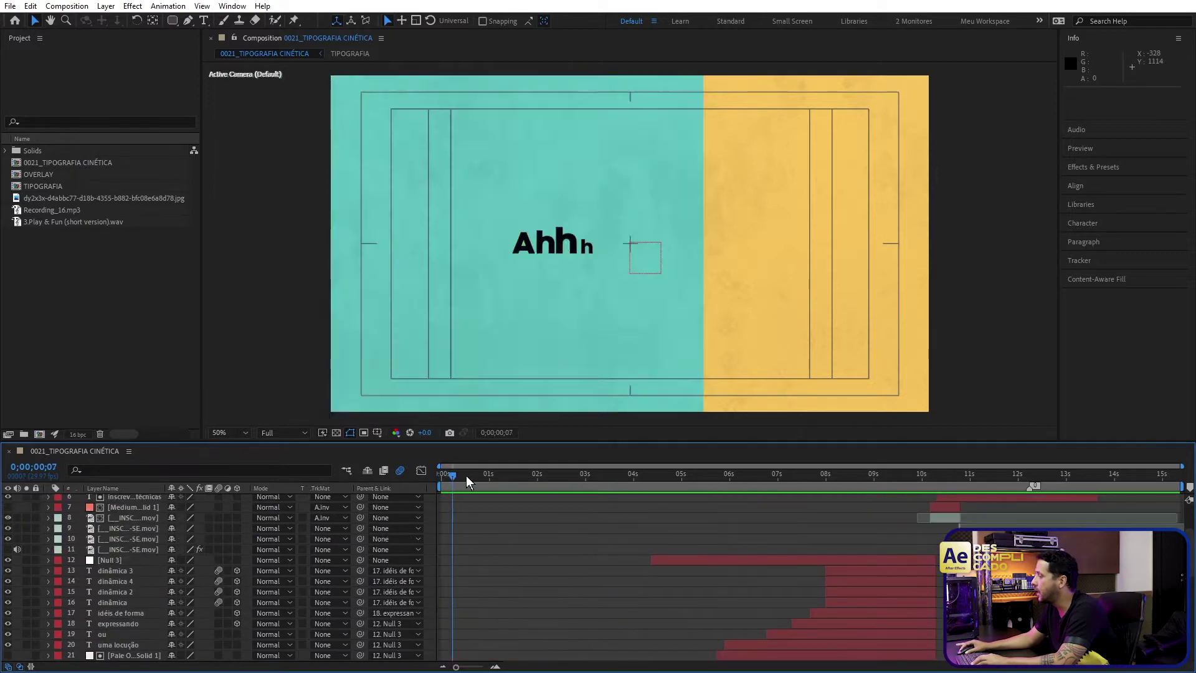
{"action": "key", "text": "space"}
{"action": "scroll", "coordinate": [522, 562], "scroll_direction": "up", "scroll_amount": 3}
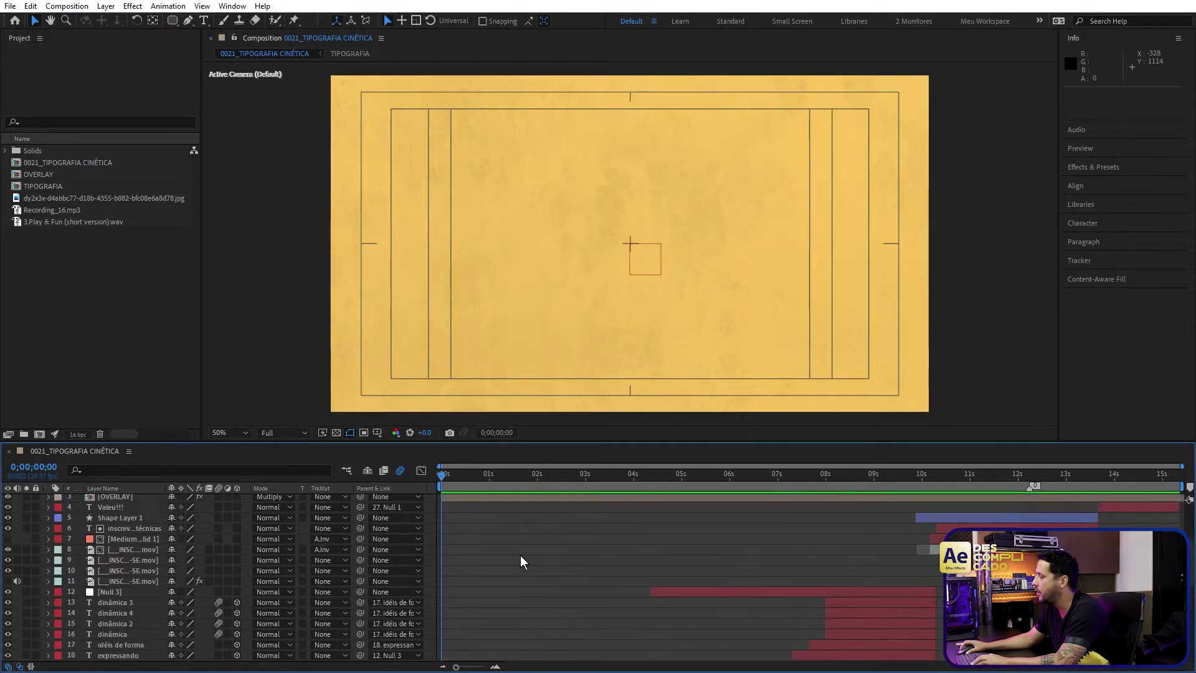
Step: Inspect the audio levels and waveform of the 3.Play & Fun music layer, ending with the current time at the first frame
{"action": "left_click", "coordinate": [479, 502]}
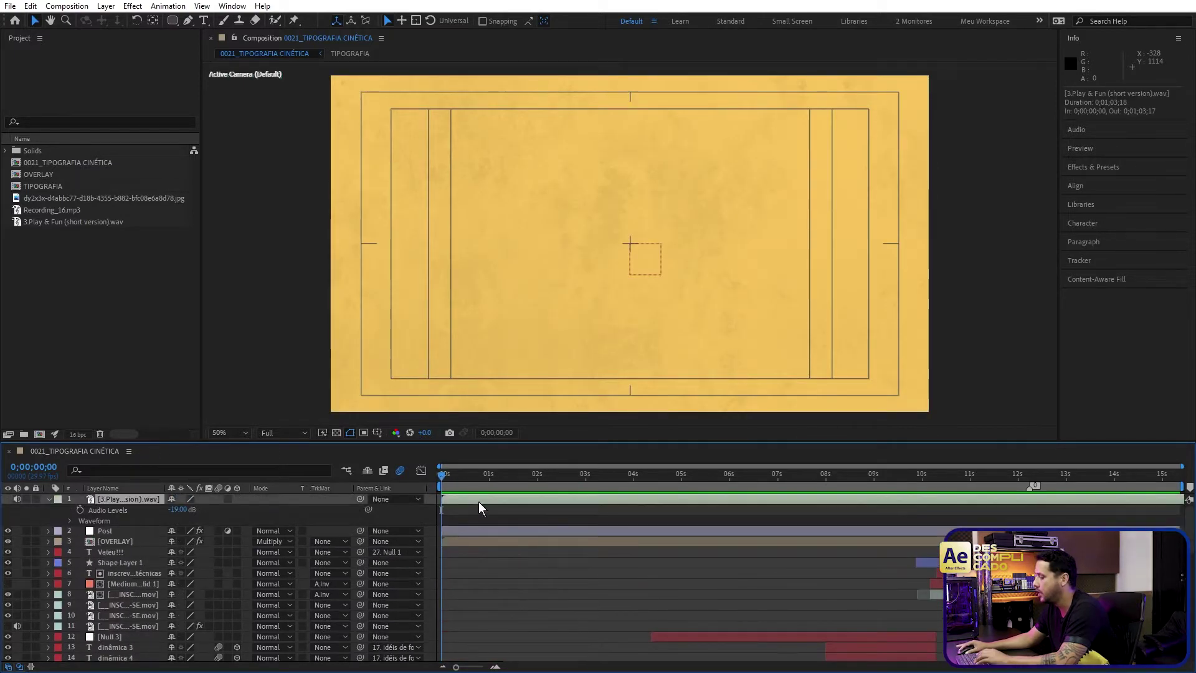
{"action": "key", "text": "l"}
{"action": "key", "text": "l"}
{"action": "key", "text": "l"}
{"action": "key", "text": "l"}
{"action": "key", "text": "l"}
{"action": "key", "text": "l"}
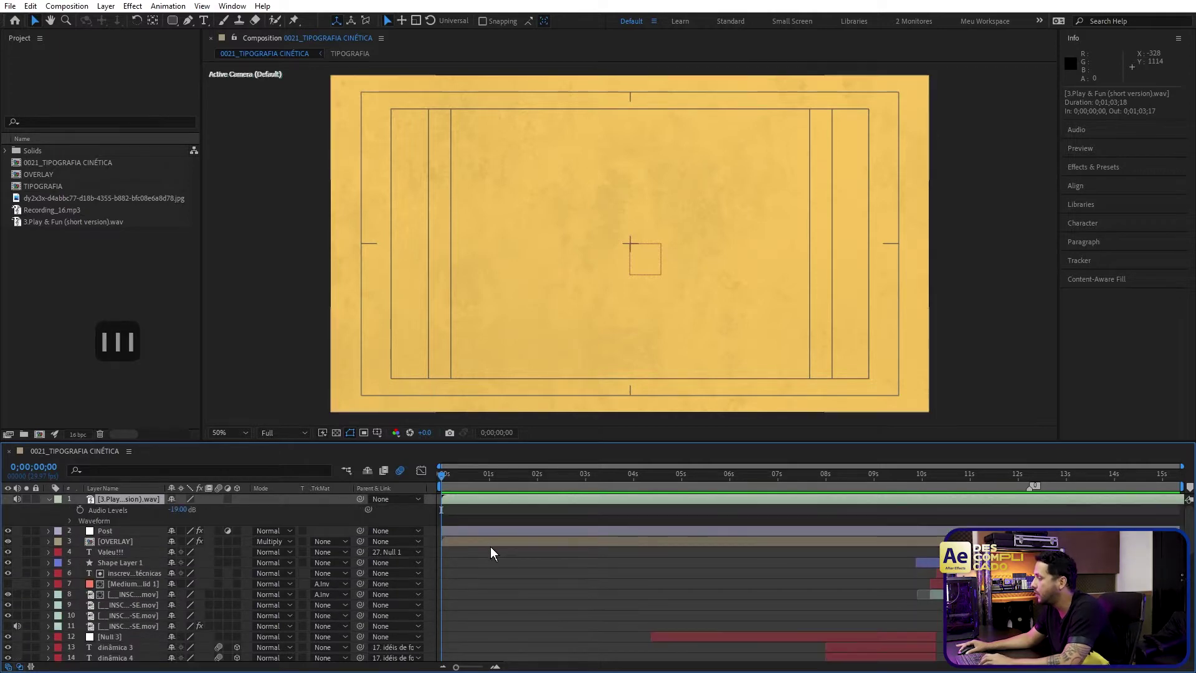
{"action": "left_click", "coordinate": [483, 503]}
{"action": "left_click", "coordinate": [592, 531]}
{"action": "left_click", "coordinate": [557, 502]}
{"action": "left_click", "coordinate": [633, 476]}
{"action": "key", "text": "Home"}
Step: Show the Post layer's effect settings to examine Posterize Time and Noise, and open the list of available effects
{"action": "left_click", "coordinate": [93, 511]}
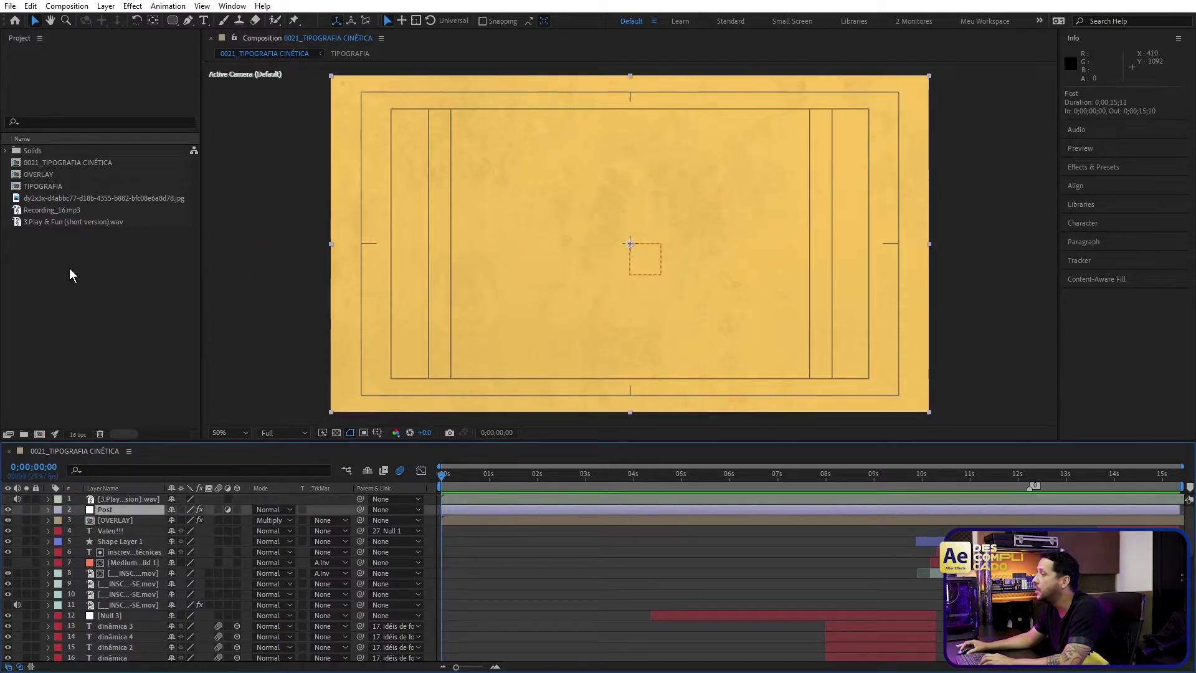
{"action": "left_click", "coordinate": [233, 6]}
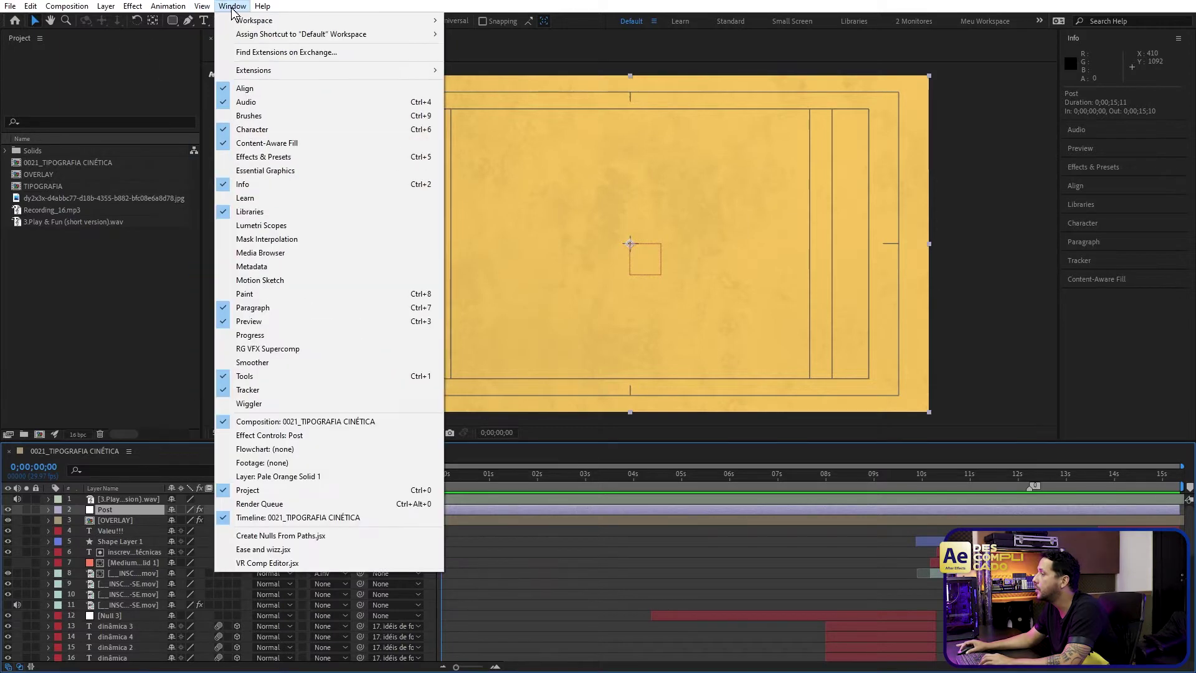
{"action": "left_click", "coordinate": [265, 436]}
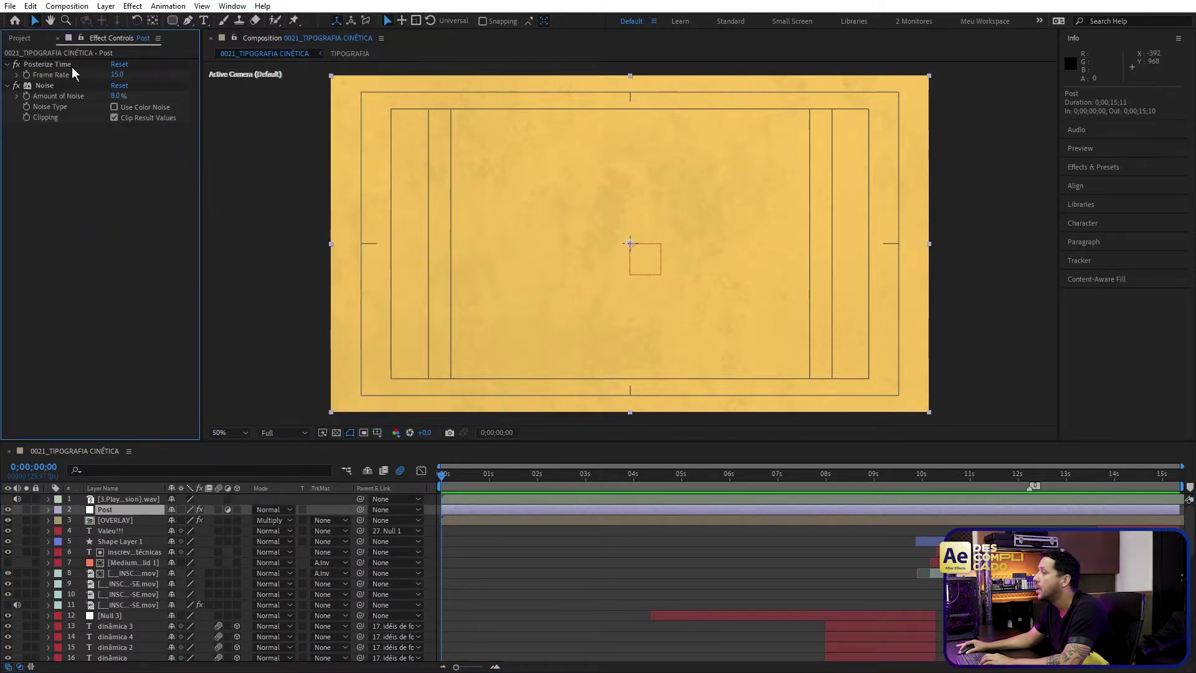
{"action": "left_click", "coordinate": [108, 511]}
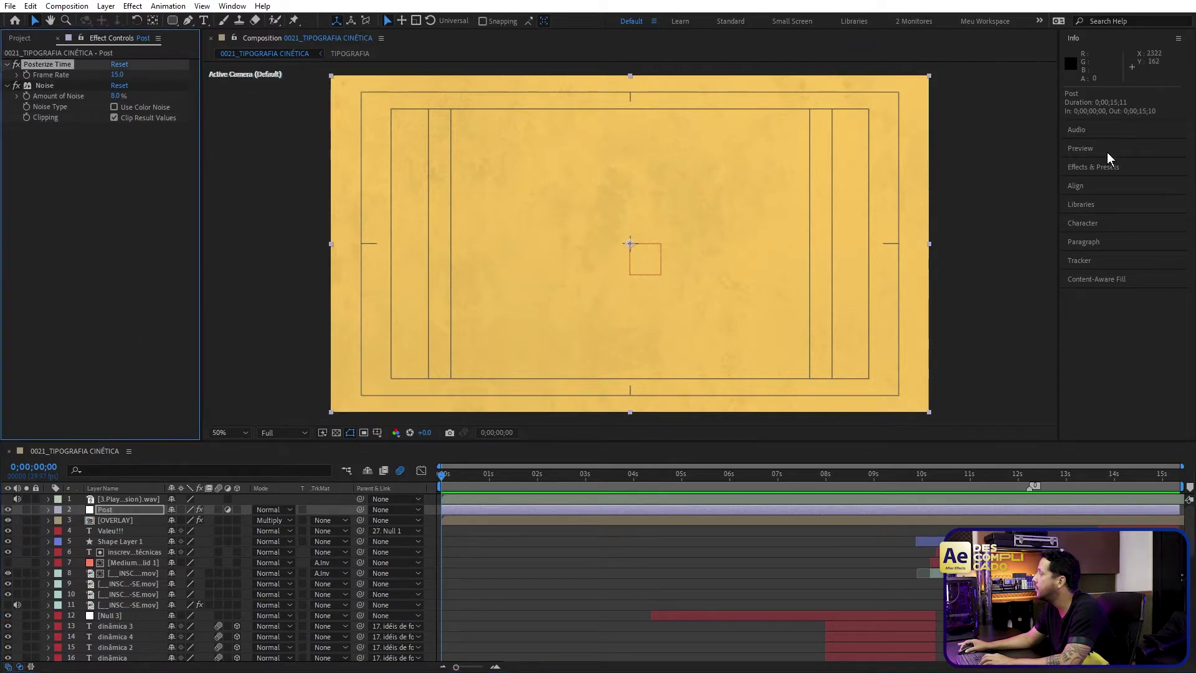
{"action": "left_click", "coordinate": [1096, 167]}
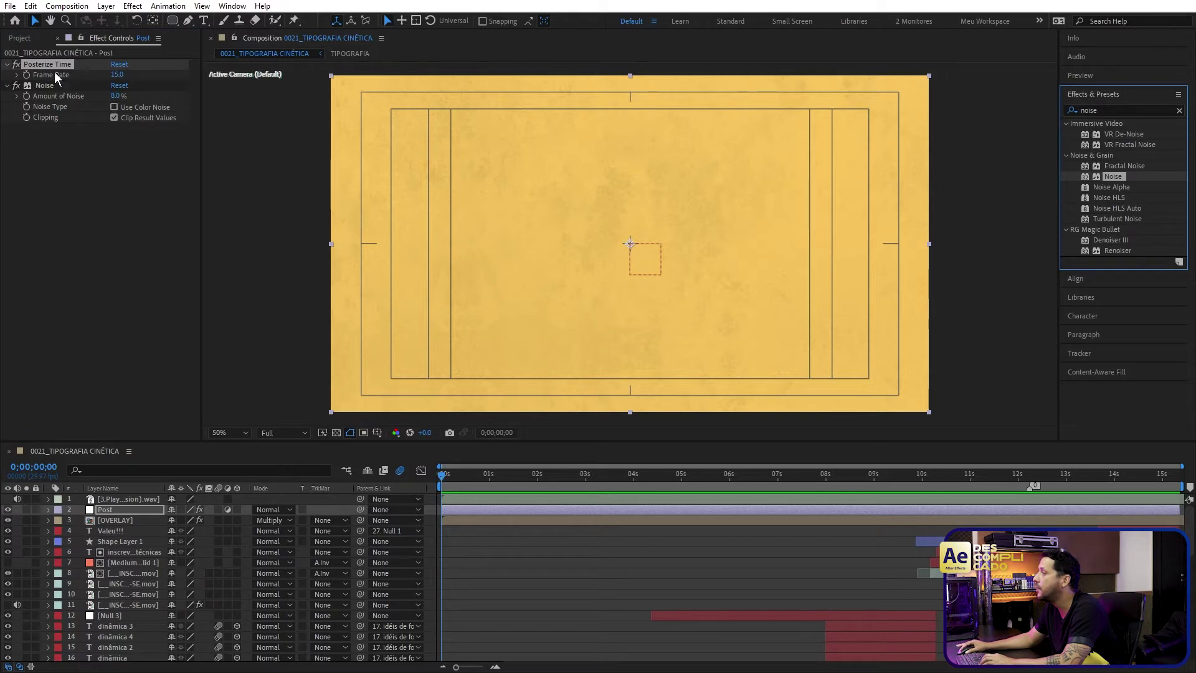
{"action": "left_click", "coordinate": [116, 73]}
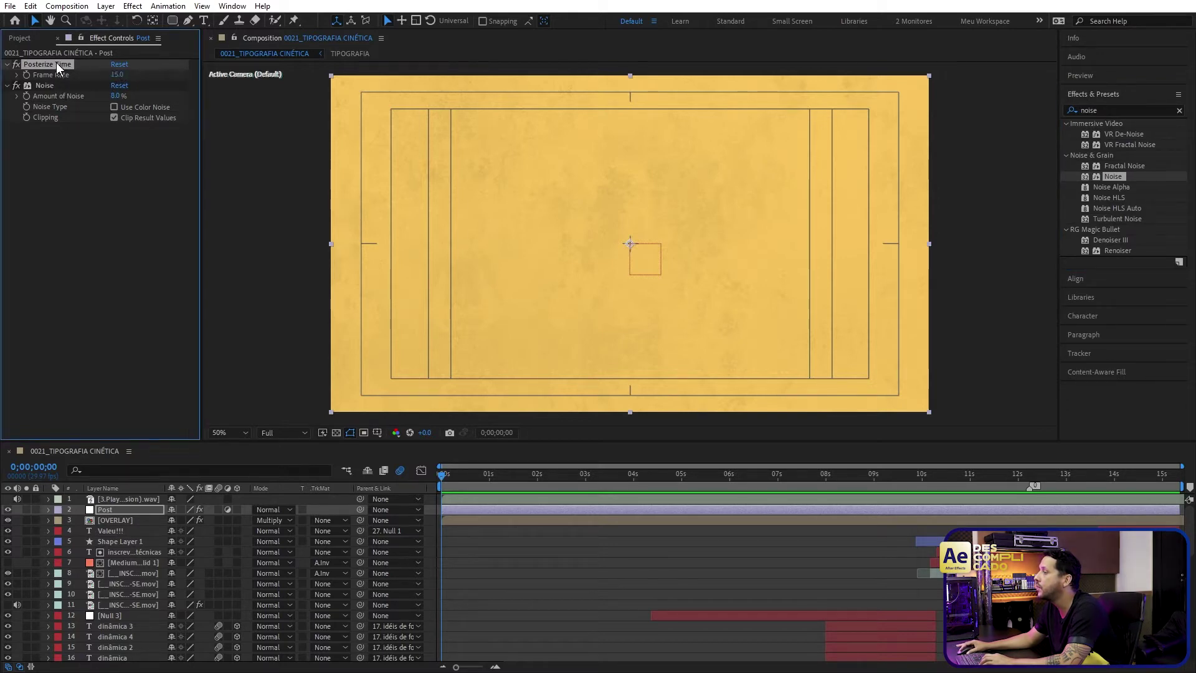
Step: Preview the opening briefly, then check the composition's frame rate in Composition Settings and close them without changes
{"action": "left_click", "coordinate": [484, 512]}
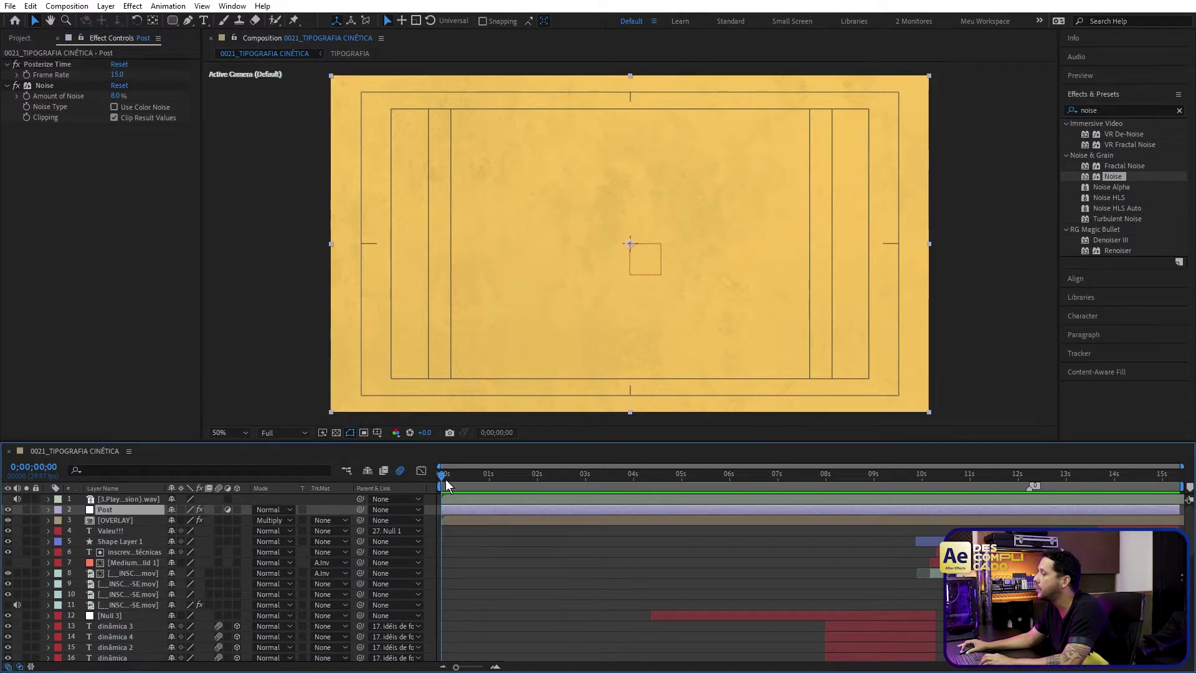
{"action": "key", "text": "space"}
{"action": "key", "text": "space"}
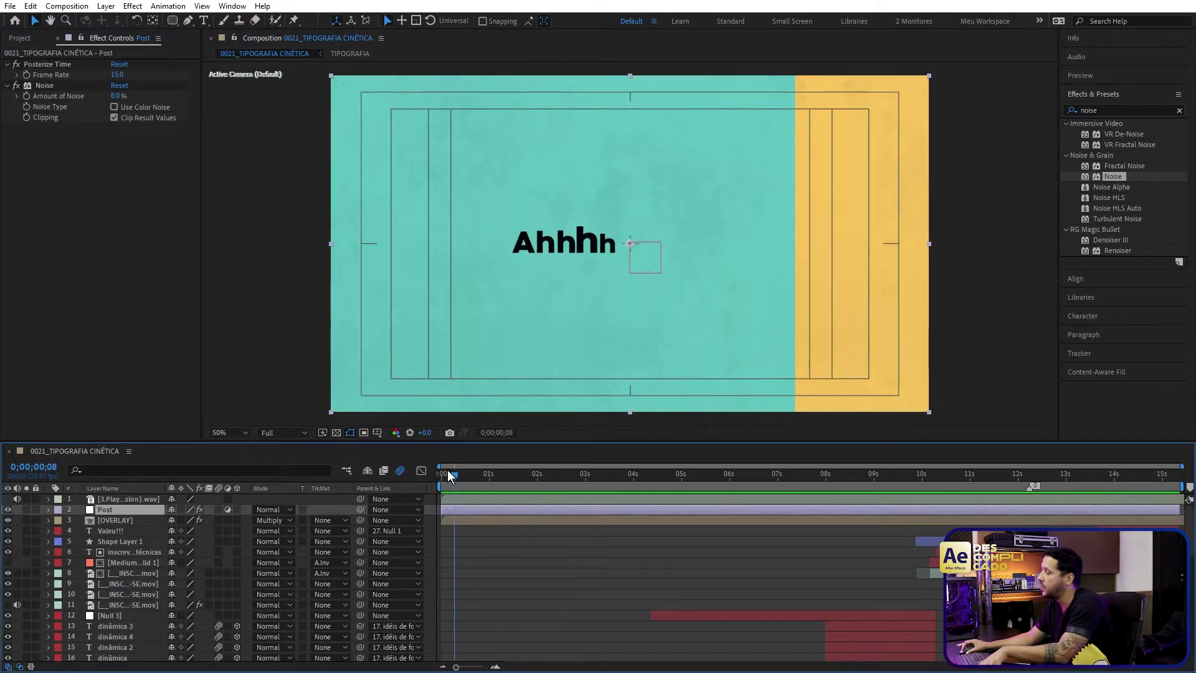
{"action": "key", "text": "ctrl+k"}
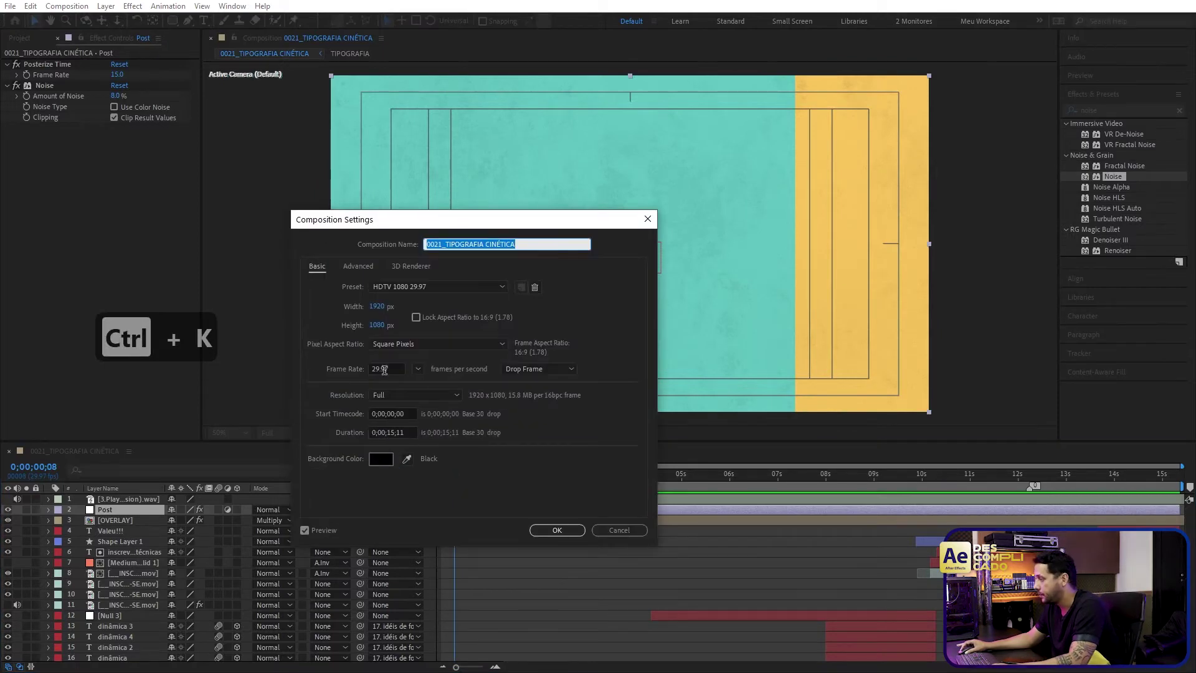
{"action": "key", "text": "Escape"}
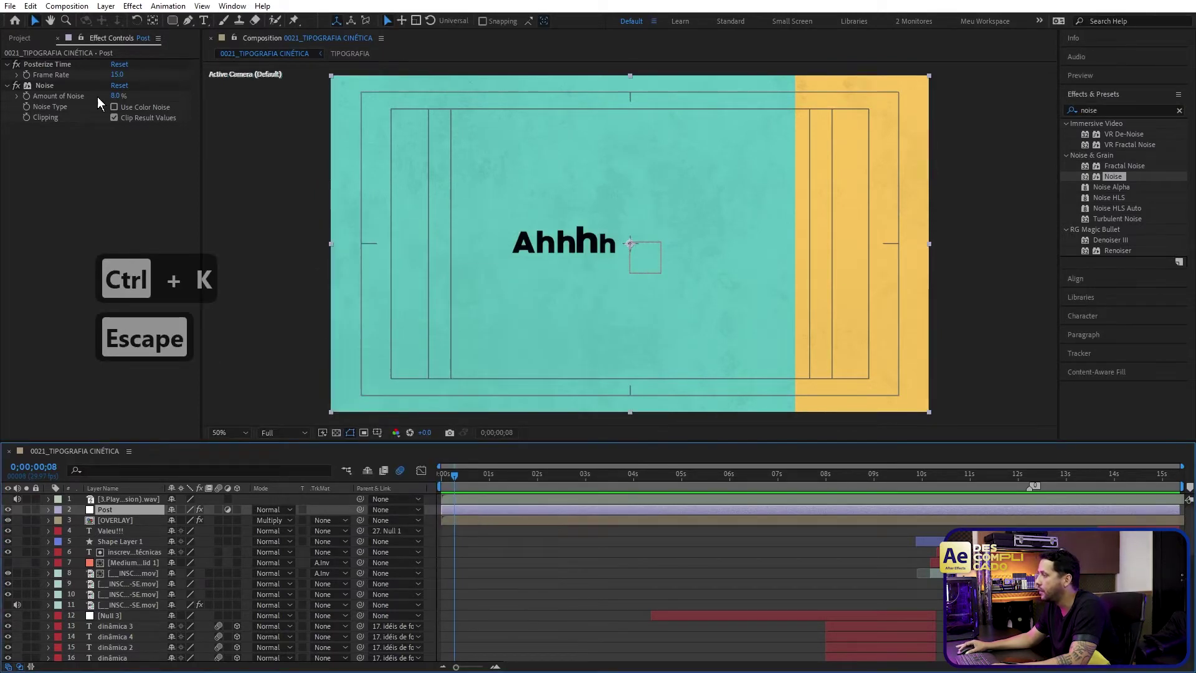
Step: Scrub through the opening text animation to examine the Posterize Time stutter, then return to the first frame
{"action": "left_click", "coordinate": [51, 65]}
{"action": "mouse_move", "coordinate": [465, 483]}
{"action": "left_mouse_down"}
{"action": "mouse_move", "coordinate": [495, 492]}
{"action": "mouse_move", "coordinate": [419, 506]}
{"action": "mouse_move", "coordinate": [668, 503]}
{"action": "mouse_move", "coordinate": [464, 503]}
{"action": "left_mouse_up"}
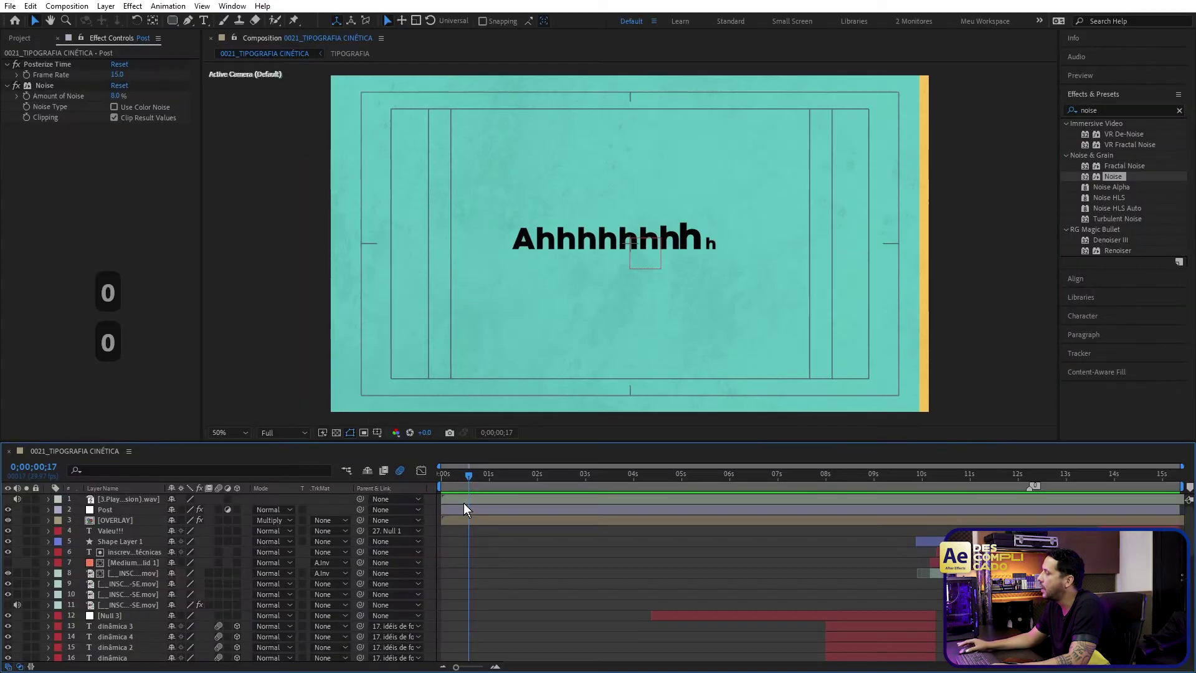
{"action": "left_click_drag", "start_coordinate": [464, 503], "coordinate": [382, 487]}
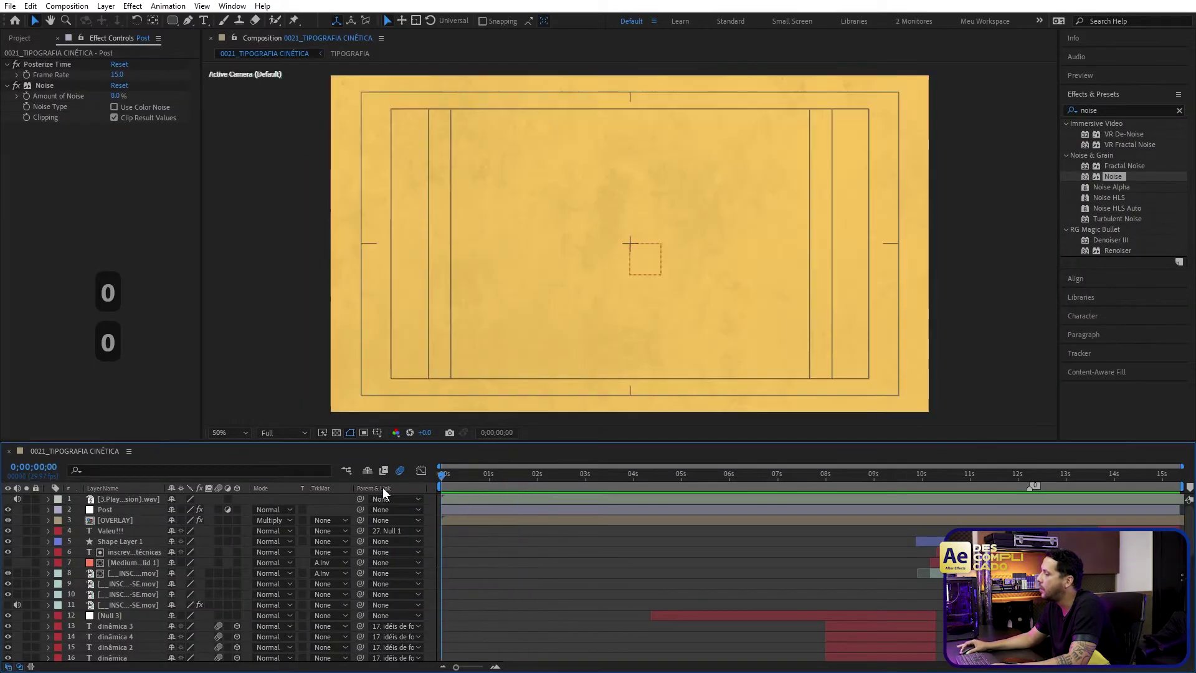
Step: Check the OVERLAY layer's effect settings, then open the OVERLAY composition and scrub through its moving texture
{"action": "left_click", "coordinate": [113, 522]}
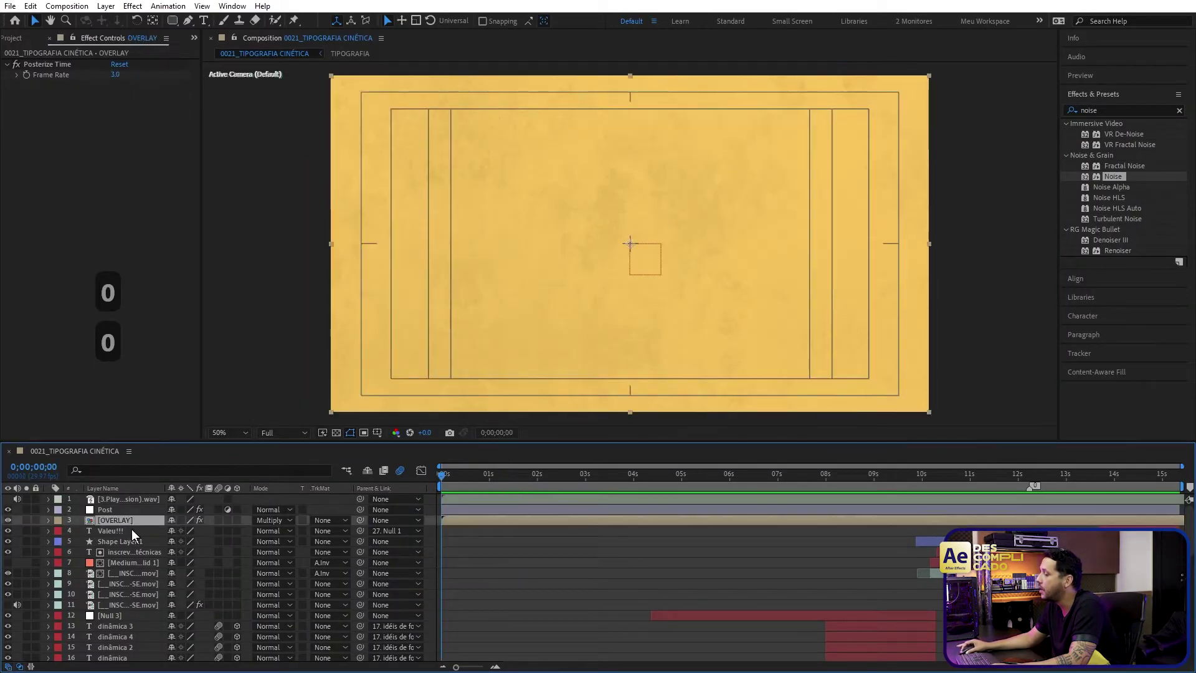
{"action": "left_click", "coordinate": [19, 39]}
{"action": "left_click", "coordinate": [36, 175]}
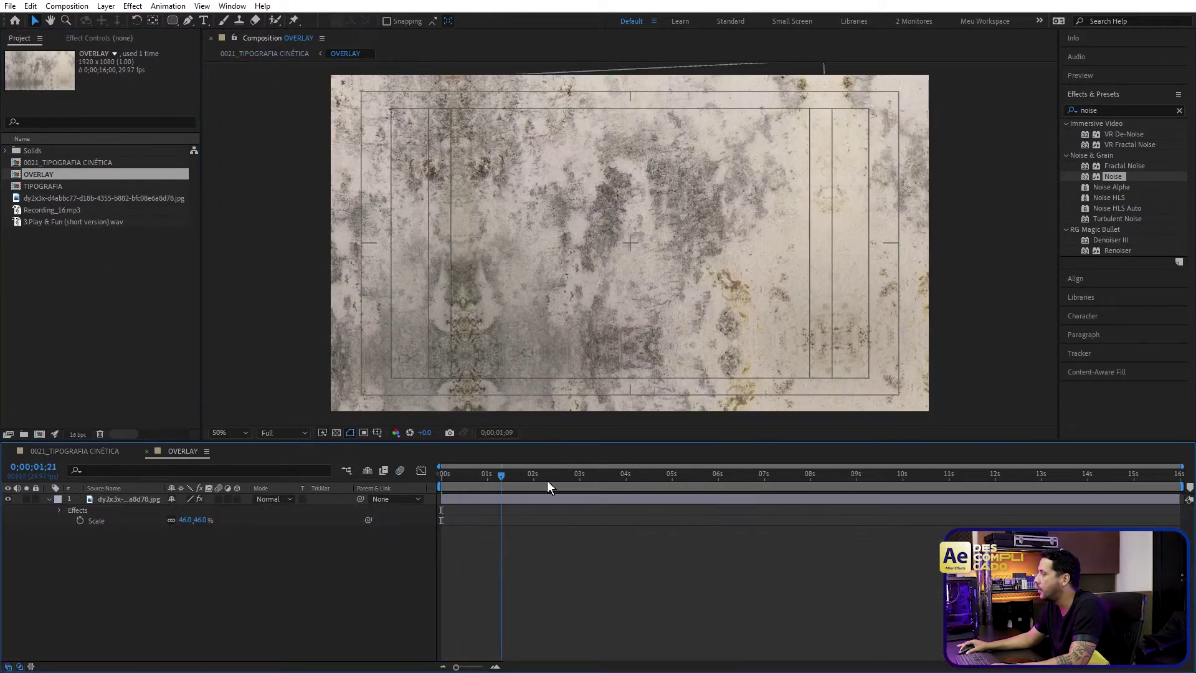
{"action": "left_click_drag", "start_coordinate": [547, 480], "coordinate": [476, 514]}
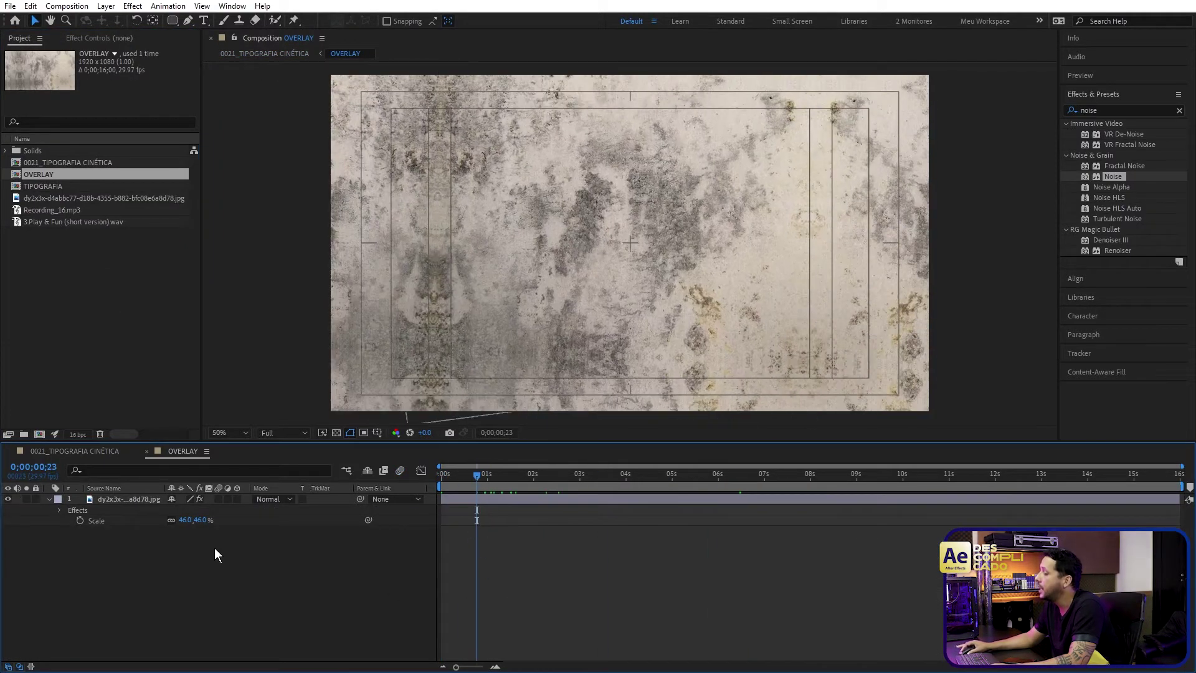
Step: View the original texture image used in the OVERLAY composition, then return to its layer
{"action": "left_click", "coordinate": [140, 500]}
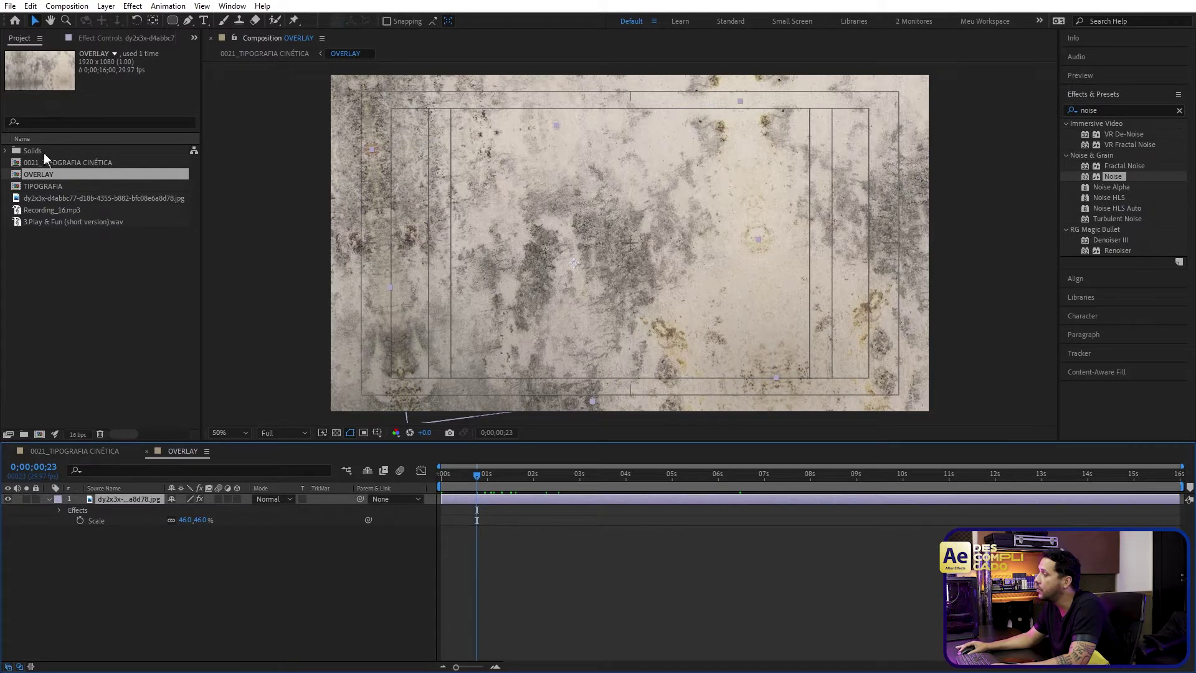
{"action": "double_click", "coordinate": [47, 198]}
{"action": "key", "text": "comma"}
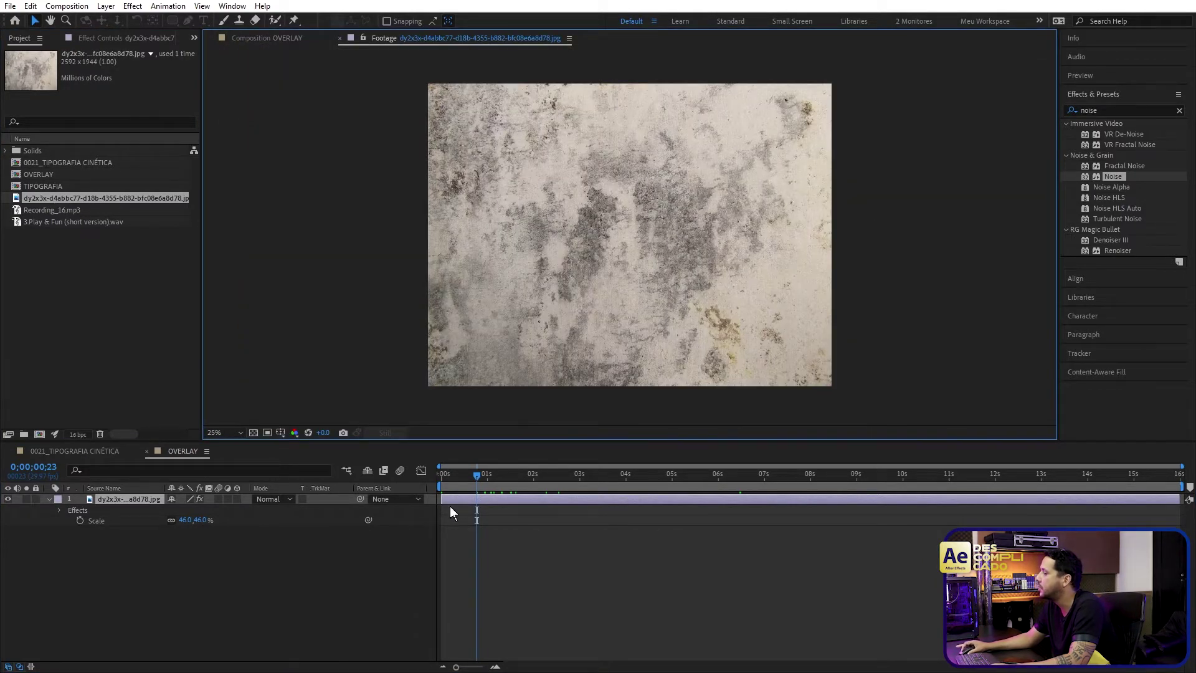
{"action": "left_click", "coordinate": [141, 496]}
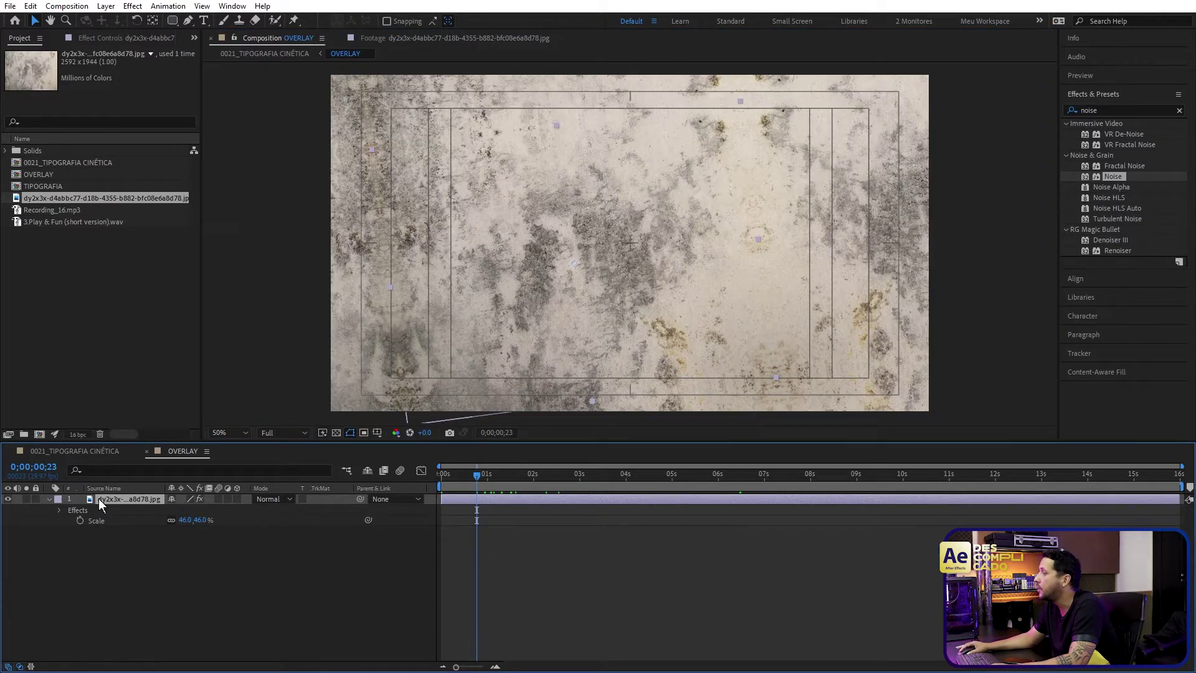
Step: Compare the texture layer with its Motion Tile effect switched off and back on
{"action": "left_click", "coordinate": [98, 39]}
{"action": "left_click", "coordinate": [16, 64]}
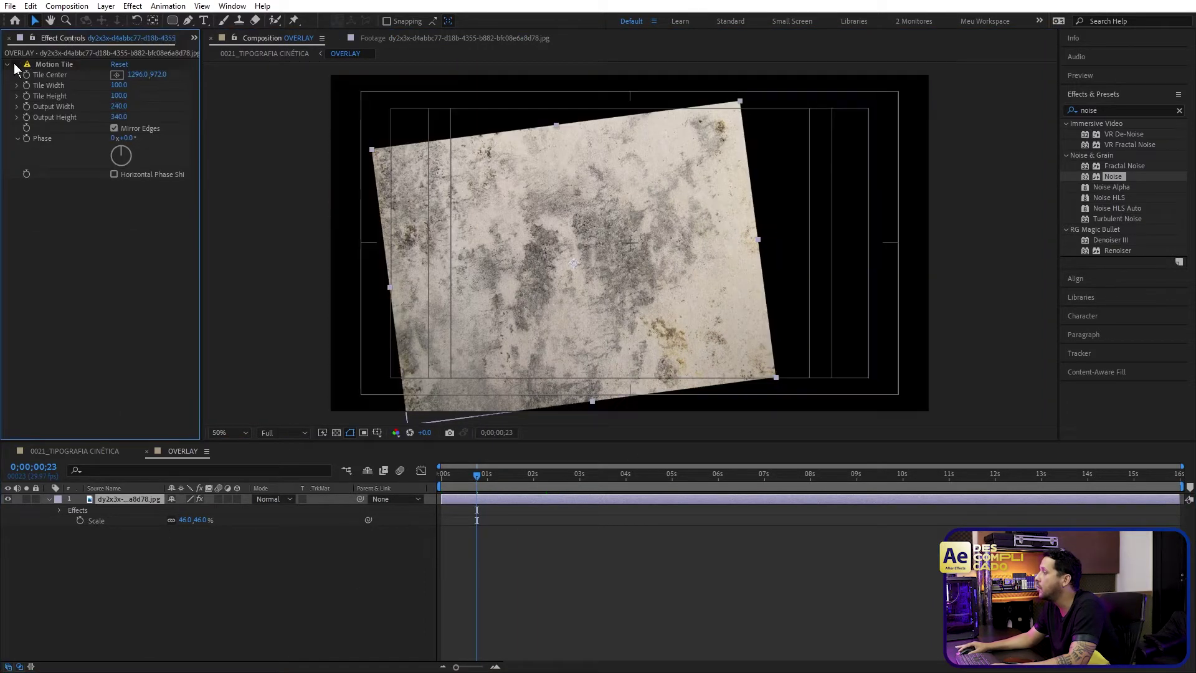
{"action": "left_click", "coordinate": [40, 65]}
{"action": "left_click", "coordinate": [16, 65]}
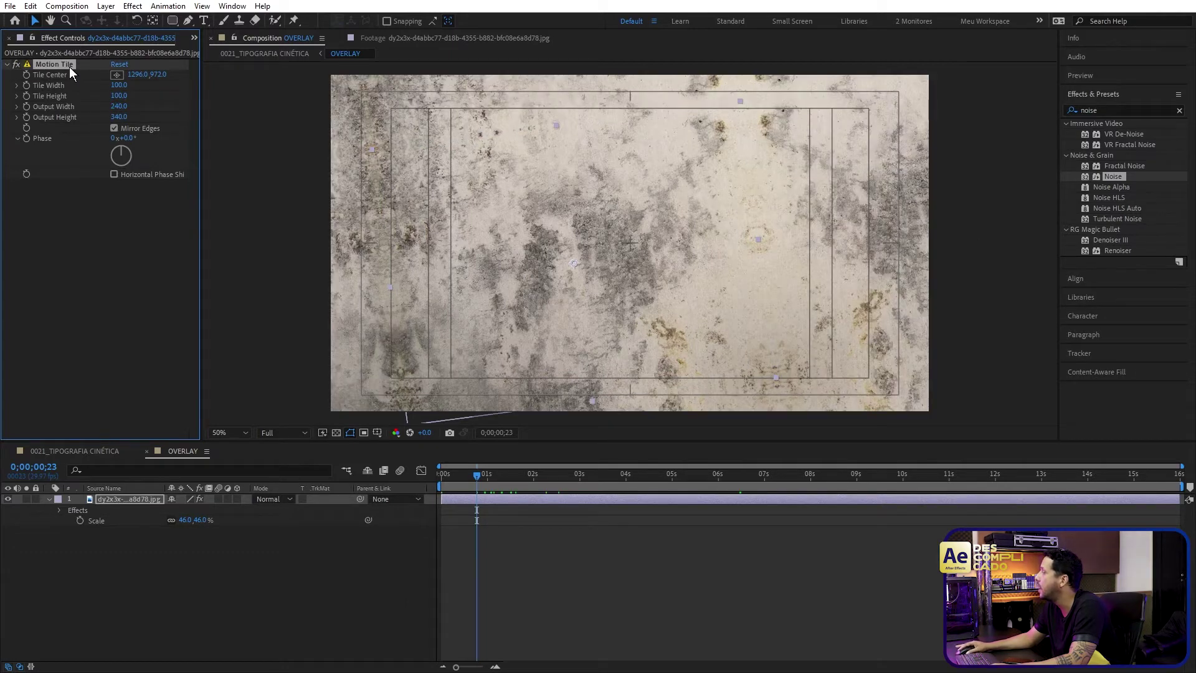
{"action": "left_click", "coordinate": [1113, 109]}
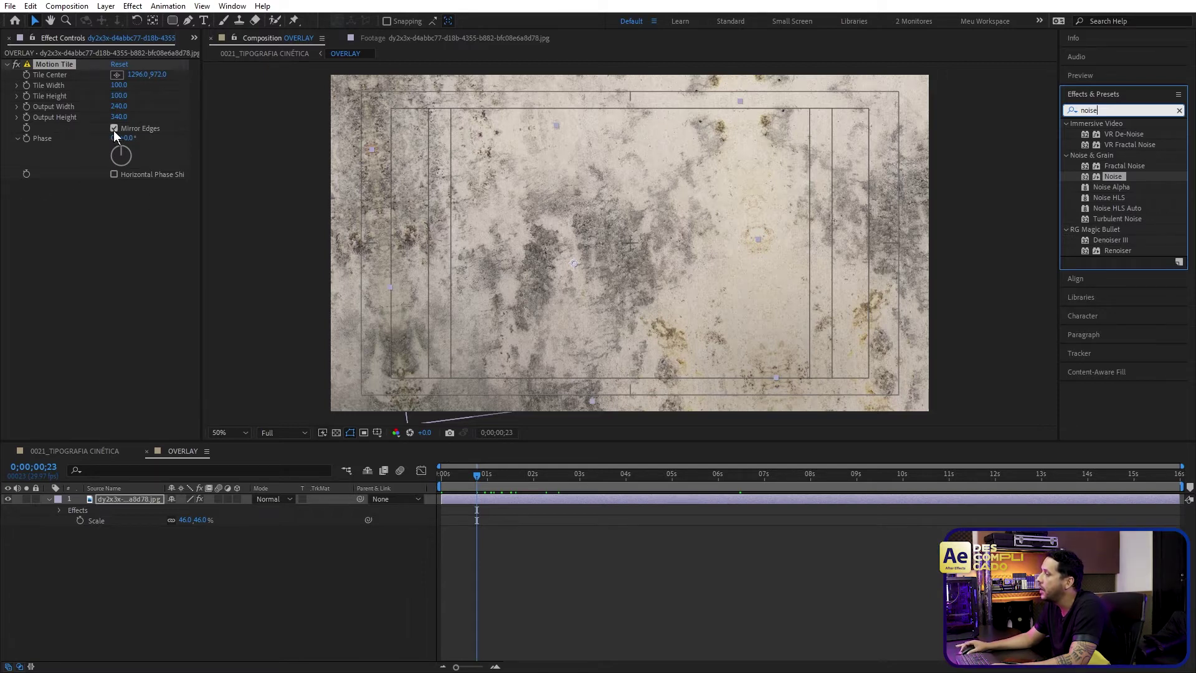
Step: Reveal all modified properties and expressions of the texture layer in the timeline
{"action": "left_click", "coordinate": [464, 501]}
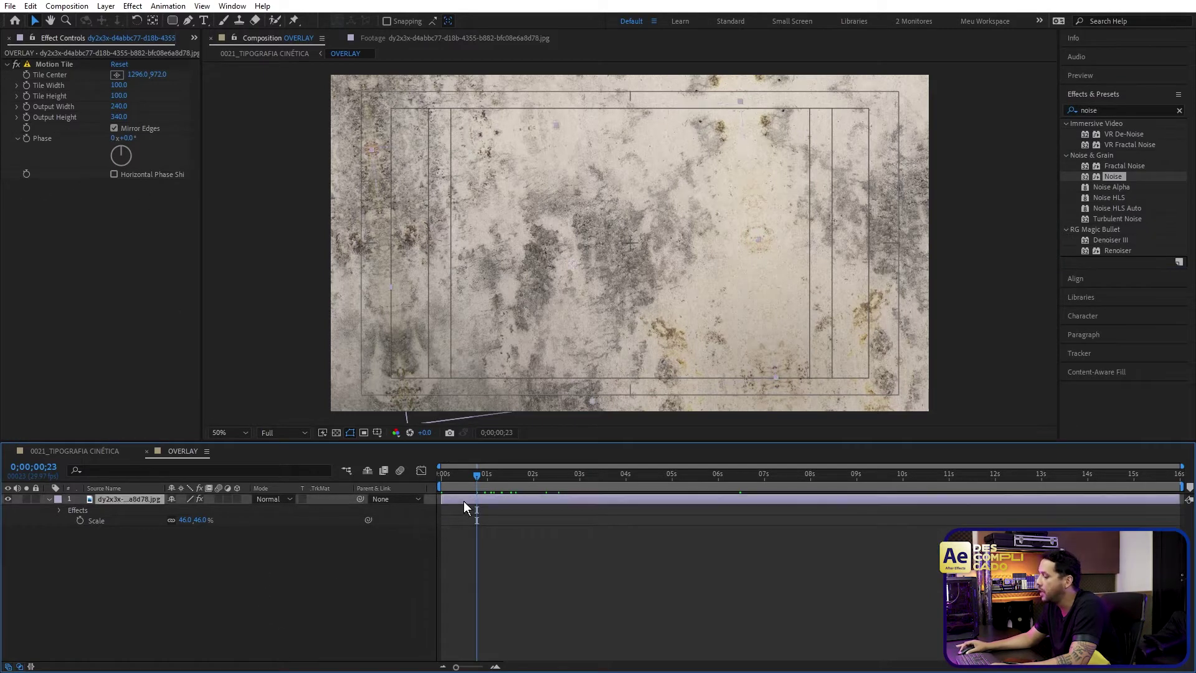
{"action": "key", "text": "u"}
{"action": "key", "text": "u"}
{"action": "left_click", "coordinate": [99, 627]}
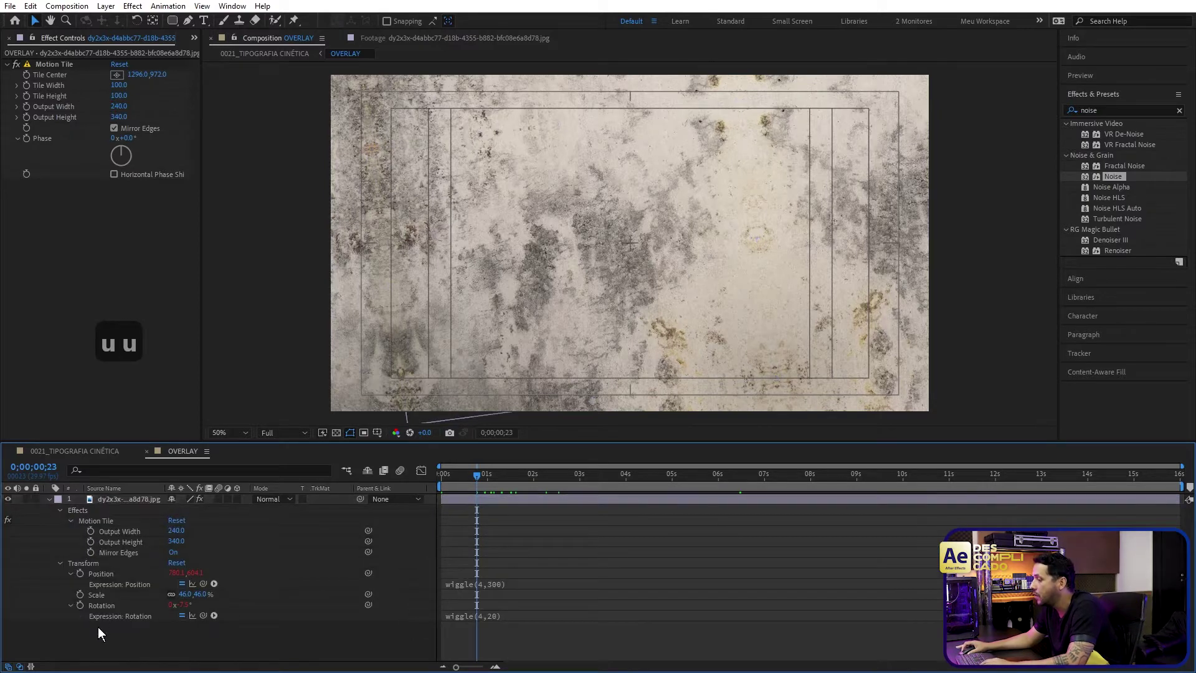
Step: Examine the wiggle expressions on the texture layer's Position and Rotation without editing them
{"action": "left_click", "coordinate": [92, 577]}
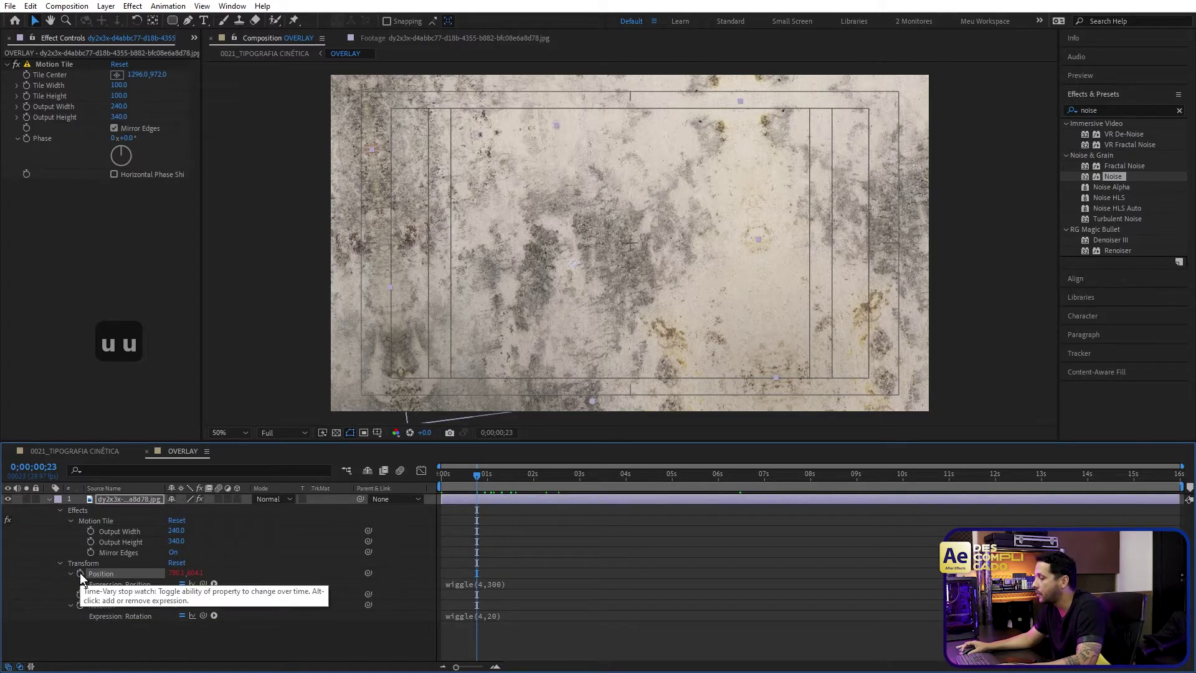
{"action": "left_click", "coordinate": [479, 580]}
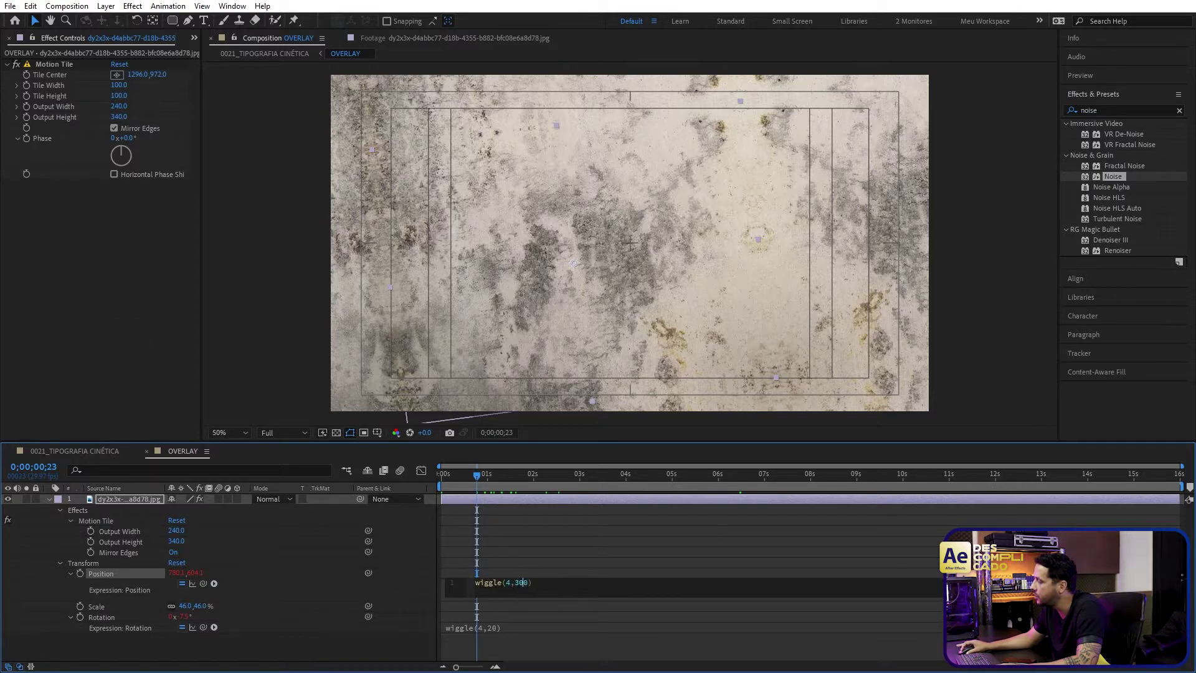
{"action": "left_click", "coordinate": [105, 573]}
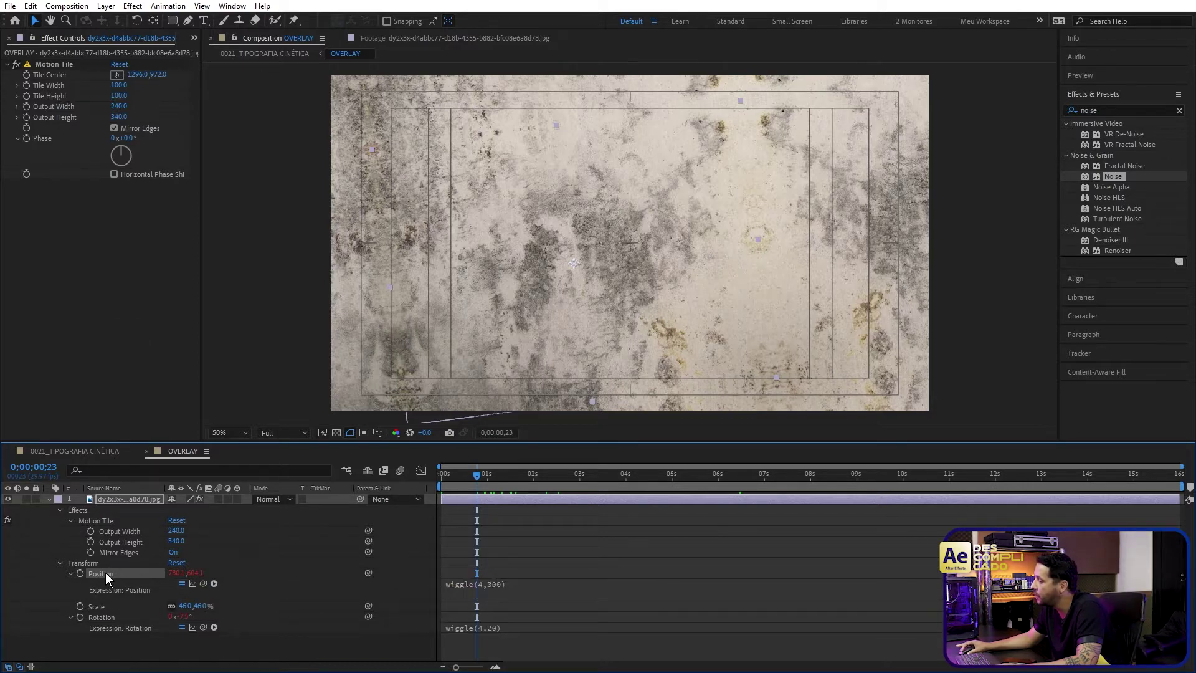
{"action": "left_click", "coordinate": [109, 621]}
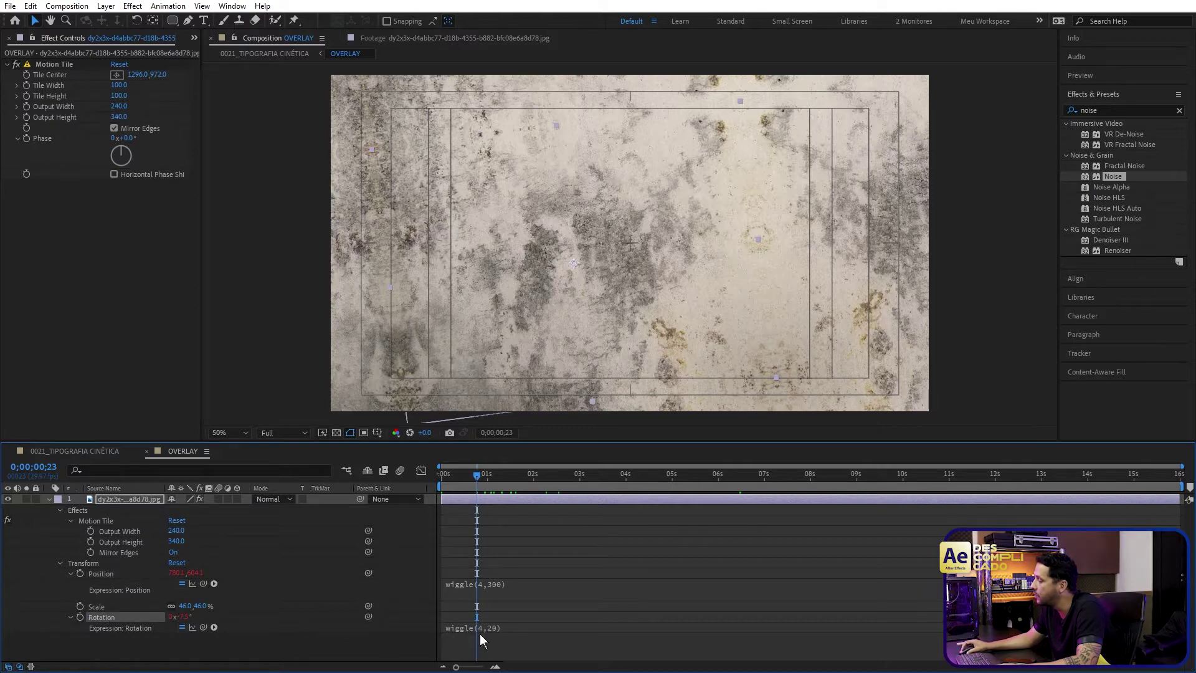
Step: Move the current time to about 3 seconds and preview the wiggling texture full screen
{"action": "left_click_drag", "start_coordinate": [478, 485], "coordinate": [584, 491]}
{"action": "key", "text": "KP_0"}
{"action": "key", "text": "KP_0"}
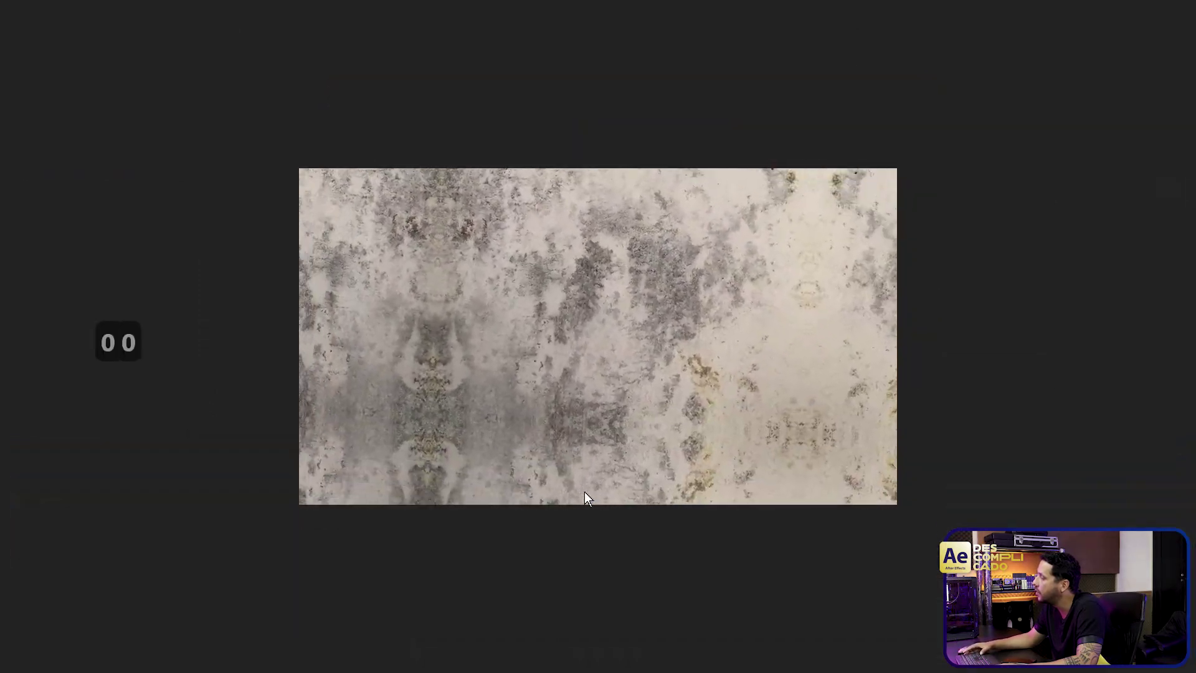
{"action": "key", "text": "KP_0"}
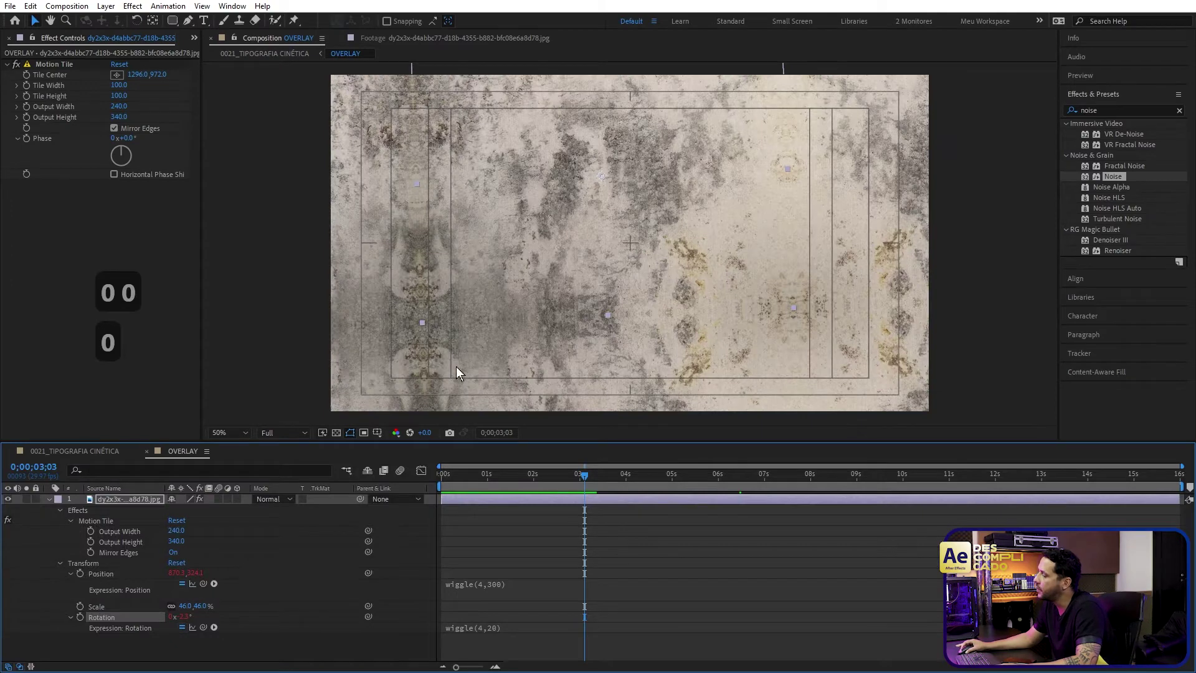
Step: Return to the 0021_TIPOGRAFIA CINÉTICA composition and select the Posterize Time effect on its OVERLAY layer
{"action": "left_click", "coordinate": [555, 533]}
{"action": "key", "text": "Tab"}
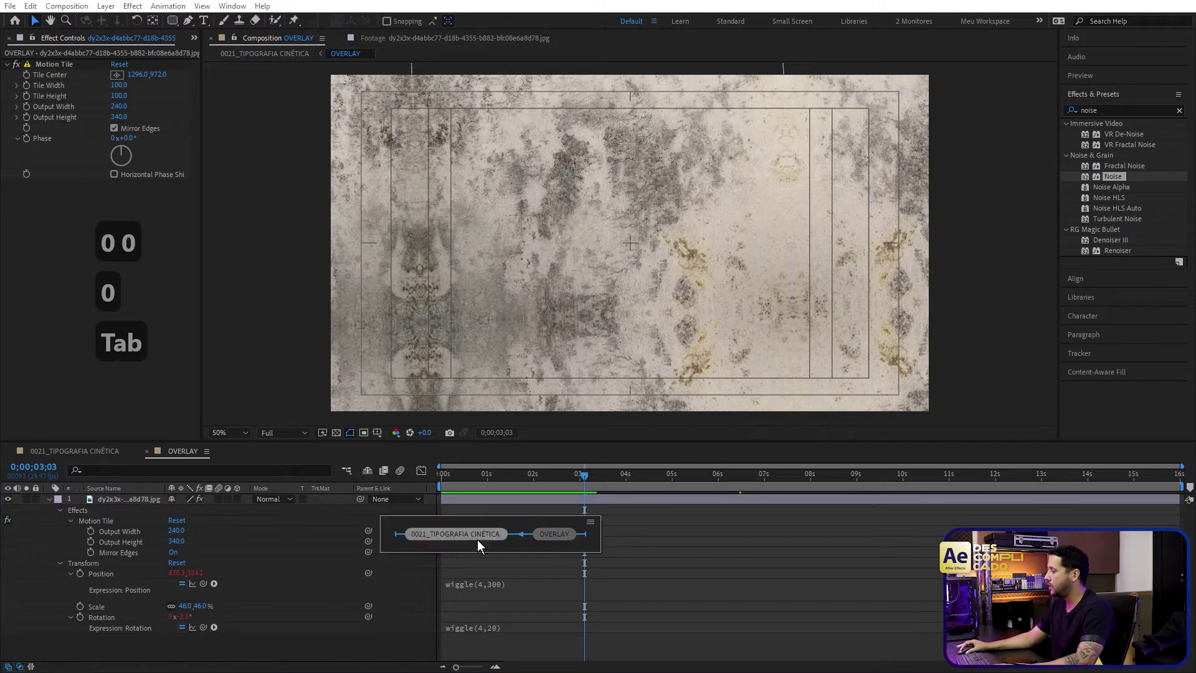
{"action": "key", "text": "Tab"}
{"action": "left_click", "coordinate": [405, 537]}
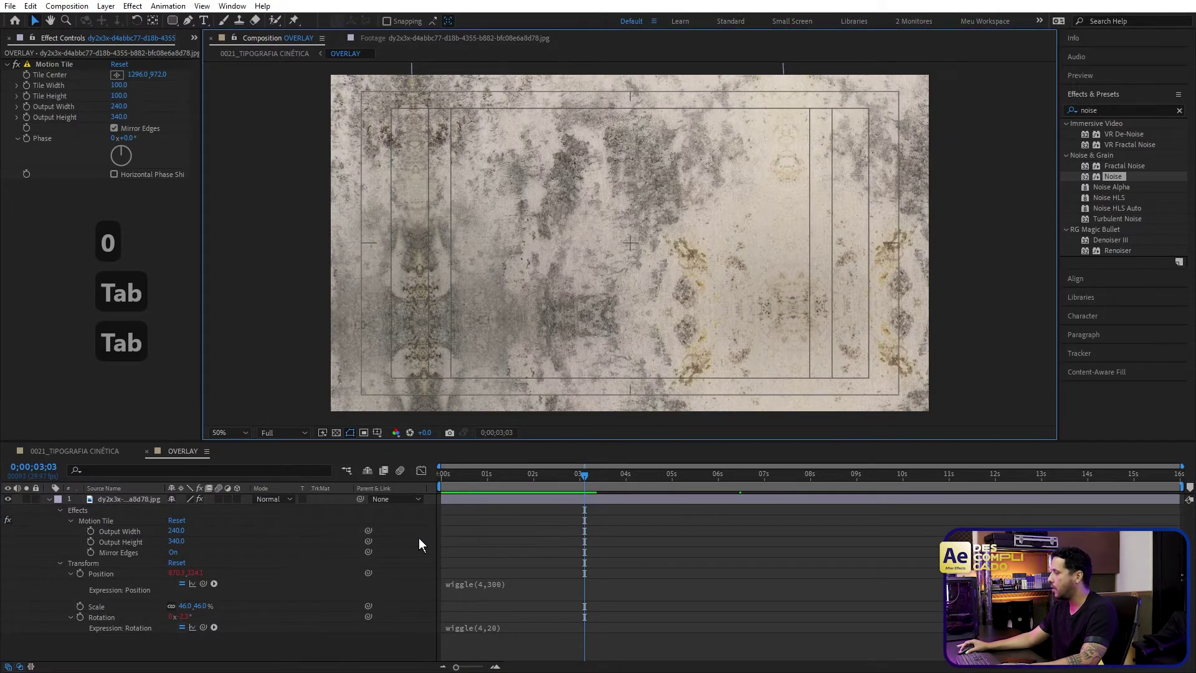
{"action": "left_click", "coordinate": [523, 520]}
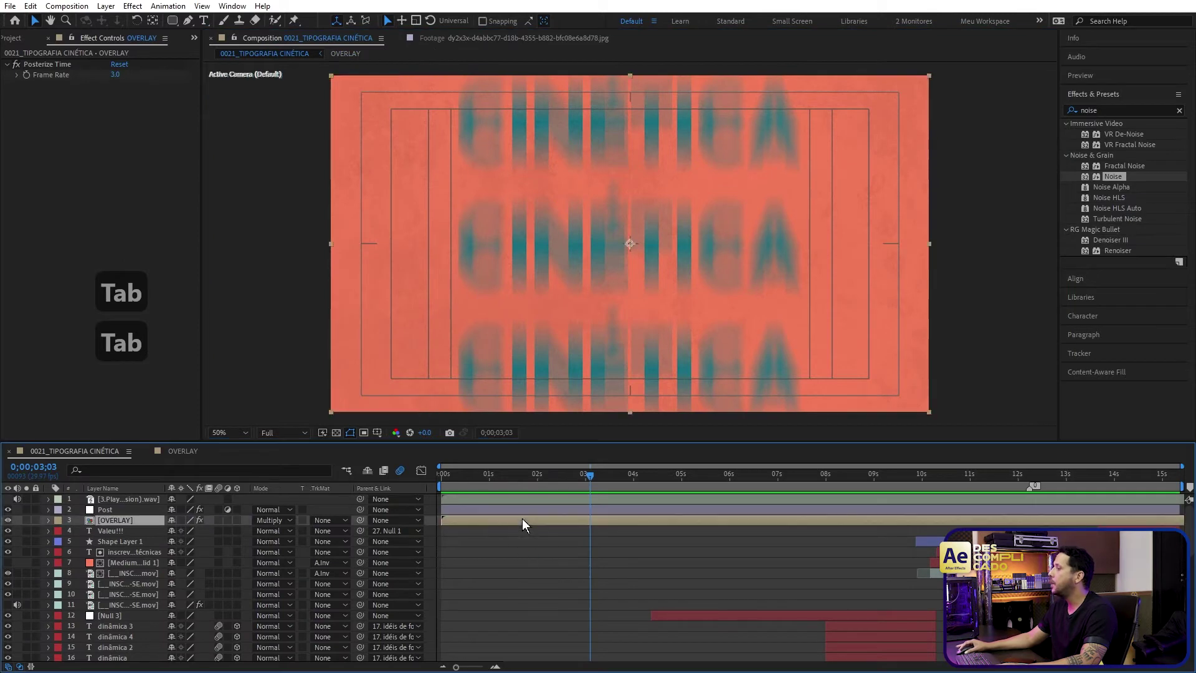
{"action": "left_click", "coordinate": [56, 66]}
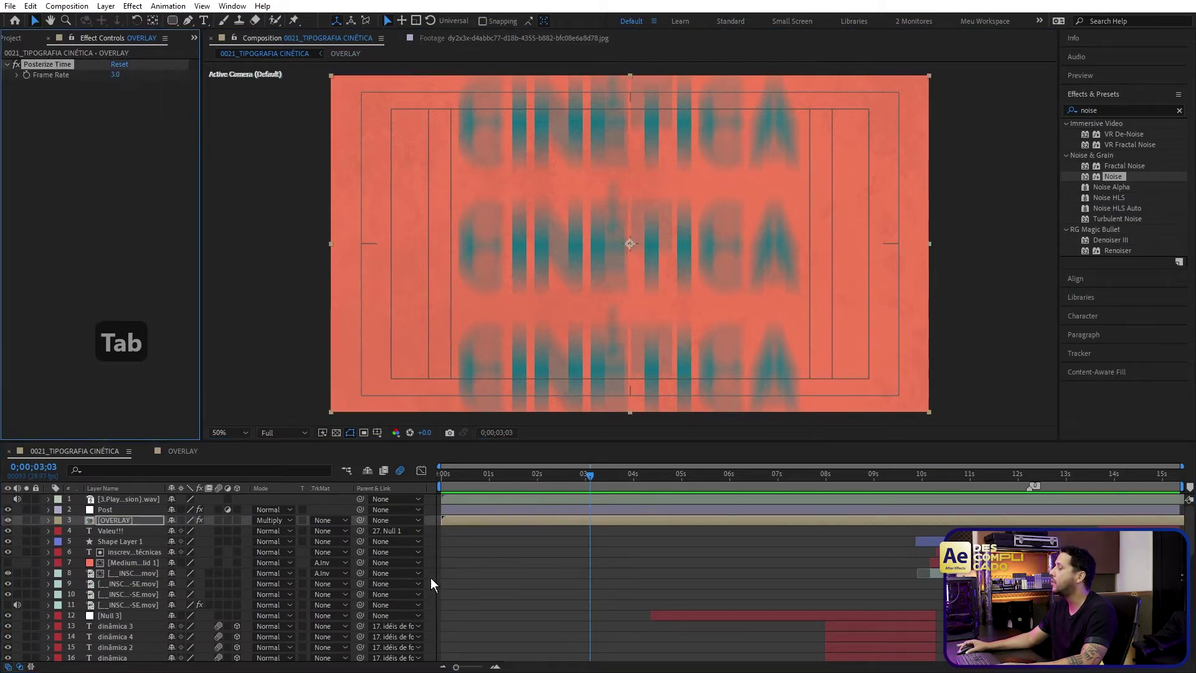
Step: Solo the OVERLAY layer to preview its posterized motion full screen, and check the preview playback settings
{"action": "left_click_drag", "start_coordinate": [460, 480], "coordinate": [489, 492]}
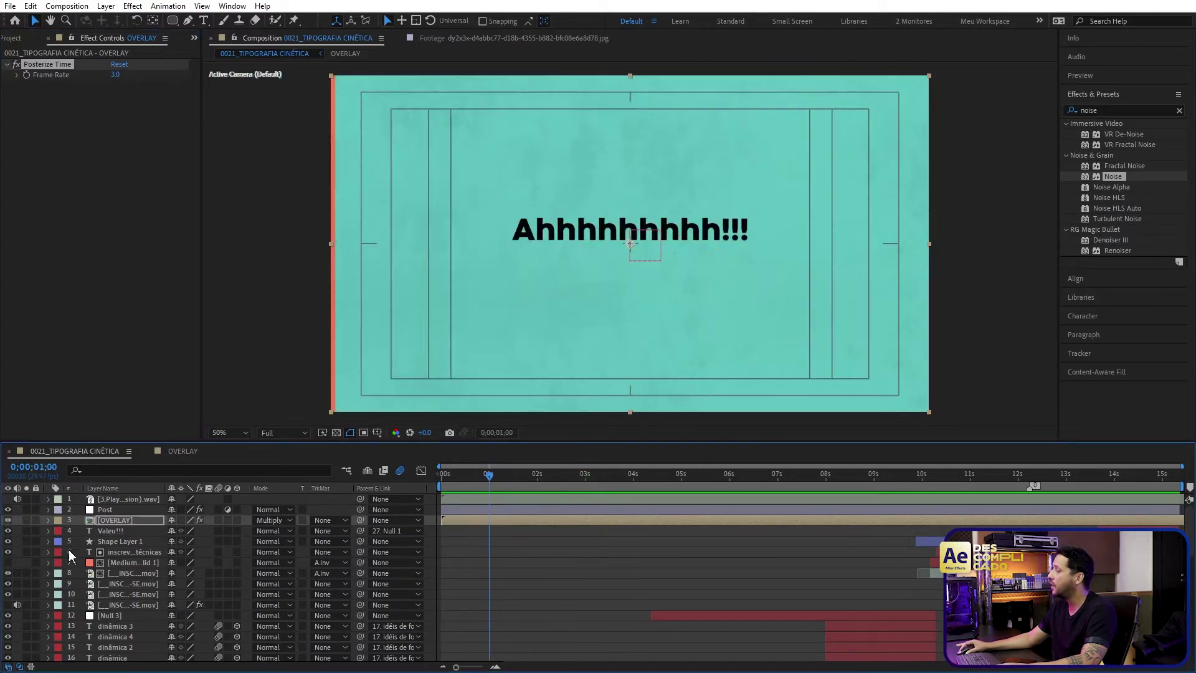
{"action": "left_click", "coordinate": [26, 520]}
{"action": "left_click_drag", "start_coordinate": [454, 480], "coordinate": [547, 466]}
{"action": "key", "text": "KP_0"}
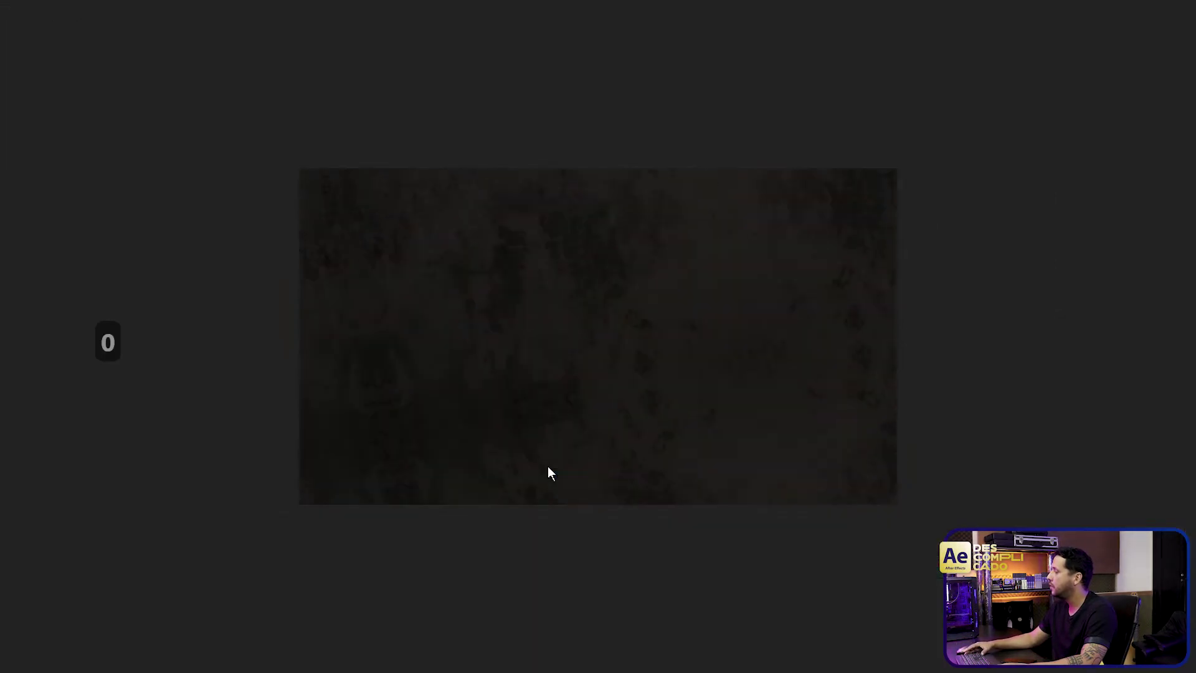
{"action": "key", "text": "KP_0"}
{"action": "key", "text": "KP_0"}
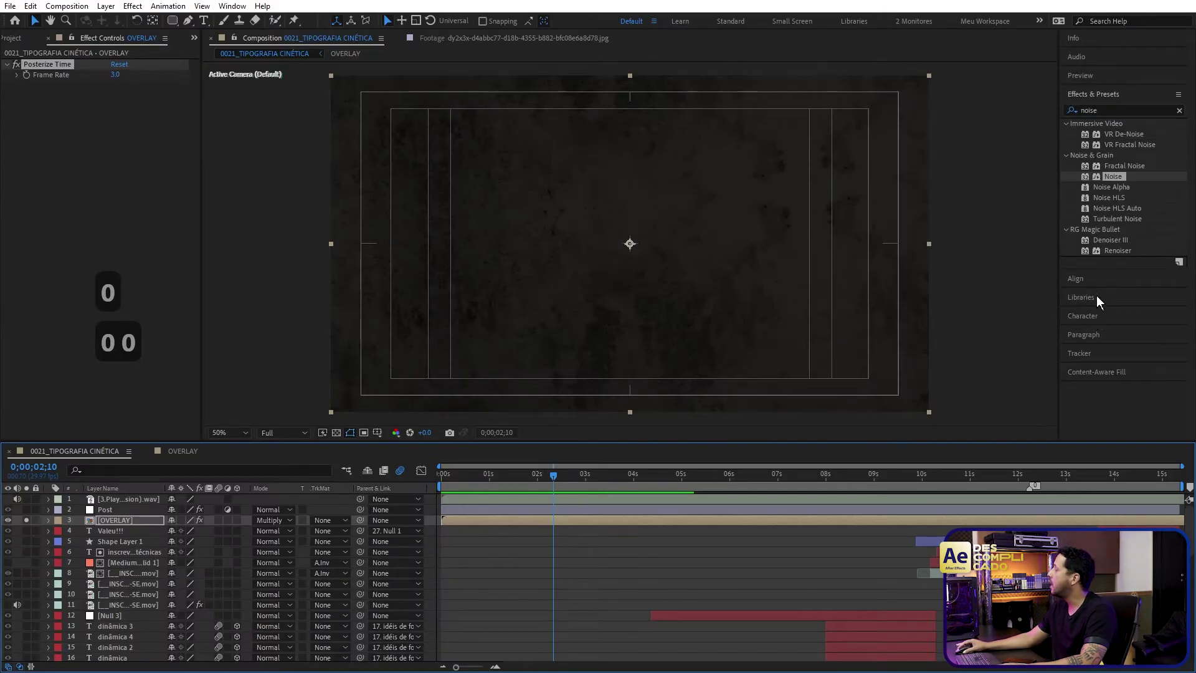
{"action": "left_click", "coordinate": [1095, 79]}
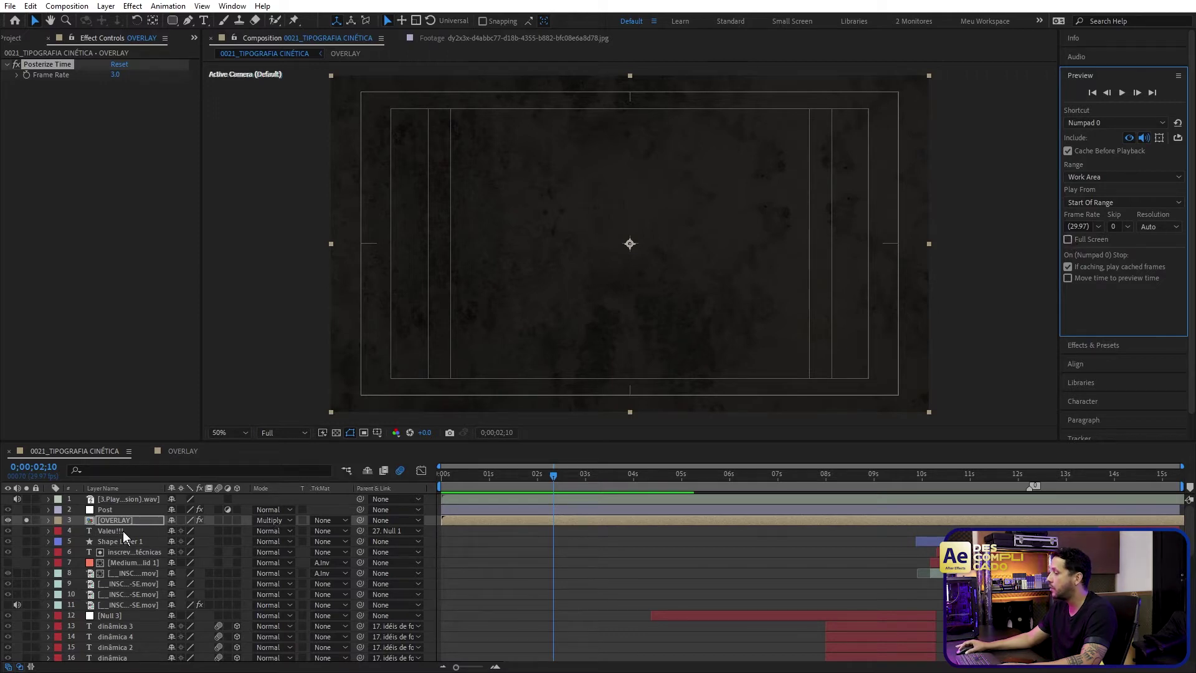
Step: Unsolo the OVERLAY layer, reveal its Opacity property, and return the current time to the start
{"action": "left_click", "coordinate": [27, 520]}
{"action": "key", "text": "t"}
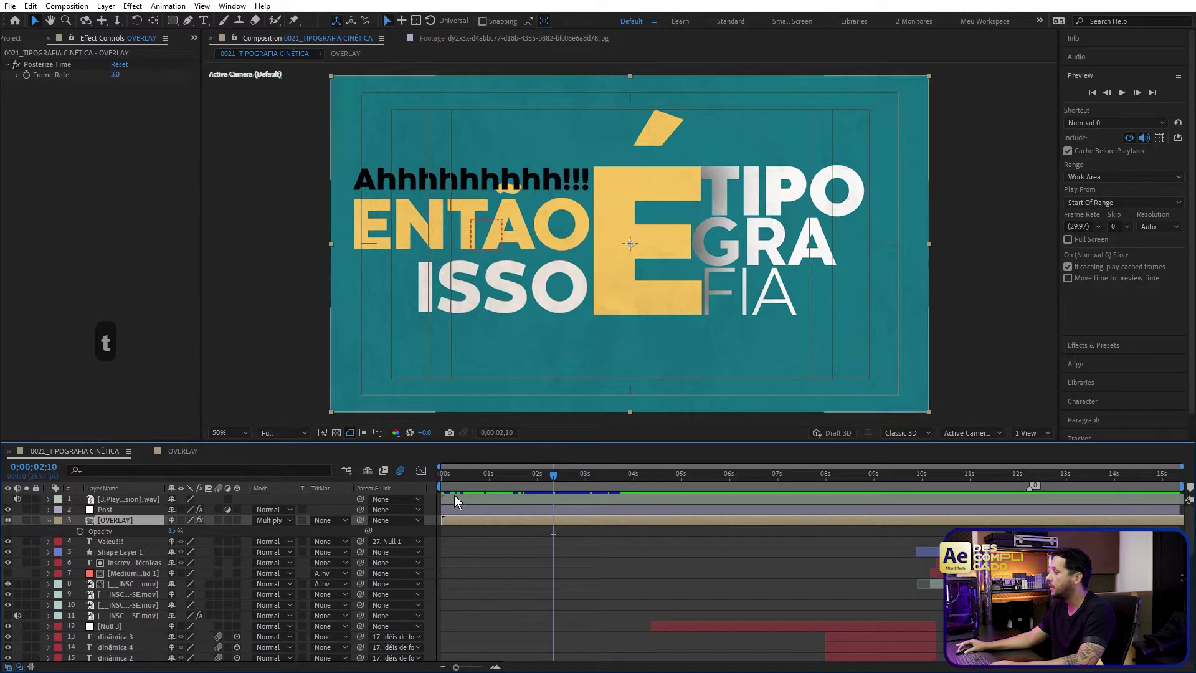
{"action": "left_click_drag", "start_coordinate": [493, 481], "coordinate": [431, 478]}
Step: Inspect the Noise effect on the Post layer, dismissing its color-depth warning, and scrub the opening seconds
{"action": "left_click", "coordinate": [136, 510]}
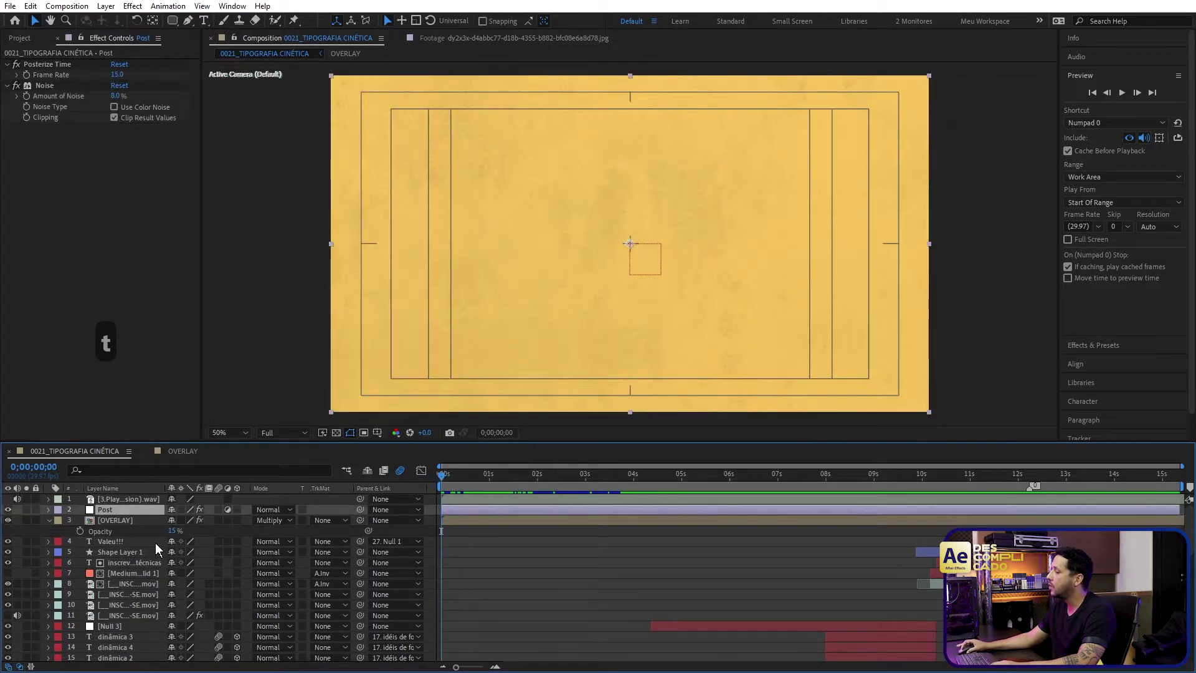
{"action": "left_click", "coordinate": [39, 90]}
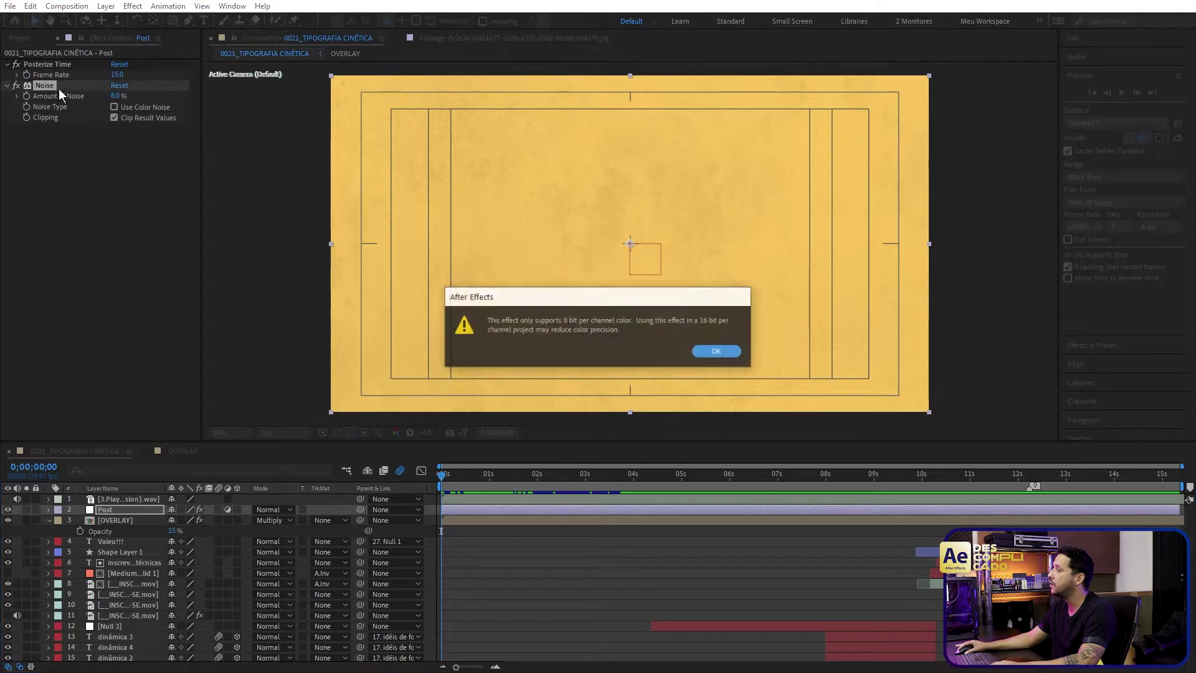
{"action": "left_click", "coordinate": [715, 350]}
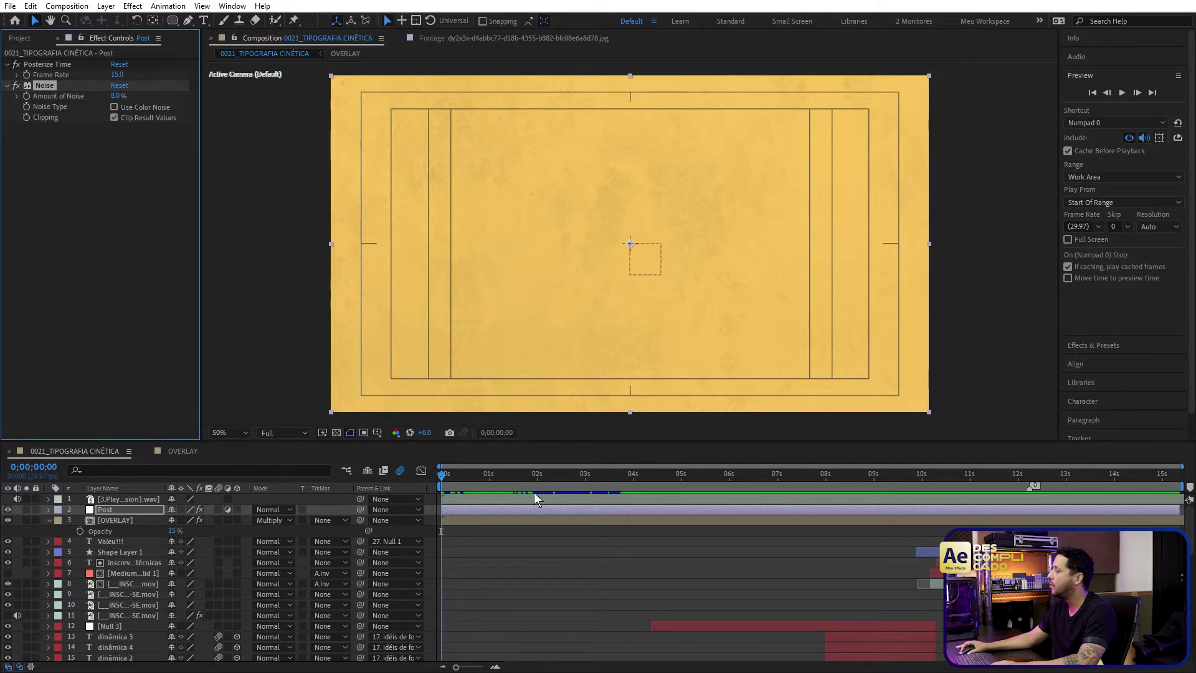
{"action": "left_click_drag", "start_coordinate": [571, 476], "coordinate": [438, 483]}
{"action": "left_click", "coordinate": [117, 511]}
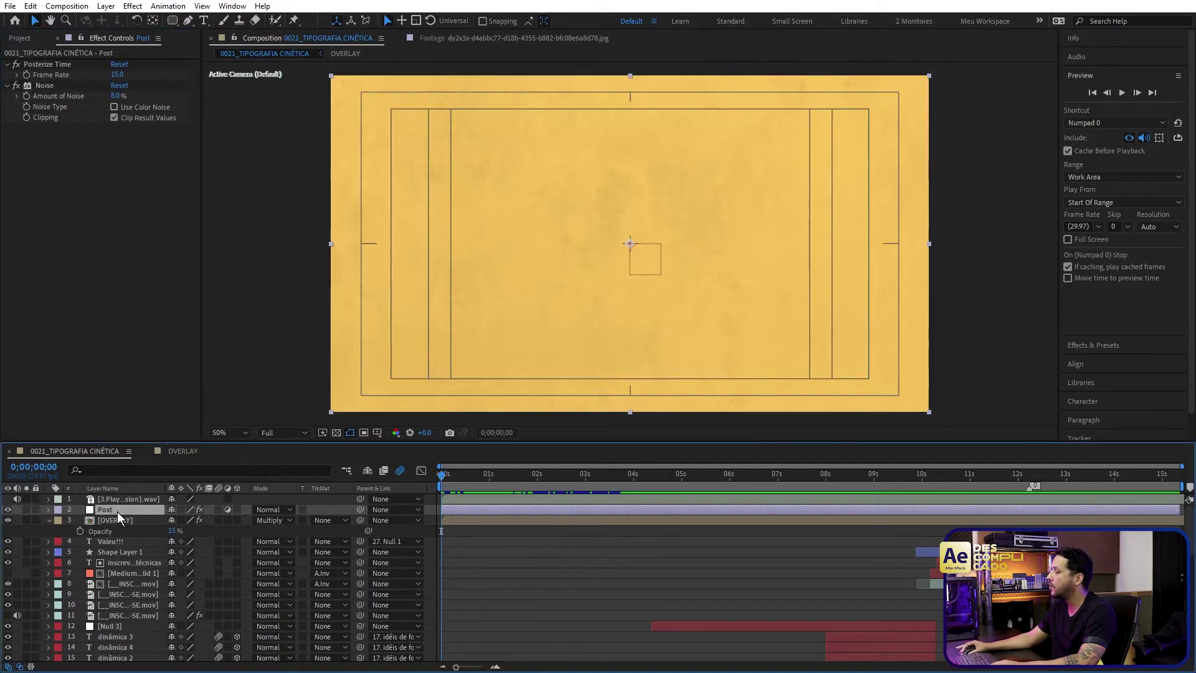
{"action": "left_click", "coordinate": [120, 520], "text": "shift"}
Step: Look through the lower layers down to the voice recording, scrub to frame 14, and select the opening orange solid on layer 45
{"action": "scroll", "coordinate": [532, 620], "scroll_direction": "down", "scroll_amount": 10}
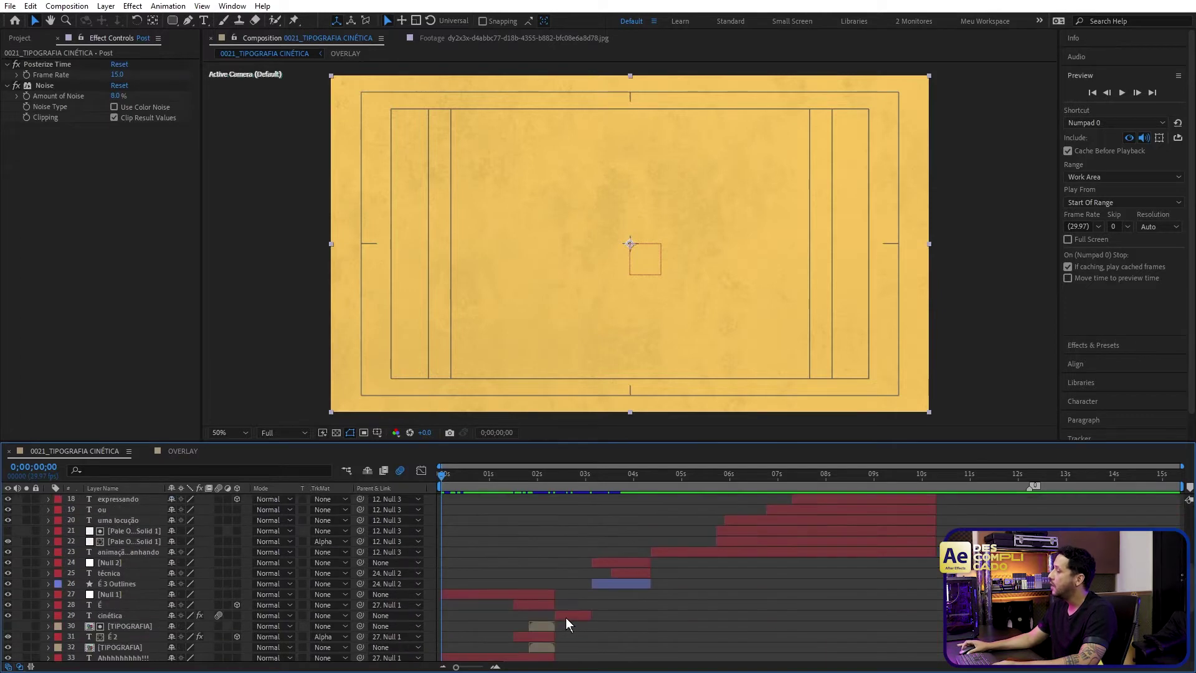
{"action": "scroll", "coordinate": [586, 566], "scroll_direction": "down", "scroll_amount": 3}
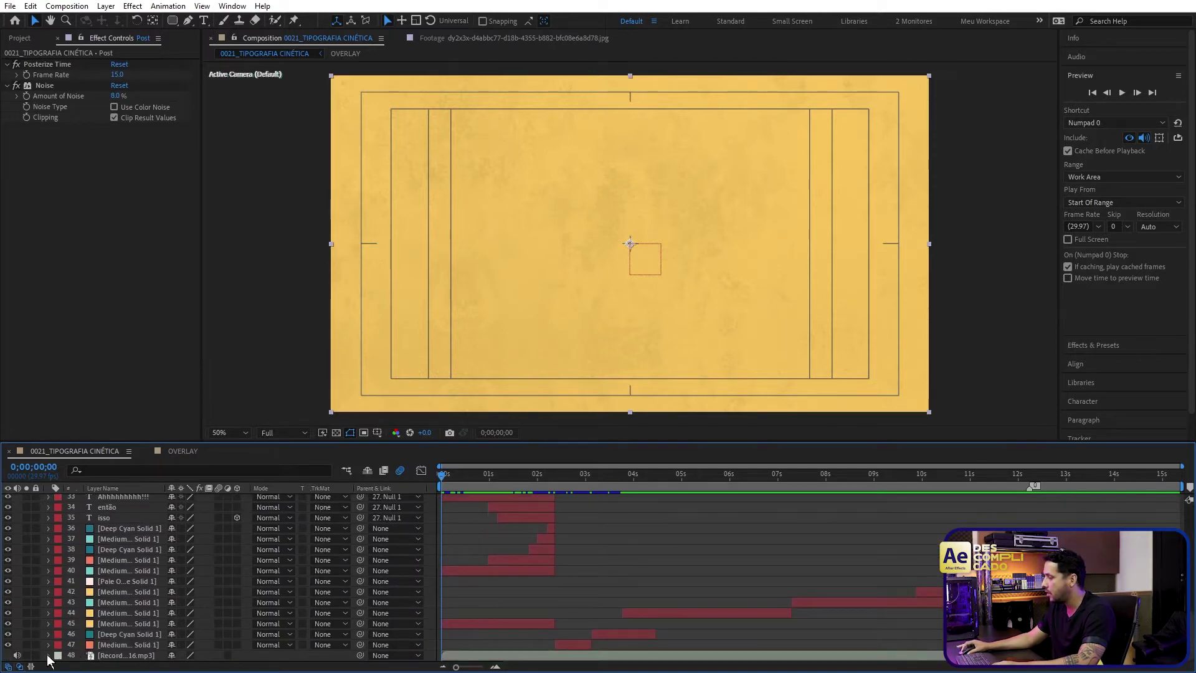
{"action": "left_click", "coordinate": [460, 483]}
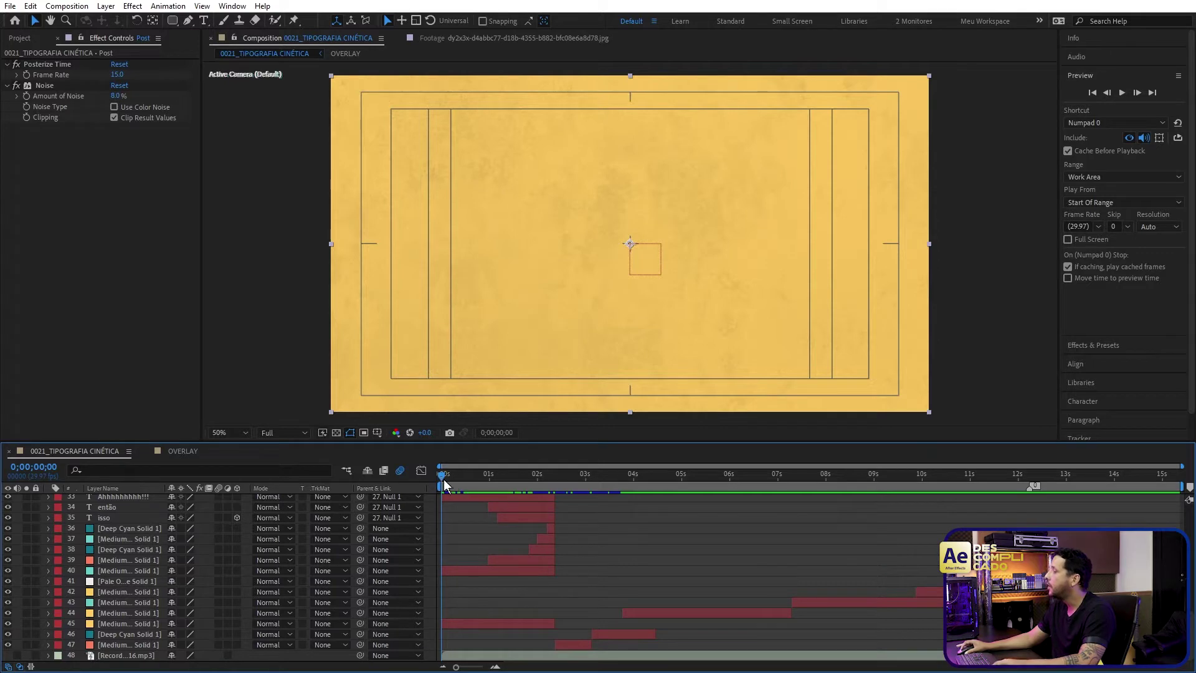
{"action": "mouse_move", "coordinate": [460, 486]}
{"action": "left_mouse_down"}
{"action": "mouse_move", "coordinate": [450, 487]}
{"action": "mouse_move", "coordinate": [481, 484]}
{"action": "mouse_move", "coordinate": [446, 497]}
{"action": "mouse_move", "coordinate": [470, 476]}
{"action": "left_mouse_up"}
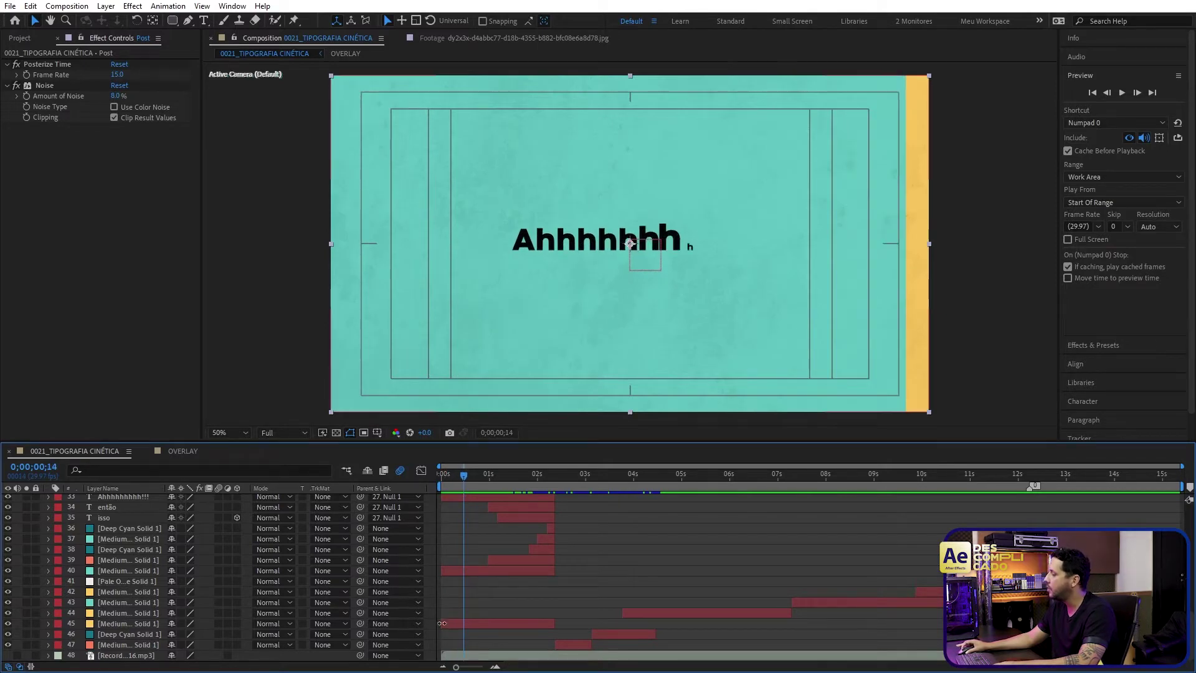
{"action": "left_click", "coordinate": [475, 622]}
Step: Select the Ahhhhhhhhh!!! text layer and reveal all its modified properties in the timeline
{"action": "scroll", "coordinate": [446, 585], "scroll_direction": "up", "scroll_amount": 3}
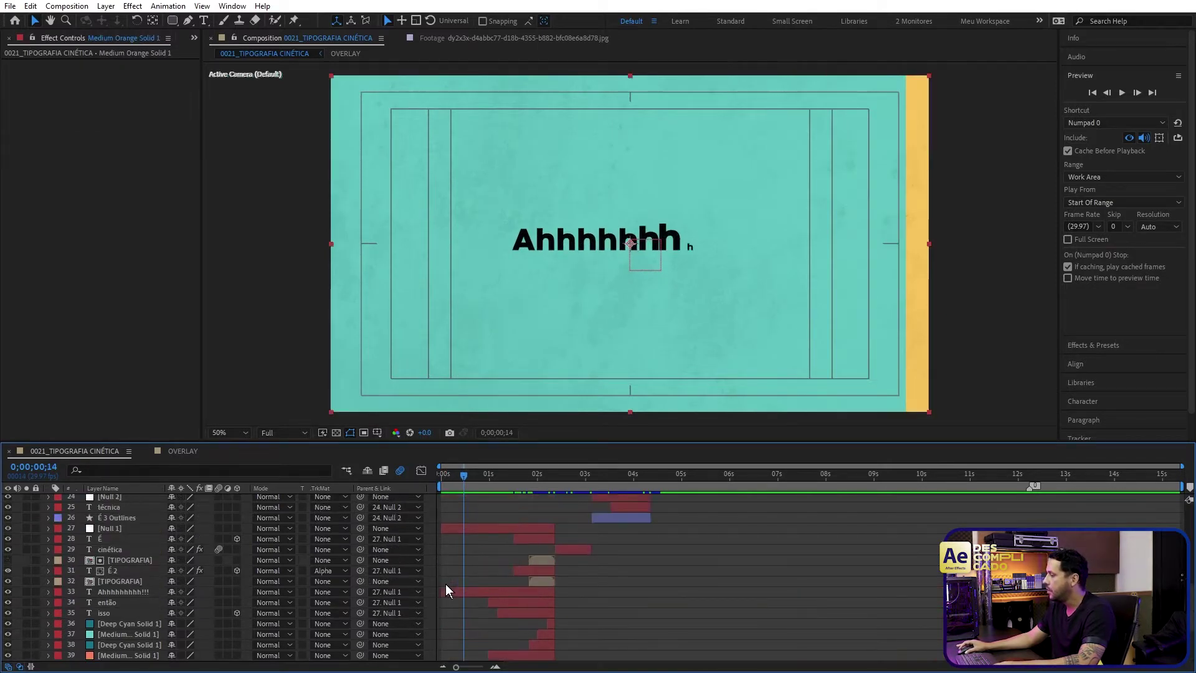
{"action": "left_click", "coordinate": [125, 588]}
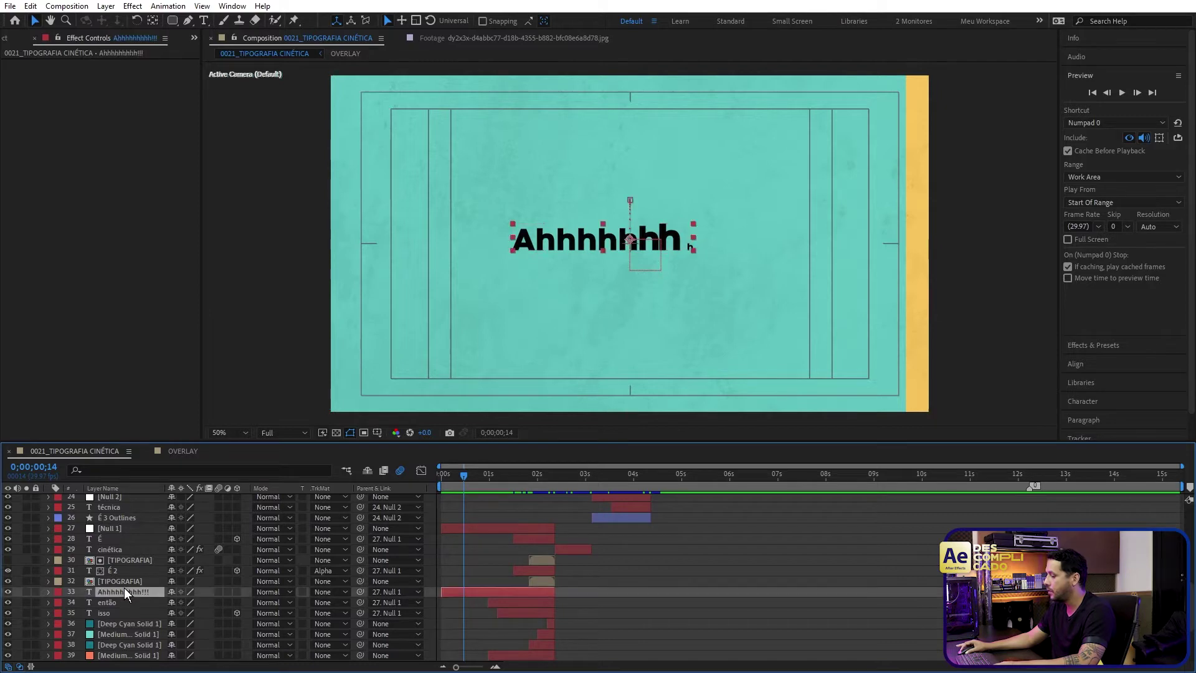
{"action": "key", "text": "y"}
{"action": "key", "text": "u"}
{"action": "key", "text": "u"}
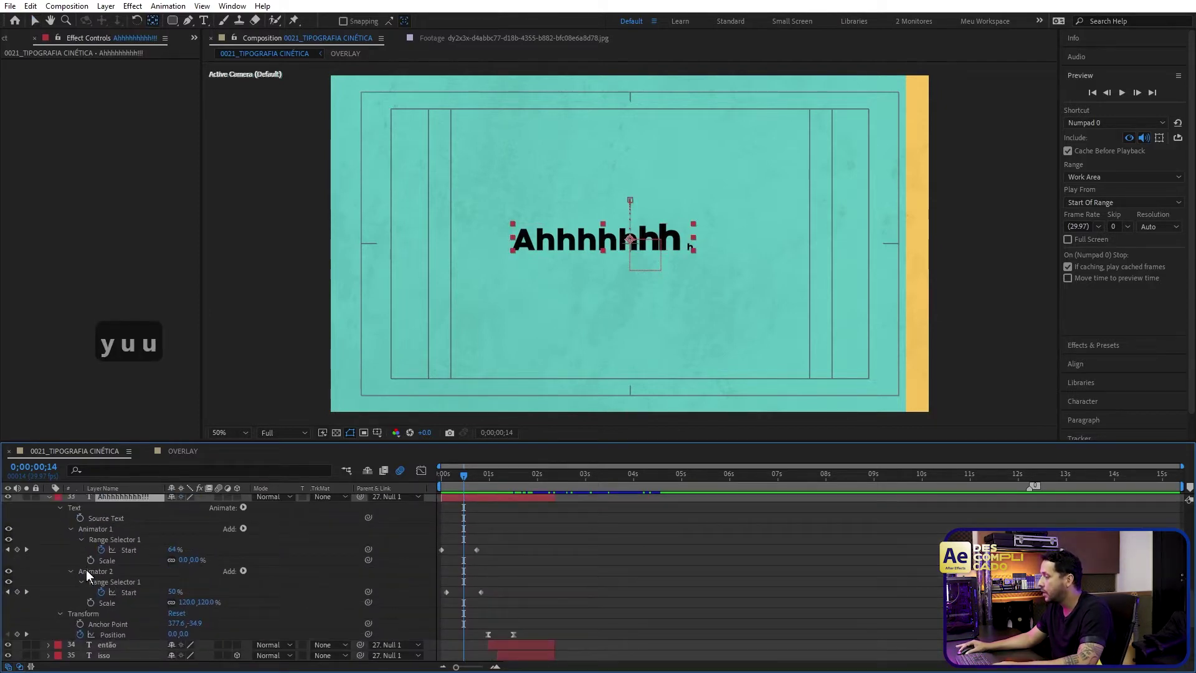
Step: Switch off Animator 2 of the Ahhhhhhhhh!!! text and view the available animator properties without adding one
{"action": "left_click", "coordinate": [85, 571]}
{"action": "left_click", "coordinate": [8, 571]}
{"action": "scroll", "coordinate": [289, 607], "scroll_direction": "up", "scroll_amount": 1}
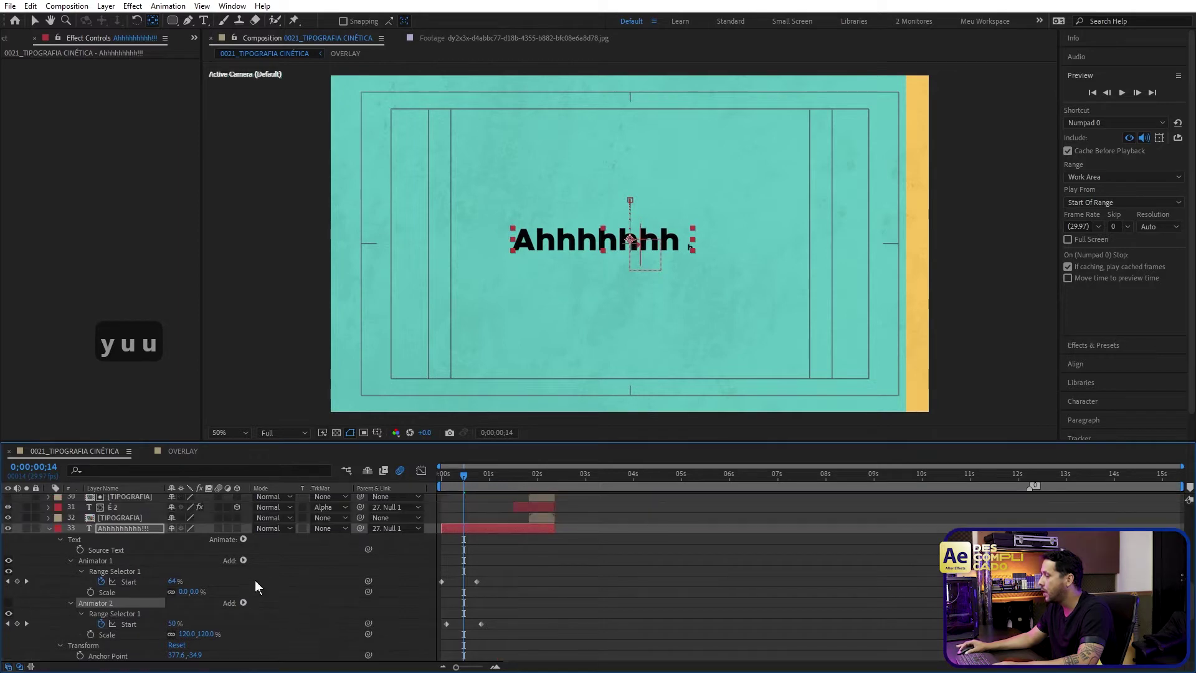
{"action": "left_click", "coordinate": [243, 540]}
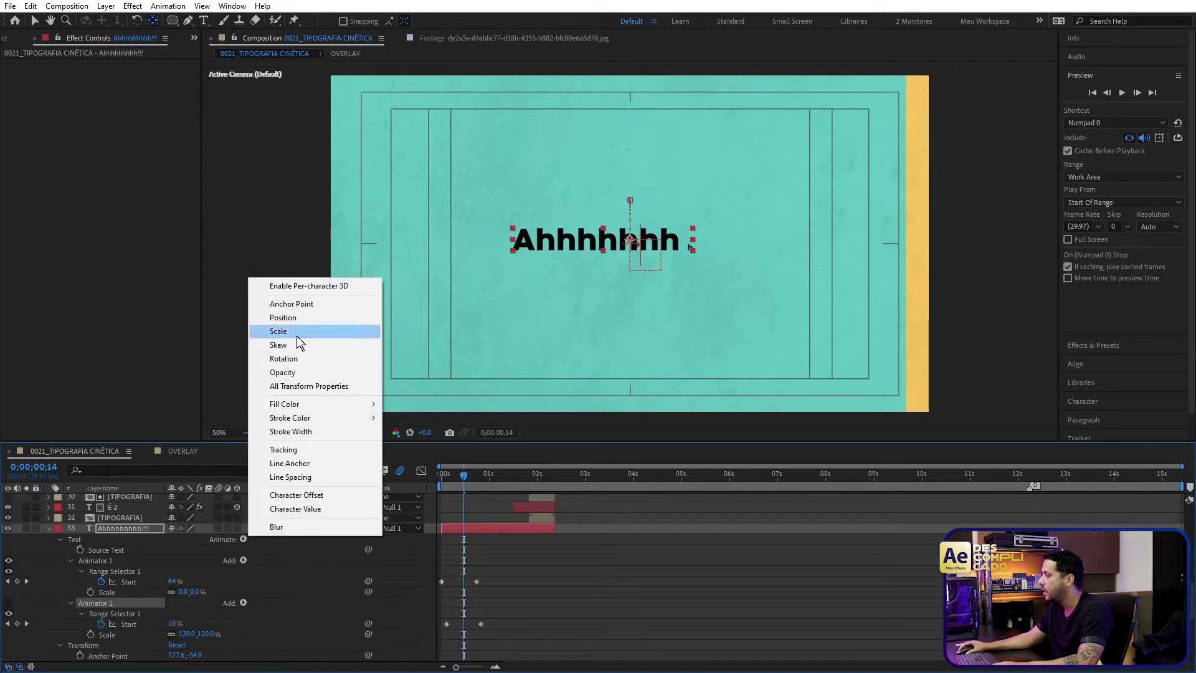
{"action": "left_click", "coordinate": [535, 593]}
Step: Expand Animator 1's Range Selector 1 and its Advanced settings, enlarging the timeline area to show them
{"action": "left_click", "coordinate": [81, 571]}
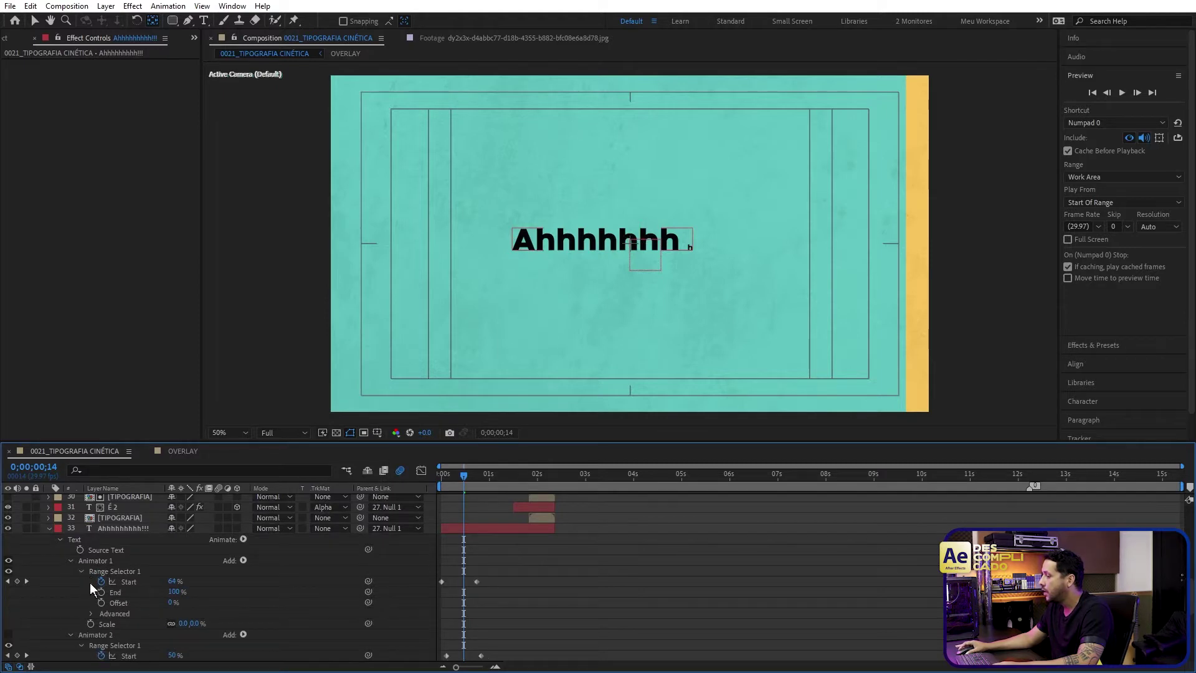
{"action": "scroll", "coordinate": [90, 582], "scroll_direction": "down", "scroll_amount": 2}
{"action": "left_click", "coordinate": [91, 550]}
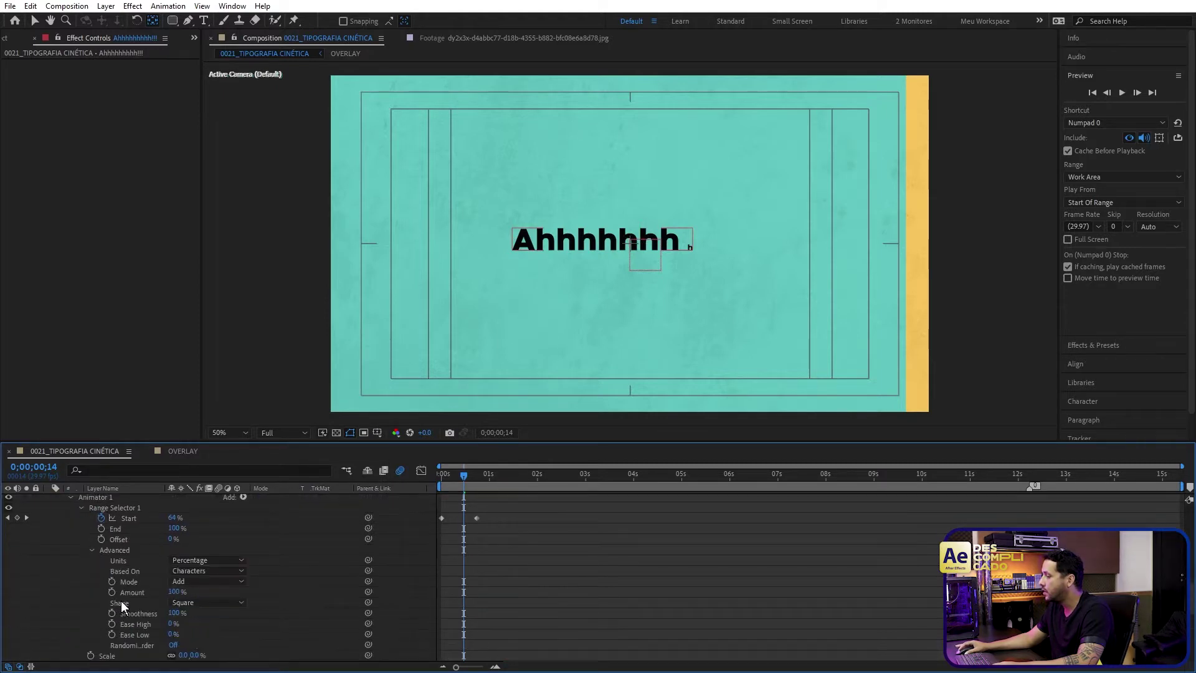
{"action": "left_click_drag", "start_coordinate": [357, 446], "coordinate": [461, 385]}
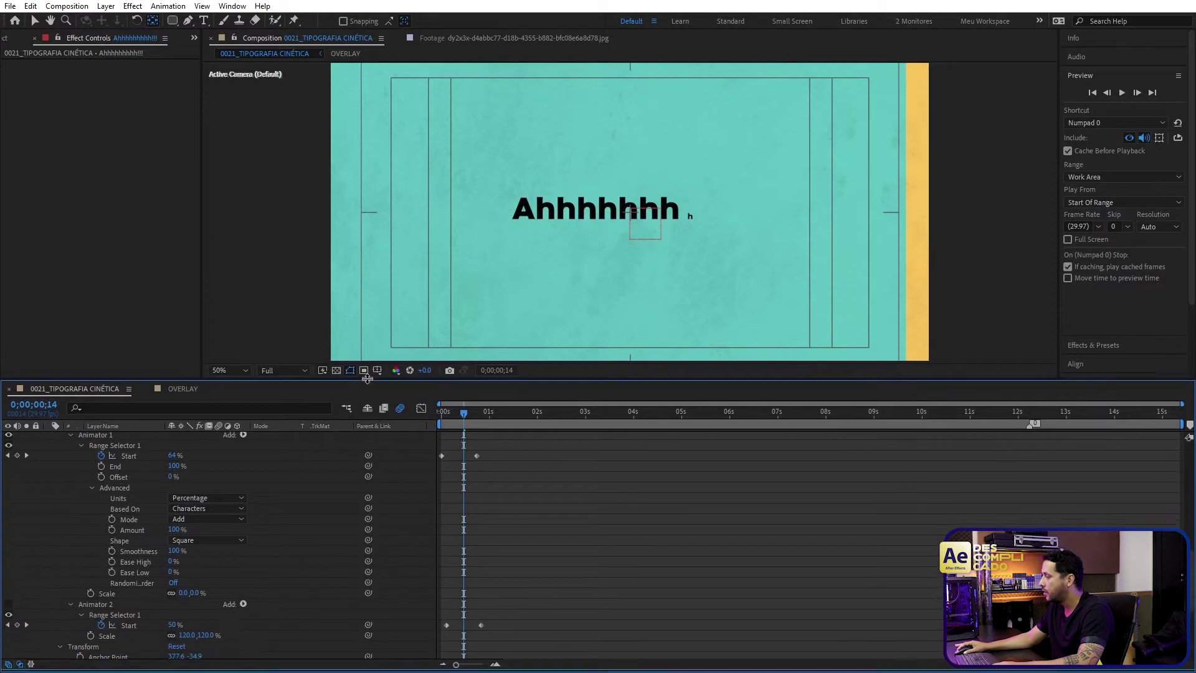
{"action": "key", "text": "shift+grave"}
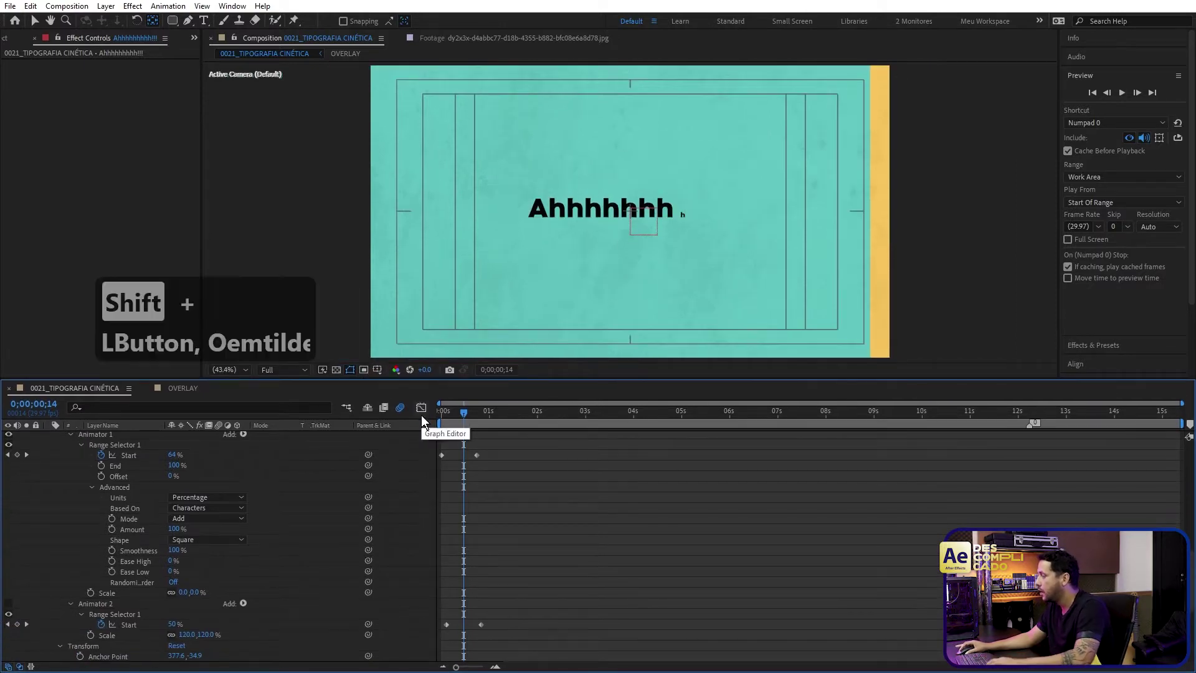
{"action": "left_click", "coordinate": [122, 488]}
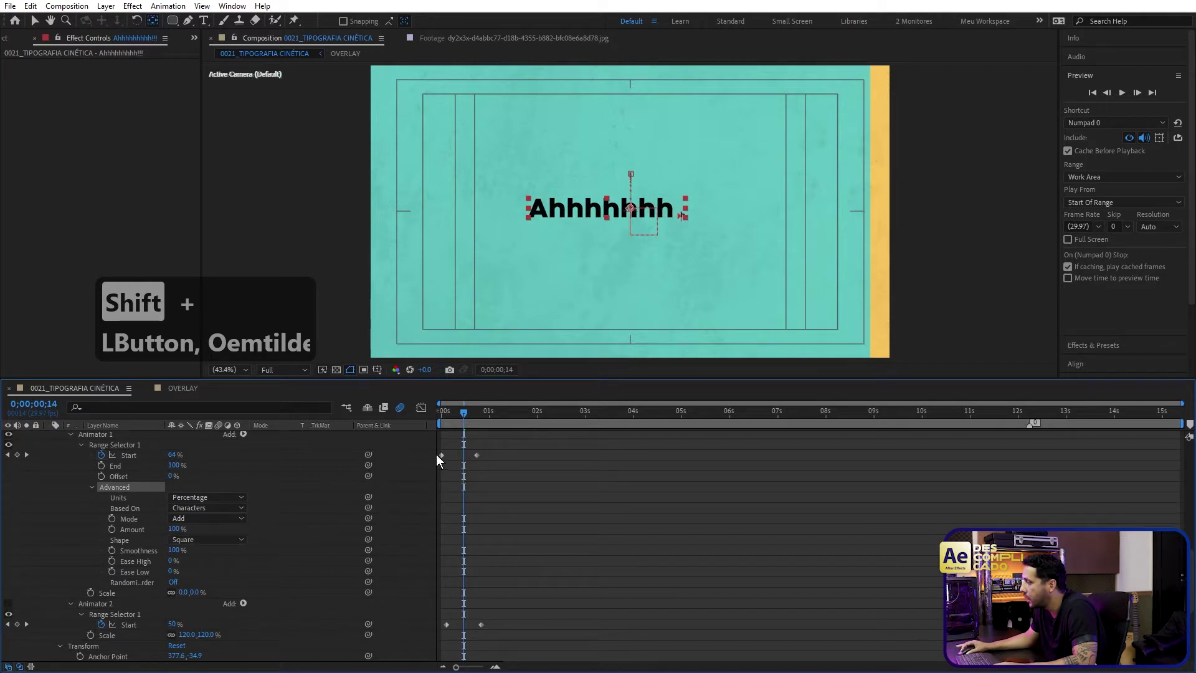
Step: Collapse Animator 2 and scrub the first frames to examine Animator 1's scale reveal, stopping at frame 14
{"action": "left_click", "coordinate": [70, 603]}
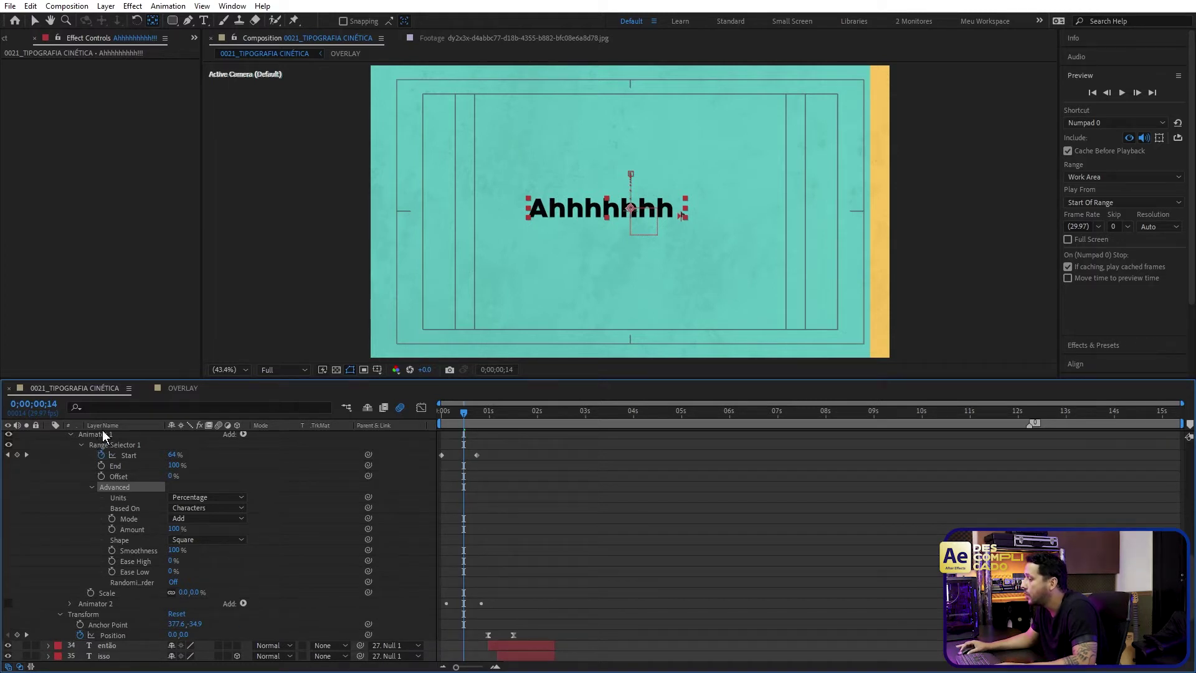
{"action": "left_click_drag", "start_coordinate": [439, 412], "coordinate": [470, 410]}
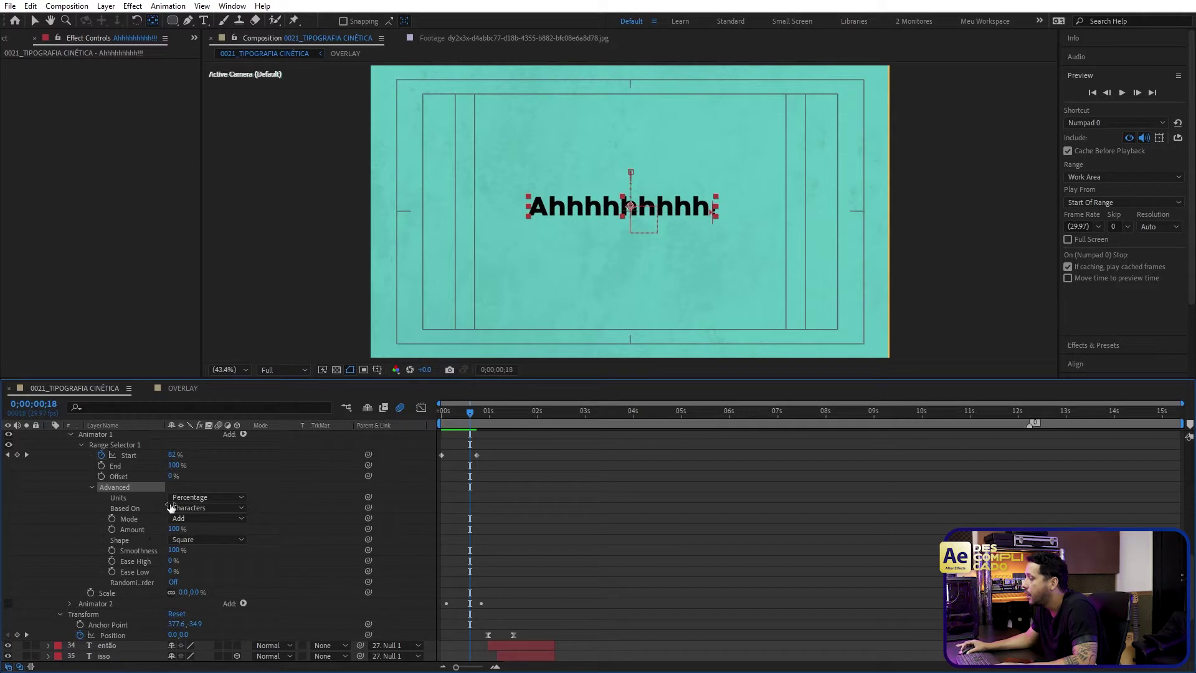
{"action": "left_click_drag", "start_coordinate": [447, 411], "coordinate": [464, 411]}
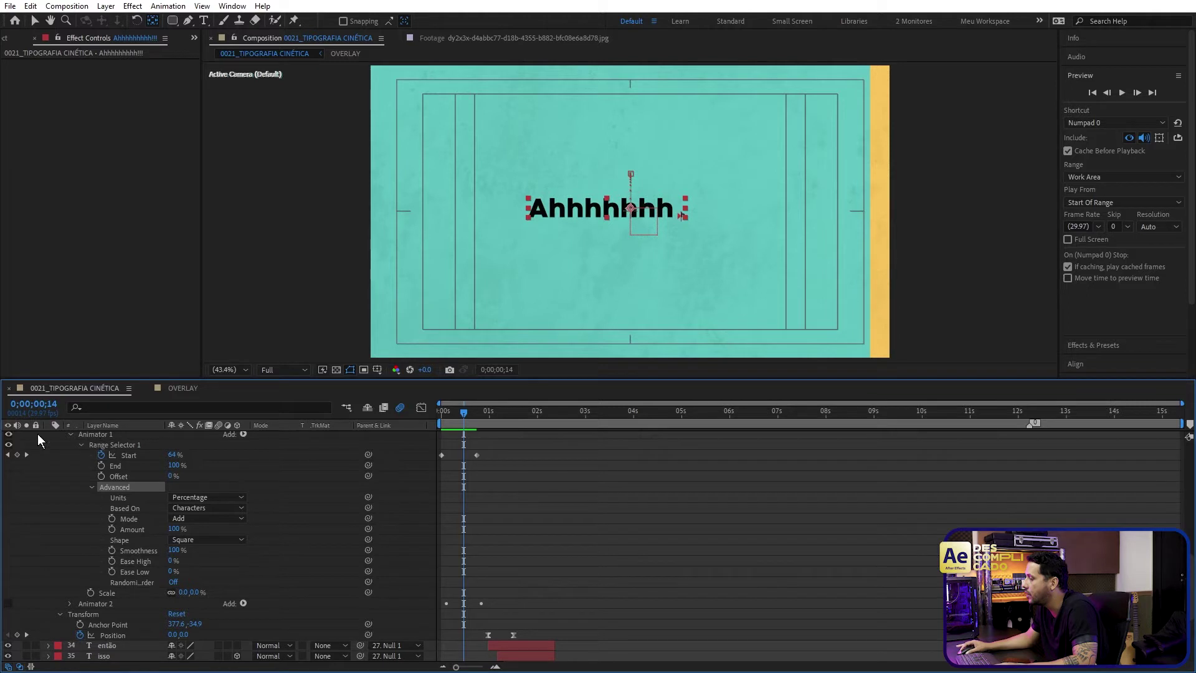
Step: Collapse Animator 1, expand Animator 2's settings, and switch Animator 2 back on
{"action": "left_click", "coordinate": [70, 435]}
{"action": "left_click", "coordinate": [94, 466]}
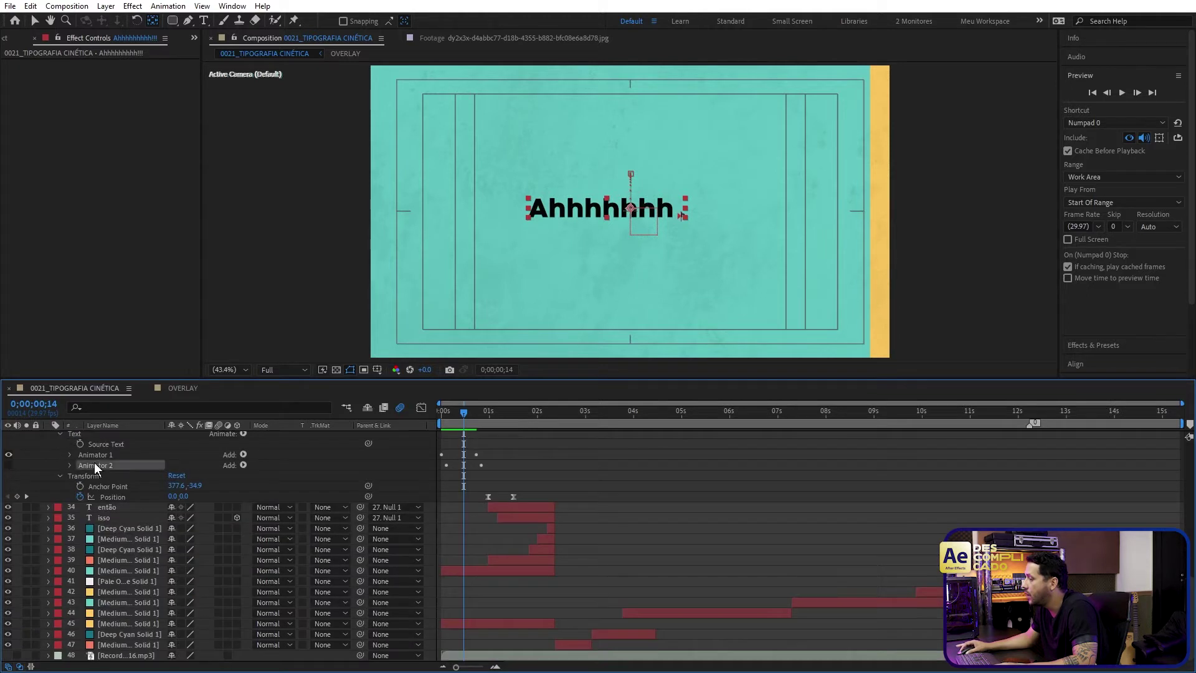
{"action": "left_click", "coordinate": [69, 466]}
{"action": "left_click", "coordinate": [9, 465]}
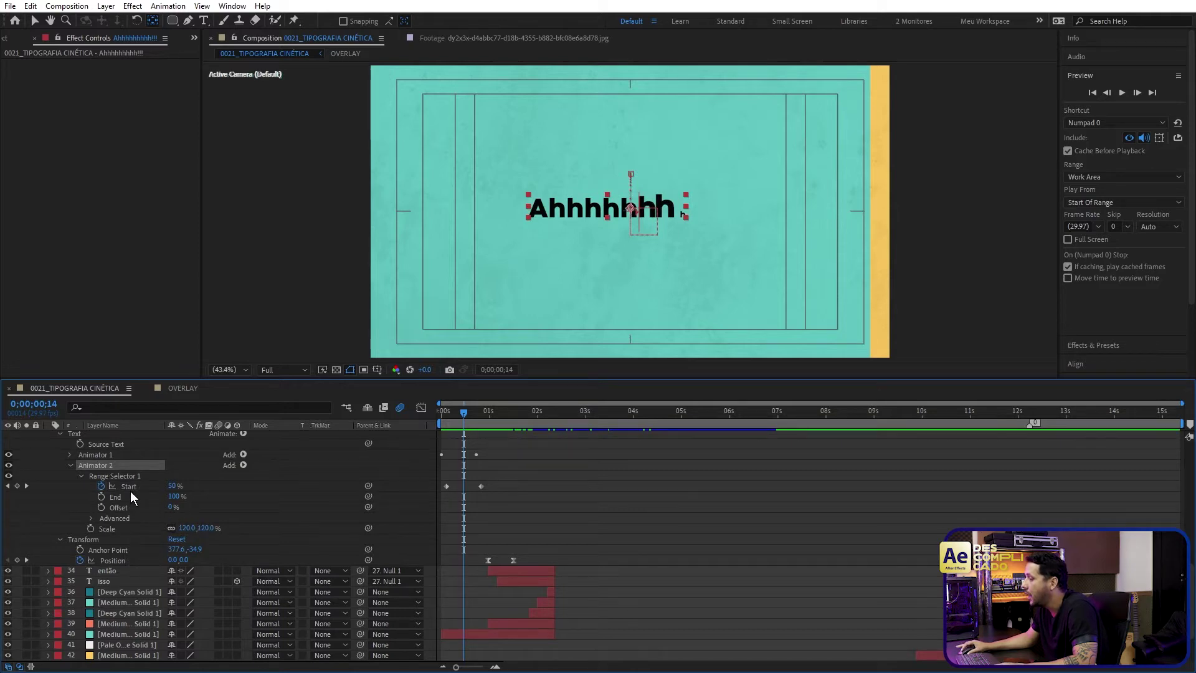
Step: Select Animator 2's Start keyframes and scrub the text animation to frame 18 to examine their offset from Animator 1
{"action": "left_click_drag", "start_coordinate": [495, 482], "coordinate": [446, 497]}
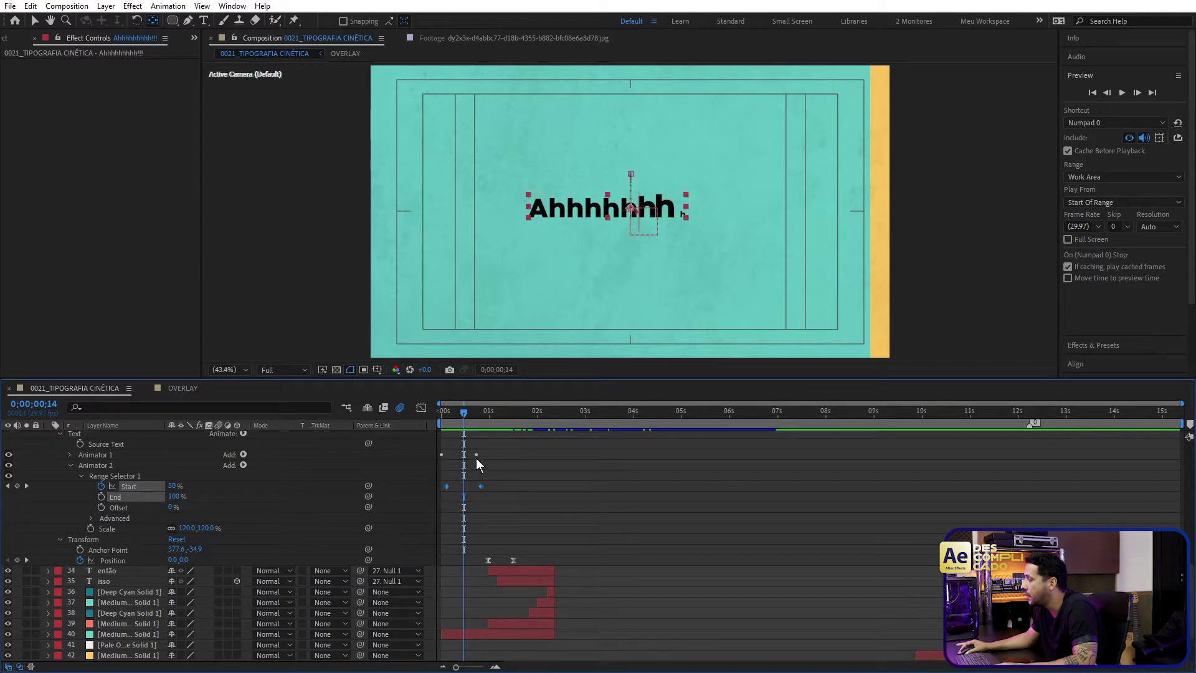
{"action": "left_click_drag", "start_coordinate": [448, 413], "coordinate": [451, 413]}
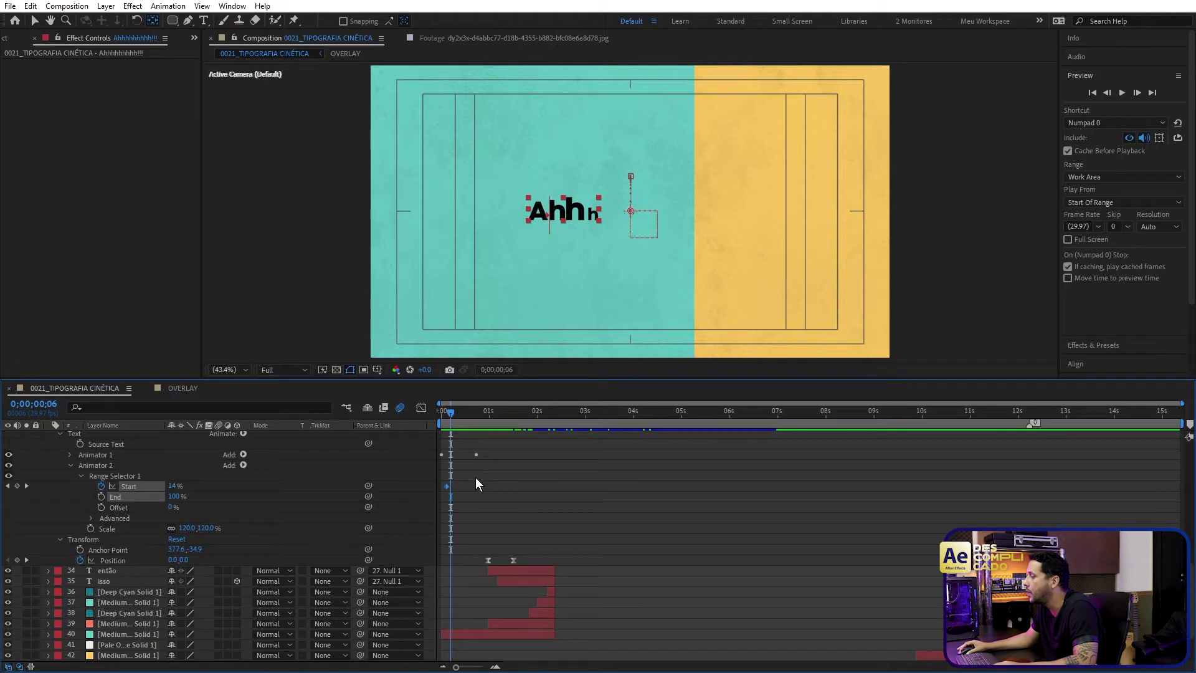
{"action": "left_click_drag", "start_coordinate": [443, 413], "coordinate": [470, 476]}
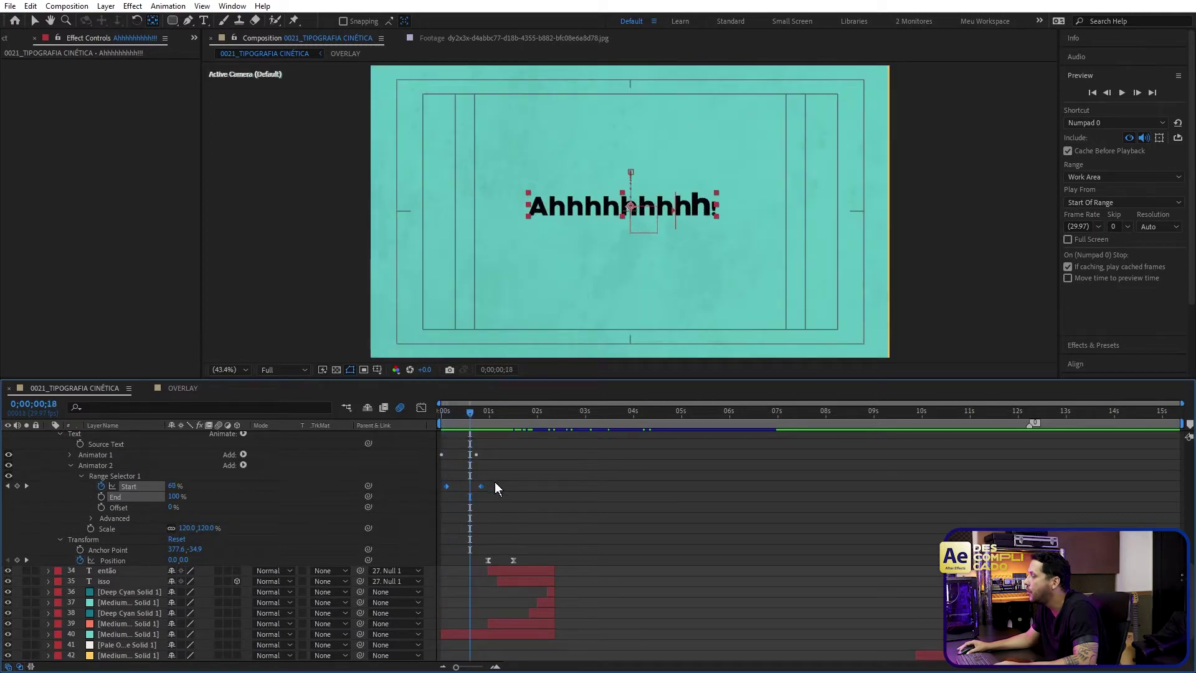
Step: Collapse Animator 2, scrub the opening text to 0;00;01;01, and briefly reveal the layer's Scale property
{"action": "left_click_drag", "start_coordinate": [450, 417], "coordinate": [466, 422]}
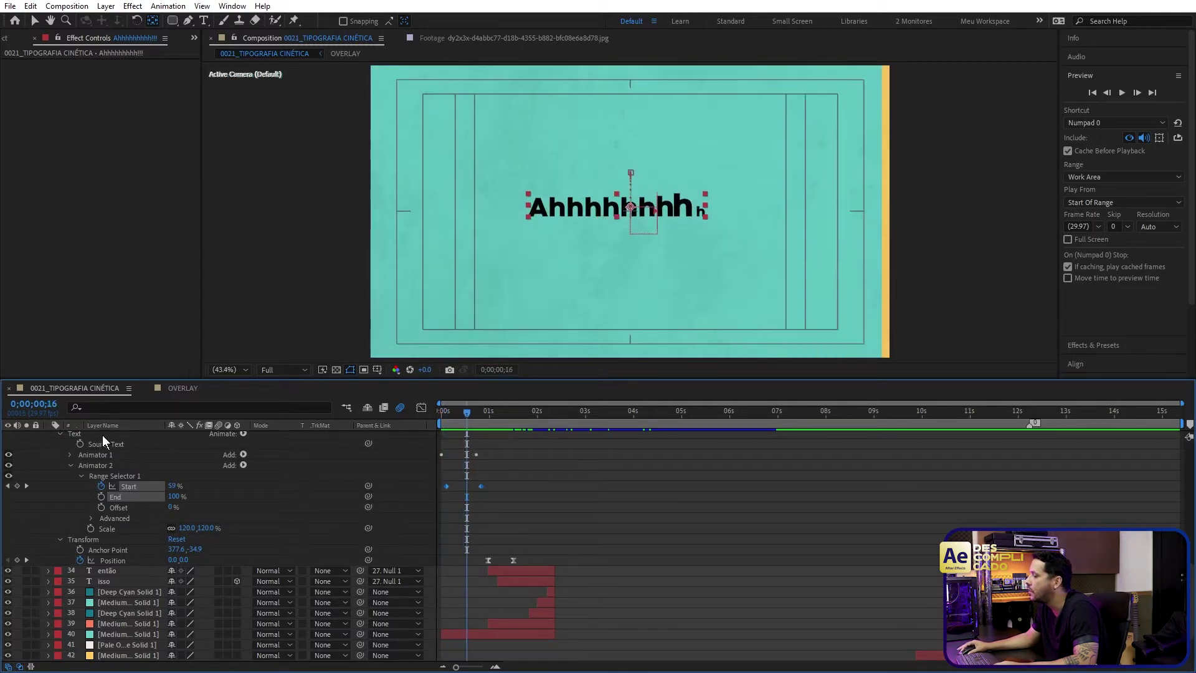
{"action": "left_click", "coordinate": [71, 465]}
{"action": "scroll", "coordinate": [505, 464], "scroll_direction": "up", "scroll_amount": 2}
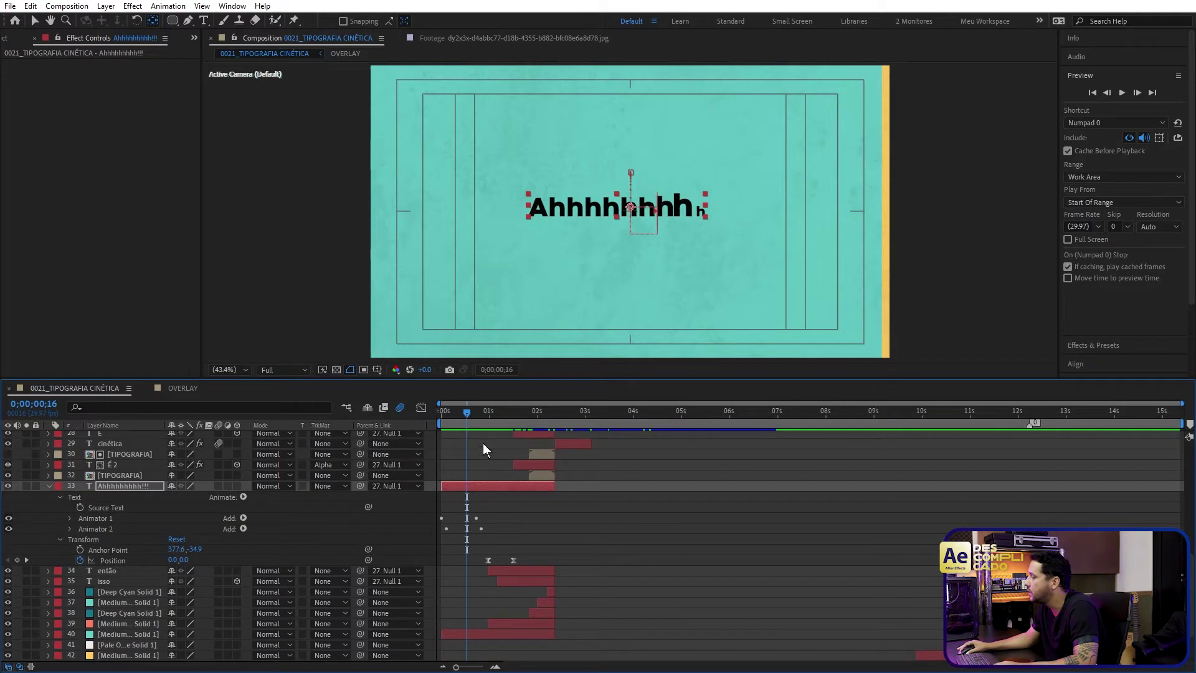
{"action": "left_click_drag", "start_coordinate": [462, 414], "coordinate": [487, 421]}
{"action": "key", "text": "s"}
{"action": "key", "text": "s"}
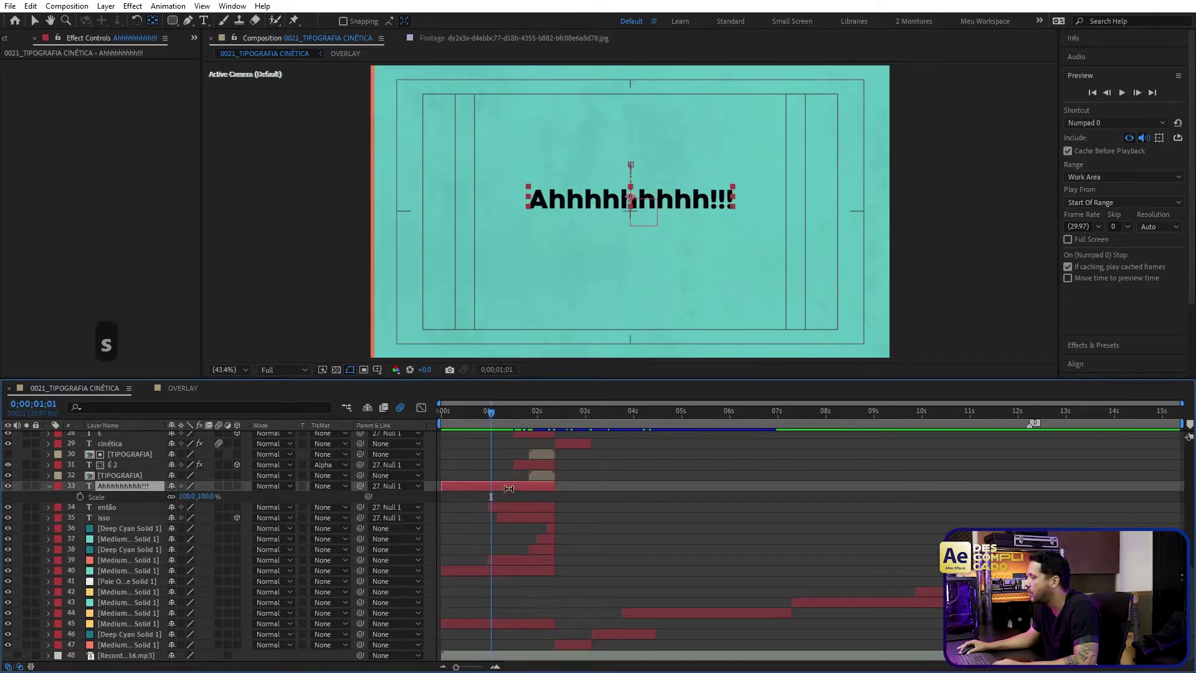
Step: Select the Null 1 layer and the É layer to examine which text layers are parented to the null
{"action": "scroll", "coordinate": [507, 489], "scroll_direction": "up", "scroll_amount": 4}
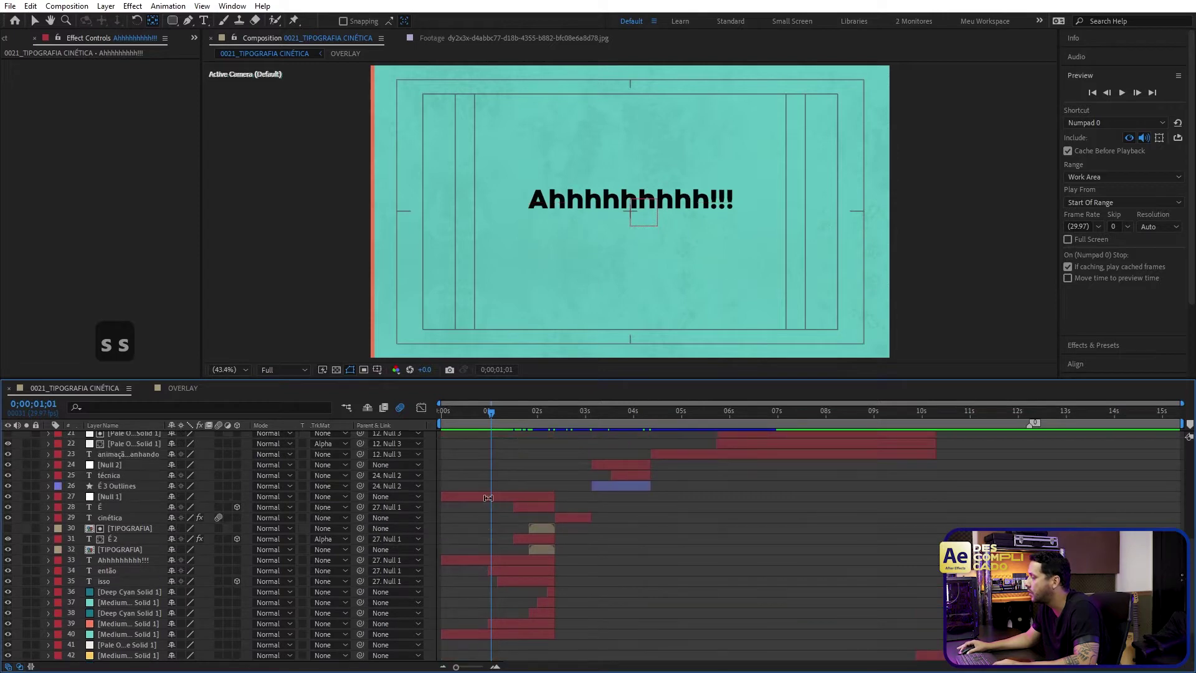
{"action": "left_click", "coordinate": [487, 498]}
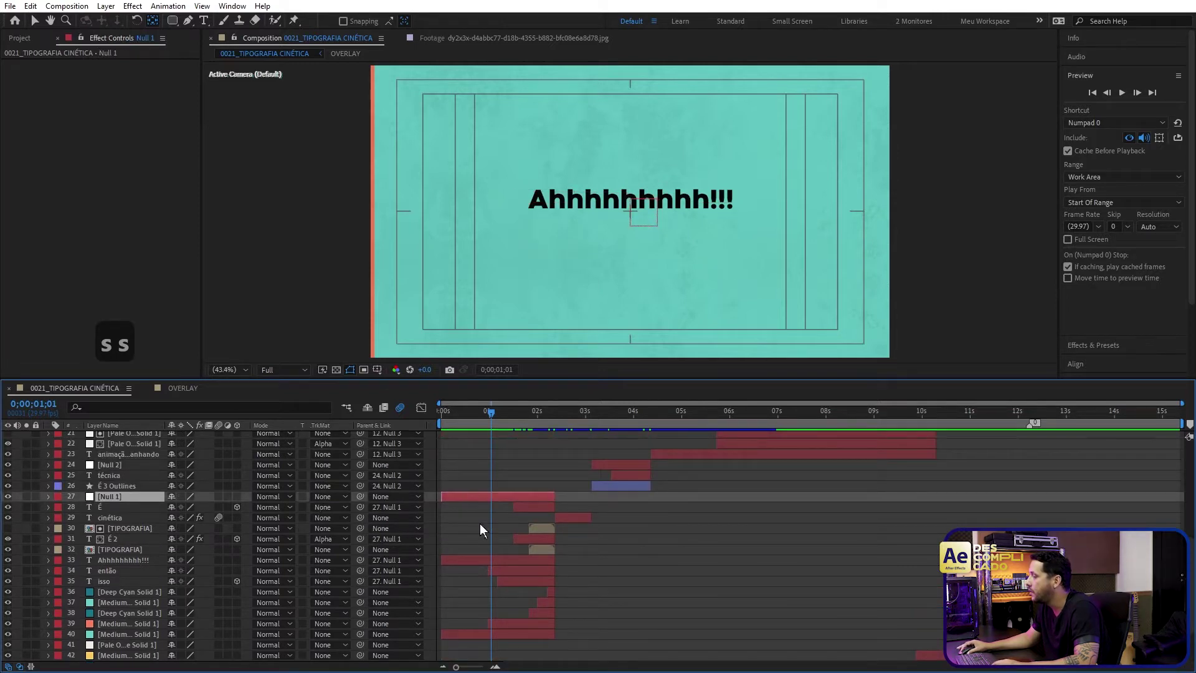
{"action": "left_click", "coordinate": [517, 530]}
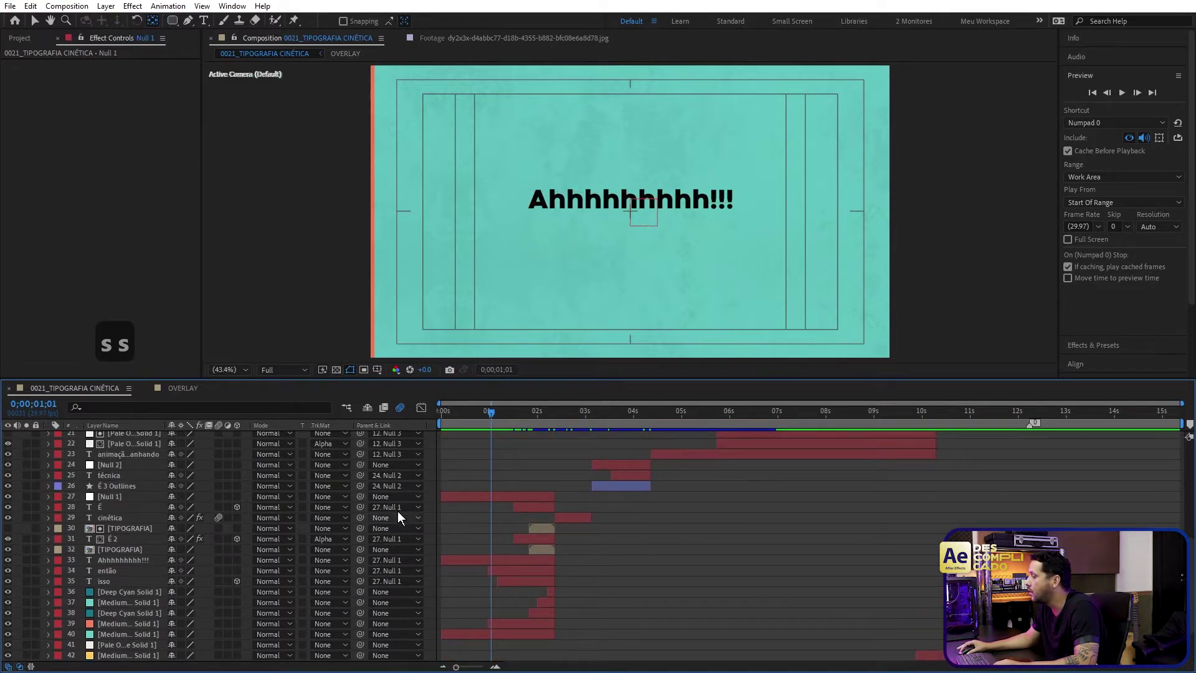
{"action": "left_click", "coordinate": [488, 498]}
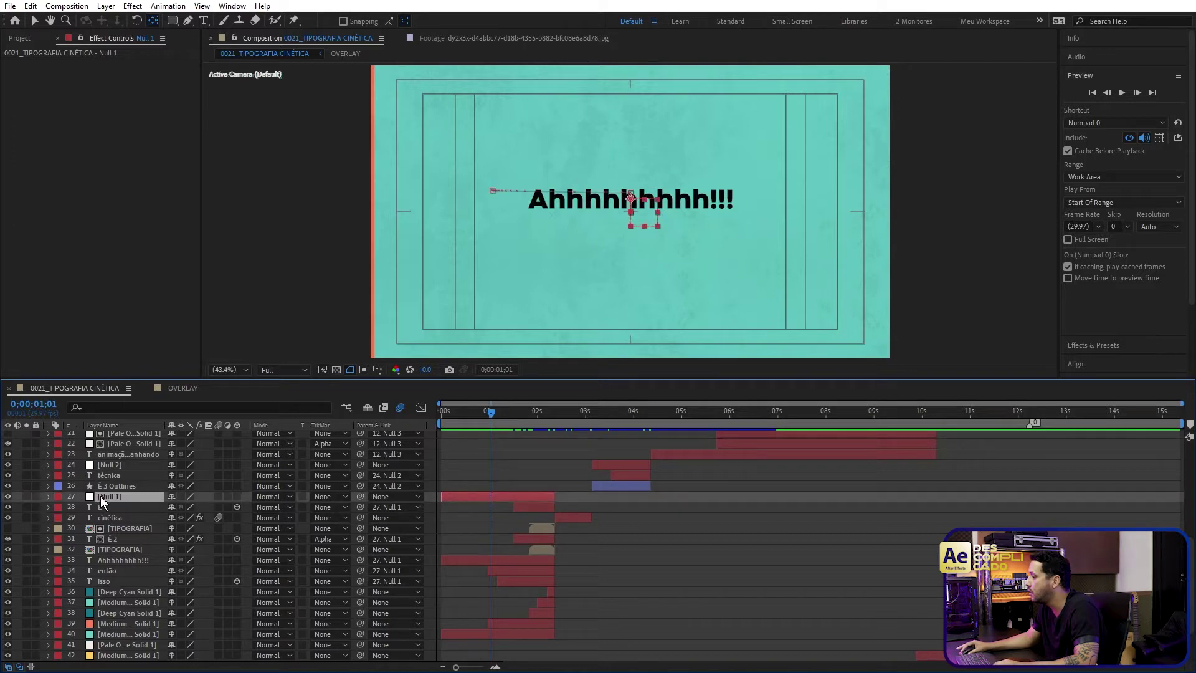
{"action": "left_click", "coordinate": [119, 504]}
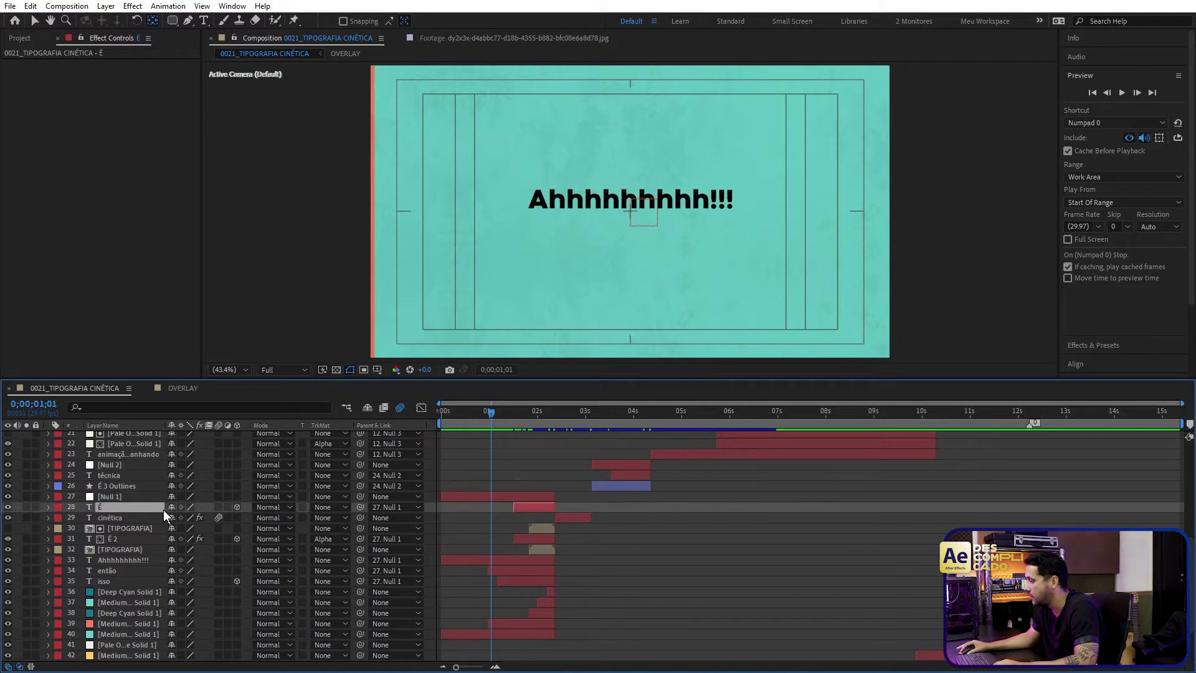
Step: Select Null 1 and scrub between 0;00;01;01 and 0;00;01;13 to examine its movement of the parented texts, stopping at 0;00;01;06
{"action": "left_click", "coordinate": [118, 497]}
{"action": "left_click_drag", "start_coordinate": [487, 422], "coordinate": [506, 420]}
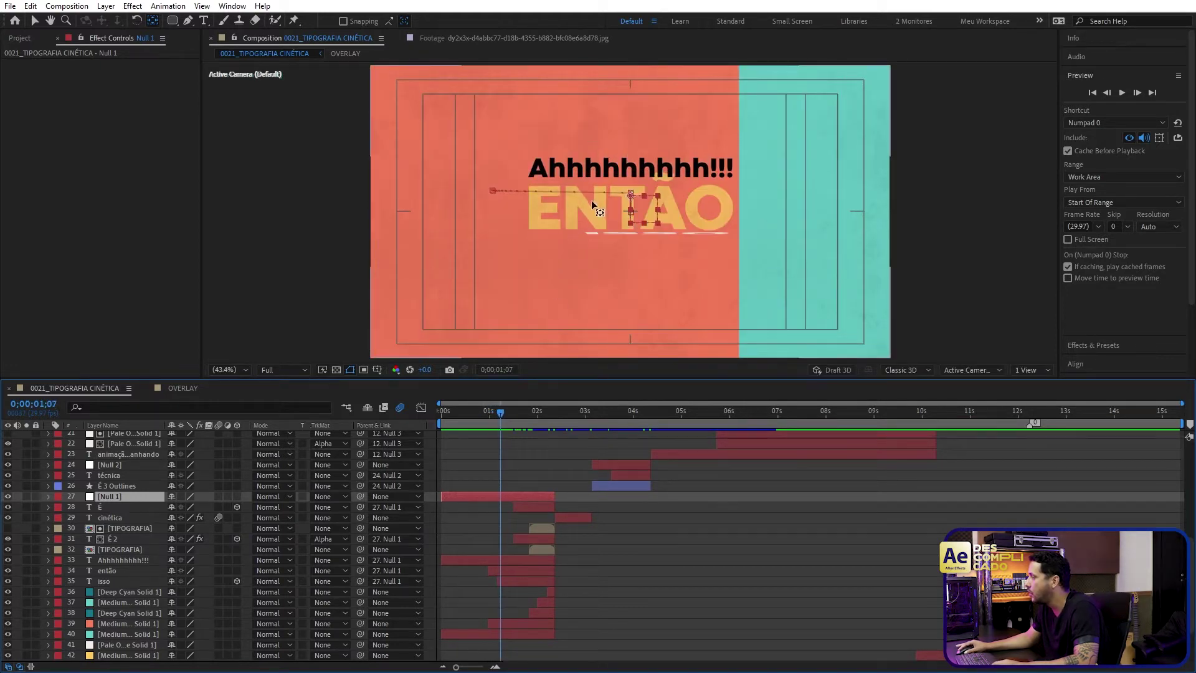
{"action": "key", "text": "v"}
{"action": "left_click", "coordinate": [505, 417]}
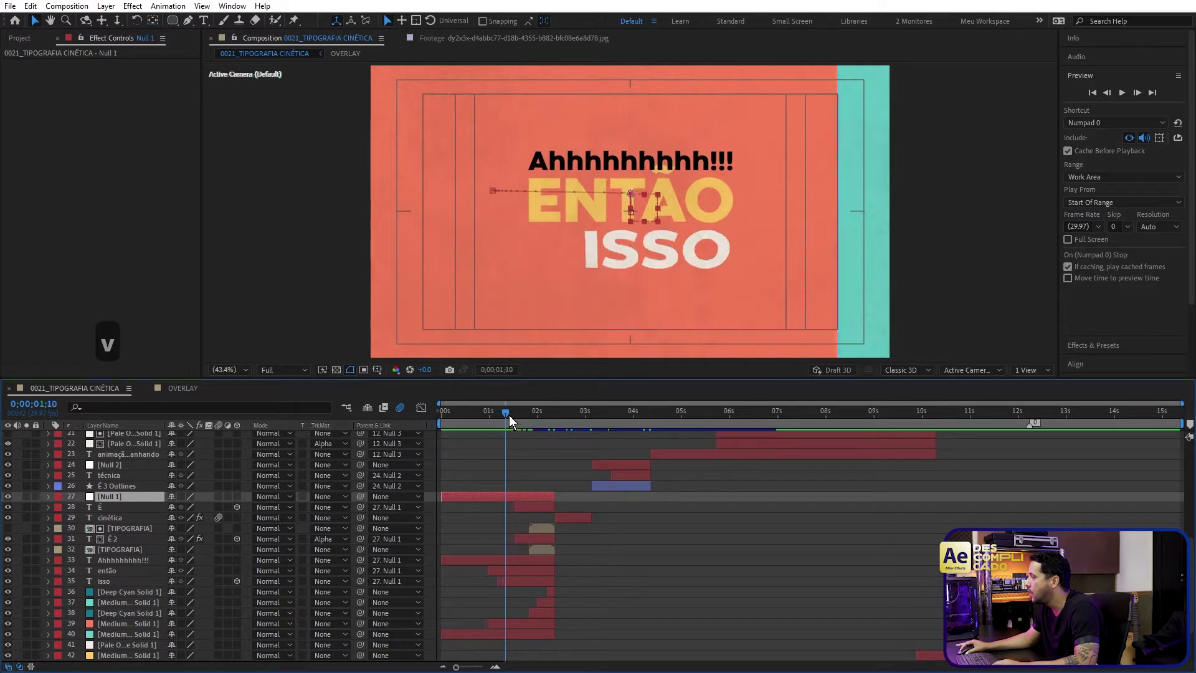
{"action": "left_click", "coordinate": [510, 415]}
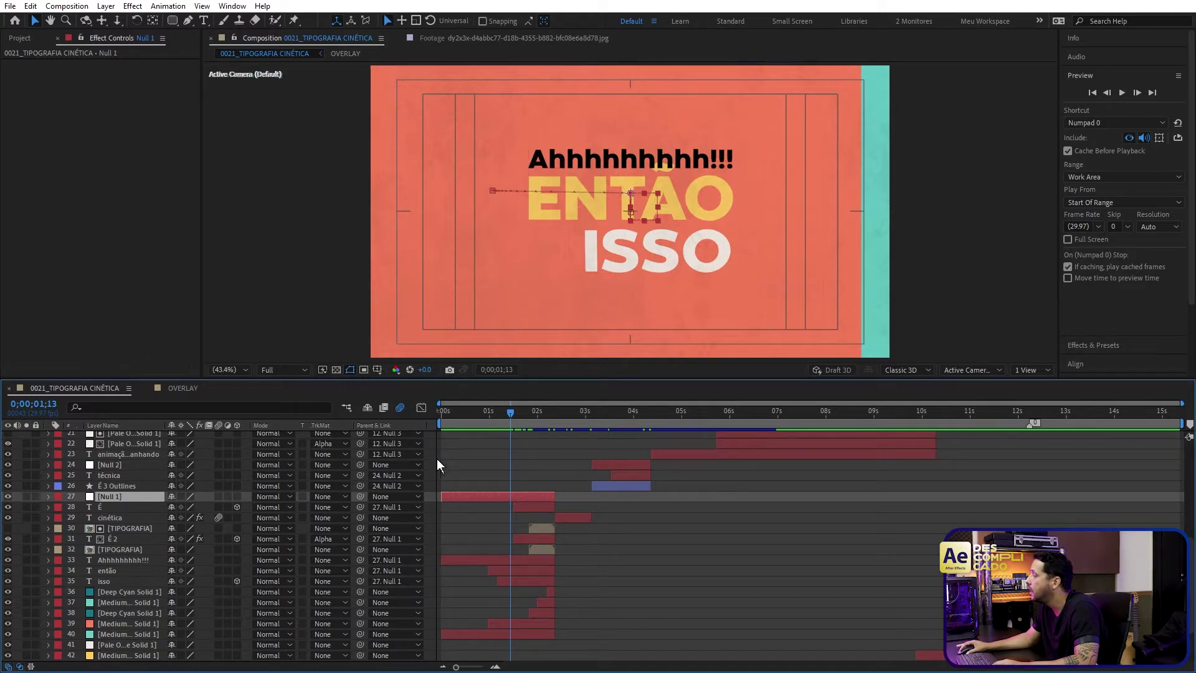
{"action": "mouse_move", "coordinate": [489, 413]}
{"action": "left_mouse_down"}
{"action": "mouse_move", "coordinate": [470, 414]}
{"action": "mouse_move", "coordinate": [517, 410]}
{"action": "mouse_move", "coordinate": [470, 411]}
{"action": "mouse_move", "coordinate": [498, 413]}
{"action": "left_mouse_up"}
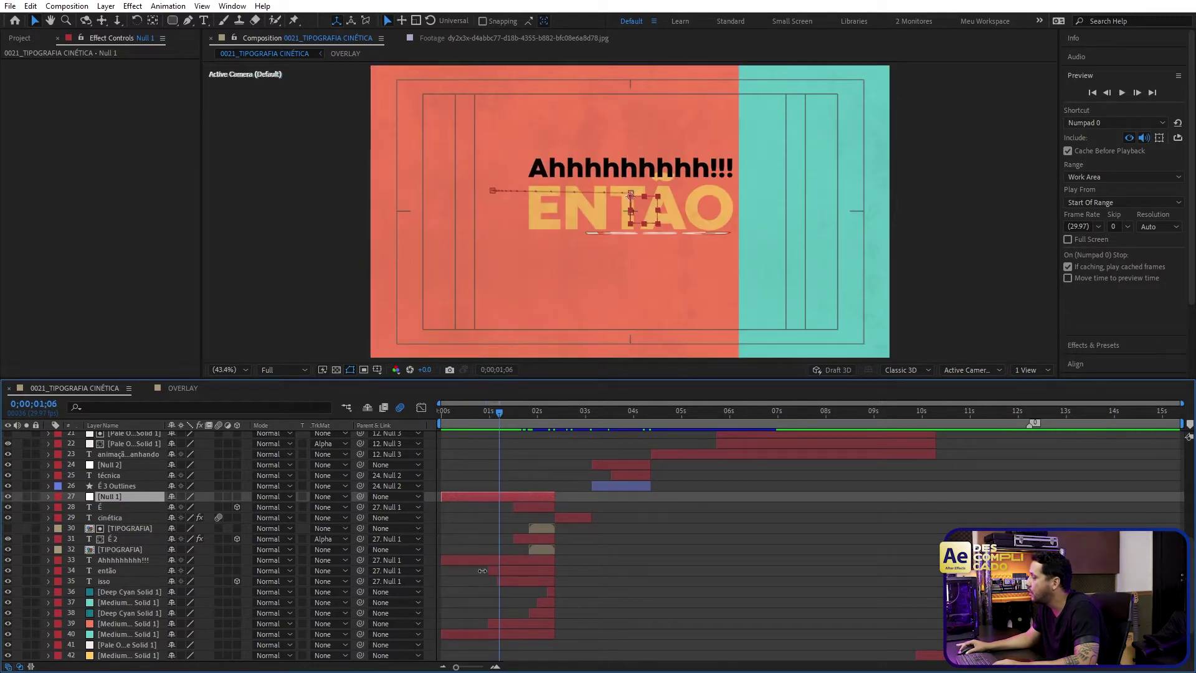
Step: Reveal the então layer's Position and Opacity keyframes and scrub through its entrance, stopping at 0;00;01;09
{"action": "left_click", "coordinate": [114, 570]}
{"action": "key", "text": "u"}
{"action": "key", "text": "u"}
{"action": "key", "text": "u"}
{"action": "key", "text": "p"}
{"action": "key", "text": "shift+t"}
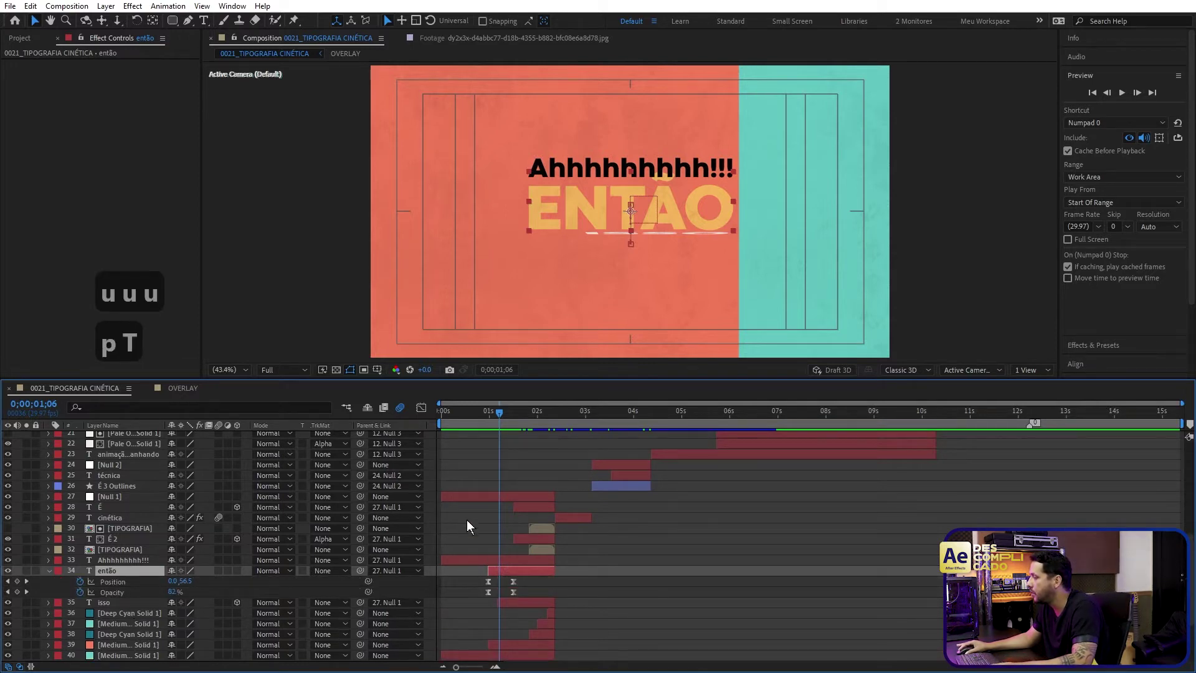
{"action": "left_click_drag", "start_coordinate": [469, 417], "coordinate": [503, 423]}
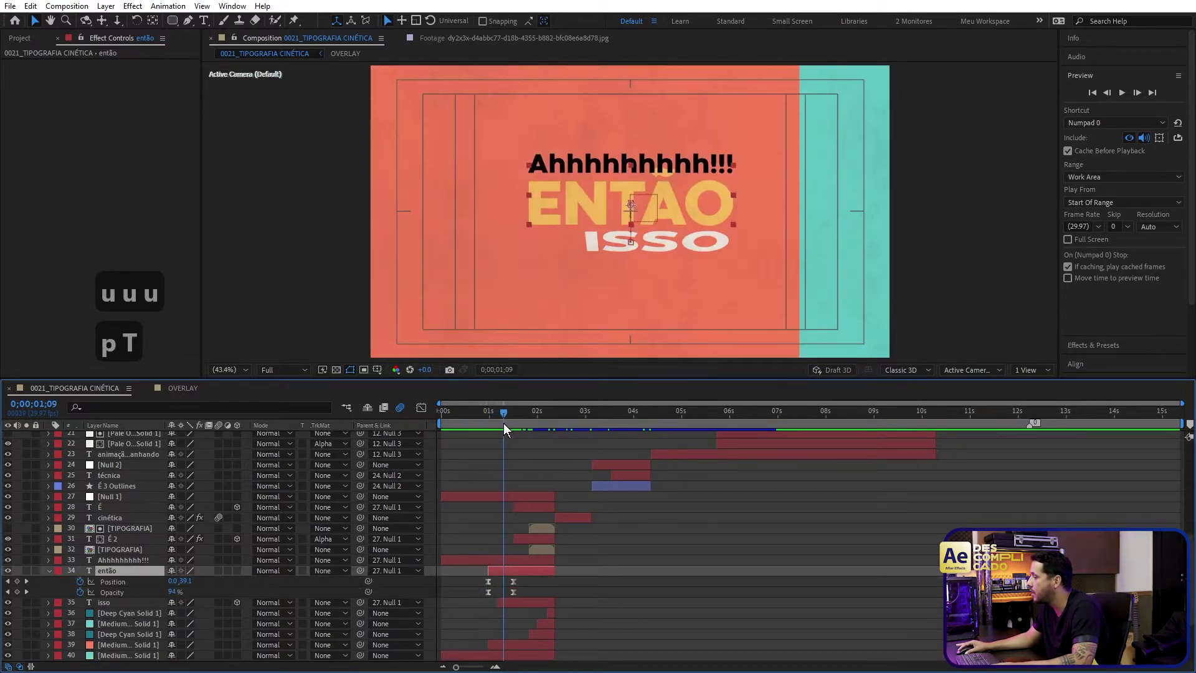
Step: Reveal the isso layer's rotation properties and scrub to 0;00;01;21 to examine its X Rotation animation
{"action": "left_click", "coordinate": [500, 558]}
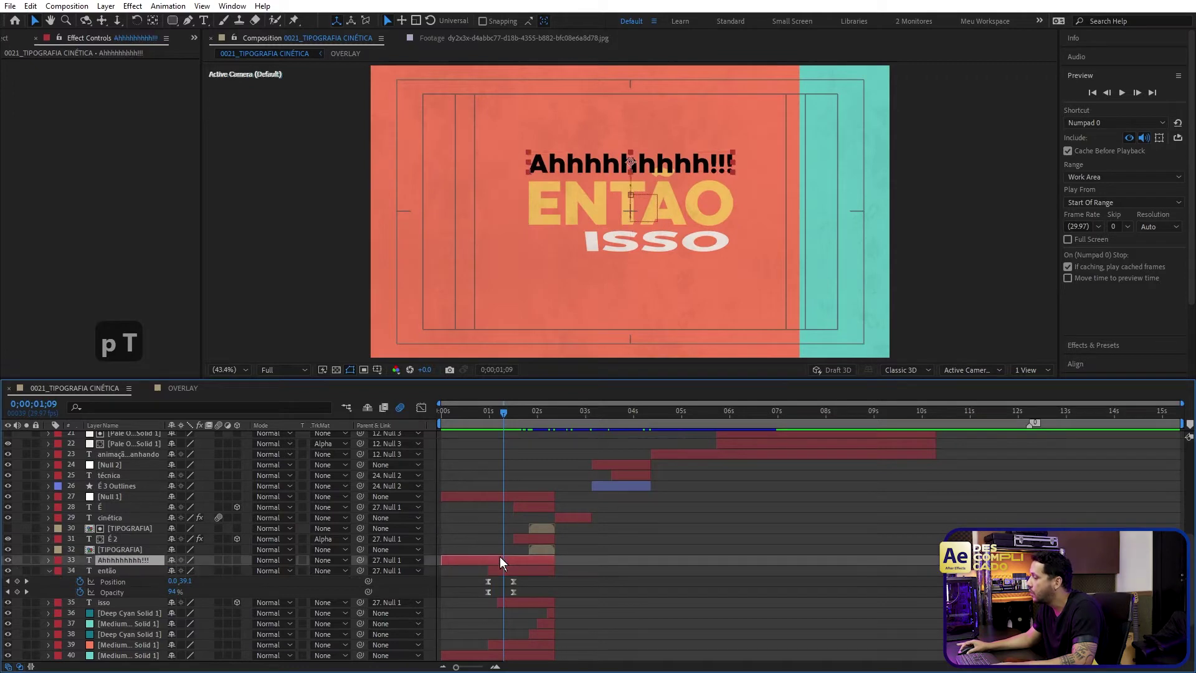
{"action": "left_click", "coordinate": [517, 598]}
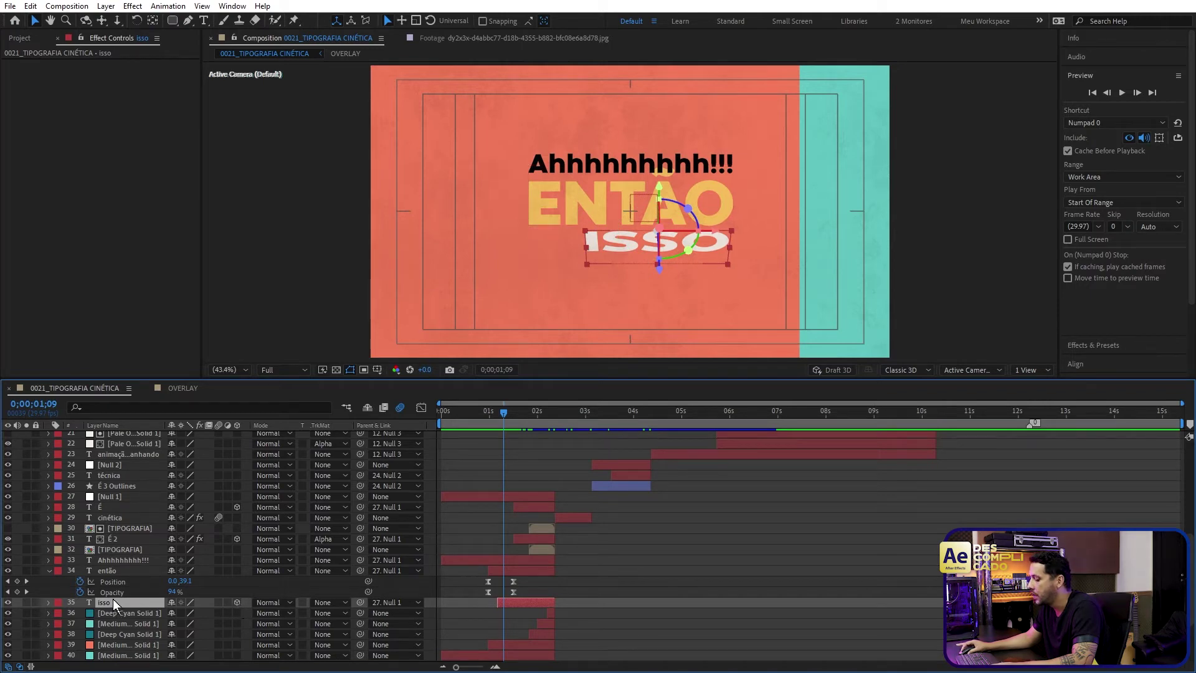
{"action": "key", "text": "r"}
{"action": "scroll", "coordinate": [137, 592], "scroll_direction": "down", "scroll_amount": 2}
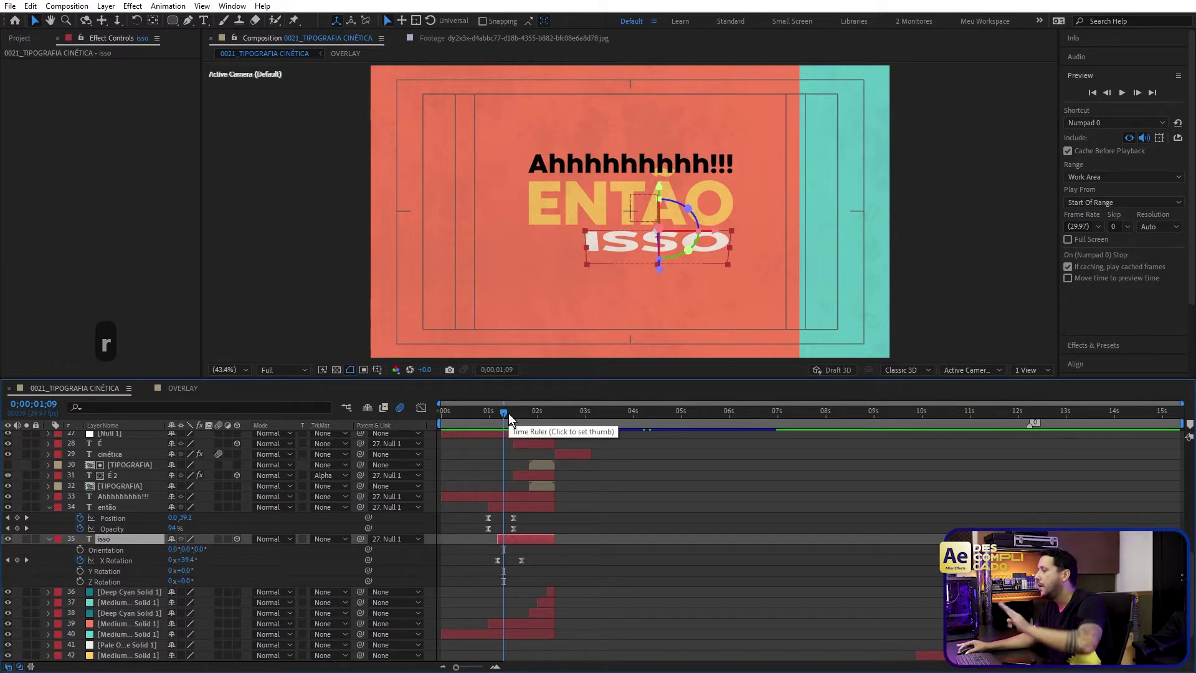
{"action": "left_click_drag", "start_coordinate": [501, 413], "coordinate": [524, 404]}
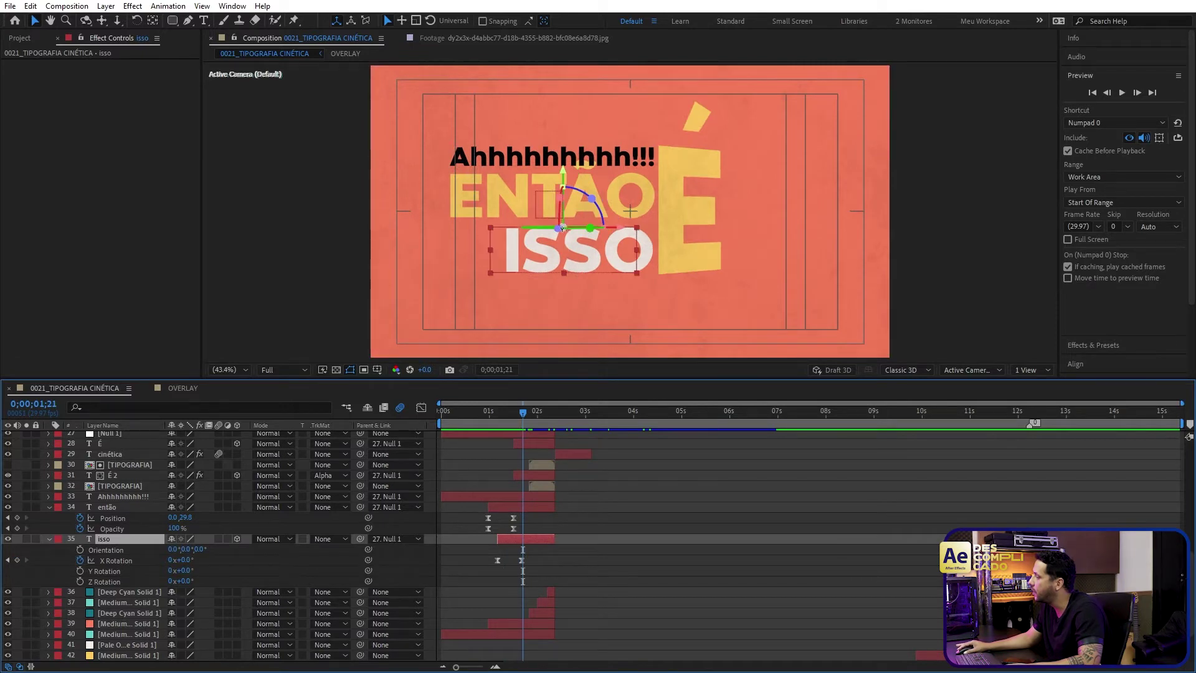
Step: Try moving the isso layer's anchor point to the bottom edge of the text
{"action": "key", "text": "y"}
{"action": "left_click_drag", "start_coordinate": [565, 229], "coordinate": [567, 276]}
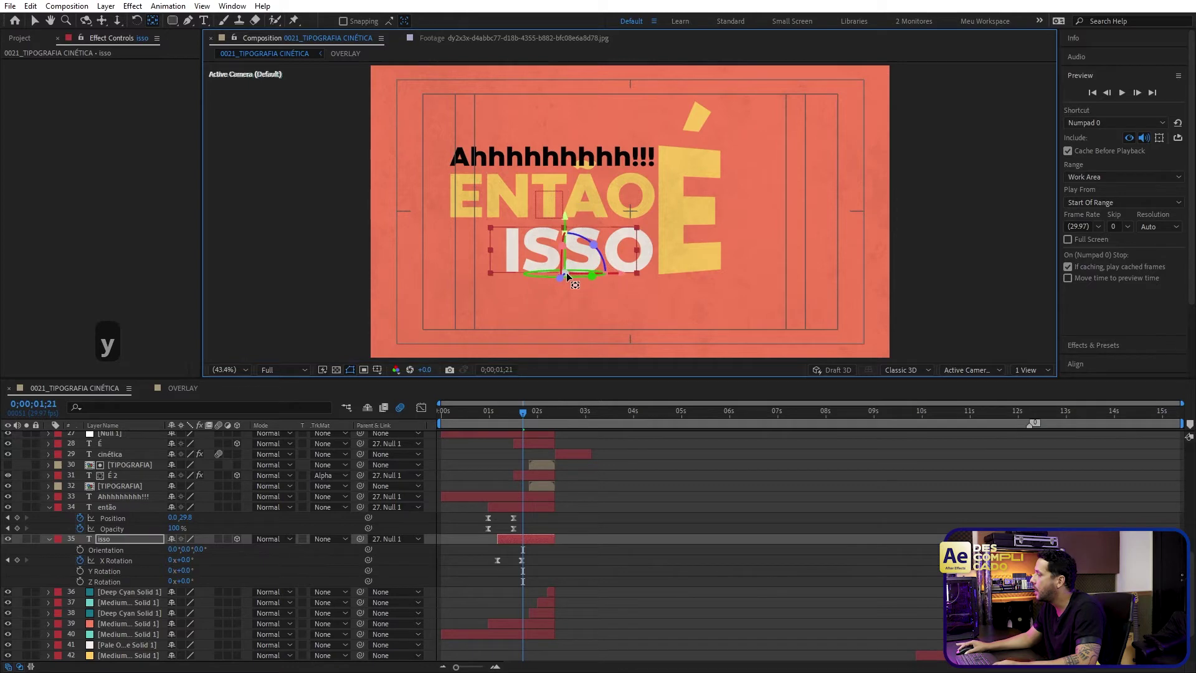
{"action": "mouse_move", "coordinate": [520, 422]}
{"action": "left_mouse_down"}
{"action": "mouse_move", "coordinate": [495, 413]}
{"action": "mouse_move", "coordinate": [517, 425]}
{"action": "mouse_move", "coordinate": [496, 428]}
{"action": "mouse_move", "coordinate": [535, 440]}
{"action": "left_mouse_up"}
{"action": "key", "text": "ctrl+z"}
{"action": "key", "text": "v"}
Step: Select the É 2 layer, enlarge the timeline scale, and scrub to 0;00;02;10 to examine the TIPOGRAFIA text's shadowed appearance beside it
{"action": "left_click", "coordinate": [110, 476]}
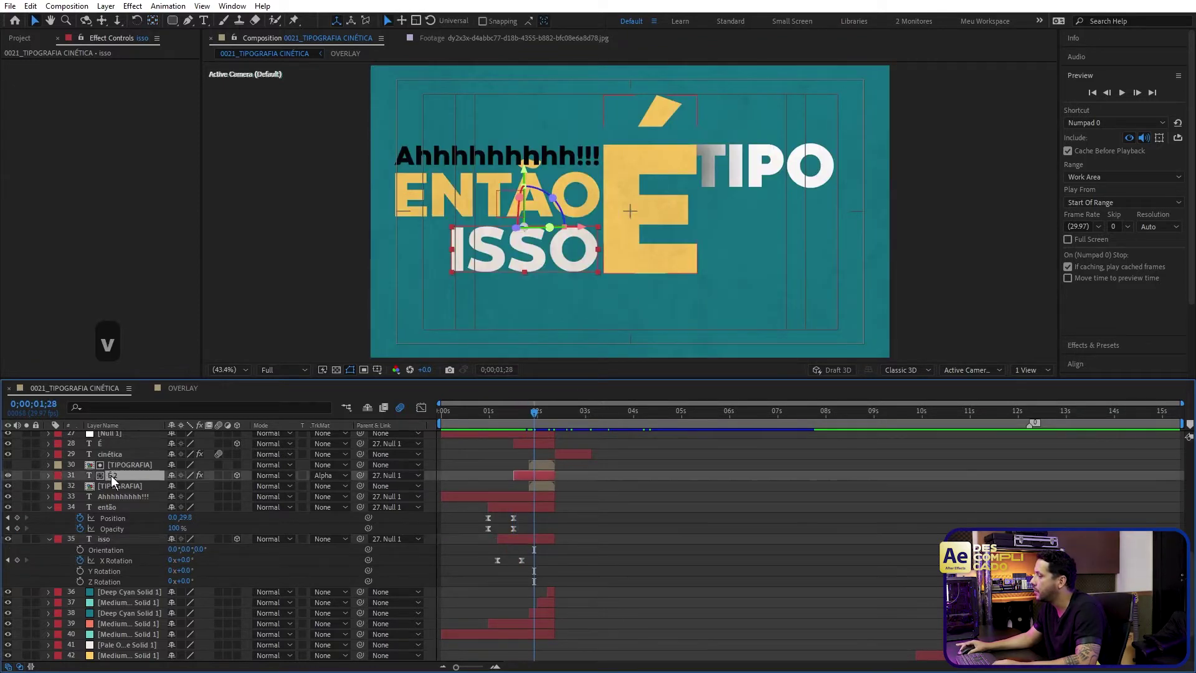
{"action": "scroll", "coordinate": [503, 533], "scroll_direction": "up", "scroll_amount": 2}
{"action": "left_click_drag", "start_coordinate": [514, 415], "coordinate": [536, 417]}
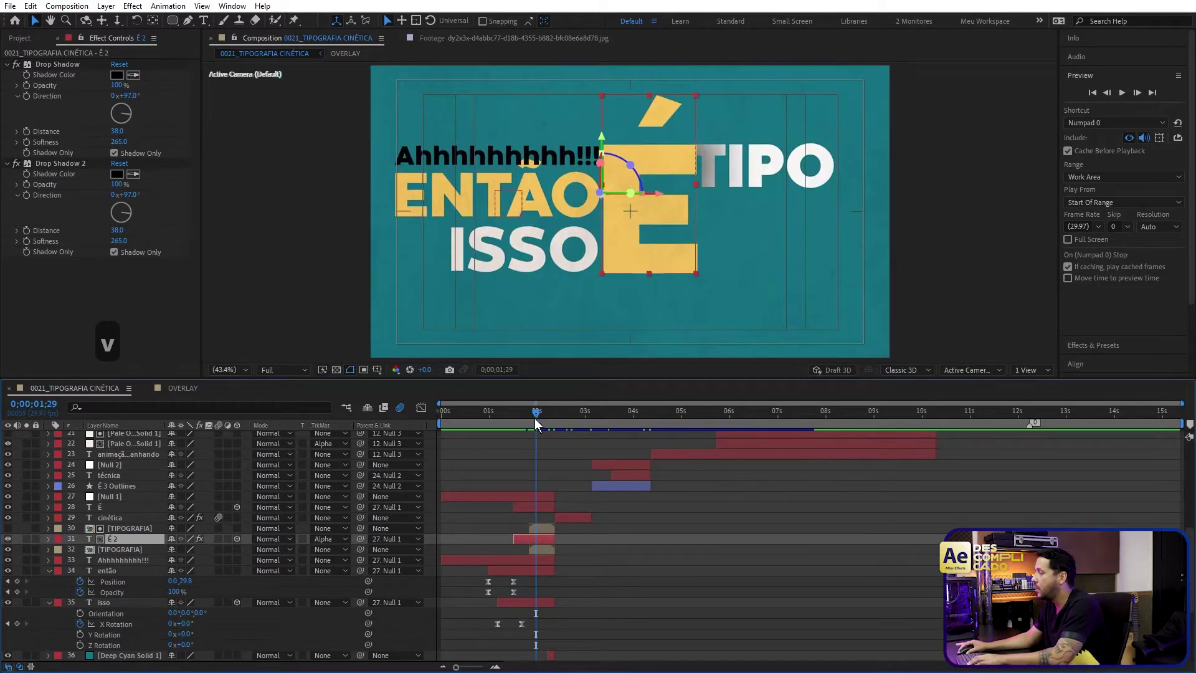
{"action": "key", "text": "equal"}
{"action": "key", "text": "equal"}
{"action": "left_click_drag", "start_coordinate": [499, 421], "coordinate": [608, 429]}
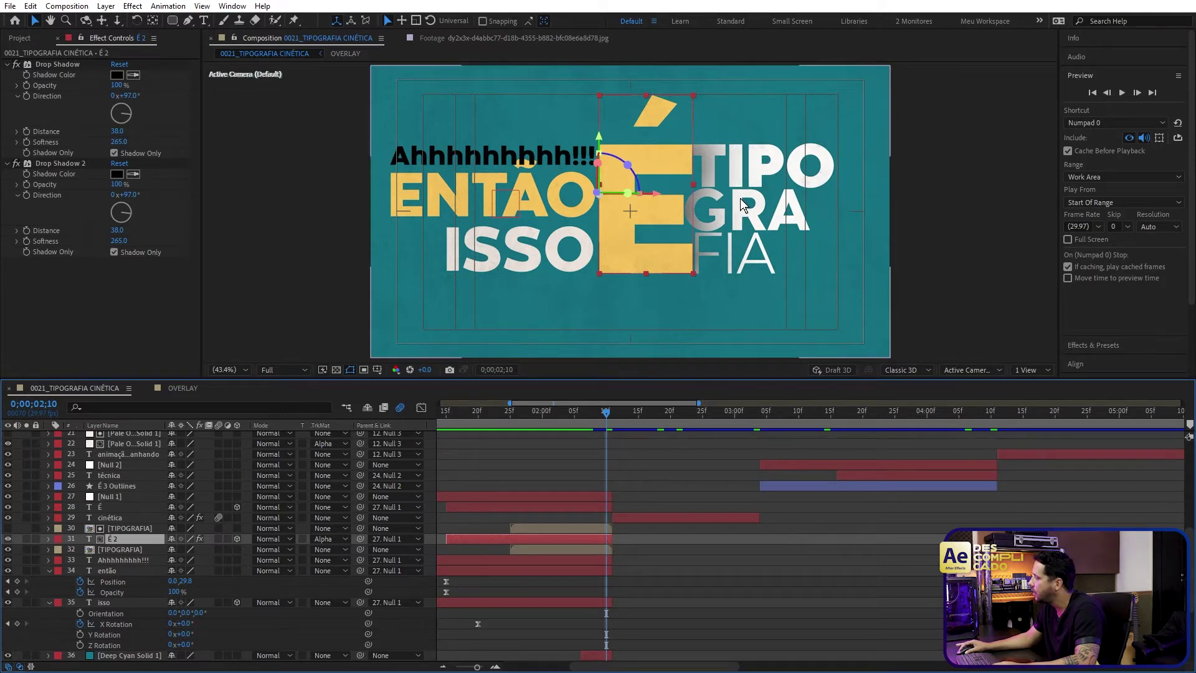
Step: Open the TIPOGRAFIA precomposition to examine its three text layers, scrub to 0;00;02;00, and return to the main composition
{"action": "left_click", "coordinate": [578, 528]}
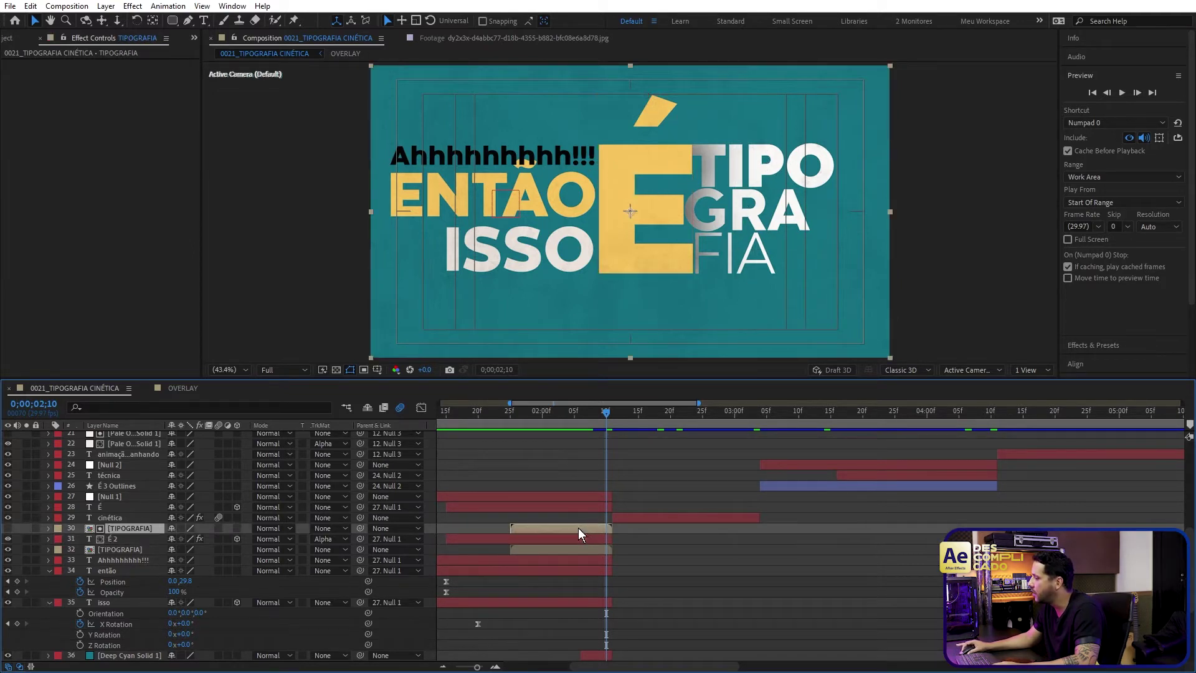
{"action": "double_click", "coordinate": [130, 528]}
{"action": "left_click_drag", "start_coordinate": [525, 414], "coordinate": [462, 484]}
{"action": "key", "text": "Tab"}
{"action": "left_click", "coordinate": [504, 517]}
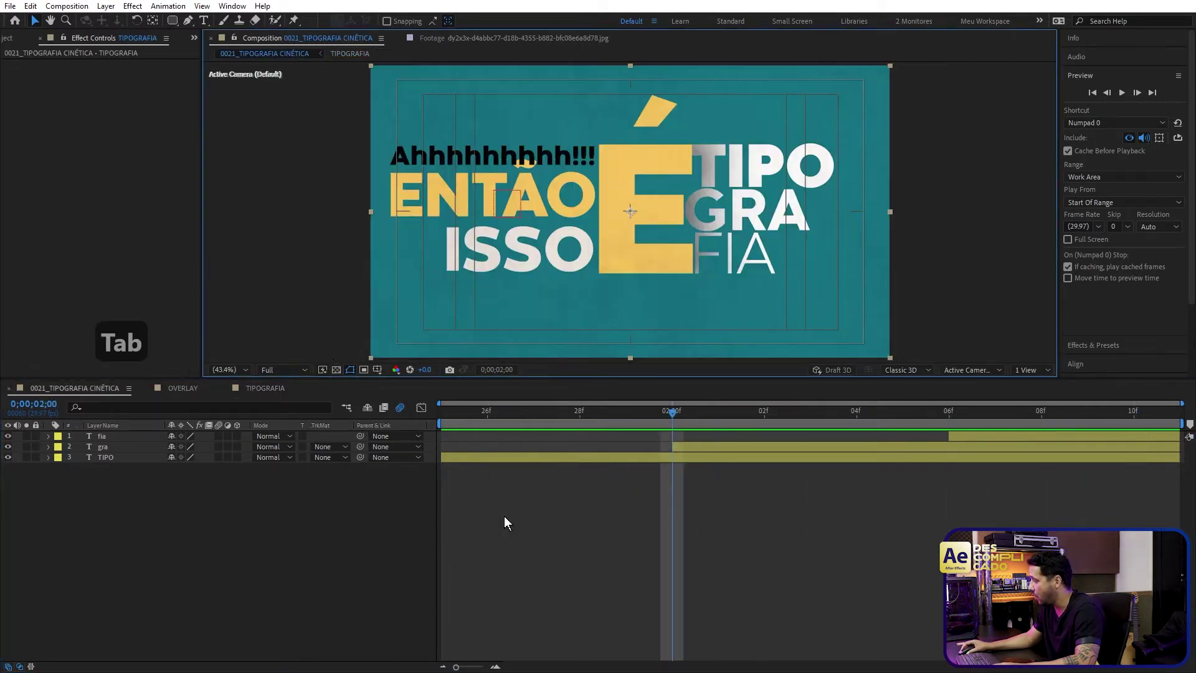
Step: Scrub to 0;00;02;05 and select the background solids on layers 36 to 39 in turn to examine the color changes
{"action": "left_click", "coordinate": [511, 540]}
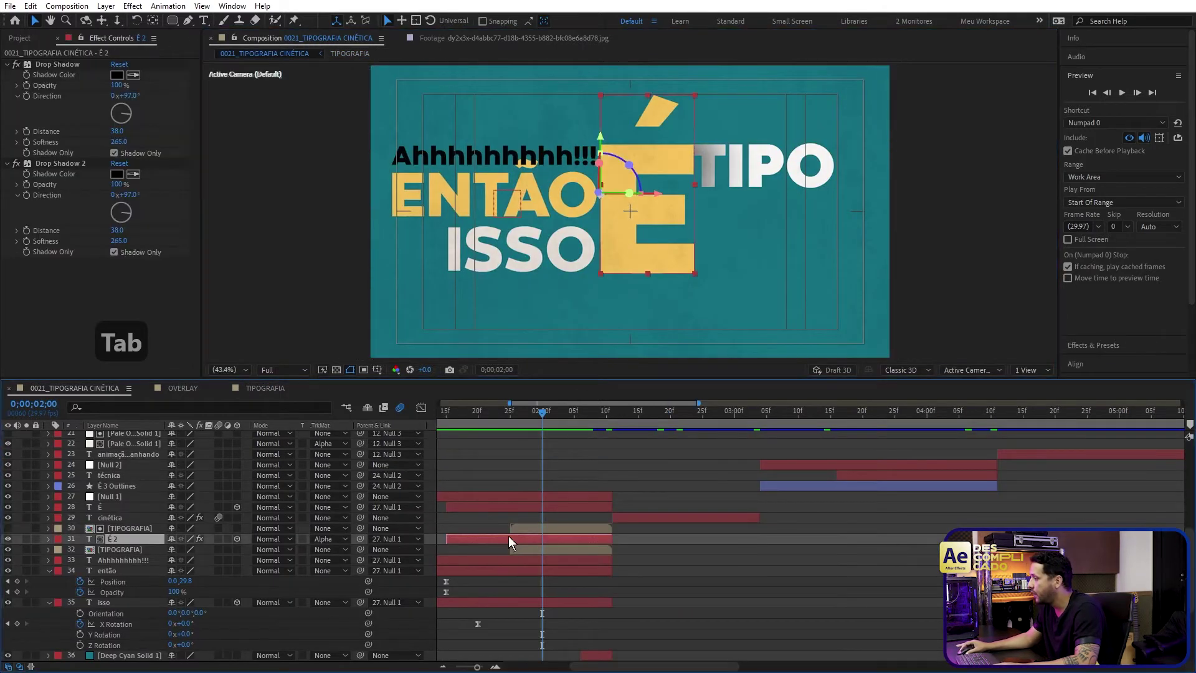
{"action": "left_click_drag", "start_coordinate": [479, 409], "coordinate": [568, 417]}
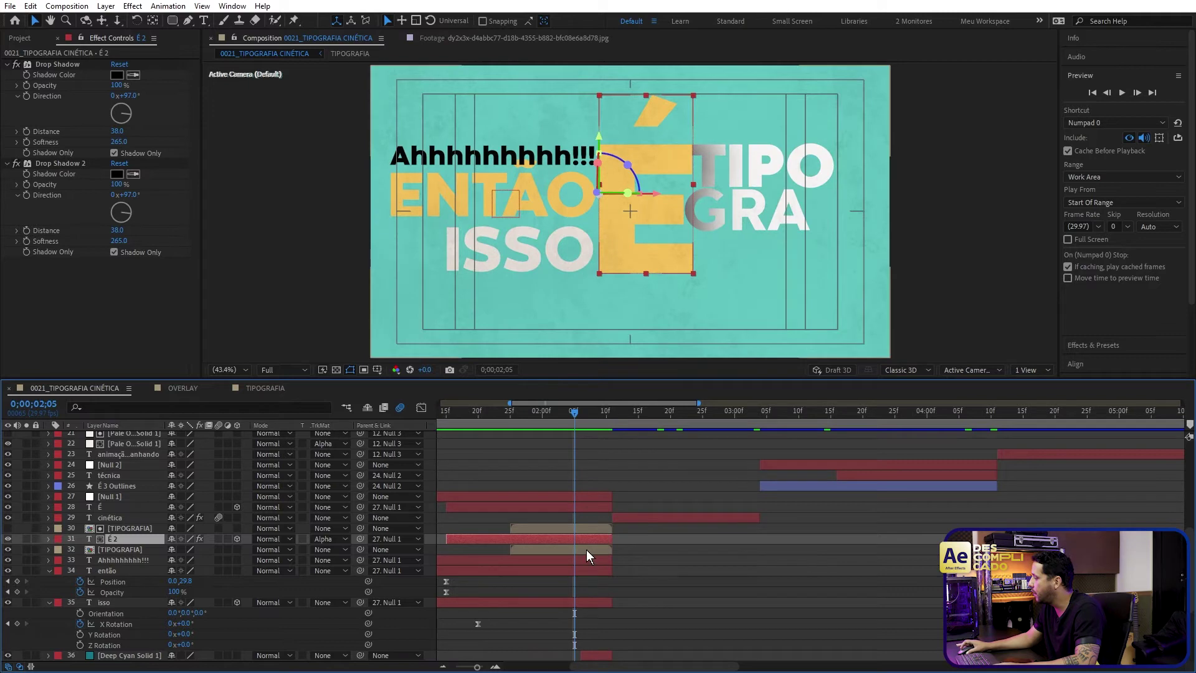
{"action": "scroll", "coordinate": [586, 550], "scroll_direction": "down", "scroll_amount": 5}
{"action": "left_click", "coordinate": [516, 559]}
{"action": "left_click", "coordinate": [535, 549]}
{"action": "left_click", "coordinate": [552, 539]}
{"action": "left_click", "coordinate": [588, 530]}
{"action": "left_click", "coordinate": [567, 540]}
Step: Reveal the Medium Red Solid's Mask Path keyframes, inspect their speed graph, and scrub the mask wipe to 0;00;01;19
{"action": "left_click", "coordinate": [554, 559]}
{"action": "left_click_drag", "start_coordinate": [462, 413], "coordinate": [670, 428]}
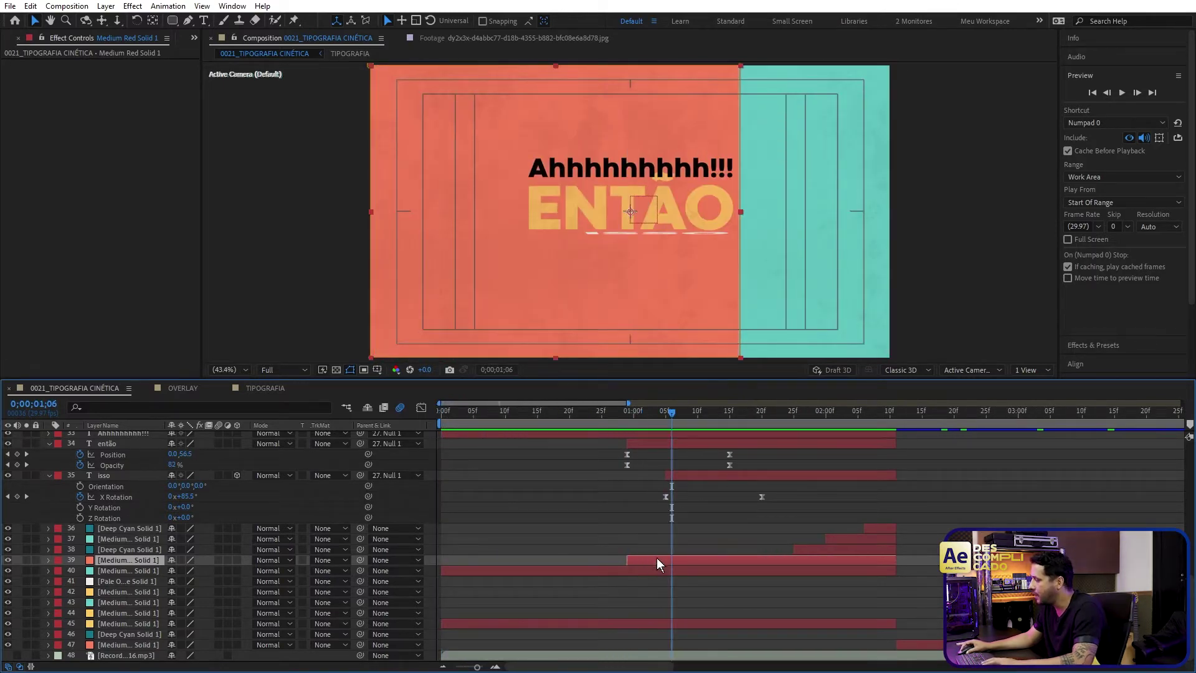
{"action": "key", "text": "m"}
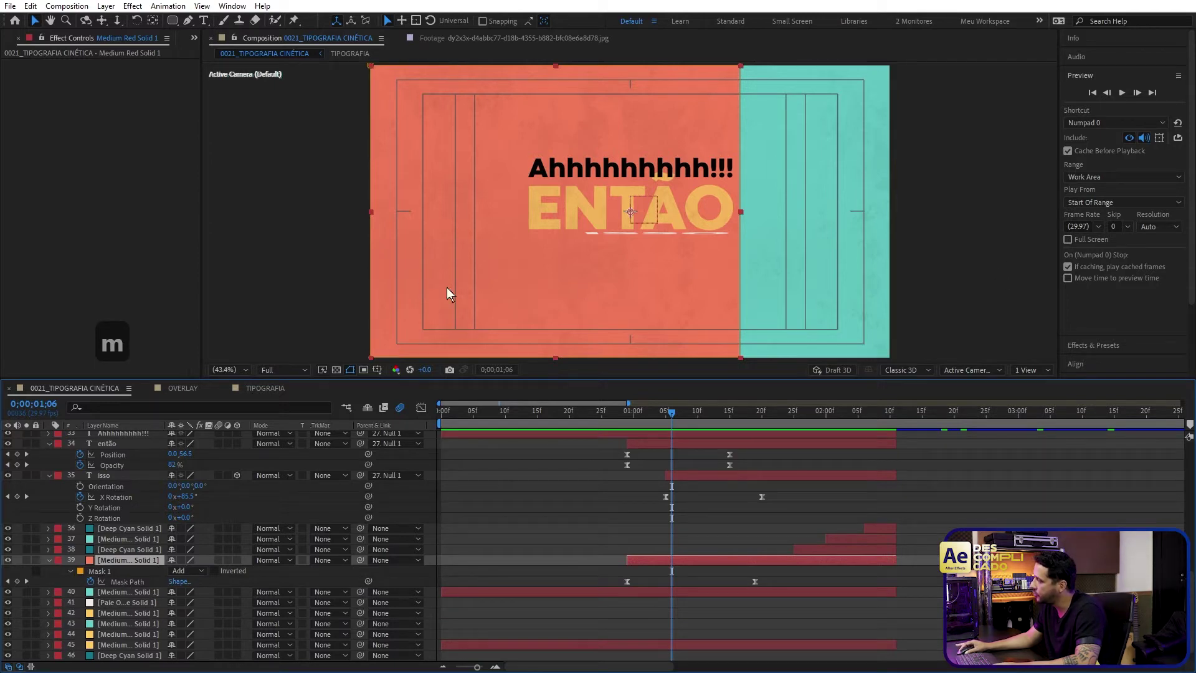
{"action": "left_click_drag", "start_coordinate": [788, 574], "coordinate": [570, 589]}
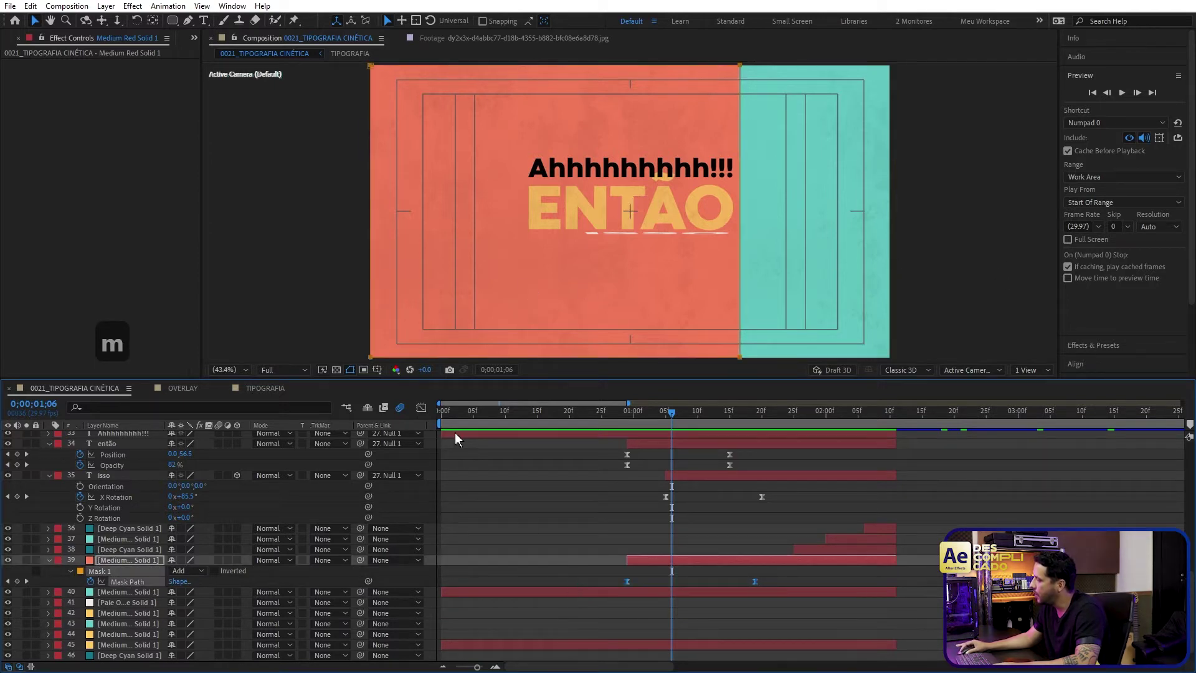
{"action": "left_click", "coordinate": [420, 408]}
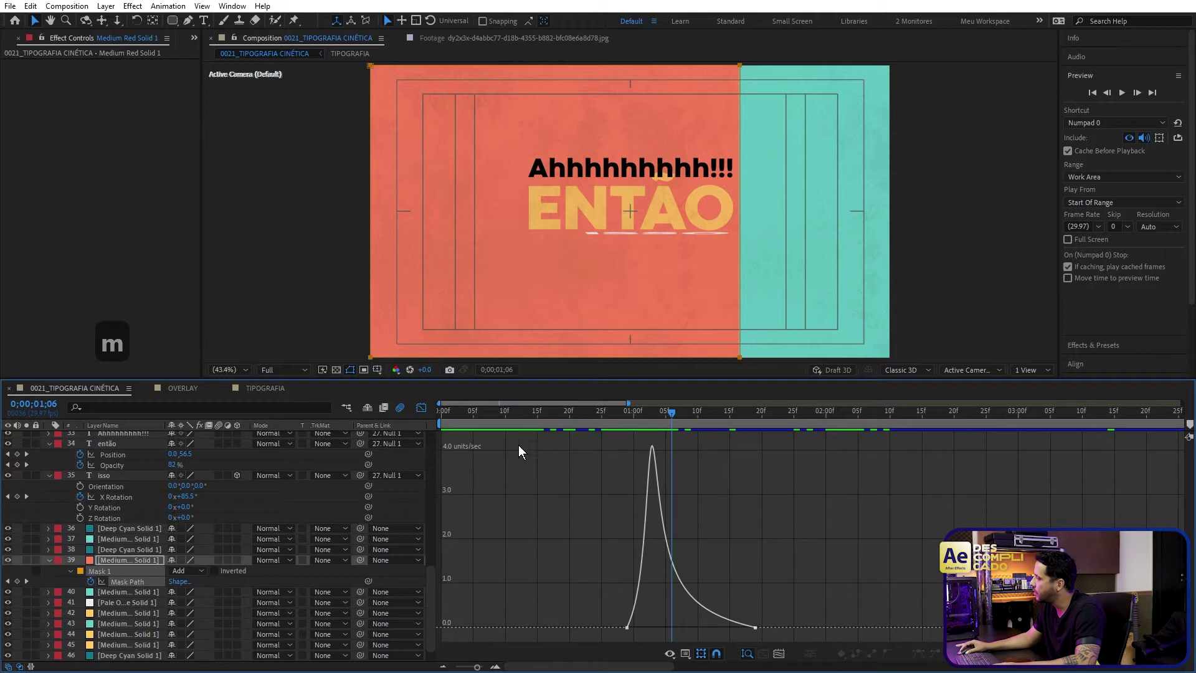
{"action": "left_click", "coordinate": [421, 408]}
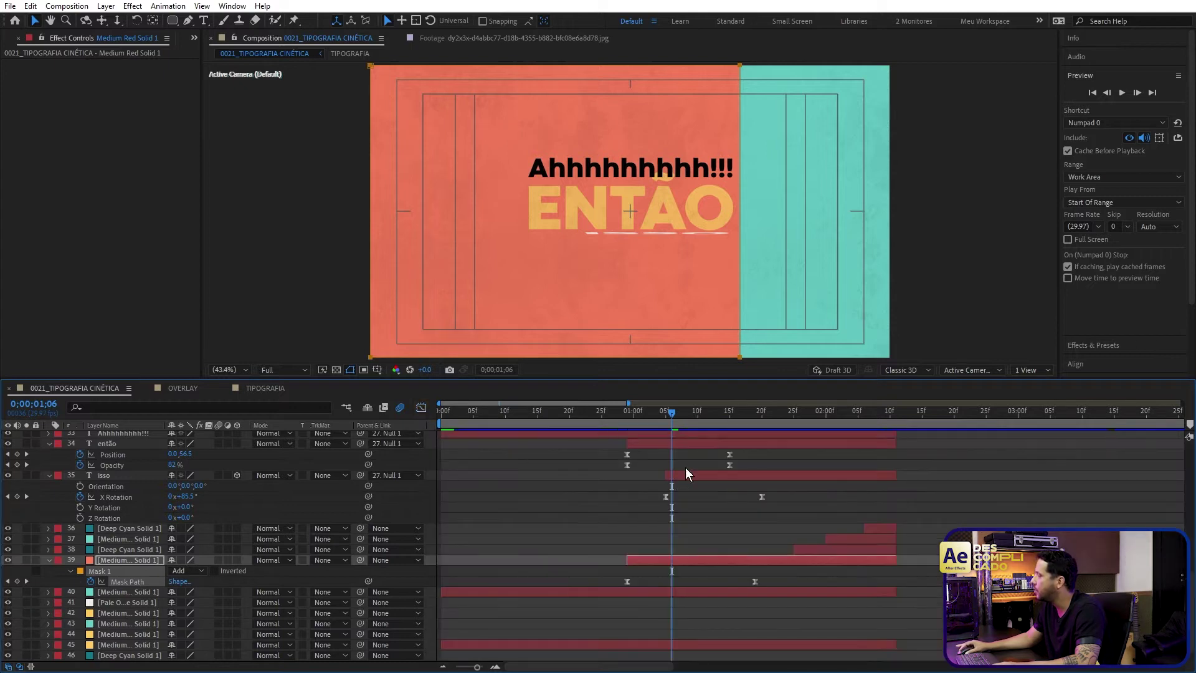
{"action": "left_click_drag", "start_coordinate": [602, 413], "coordinate": [755, 425]}
Step: Select the então layer, then É 2, and scrub to 0;00;01;28 to examine the É's rotation into view
{"action": "scroll", "coordinate": [781, 518], "scroll_direction": "up", "scroll_amount": 3}
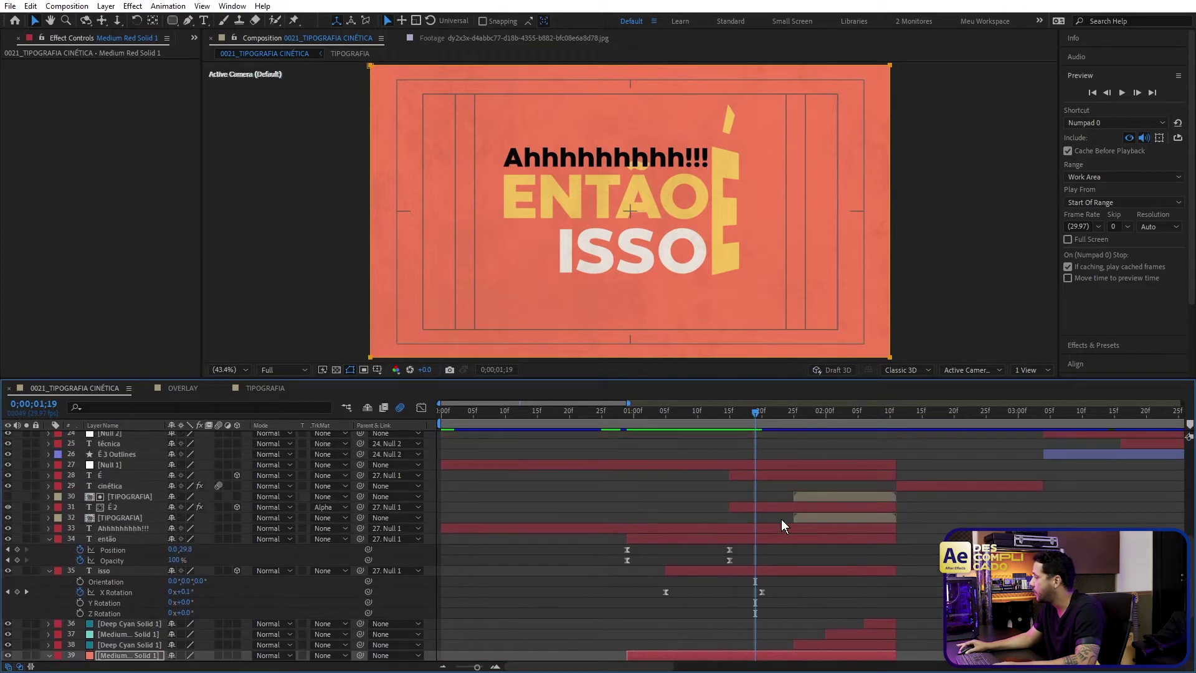
{"action": "left_click", "coordinate": [167, 550]}
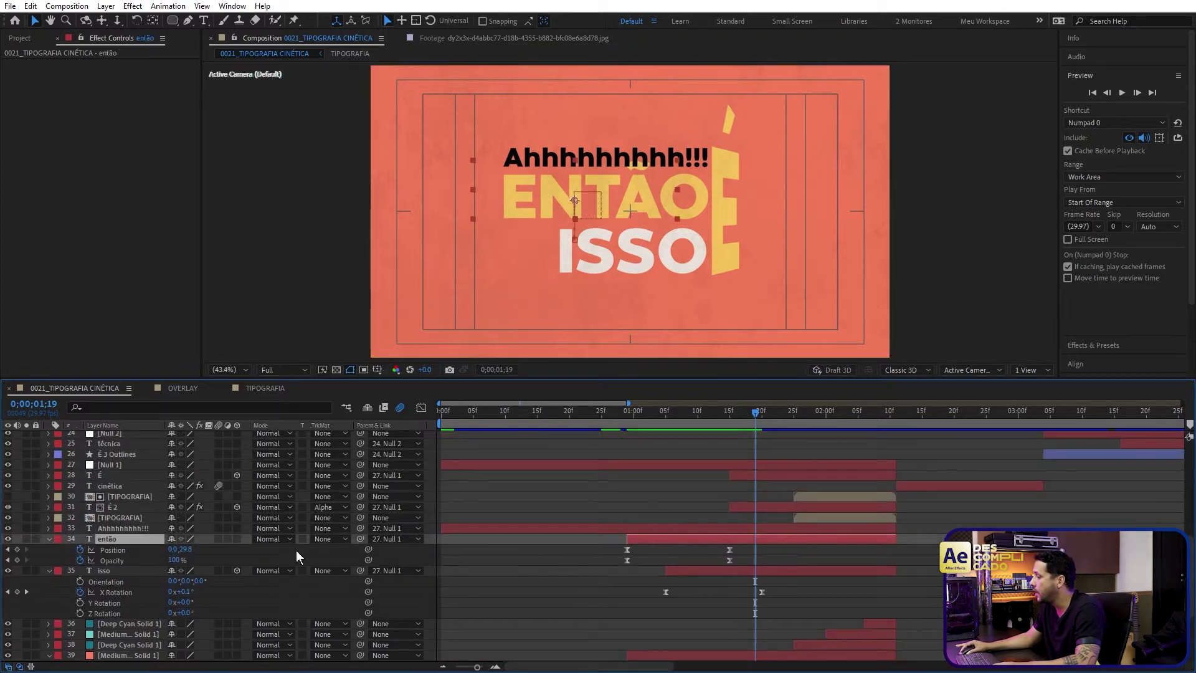
{"action": "left_click", "coordinate": [769, 508]}
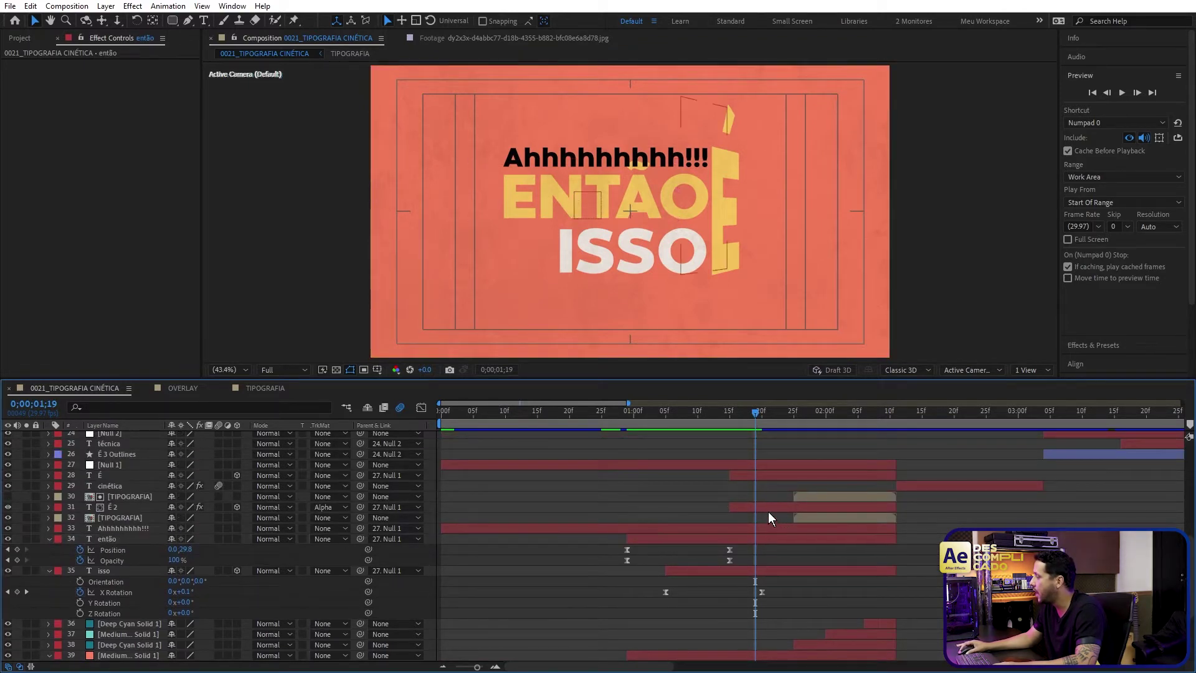
{"action": "left_click_drag", "start_coordinate": [759, 414], "coordinate": [813, 424]}
{"action": "key", "text": "r"}
{"action": "key", "text": "r"}
{"action": "scroll", "coordinate": [791, 534], "scroll_direction": "right", "scroll_amount": 4}
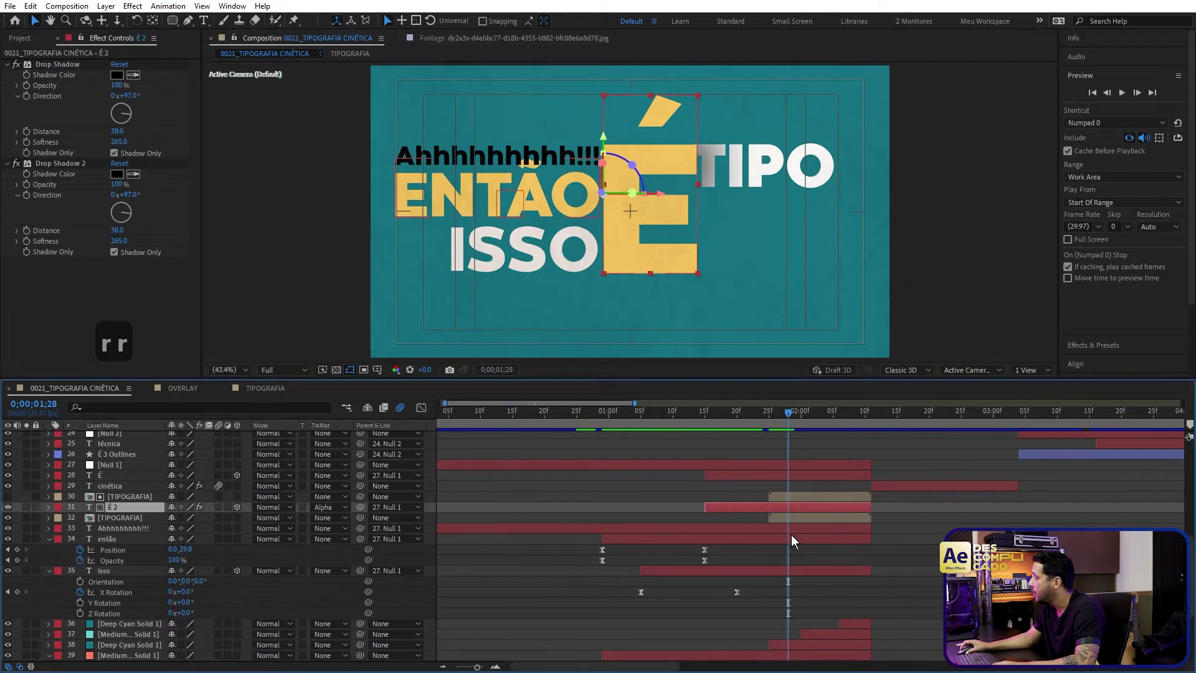
Step: Select É 2, É and the two TIPOGRAFIA layers in turn to examine how they are stacked
{"action": "left_click", "coordinate": [756, 516], "text": "shift"}
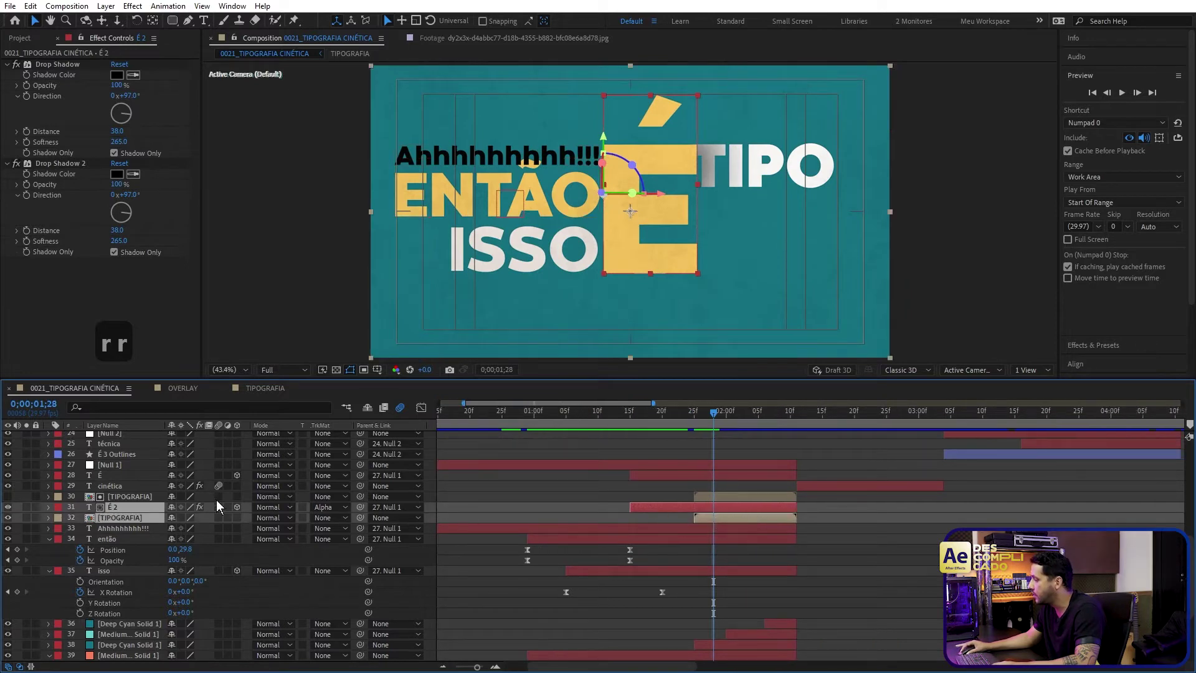
{"action": "left_click", "coordinate": [123, 519]}
{"action": "left_click", "coordinate": [124, 507]}
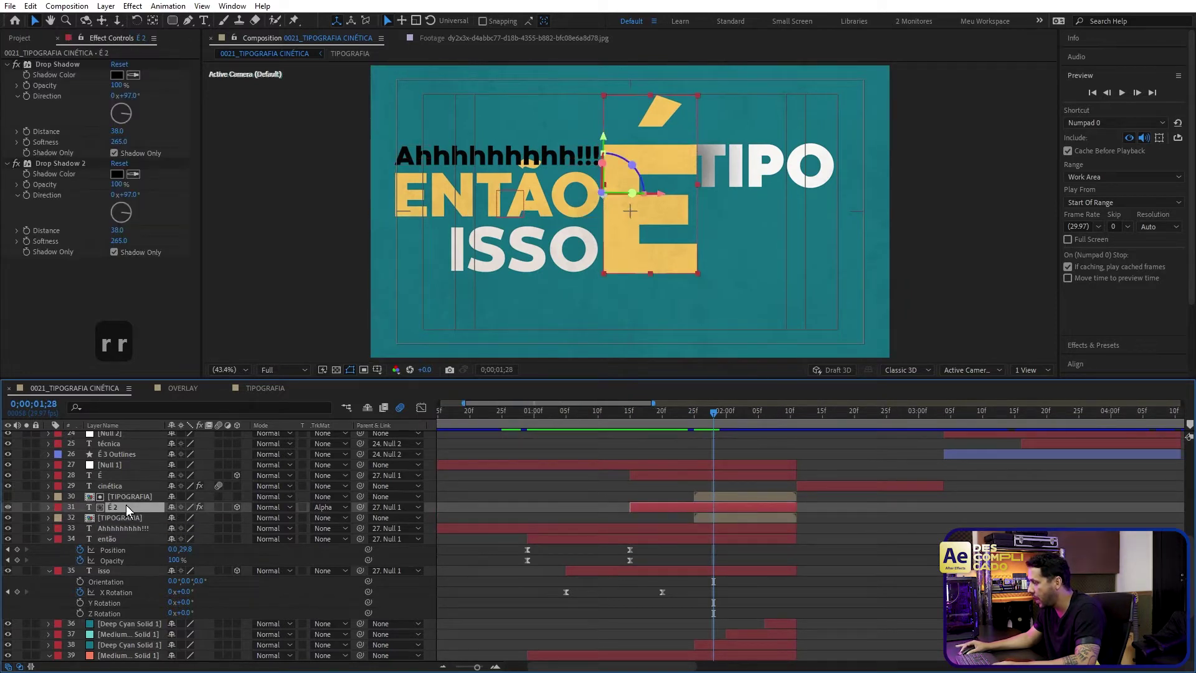
{"action": "left_click", "coordinate": [124, 474]}
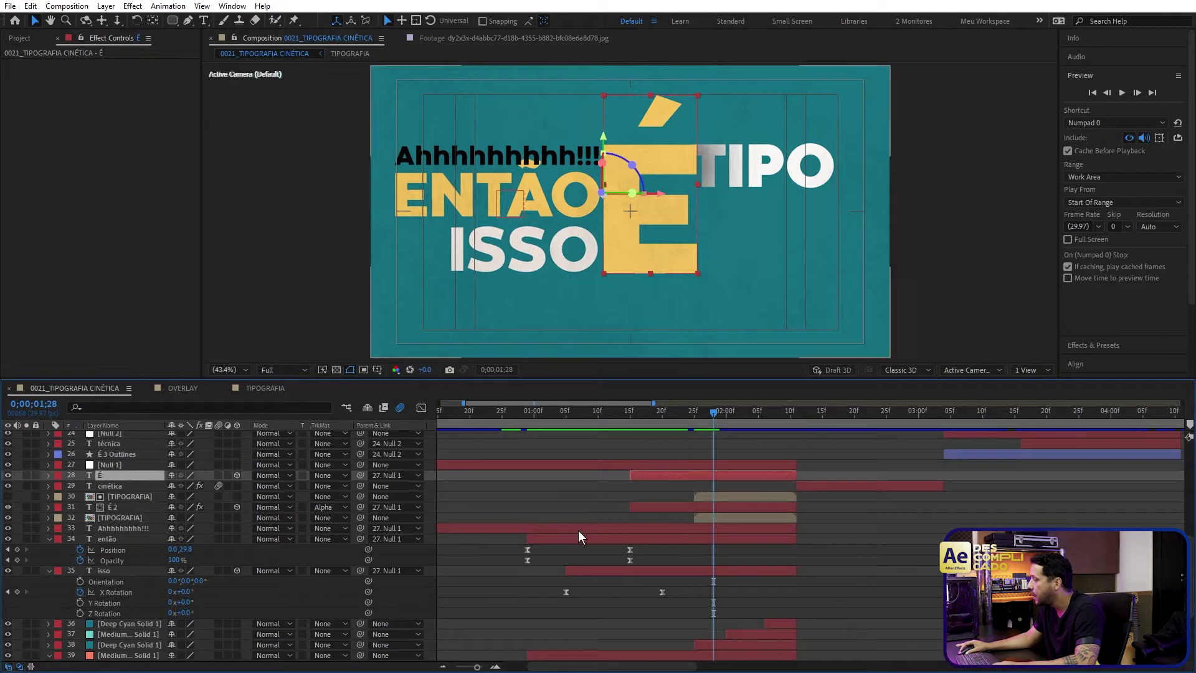
{"action": "left_click", "coordinate": [746, 507]}
{"action": "left_click", "coordinate": [741, 498]}
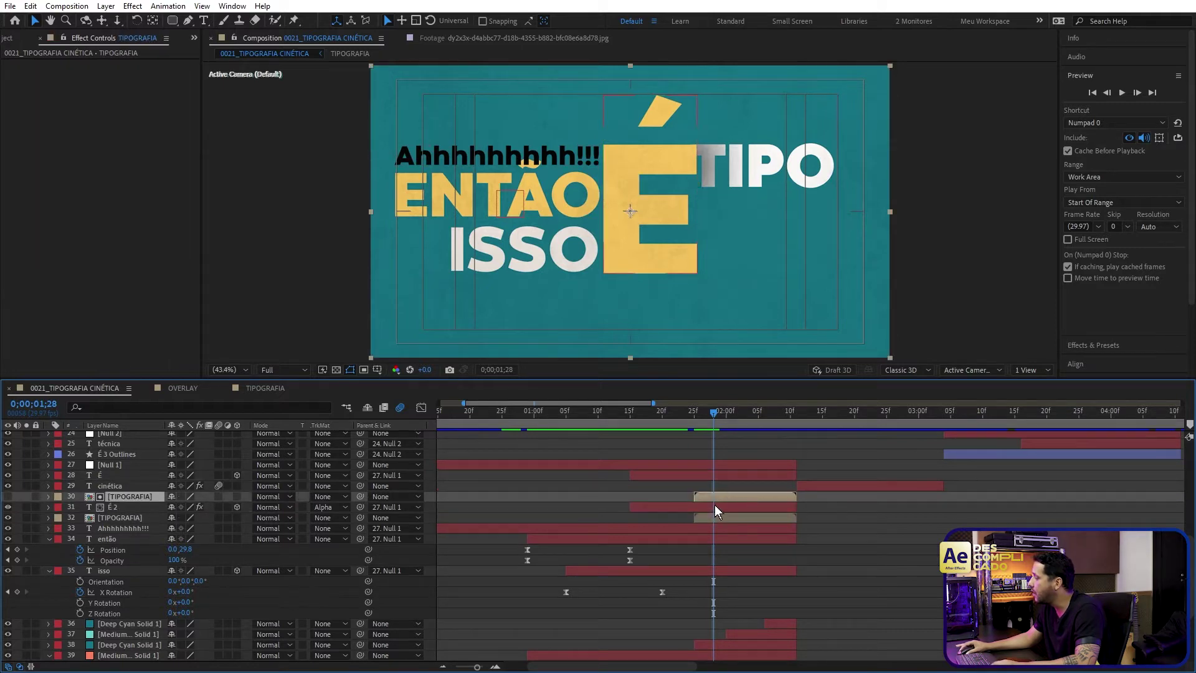
{"action": "left_click", "coordinate": [724, 517]}
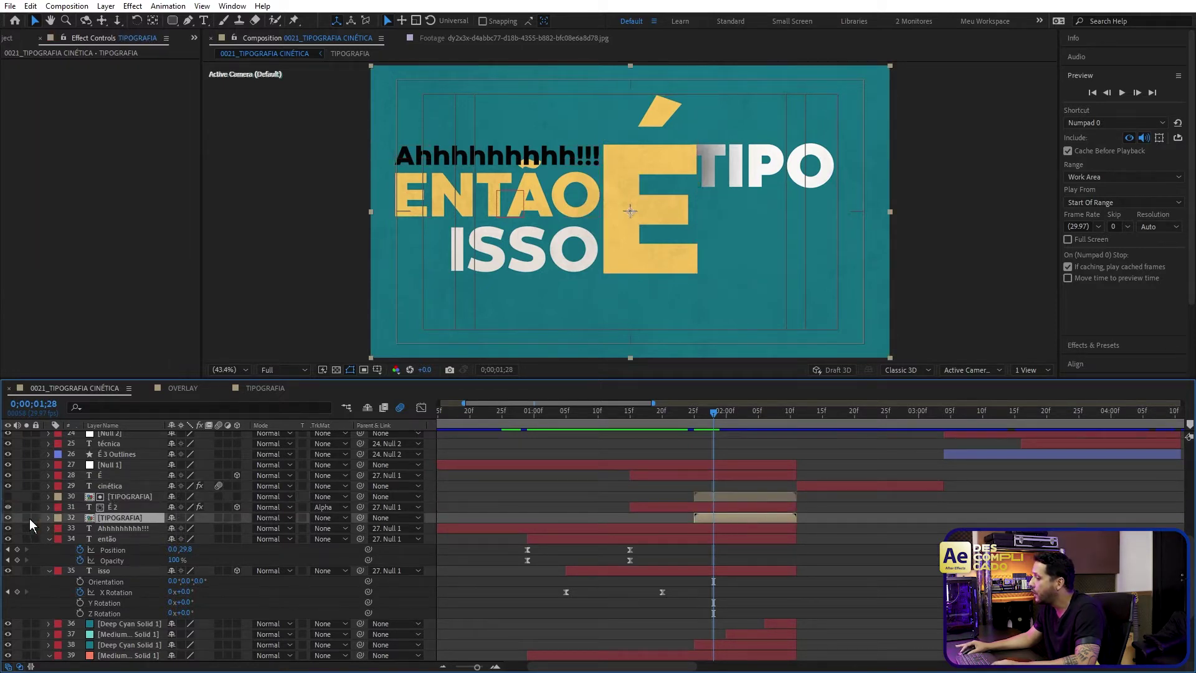
Step: Solo the TIPOGRAFIA layer 32, scrub to 0;00;02;08, select its copy on layer 30, and turn the solo off
{"action": "left_click", "coordinate": [26, 517]}
{"action": "left_click_drag", "start_coordinate": [714, 414], "coordinate": [778, 424]}
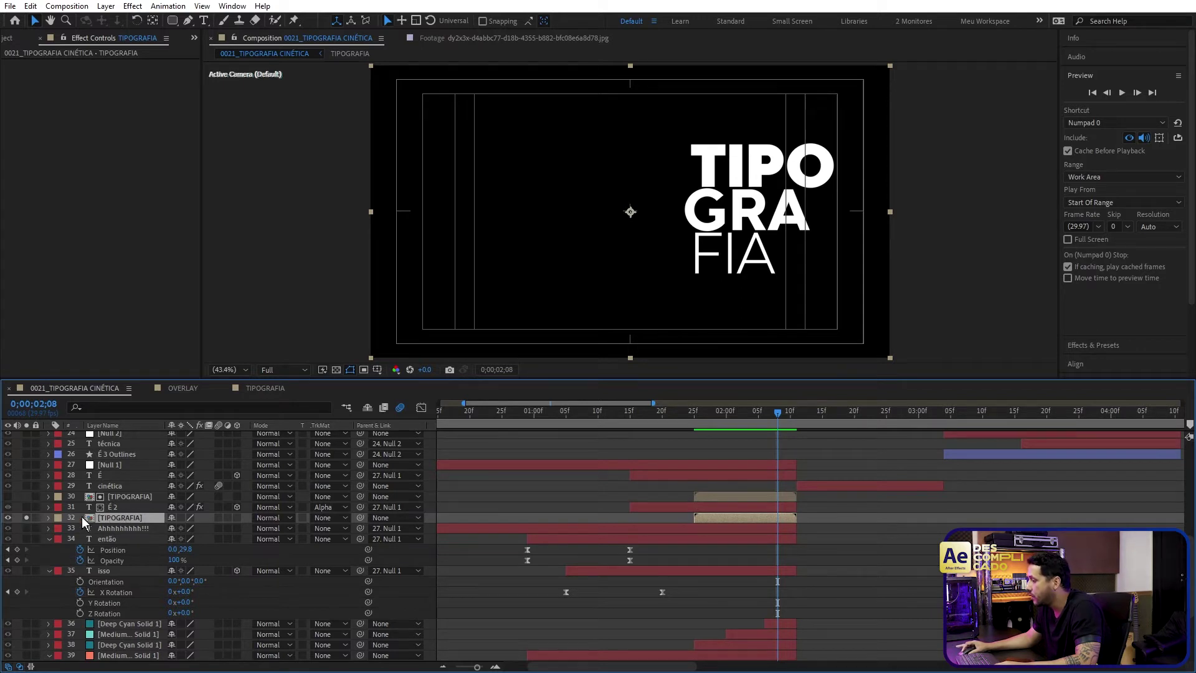
{"action": "left_click", "coordinate": [129, 497]}
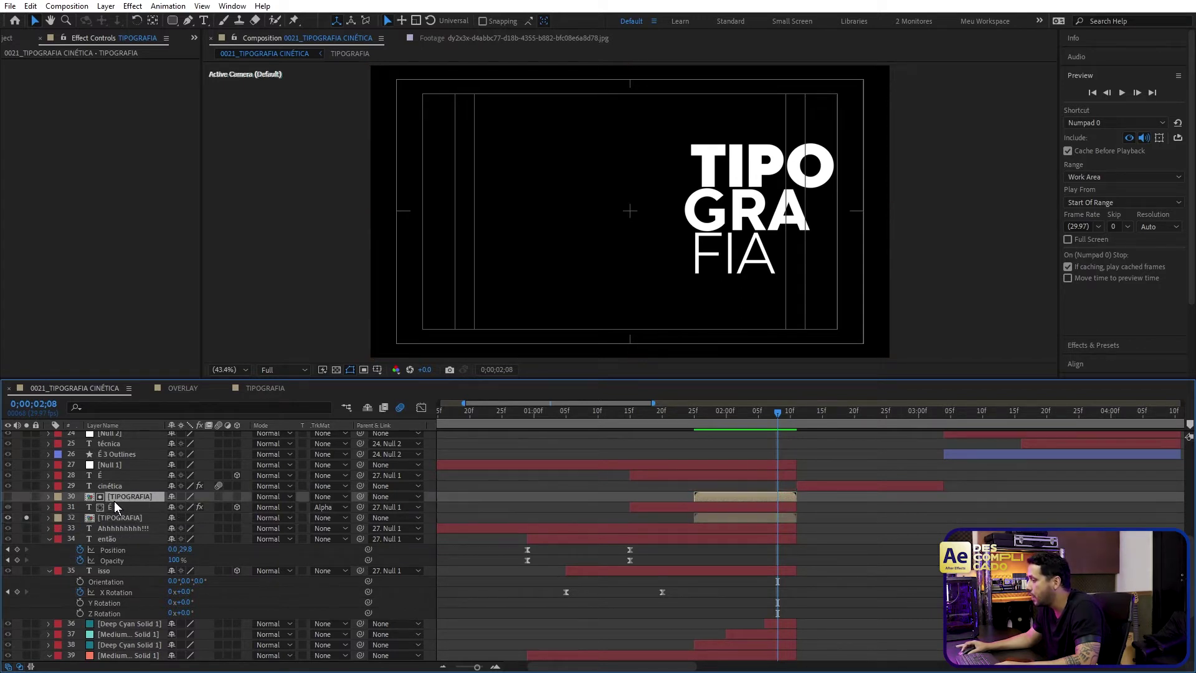
{"action": "left_click", "coordinate": [26, 517]}
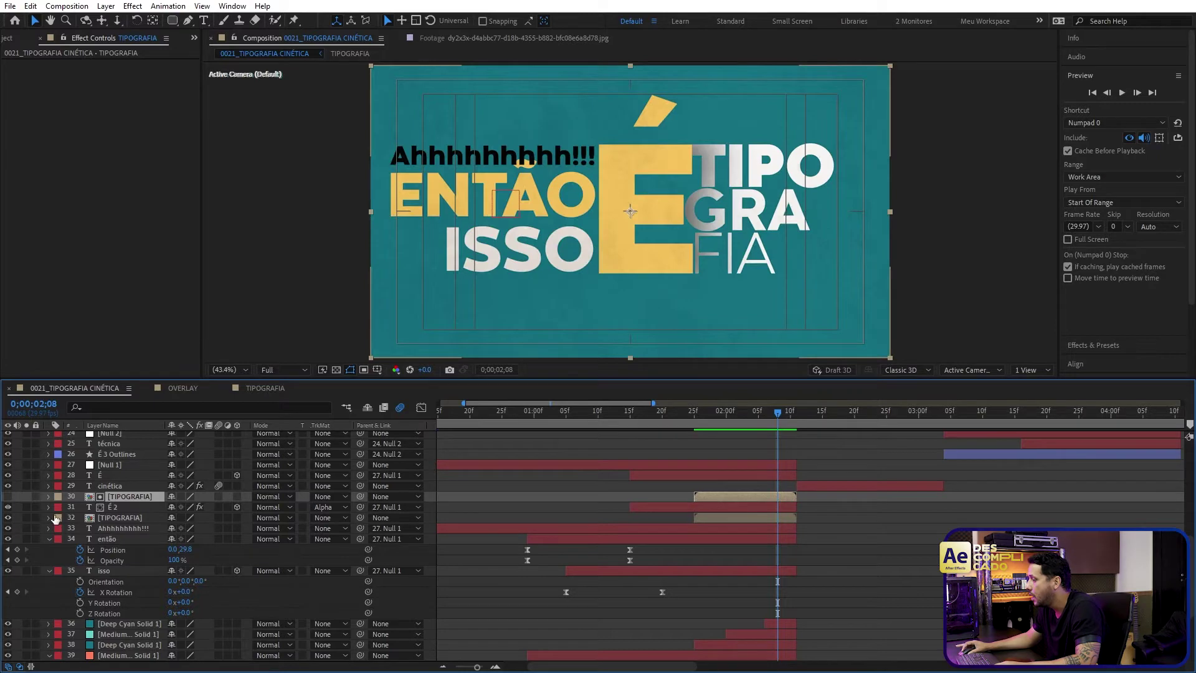
Step: Solo the É 2 layer and show the transparency grid to isolate its shadow
{"action": "left_click", "coordinate": [111, 508]}
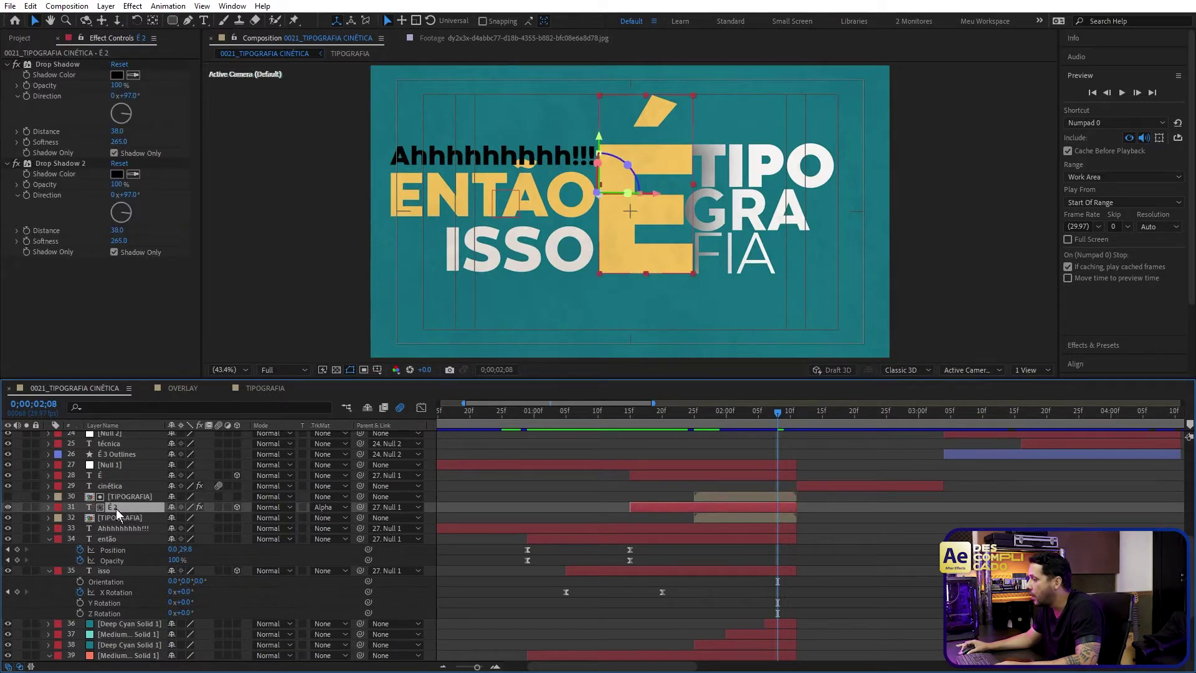
{"action": "left_click", "coordinate": [26, 507]}
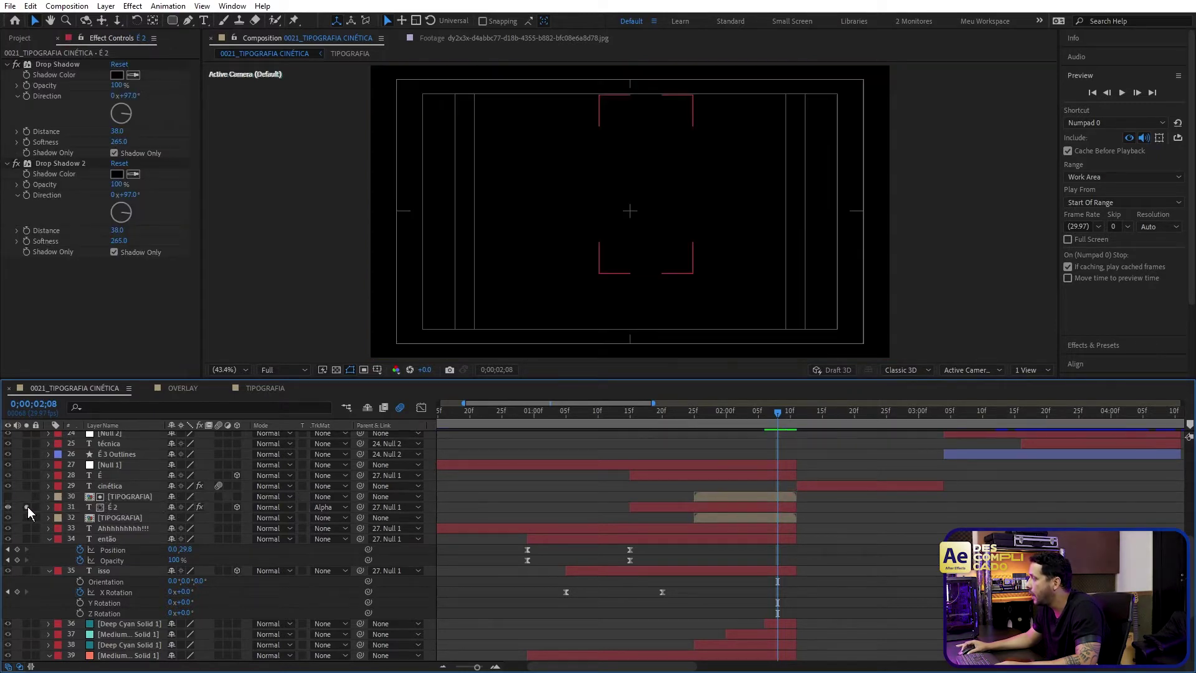
{"action": "left_click", "coordinate": [335, 369]}
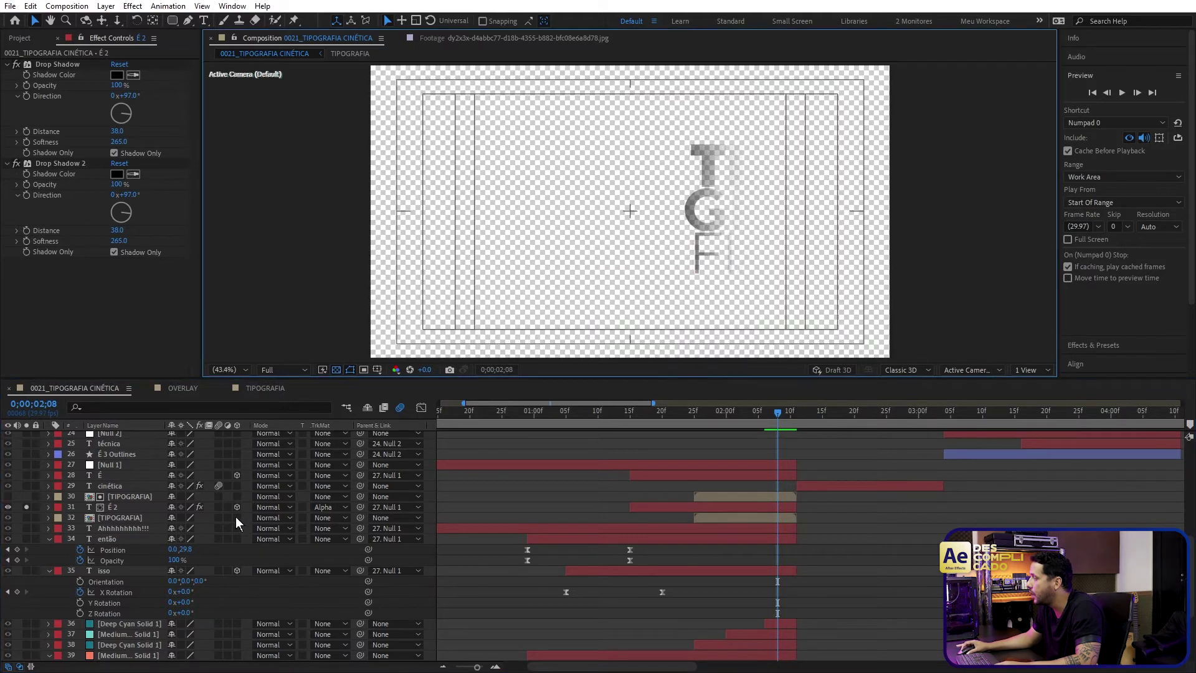
Step: Select the É 2 layer's Drop Shadow and Drop Shadow 2 effects alternately to compare their settings
{"action": "left_click", "coordinate": [53, 164]}
{"action": "left_click", "coordinate": [62, 65]}
{"action": "left_click", "coordinate": [62, 163]}
{"action": "left_click", "coordinate": [60, 64]}
{"action": "left_click", "coordinate": [62, 164]}
{"action": "left_click", "coordinate": [56, 66]}
{"action": "left_click", "coordinate": [61, 163]}
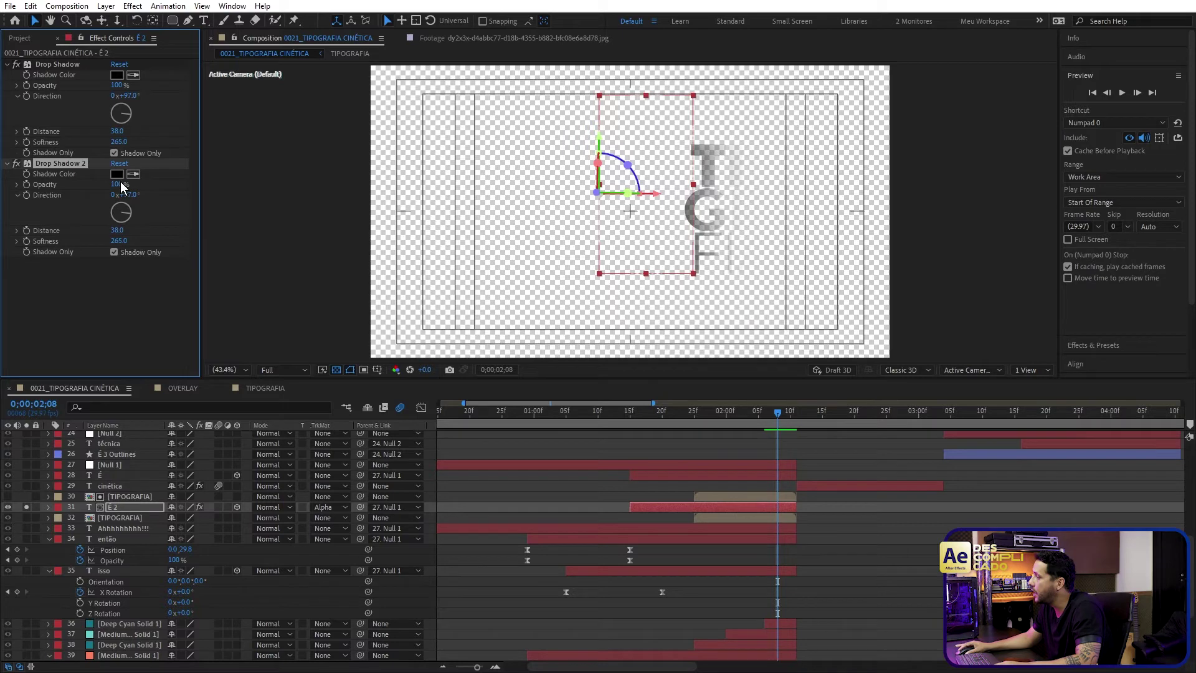
Step: Turn Shadow Only off and back on for both of É 2's Drop Shadow effects to compare the look
{"action": "left_click", "coordinate": [114, 153]}
{"action": "left_click", "coordinate": [114, 252]}
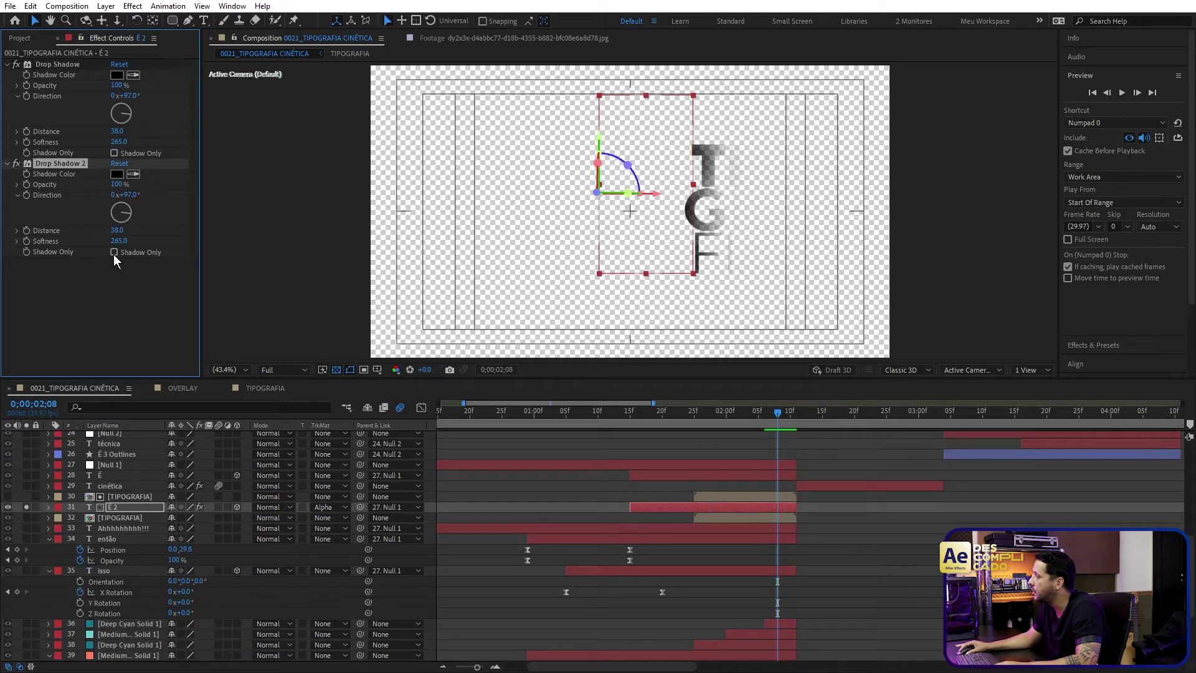
{"action": "left_click", "coordinate": [114, 153]}
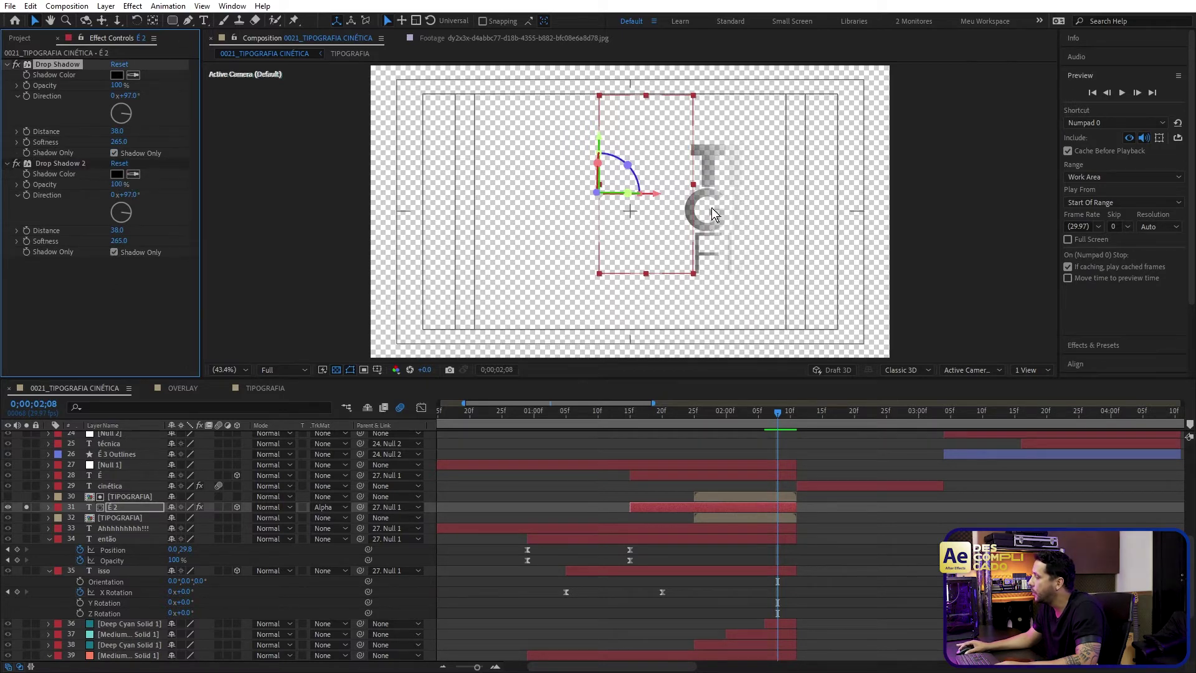
Step: Select both TIPOGRAFIA layers and É 2 to examine the Alpha track matte relationship, then unsolo É 2
{"action": "left_click", "coordinate": [129, 498]}
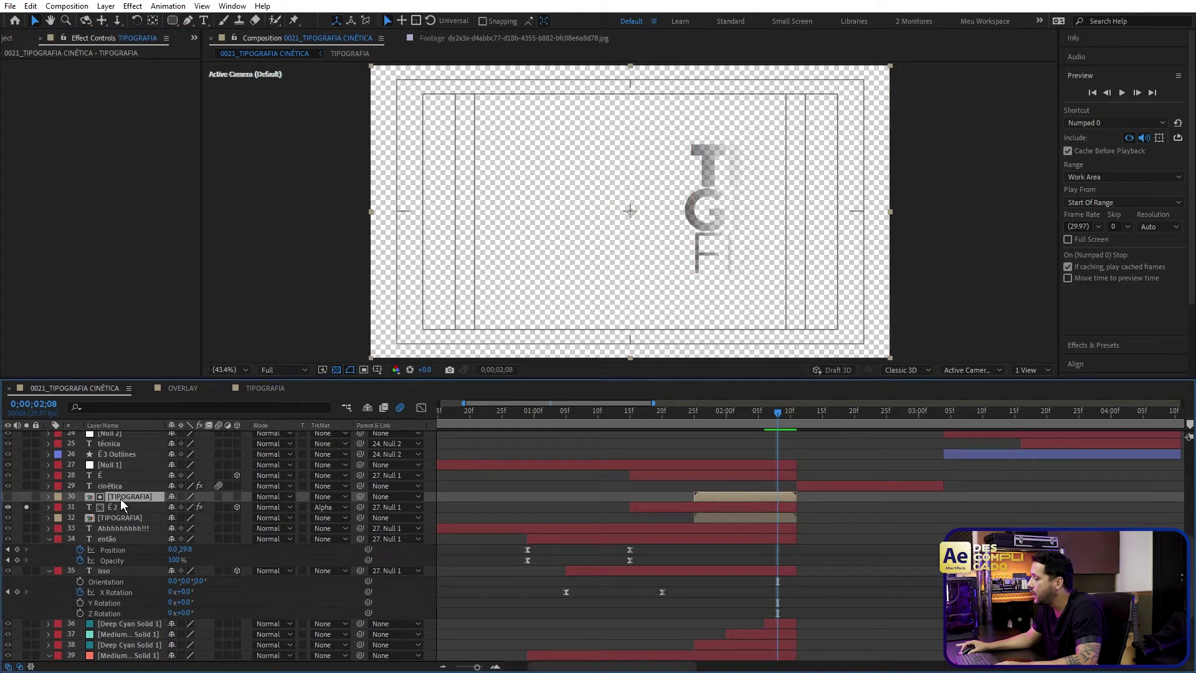
{"action": "left_click", "coordinate": [122, 519]}
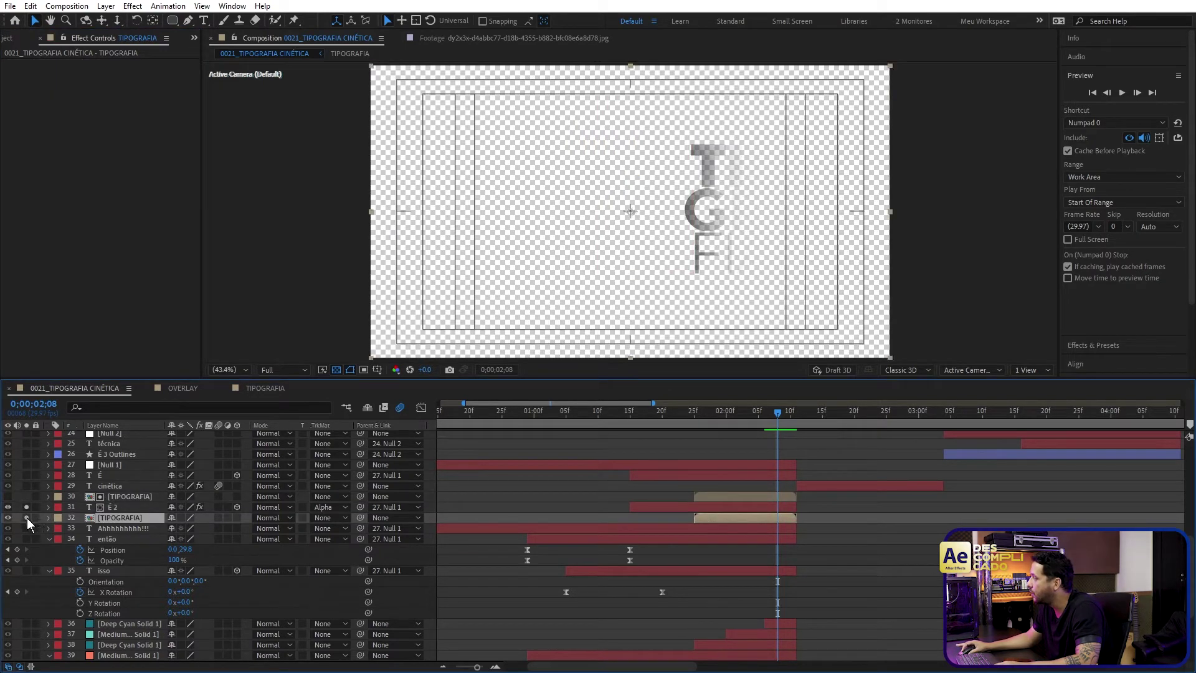
{"action": "left_click", "coordinate": [121, 507]}
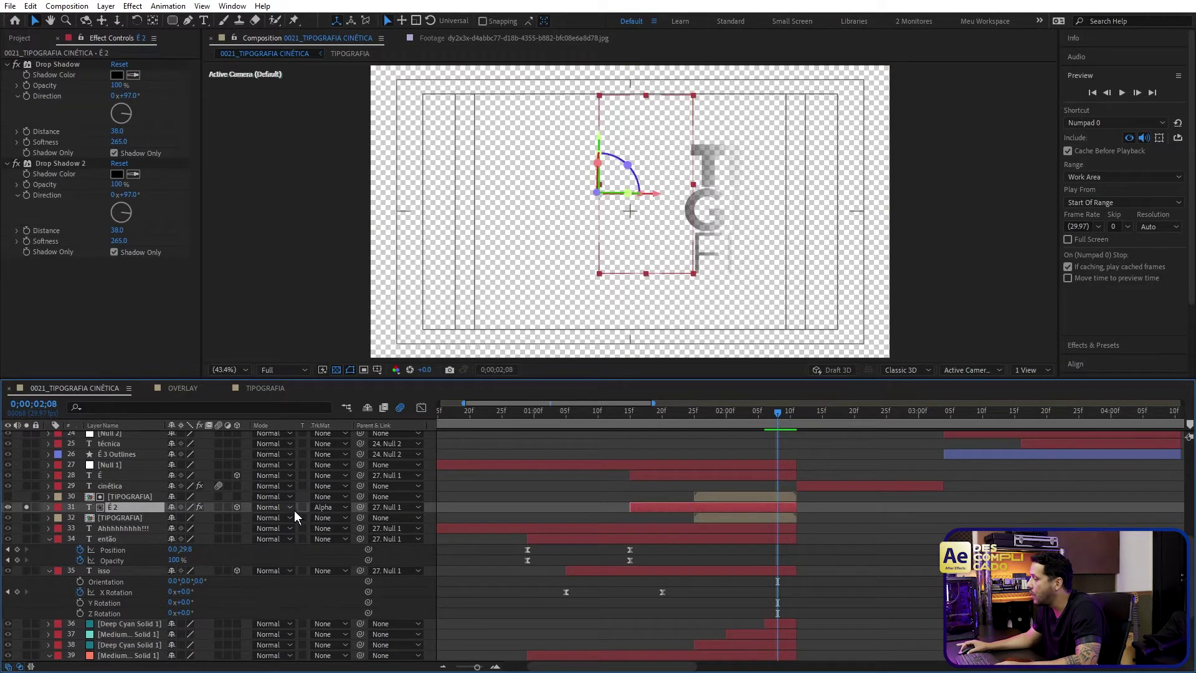
{"action": "left_click", "coordinate": [325, 507]}
{"action": "left_click", "coordinate": [116, 509]}
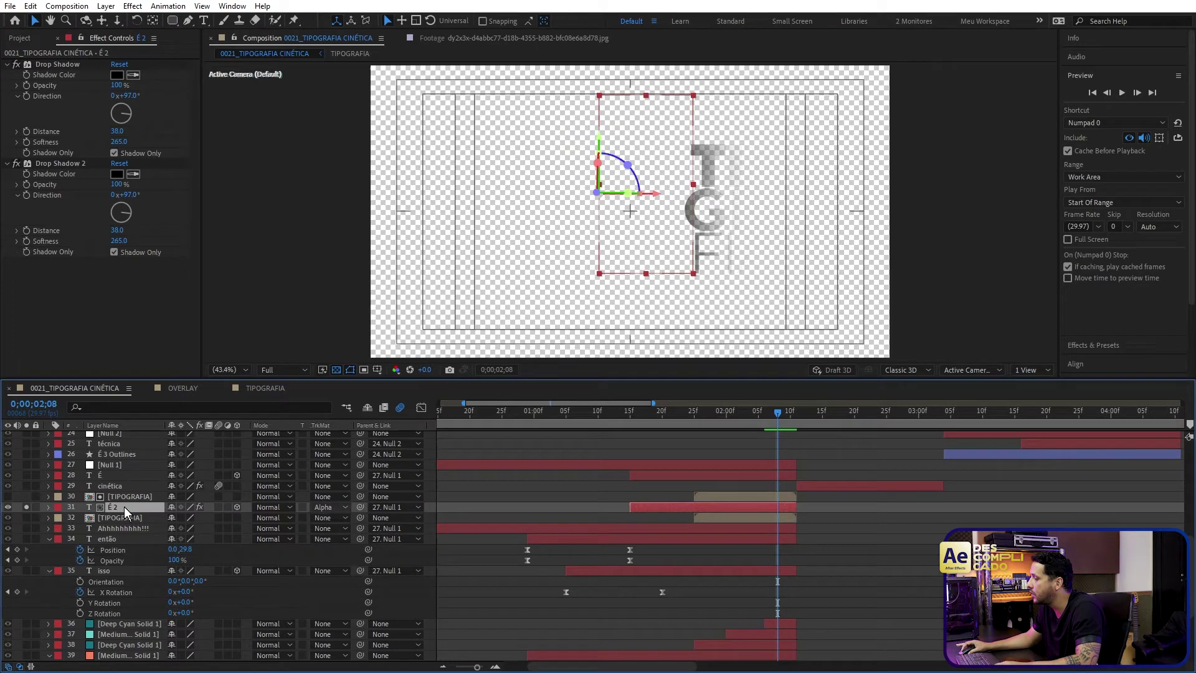
{"action": "left_click", "coordinate": [23, 507]}
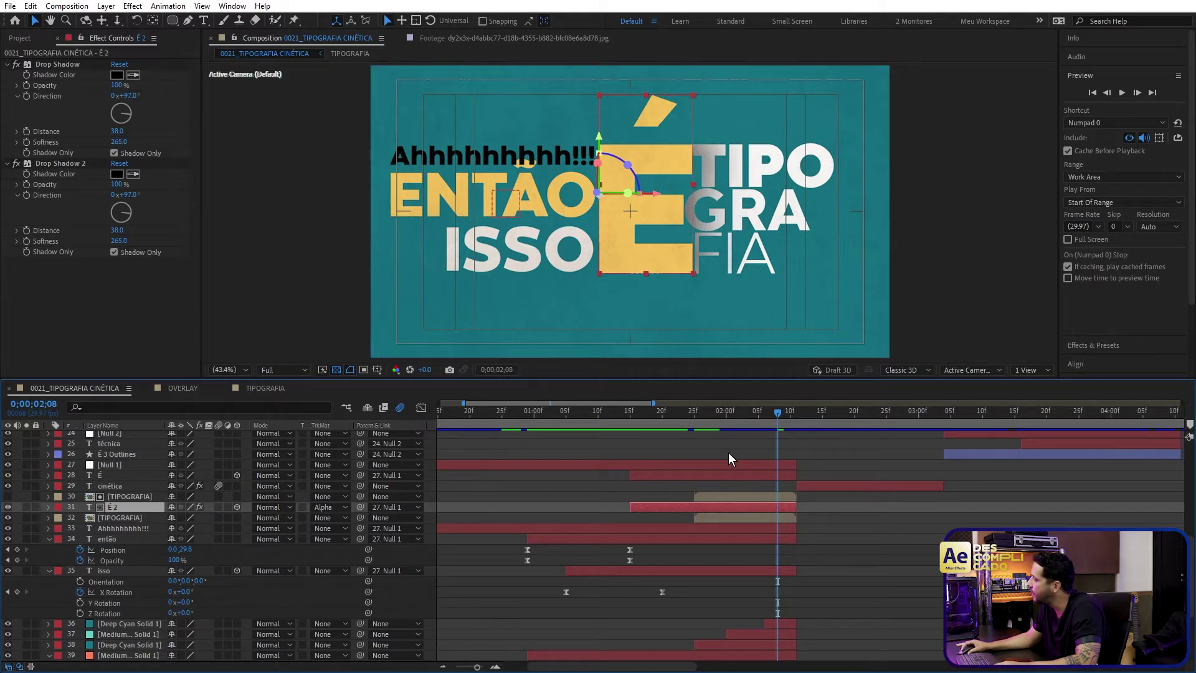
Step: Select the TIPOGRAFIA matte on layer 30 and toggle its visibility on and off, leaving it hidden
{"action": "left_click", "coordinate": [723, 498]}
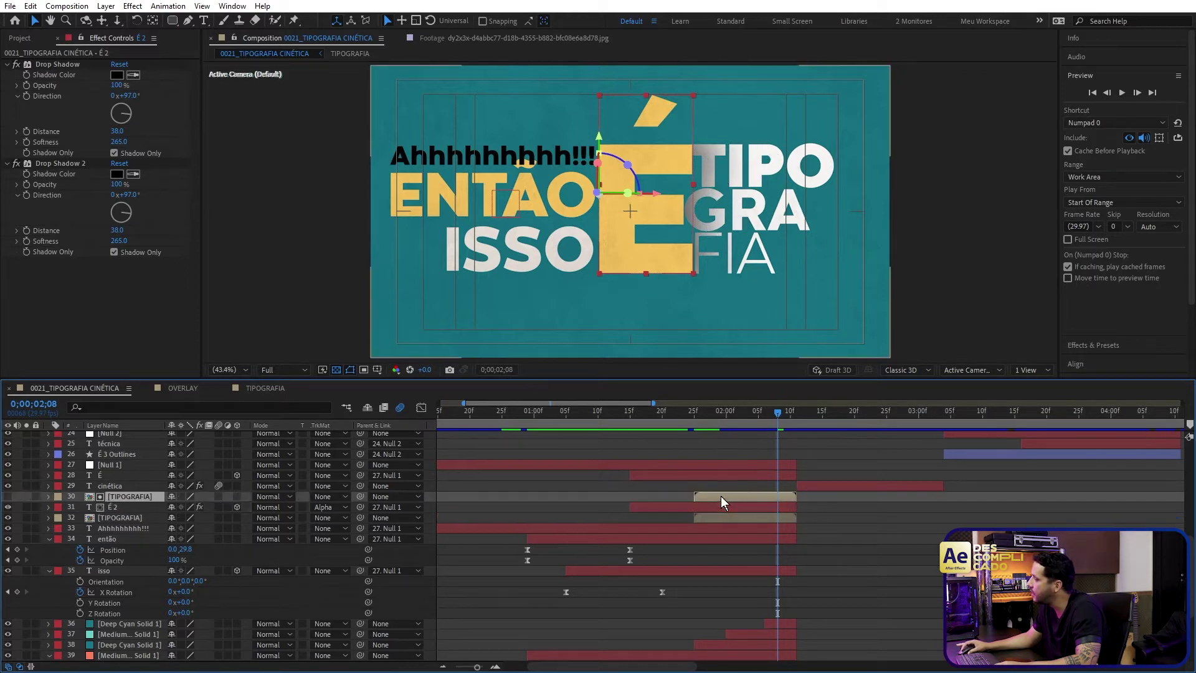
{"action": "left_click", "coordinate": [7, 496]}
{"action": "left_click", "coordinate": [7, 497]}
{"action": "left_click", "coordinate": [7, 497]}
{"action": "left_click", "coordinate": [7, 497]}
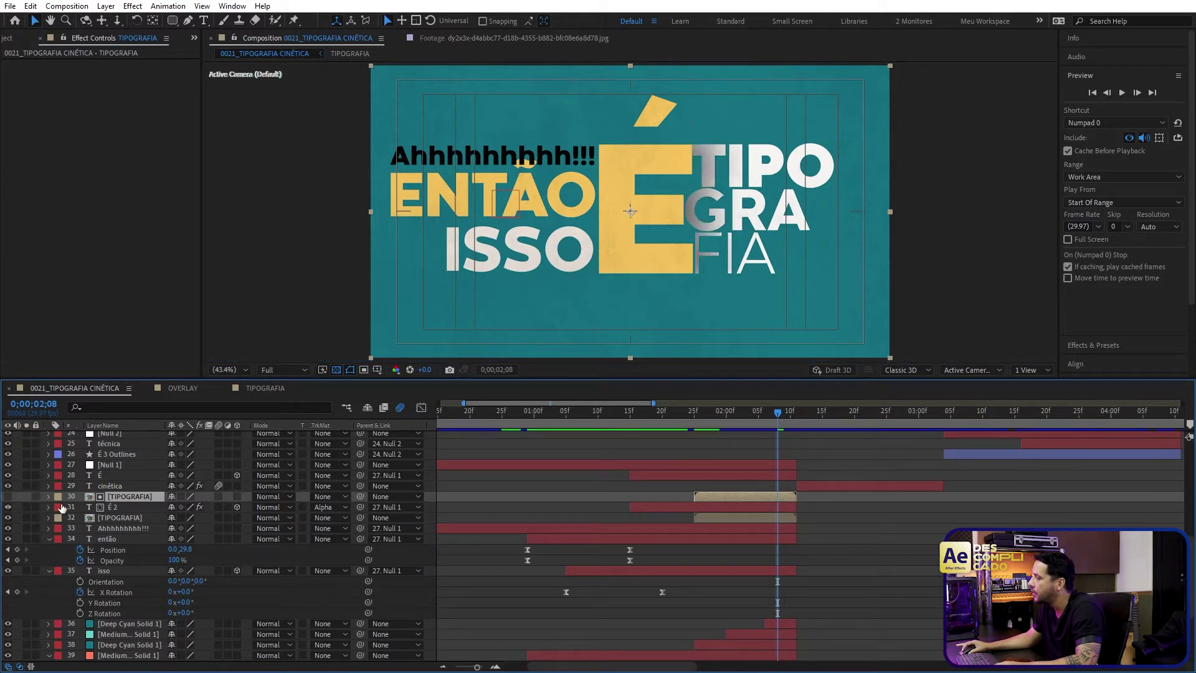
Step: Scrub to 0;00;02;17, select the cinética layer, and reveal its Position keyframes
{"action": "left_click_drag", "start_coordinate": [755, 414], "coordinate": [835, 416]}
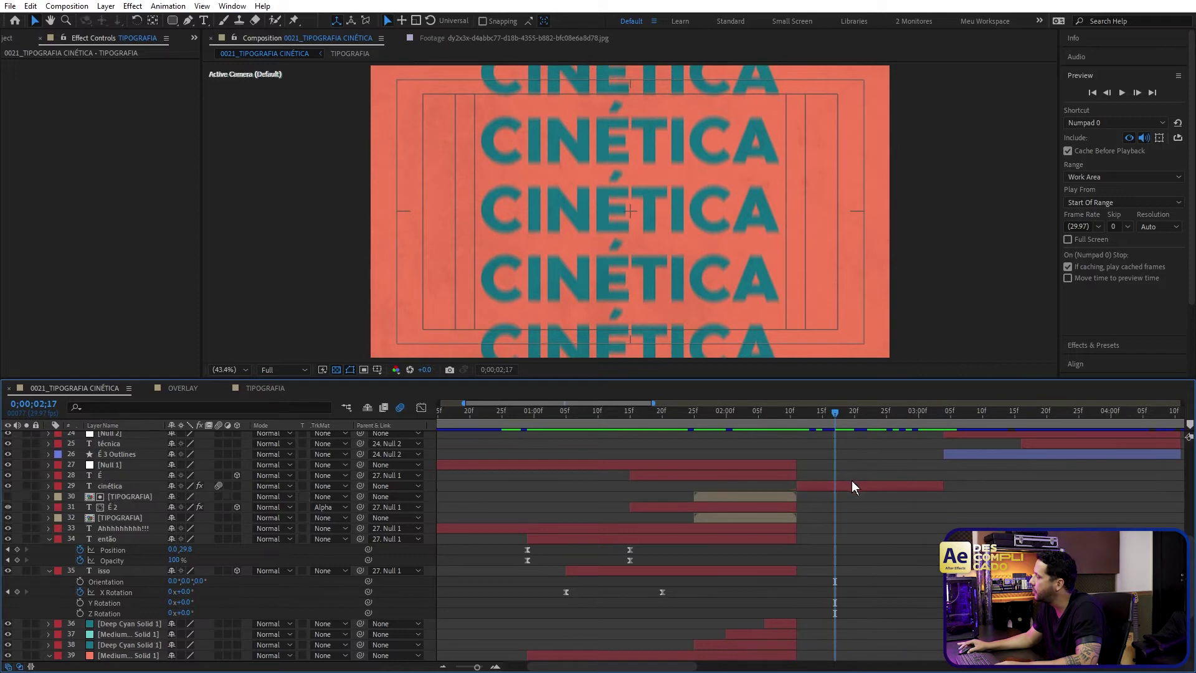
{"action": "left_click", "coordinate": [853, 485]}
{"action": "scroll", "coordinate": [852, 492], "scroll_direction": "down", "scroll_amount": 3}
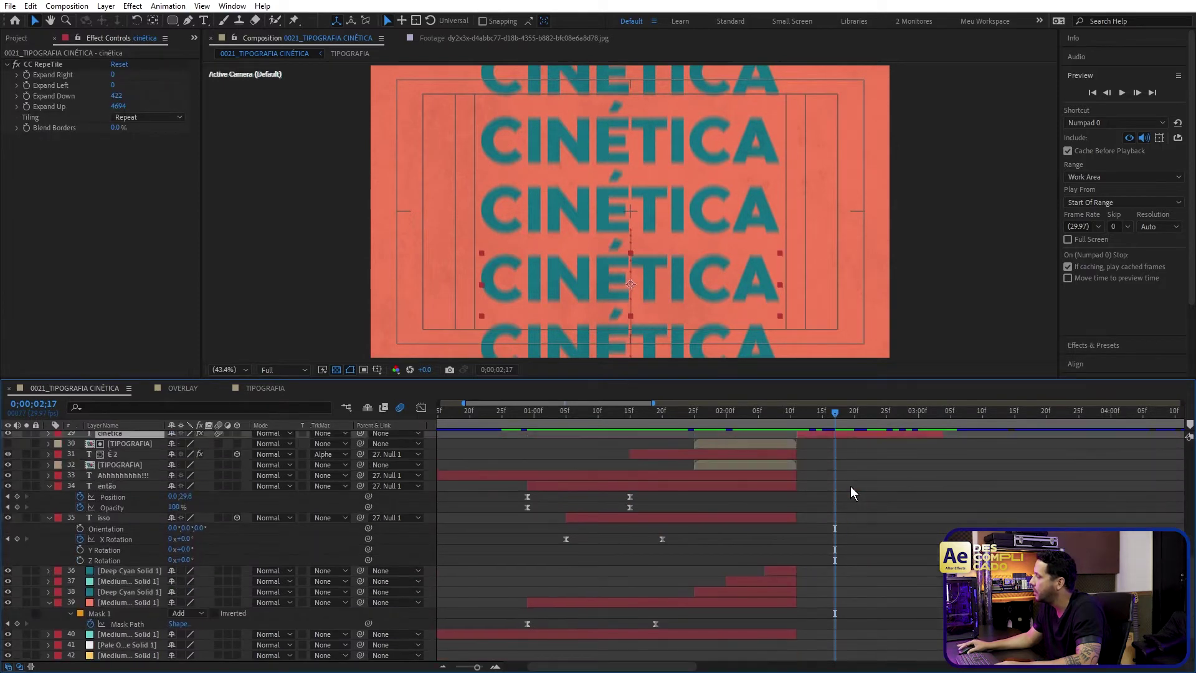
{"action": "scroll", "coordinate": [851, 492], "scroll_direction": "up", "scroll_amount": 3}
{"action": "key", "text": "p"}
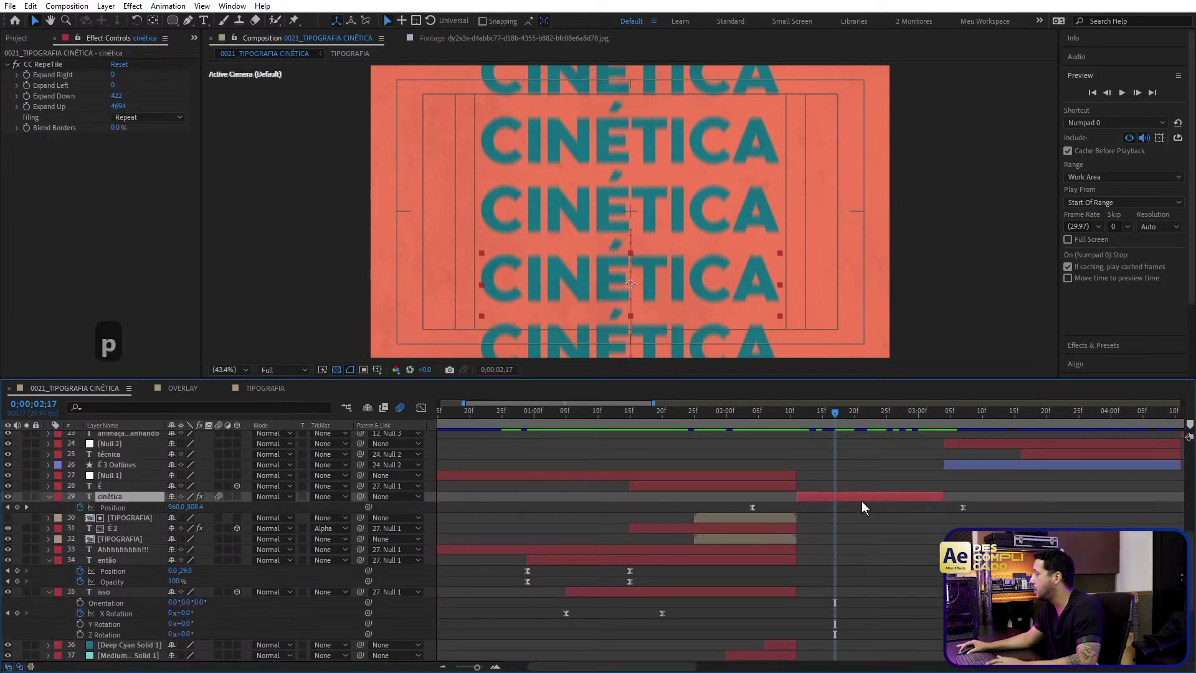
Step: Toggle the cinética layer's CC RepeTile effect off and on to compare the text with and without repetition
{"action": "left_click", "coordinate": [31, 65]}
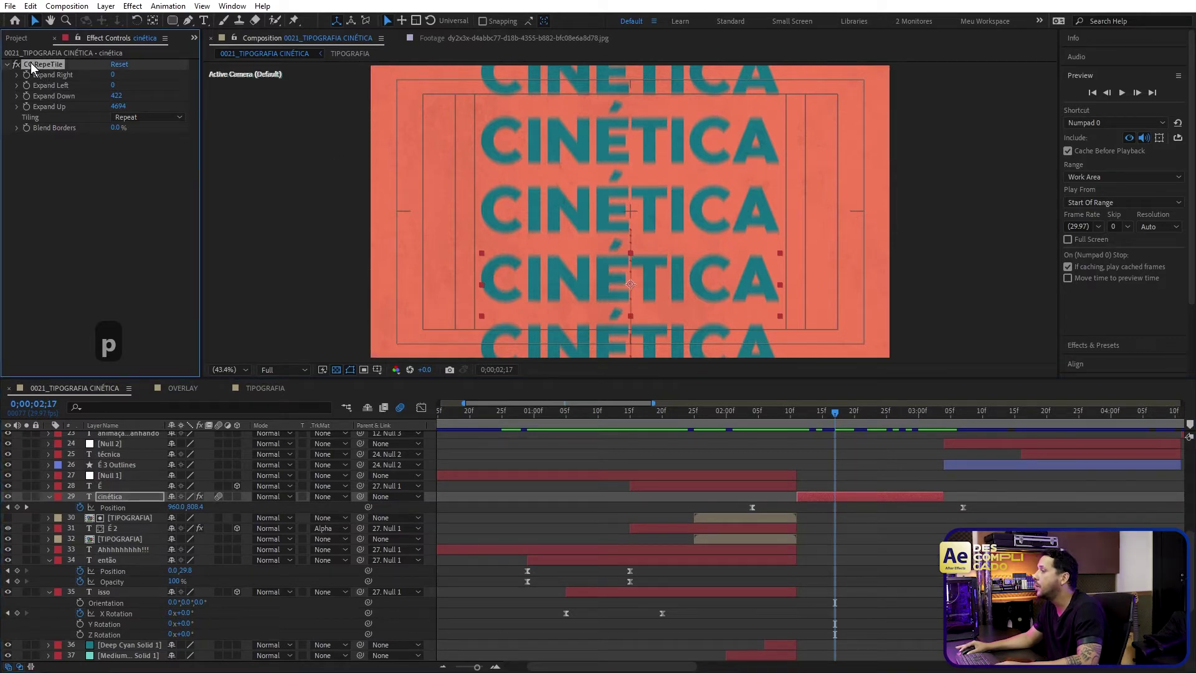
{"action": "left_click", "coordinate": [17, 64]}
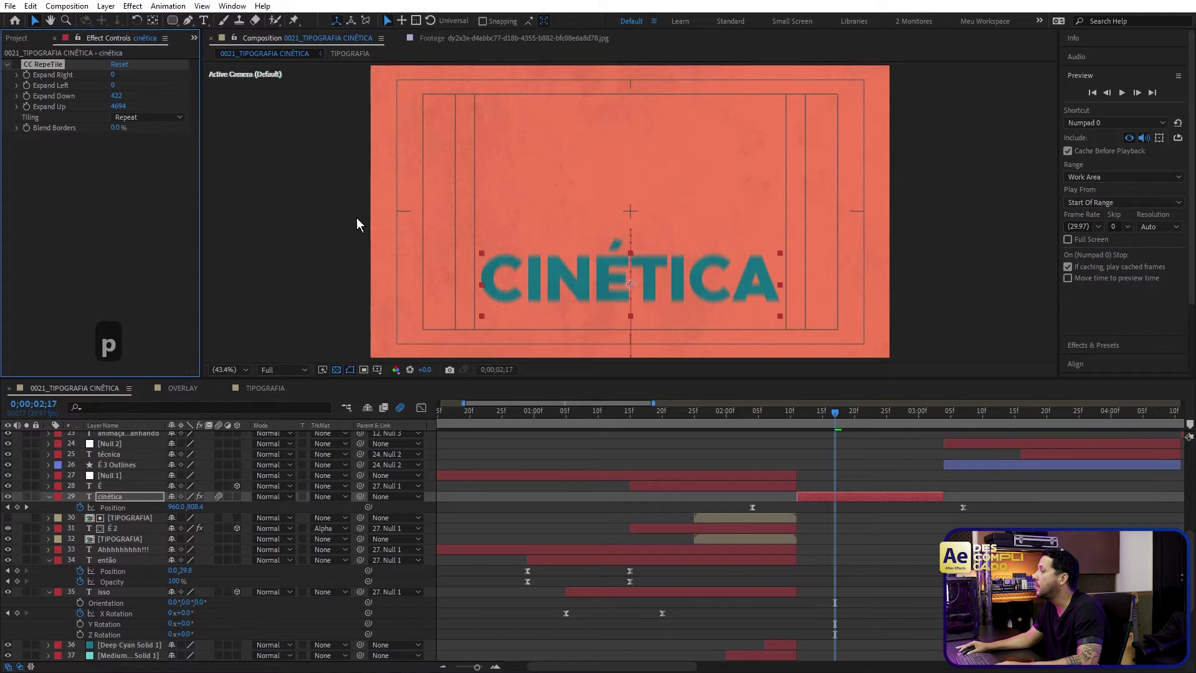
{"action": "left_click", "coordinate": [17, 64]}
{"action": "left_click", "coordinate": [17, 64]}
{"action": "left_click", "coordinate": [17, 64]}
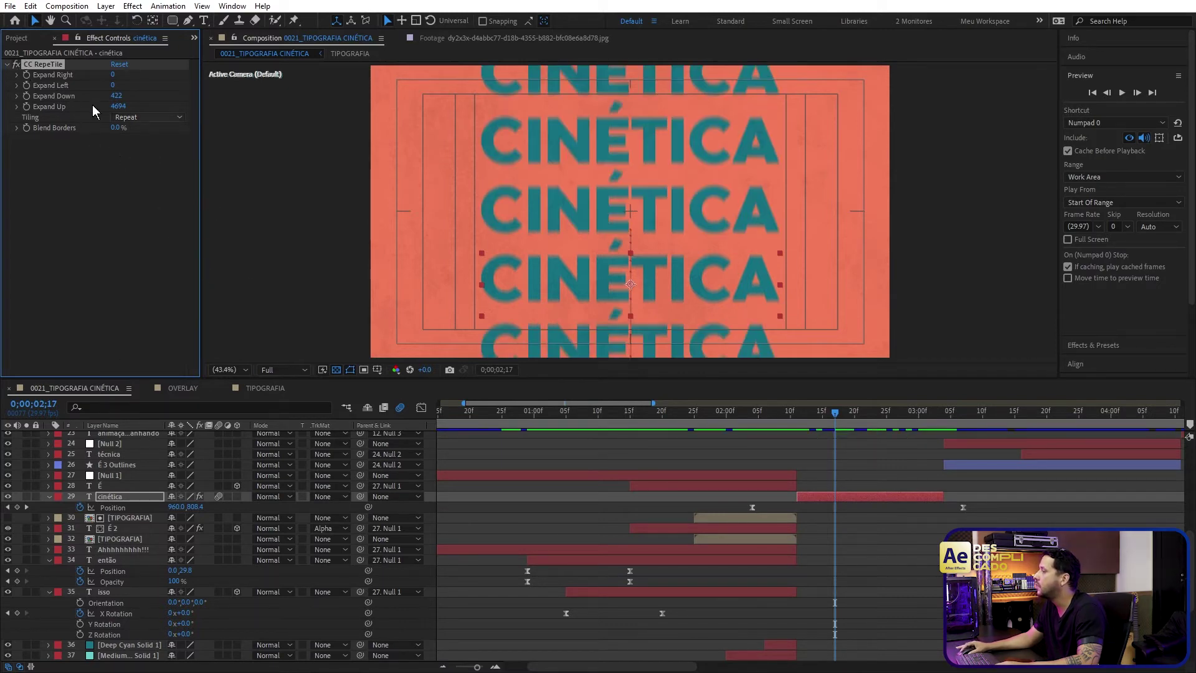
Step: Try CC RepeTile's Checker Flip H tiling on the cinética layer, then restore the tiling to Repeat
{"action": "left_click", "coordinate": [149, 118]}
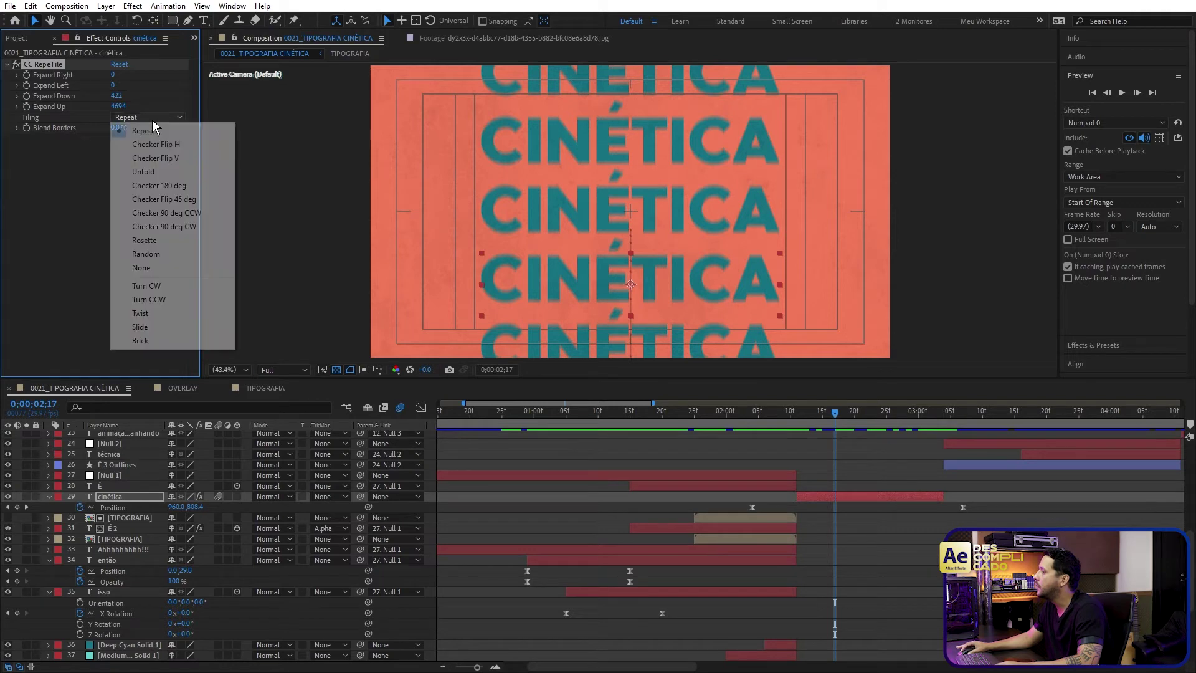
{"action": "left_click", "coordinate": [156, 153]}
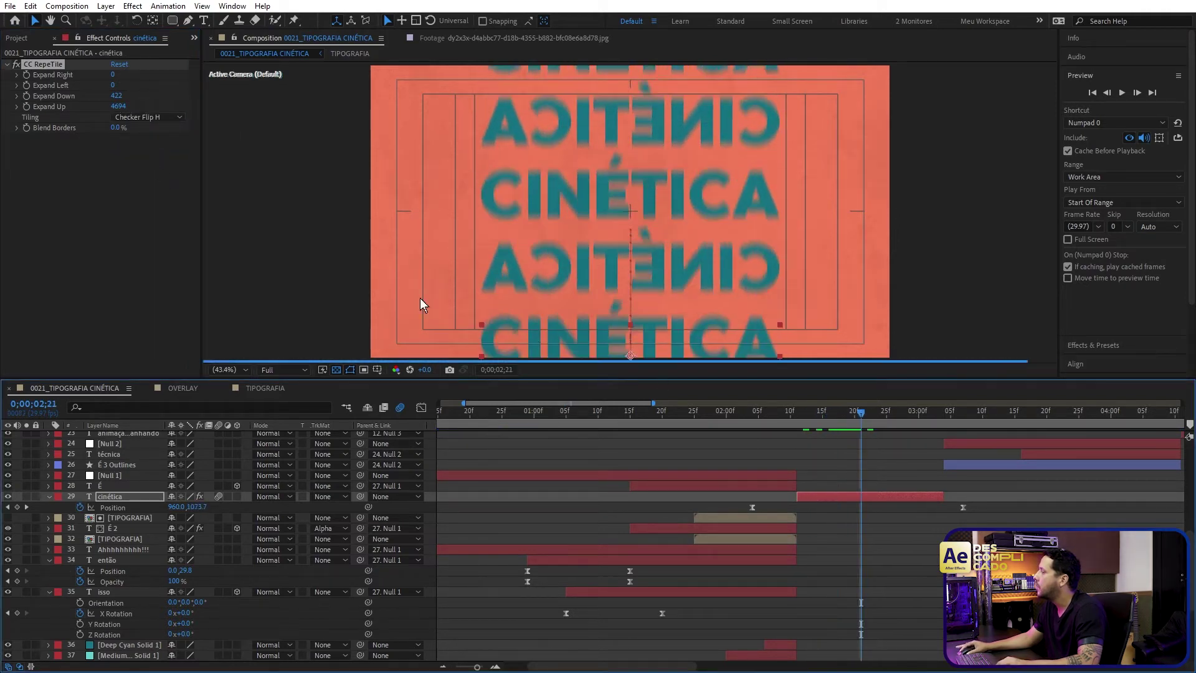
{"action": "left_click", "coordinate": [150, 117]}
{"action": "left_click", "coordinate": [134, 125]}
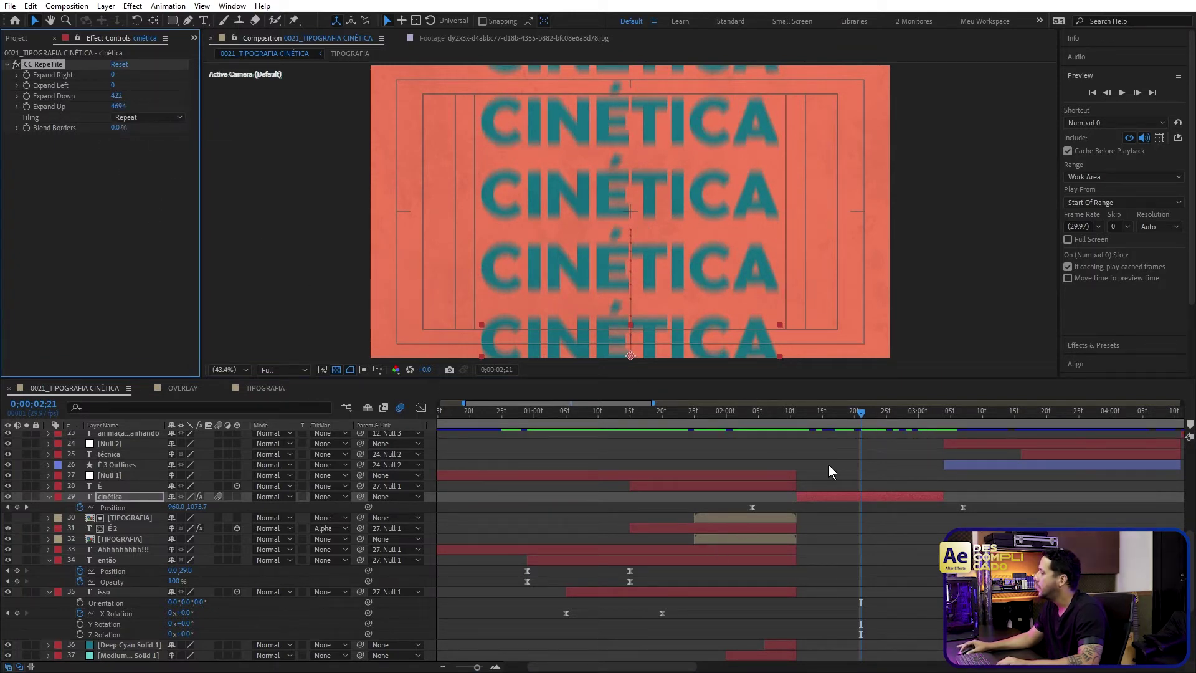
Step: Scrub the cinética scene to 0;00;02;26 and inspect the speed graph of the layer's Position keyframes
{"action": "left_click_drag", "start_coordinate": [780, 419], "coordinate": [816, 418]}
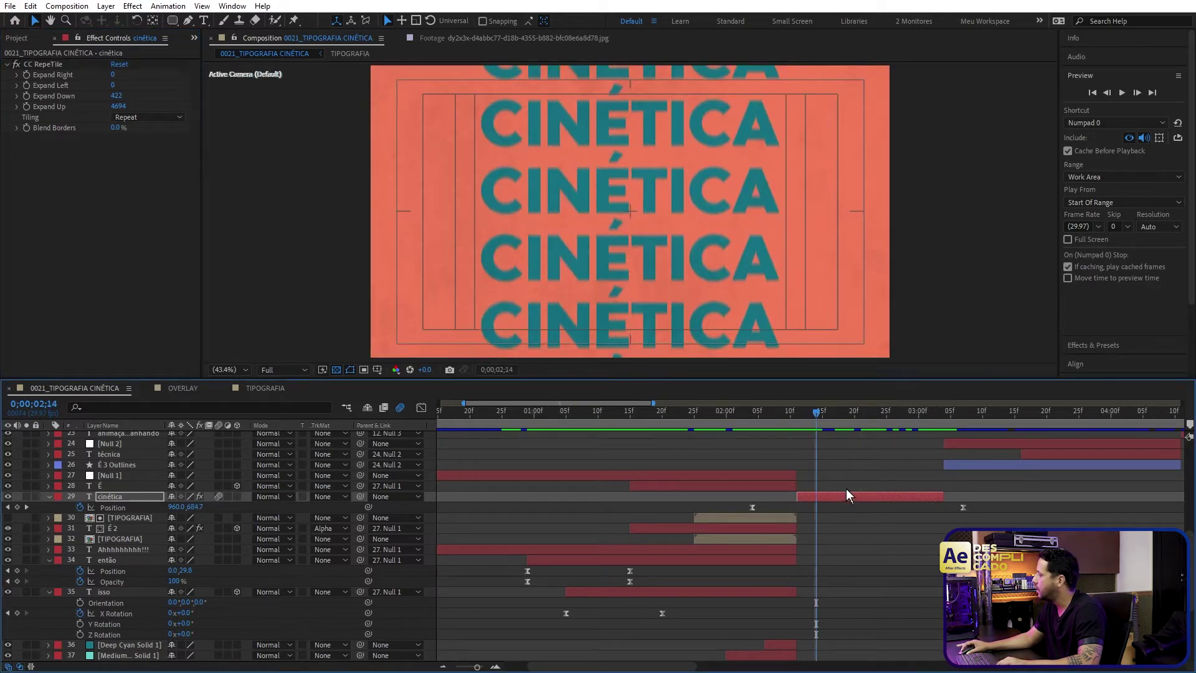
{"action": "left_click", "coordinate": [813, 497]}
{"action": "scroll", "coordinate": [614, 532], "scroll_direction": "up", "scroll_amount": 3}
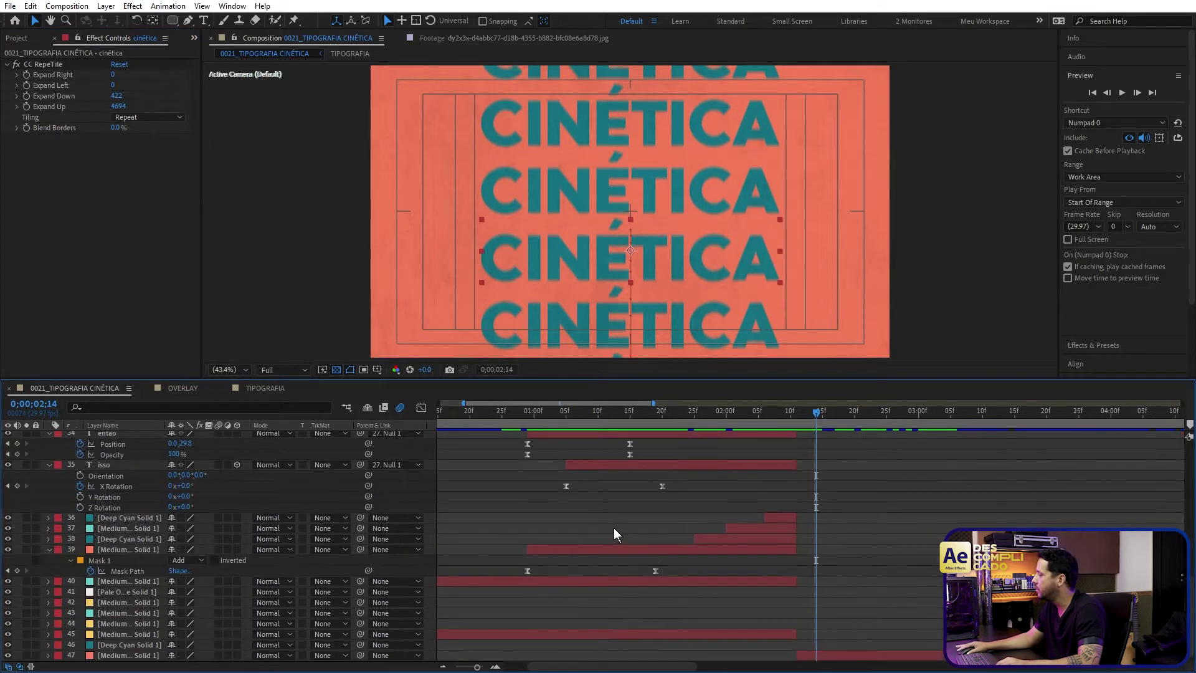
{"action": "scroll", "coordinate": [614, 534], "scroll_direction": "right", "scroll_amount": 4}
{"action": "scroll", "coordinate": [615, 528], "scroll_direction": "right", "scroll_amount": 3}
{"action": "left_click_drag", "start_coordinate": [537, 408], "coordinate": [667, 473]}
{"action": "left_click_drag", "start_coordinate": [755, 569], "coordinate": [496, 575]}
{"action": "left_click", "coordinate": [421, 408]}
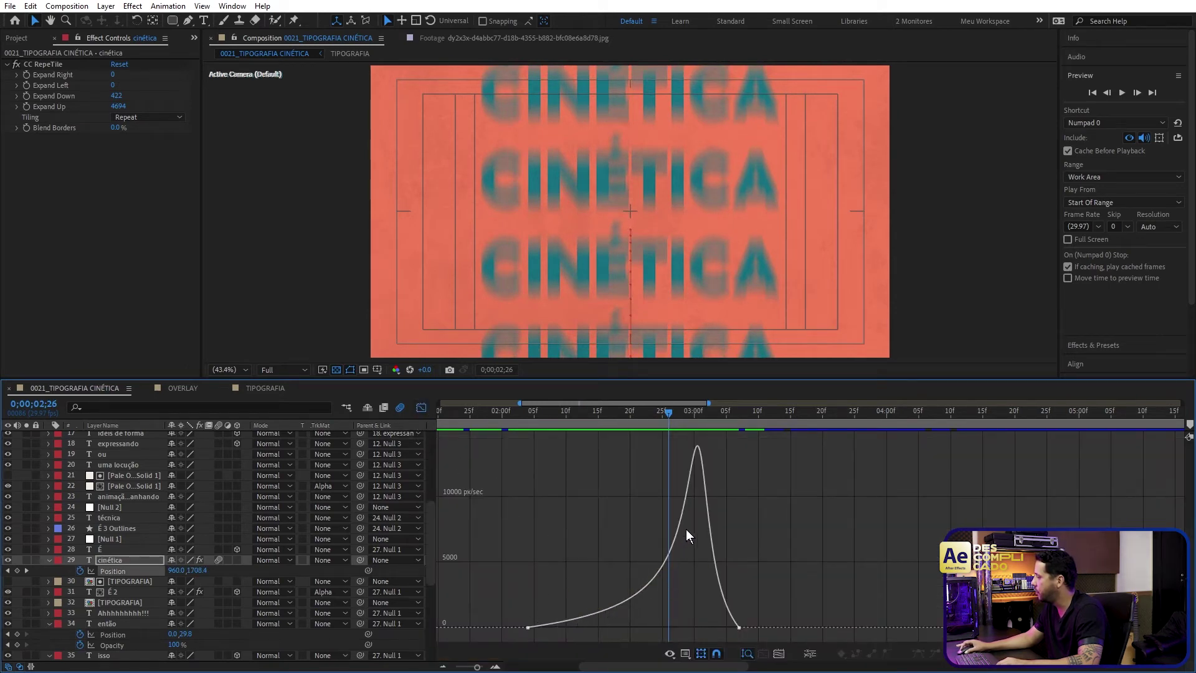
{"action": "left_click", "coordinate": [420, 408]}
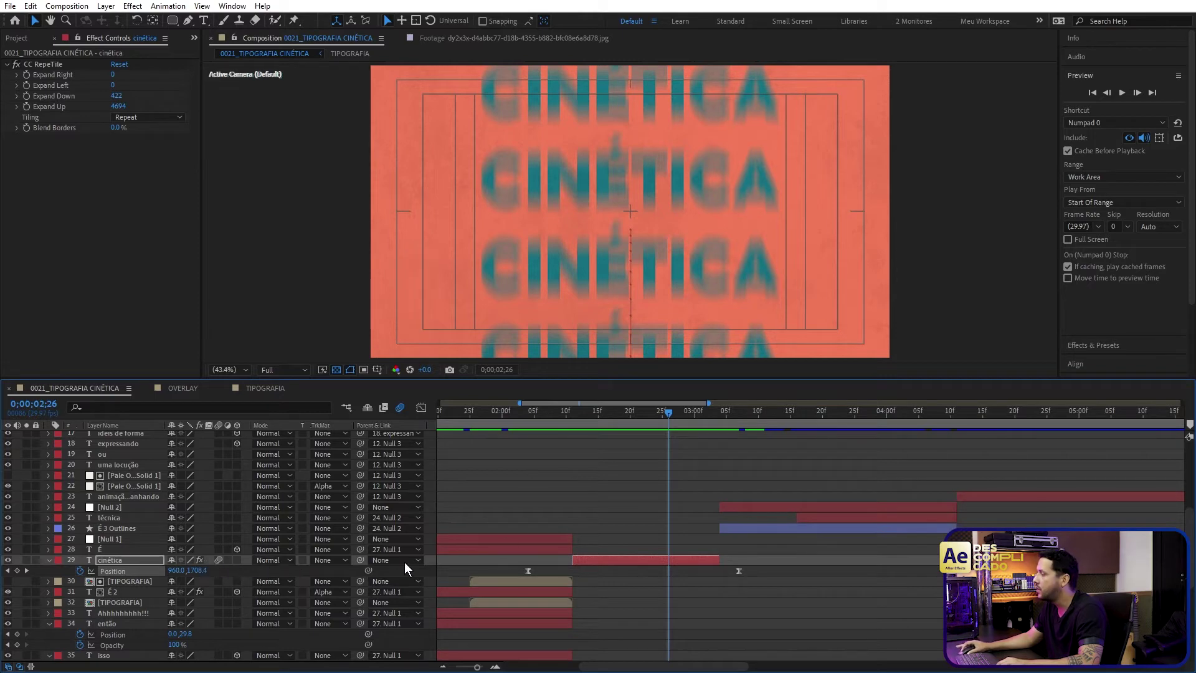
Step: Scrub to 0;00;03;12 to examine the É 3 Outlines scene and its layers
{"action": "scroll", "coordinate": [630, 469], "scroll_direction": "right", "scroll_amount": 2}
{"action": "left_click_drag", "start_coordinate": [588, 414], "coordinate": [698, 459]}
{"action": "scroll", "coordinate": [711, 463], "scroll_direction": "down", "scroll_amount": 4}
{"action": "scroll", "coordinate": [701, 455], "scroll_direction": "up", "scroll_amount": 6}
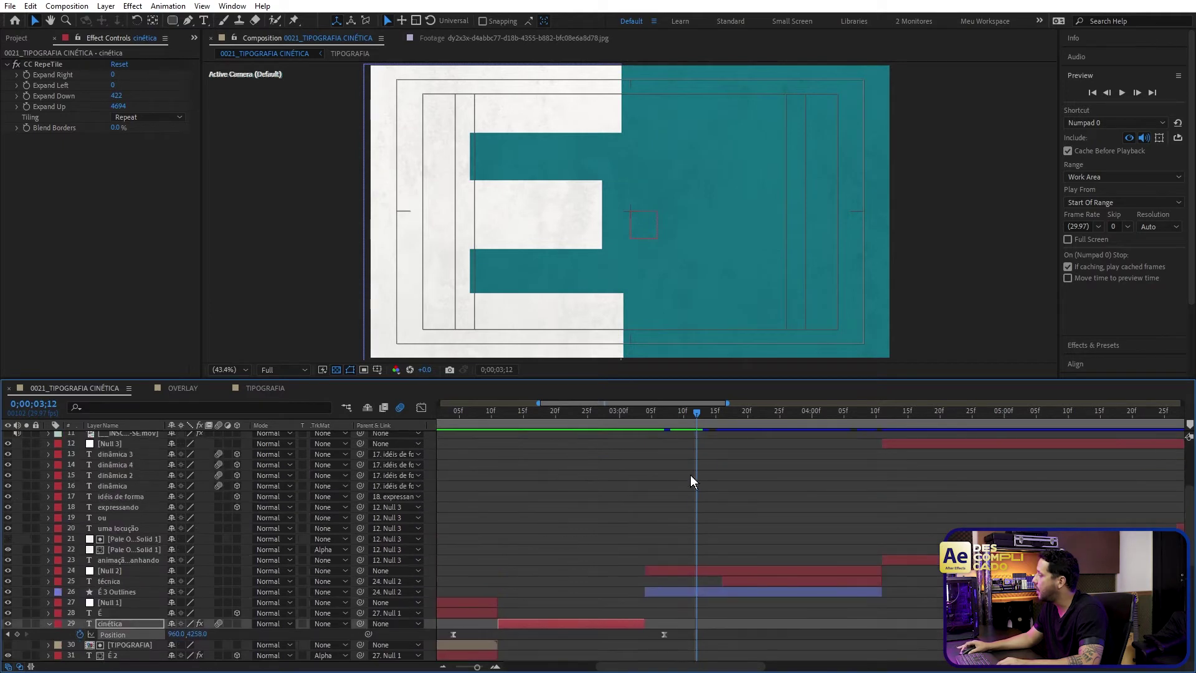
Step: Scrub to 0;00;03;14 and select the É 3 Outlines layer to examine it
{"action": "mouse_move", "coordinate": [691, 415]}
{"action": "left_mouse_down"}
{"action": "mouse_move", "coordinate": [783, 432]}
{"action": "mouse_move", "coordinate": [708, 430]}
{"action": "left_mouse_up"}
{"action": "left_click", "coordinate": [720, 592]}
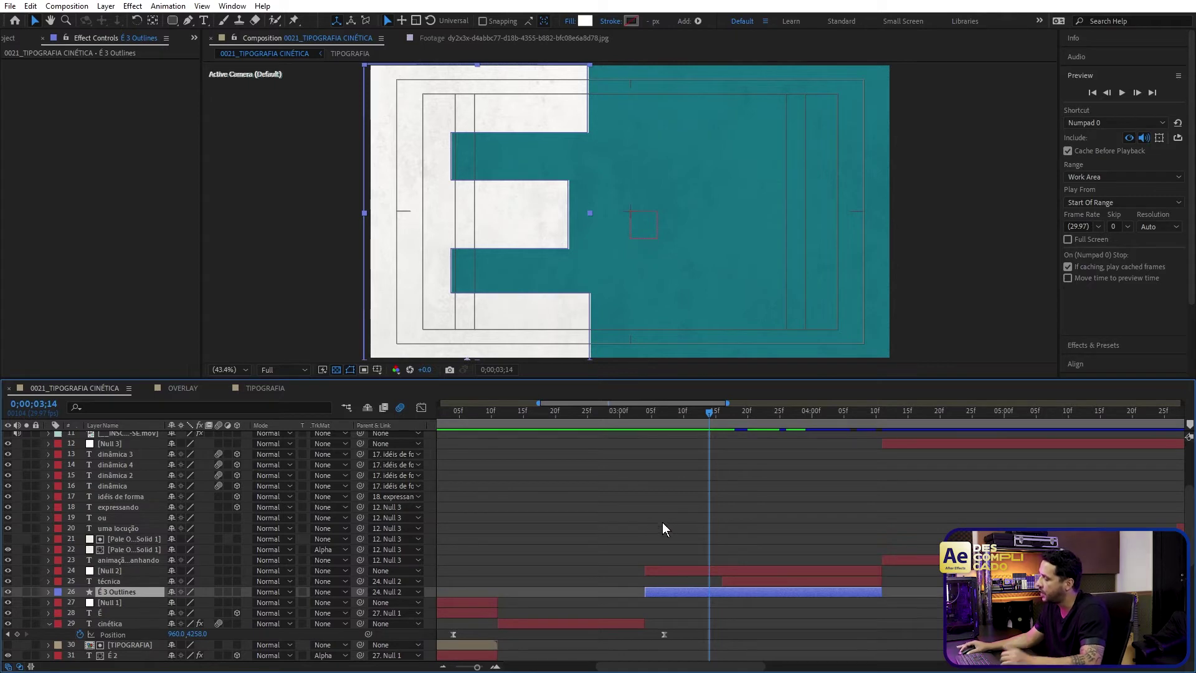
{"action": "left_click", "coordinate": [697, 604]}
{"action": "left_click", "coordinate": [693, 590]}
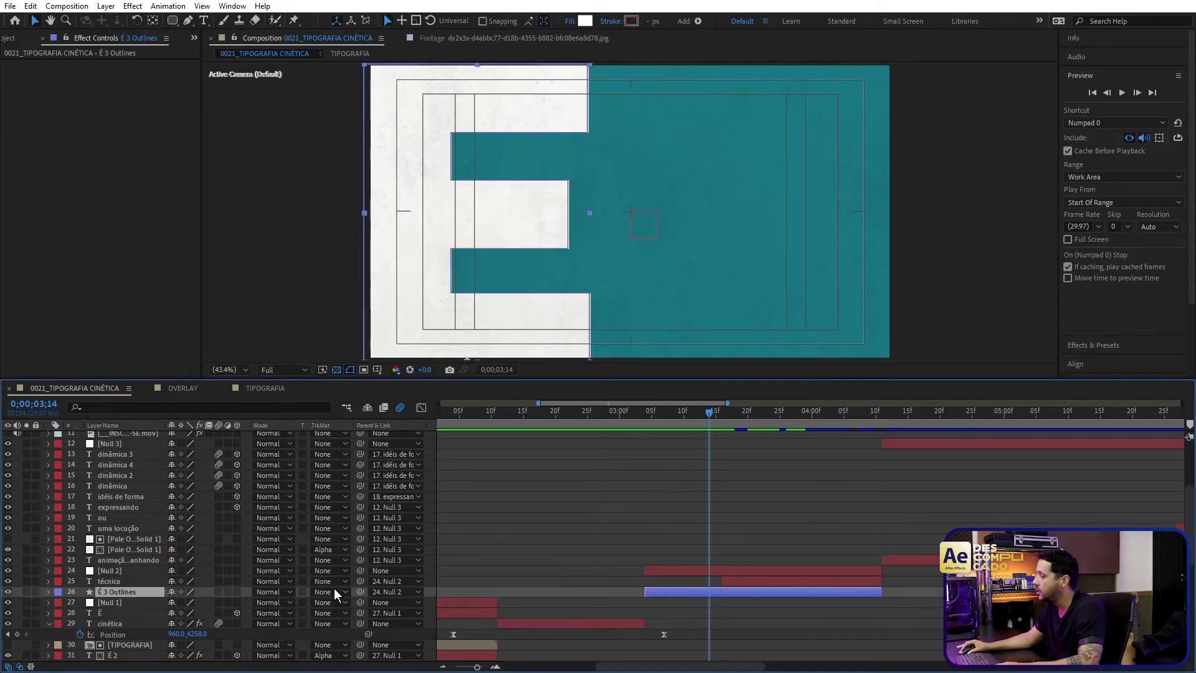
Step: Show the Create Shapes from Text command for the É text layer, then reselect É 3 Outlines
{"action": "right_click", "coordinate": [120, 617]}
{"action": "mouse_move", "coordinate": [162, 512]}
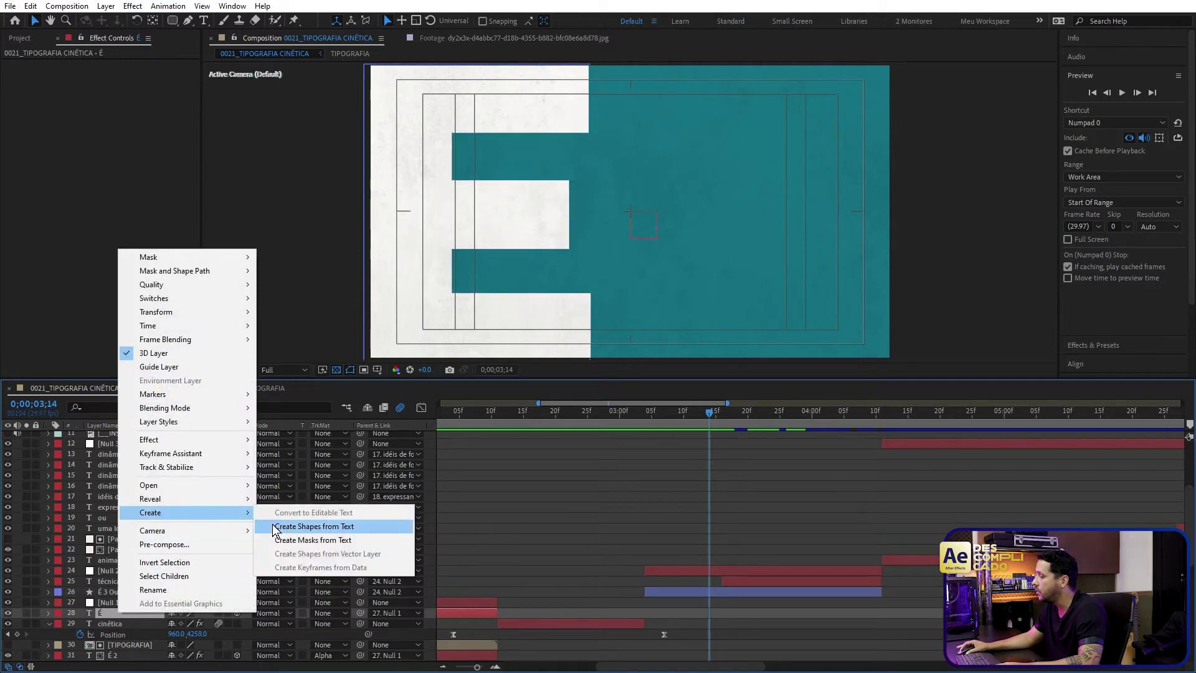
{"action": "left_click", "coordinate": [313, 527]}
{"action": "left_click", "coordinate": [733, 591]}
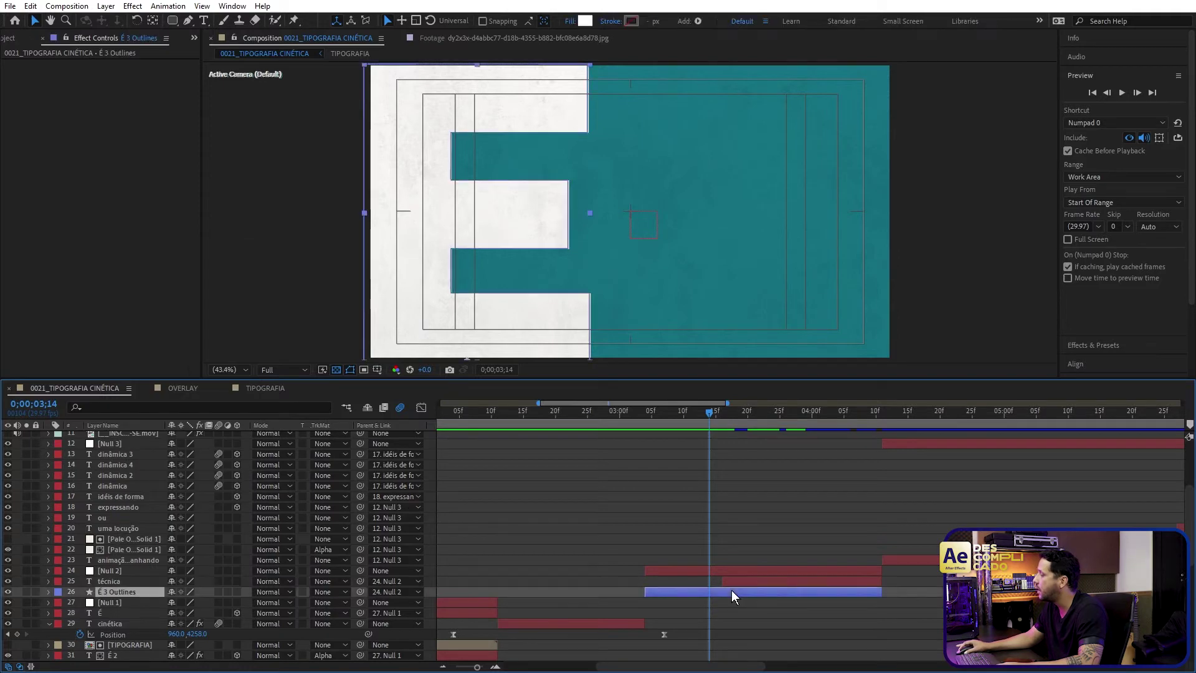
Step: Filter the timeline by "path" to reveal the Path keyframes of the É 3 Outlines layer
{"action": "scroll", "coordinate": [611, 154], "scroll_direction": "up", "scroll_amount": 1}
{"action": "scroll", "coordinate": [610, 156], "scroll_direction": "down", "scroll_amount": 2}
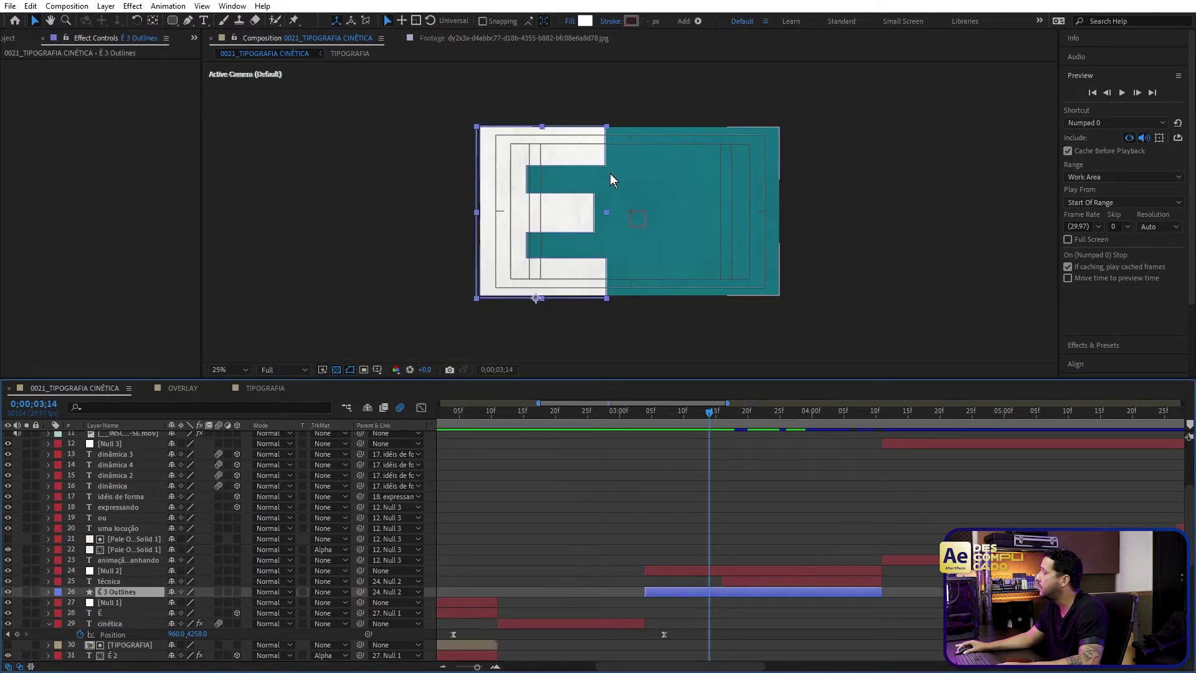
{"action": "scroll", "coordinate": [603, 223], "scroll_direction": "up", "scroll_amount": 2}
{"action": "scroll", "coordinate": [648, 235], "scroll_direction": "down", "scroll_amount": 2}
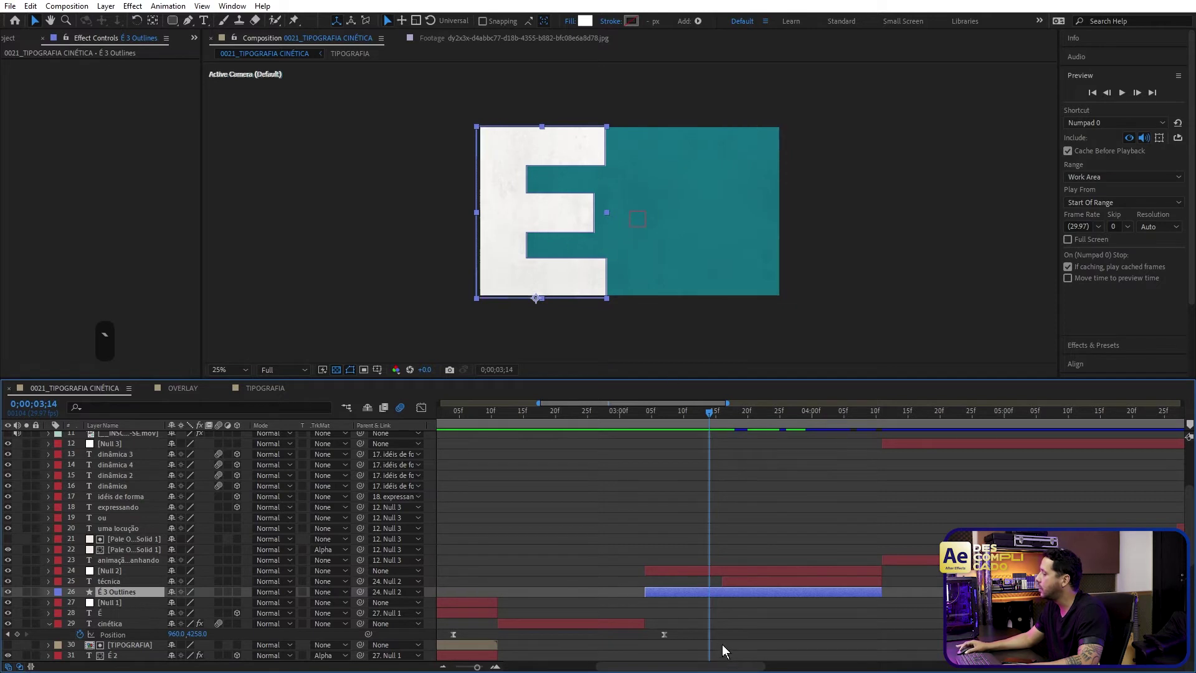
{"action": "left_click", "coordinate": [671, 590]}
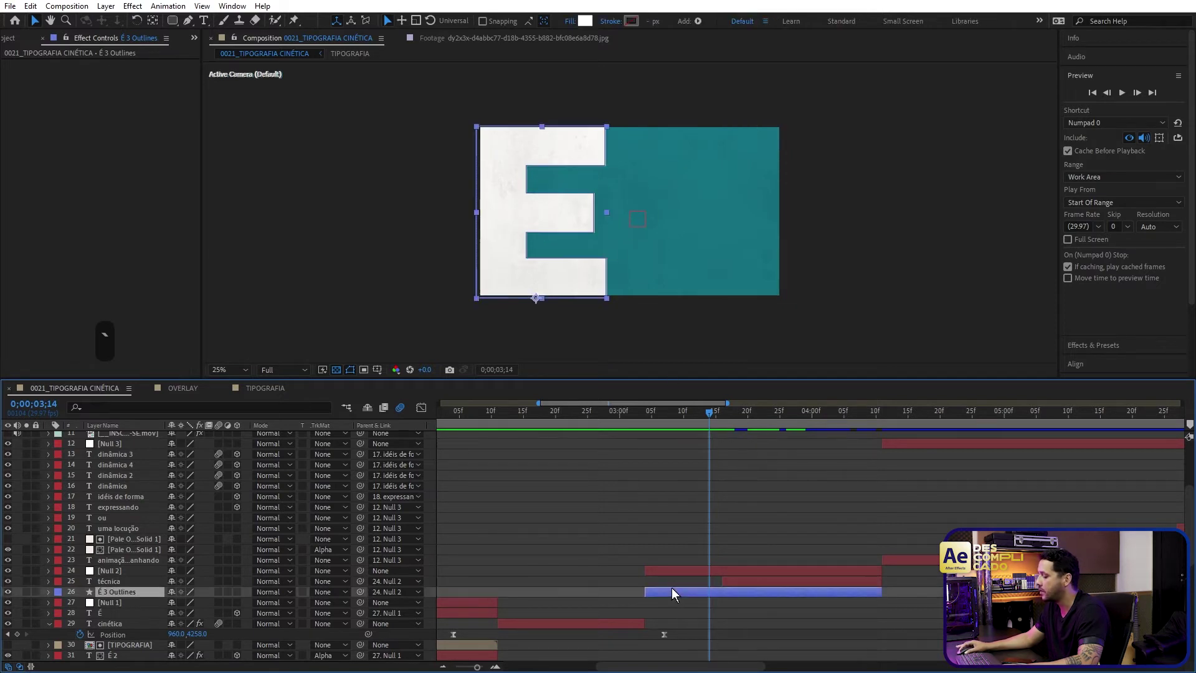
{"action": "left_click", "coordinate": [181, 408]}
{"action": "type", "text": "path"}
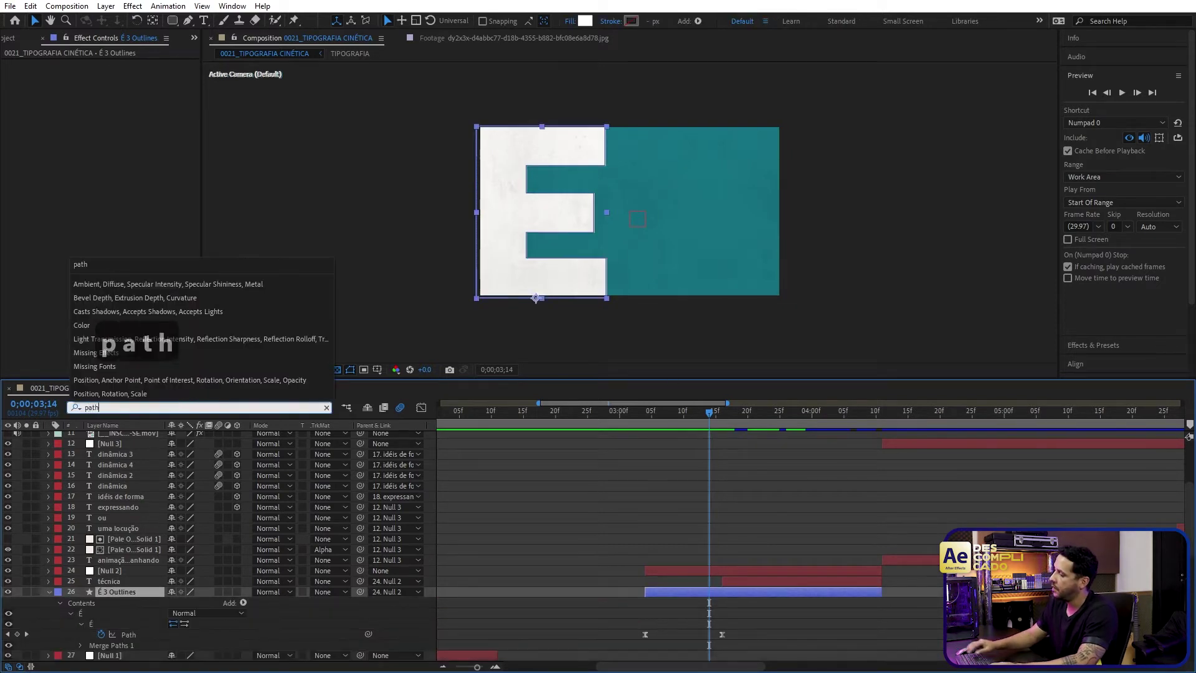
{"action": "scroll", "coordinate": [144, 613], "scroll_direction": "down", "scroll_amount": 1}
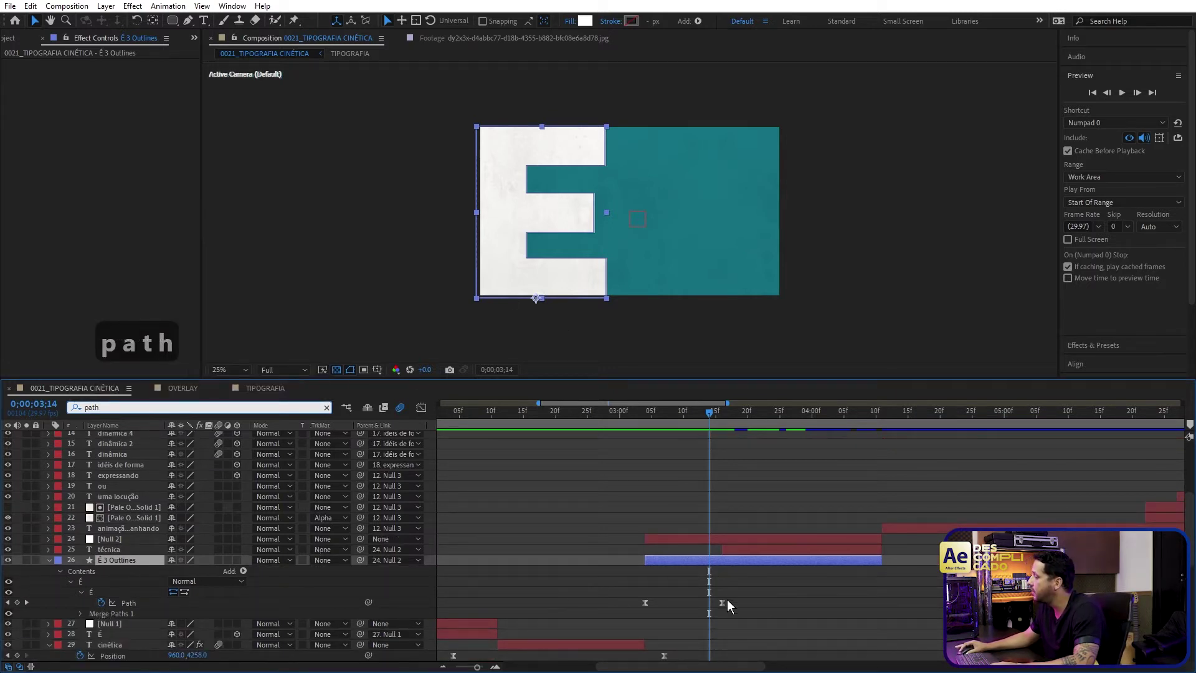
Step: Go to 0;00;03;05 and select the first Path keyframe to examine the points of the stretched É outline
{"action": "left_click", "coordinate": [651, 430]}
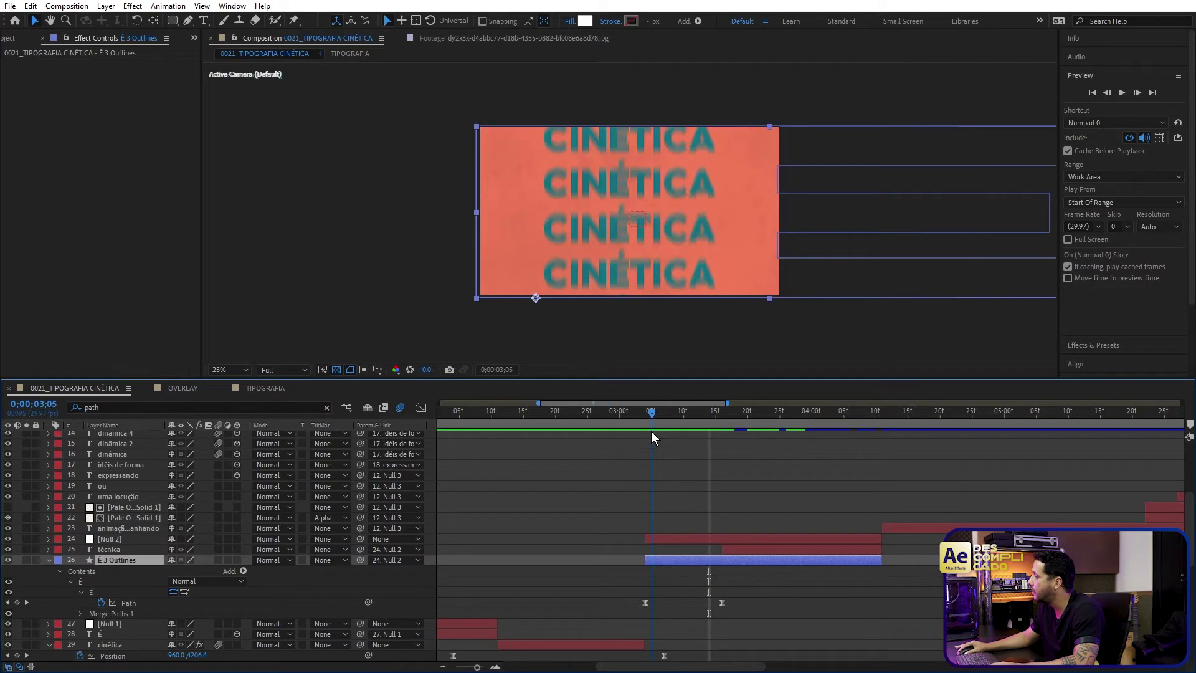
{"action": "key", "text": "comma"}
{"action": "left_click", "coordinate": [646, 602]}
{"action": "left_click", "coordinate": [844, 172]}
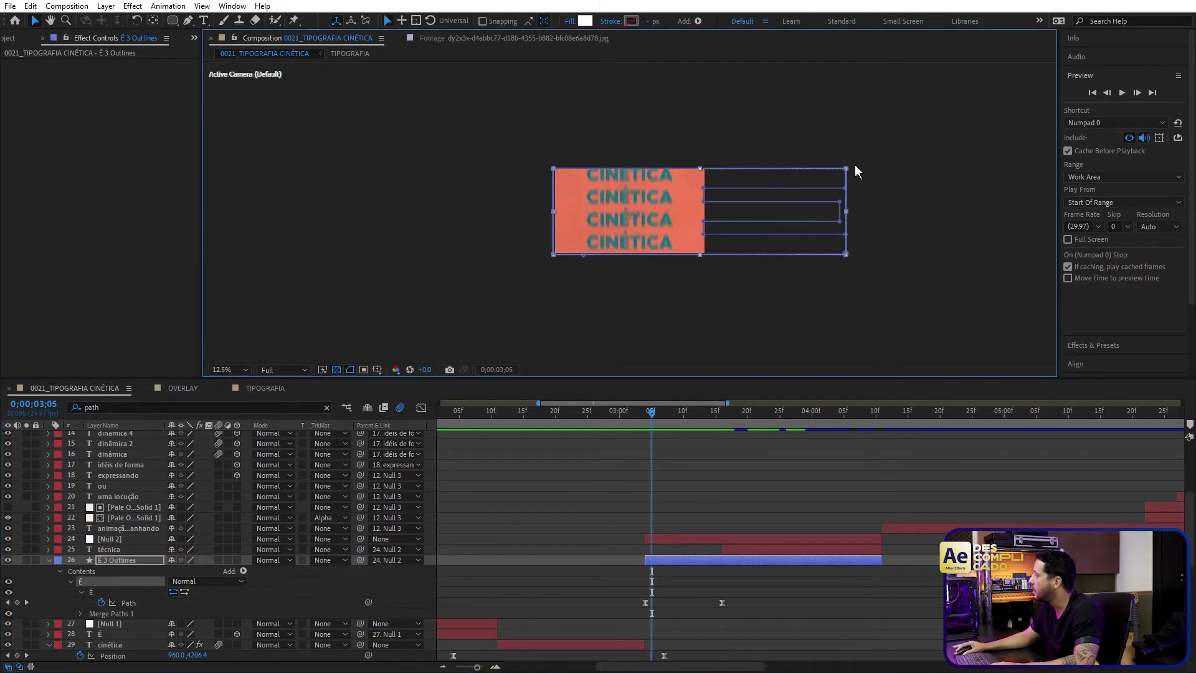
{"action": "left_click_drag", "start_coordinate": [656, 582], "coordinate": [629, 609]}
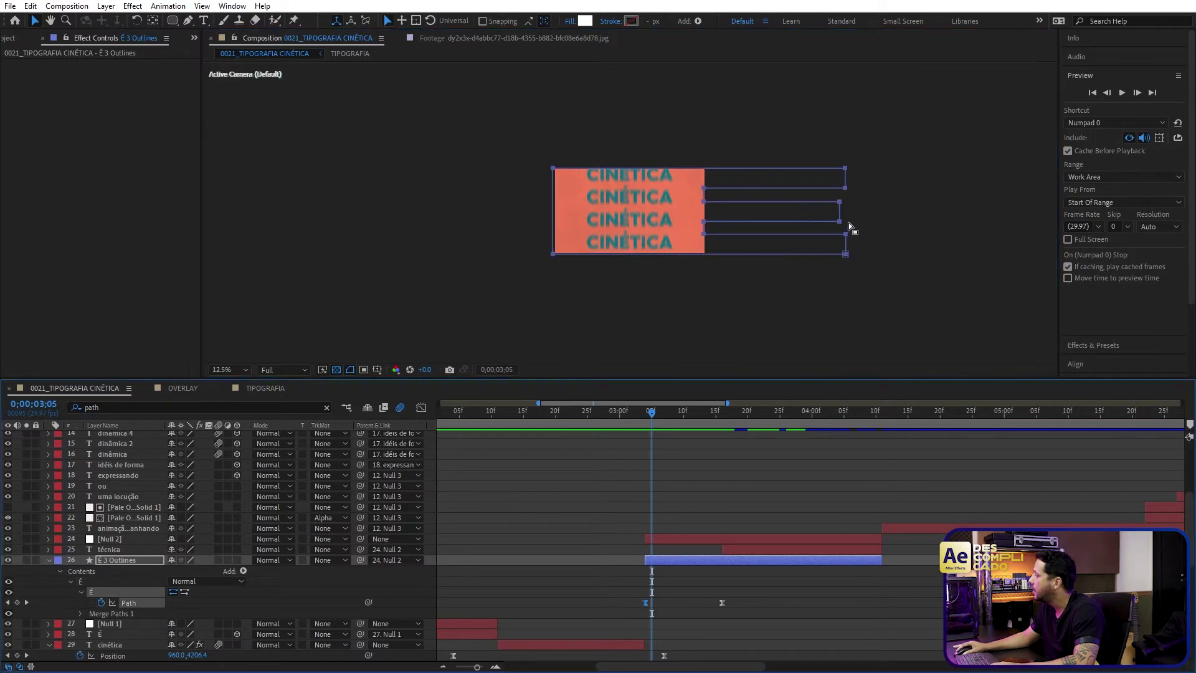
{"action": "left_click", "coordinate": [849, 239]}
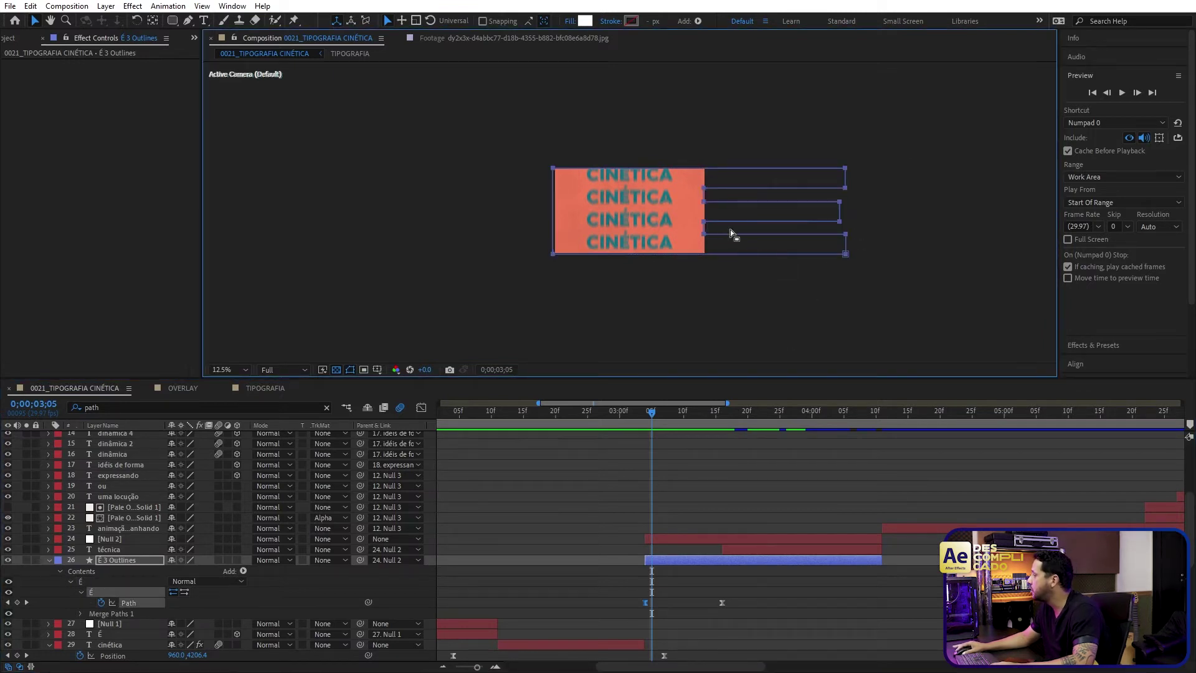
Step: Scrub to 0;00;03;16 and select the second Path keyframe to examine the ending shape of the É outline
{"action": "left_click_drag", "start_coordinate": [644, 411], "coordinate": [722, 444]}
{"action": "left_click_drag", "start_coordinate": [742, 597], "coordinate": [711, 610]}
{"action": "scroll", "coordinate": [660, 219], "scroll_direction": "up", "scroll_amount": 1}
{"action": "scroll", "coordinate": [659, 219], "scroll_direction": "up", "scroll_amount": 2}
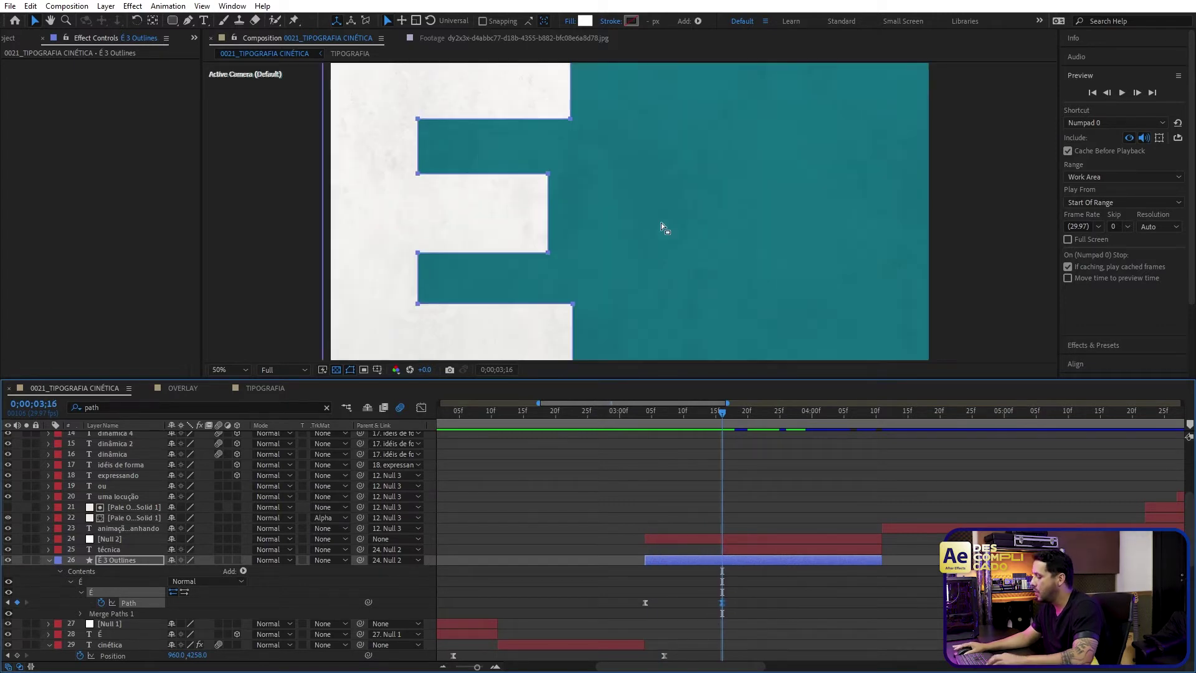
{"action": "key", "text": "shift+slash"}
Step: Select the técnica text layer and scrub to 0;00;03;18 to inspect how its text appears over the É
{"action": "left_click_drag", "start_coordinate": [671, 414], "coordinate": [740, 461]}
{"action": "left_click", "coordinate": [759, 543]}
{"action": "left_click", "coordinate": [760, 549]}
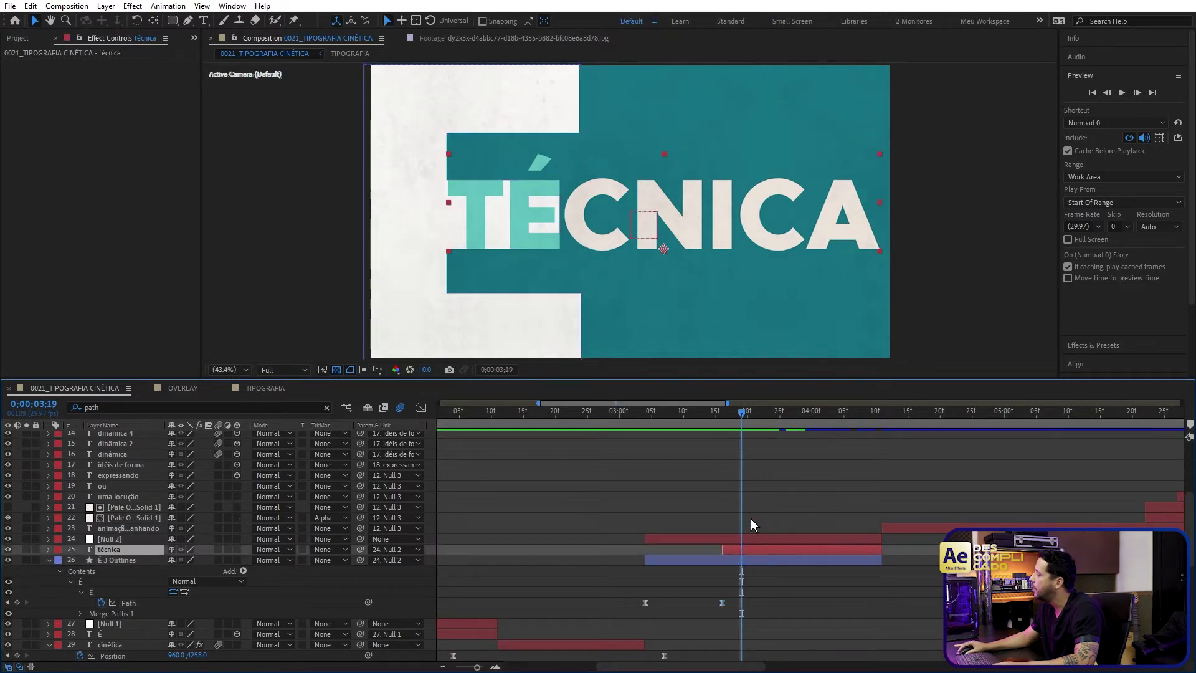
{"action": "mouse_move", "coordinate": [726, 417]}
{"action": "left_mouse_down"}
{"action": "mouse_move", "coordinate": [714, 413]}
{"action": "mouse_move", "coordinate": [734, 415]}
{"action": "left_mouse_up"}
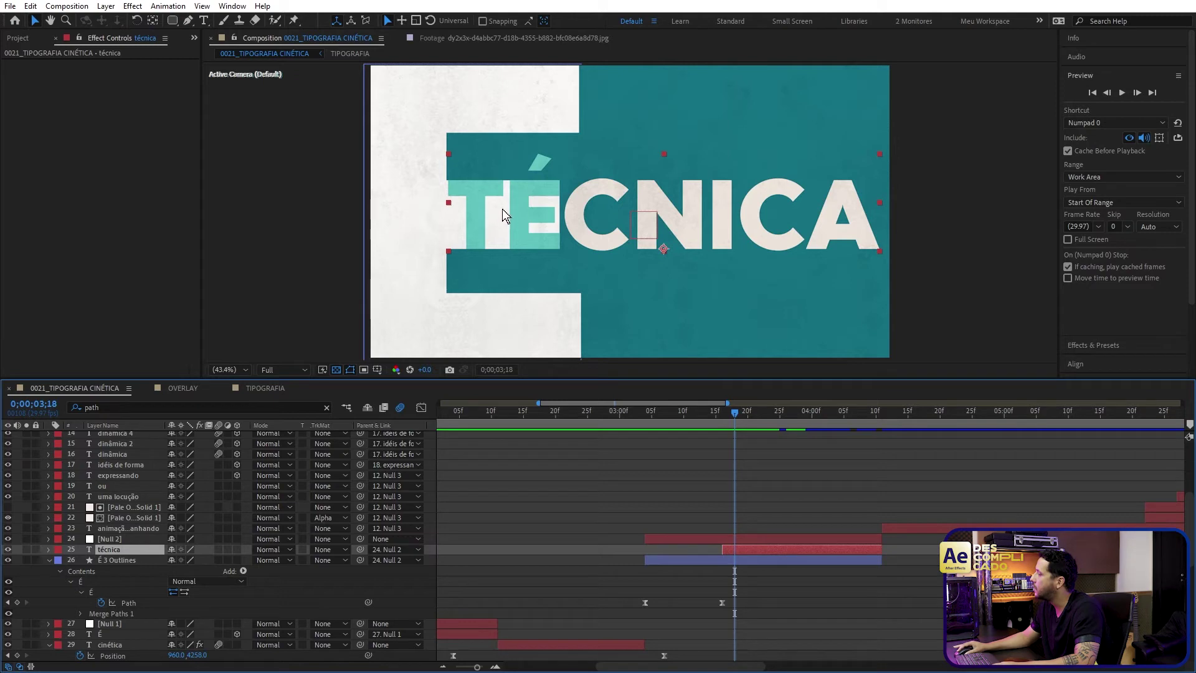
Step: Return to 0;00;03;14 and select É 3 Outlines together with técnica to examine the layers parented to Null 2
{"action": "scroll", "coordinate": [738, 495], "scroll_direction": "right", "scroll_amount": 5}
{"action": "left_click_drag", "start_coordinate": [611, 417], "coordinate": [584, 431]}
{"action": "left_click", "coordinate": [562, 538]}
{"action": "left_click", "coordinate": [578, 560]}
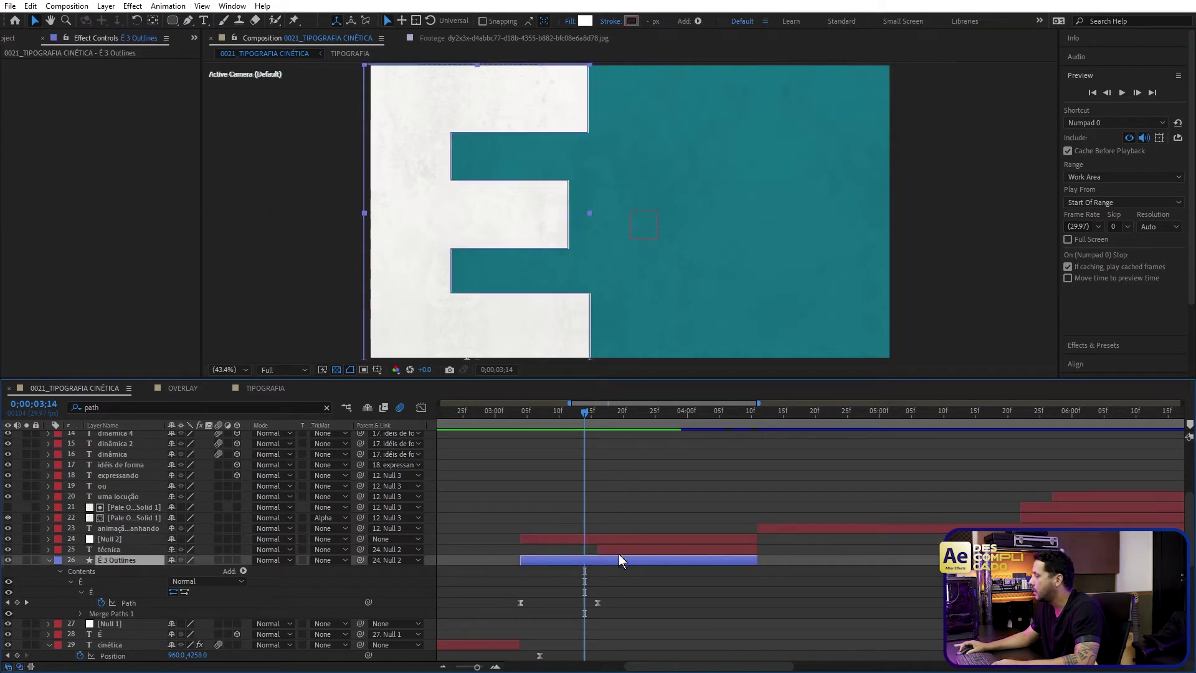
{"action": "left_click", "coordinate": [619, 550], "text": "shift"}
Step: Reveal Null 2's Position keyframes and scrub to 0;00;04;02 to view the scene's slide transition
{"action": "left_click", "coordinate": [146, 538]}
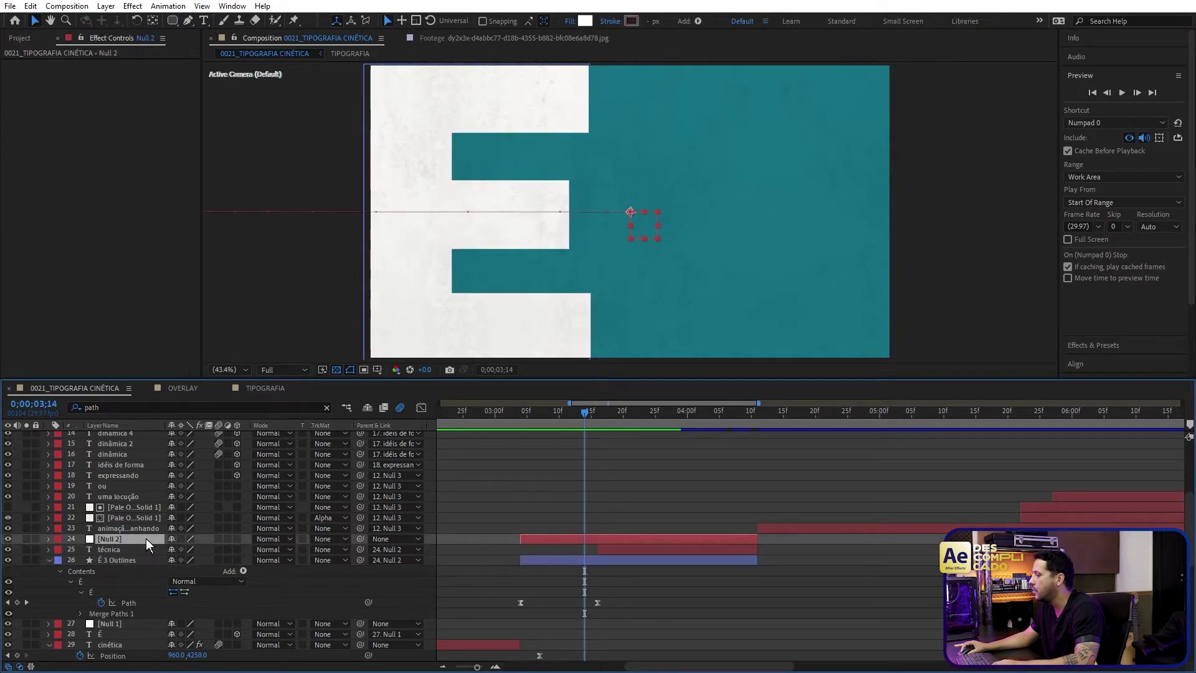
{"action": "key", "text": "u"}
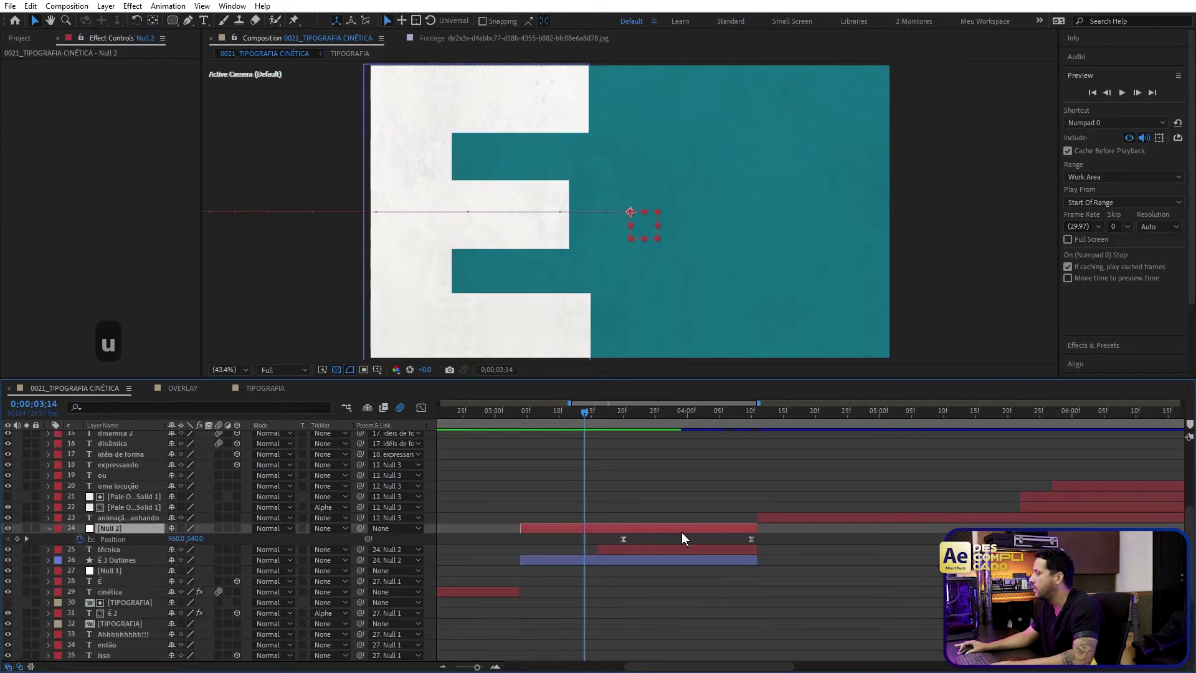
{"action": "left_click_drag", "start_coordinate": [598, 420], "coordinate": [700, 444]}
Step: Inspect the Mask Path keyframes of the Medium Orange Solid 1 layer that forms the yellow wipe
{"action": "scroll", "coordinate": [742, 529], "scroll_direction": "down", "scroll_amount": 5}
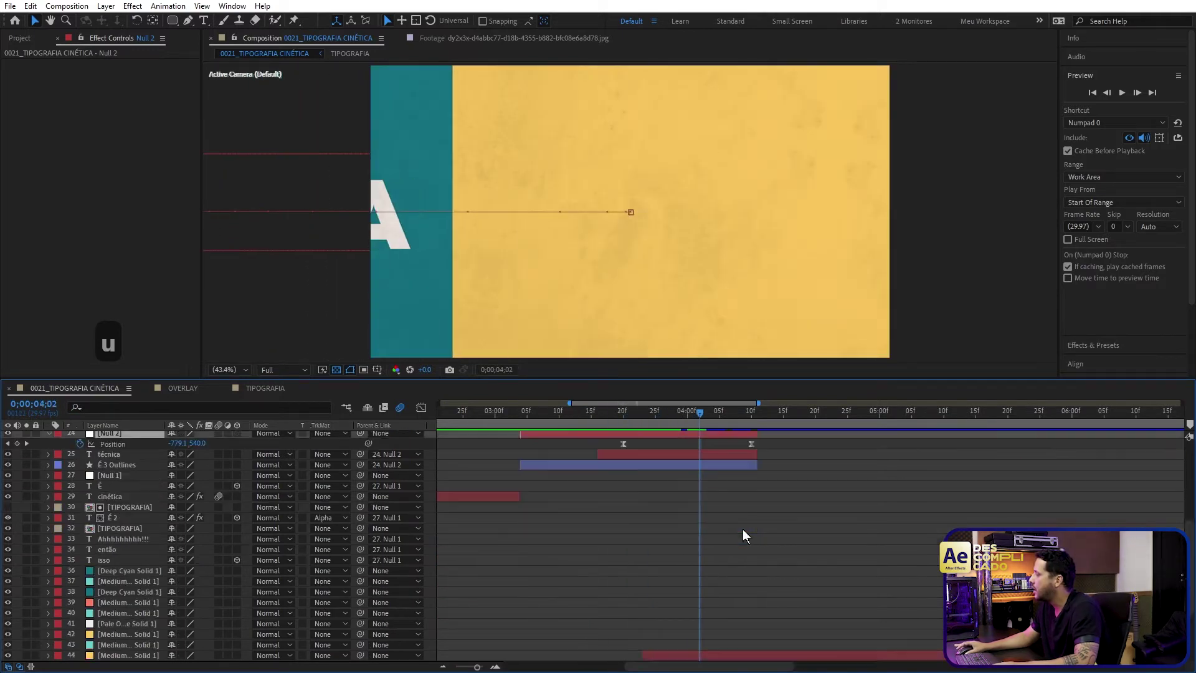
{"action": "left_click", "coordinate": [752, 622]}
{"action": "key", "text": "u"}
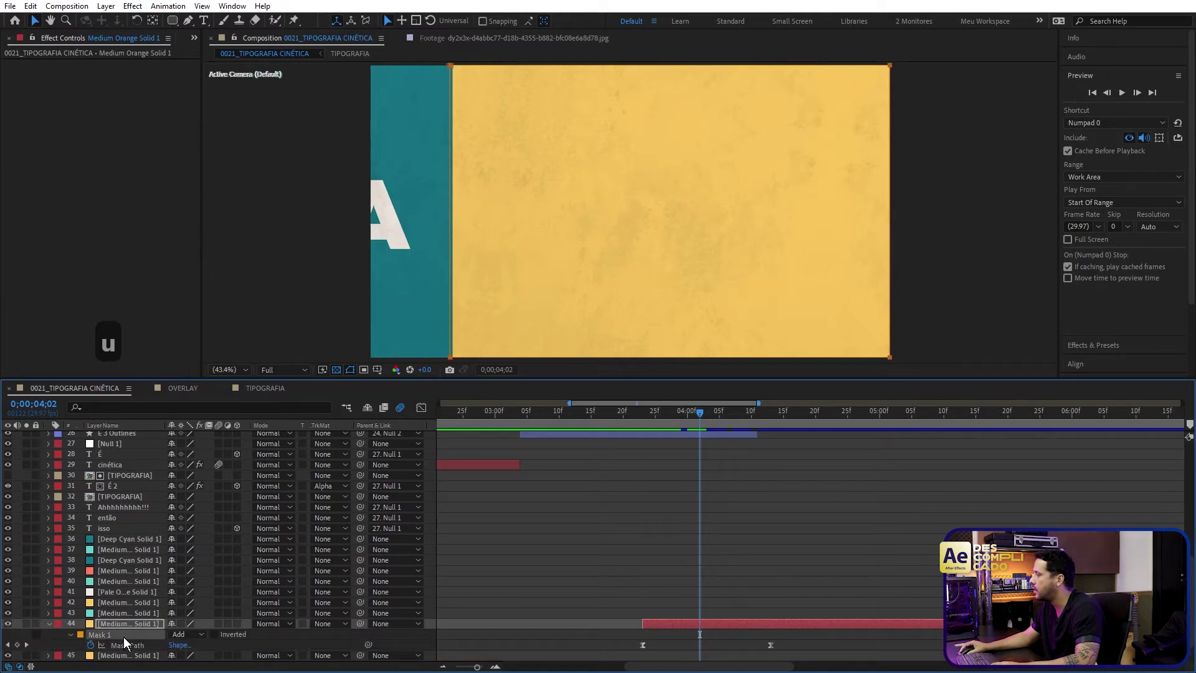
{"action": "left_click", "coordinate": [595, 491]}
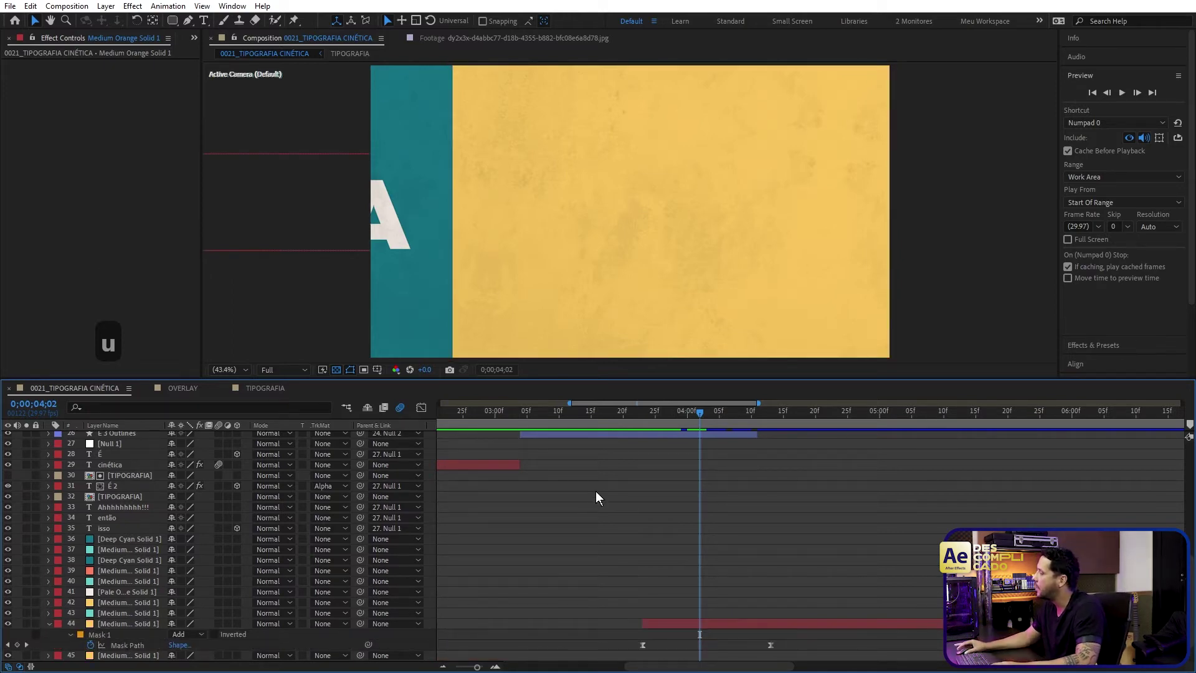
{"action": "key", "text": "u"}
Step: Scrub to 0;00;04;20 and select the animação de textos acompanhando layer to examine its scene
{"action": "scroll", "coordinate": [636, 436], "scroll_direction": "up", "scroll_amount": 1}
{"action": "left_click_drag", "start_coordinate": [535, 416], "coordinate": [813, 472]}
{"action": "left_click", "coordinate": [824, 454]}
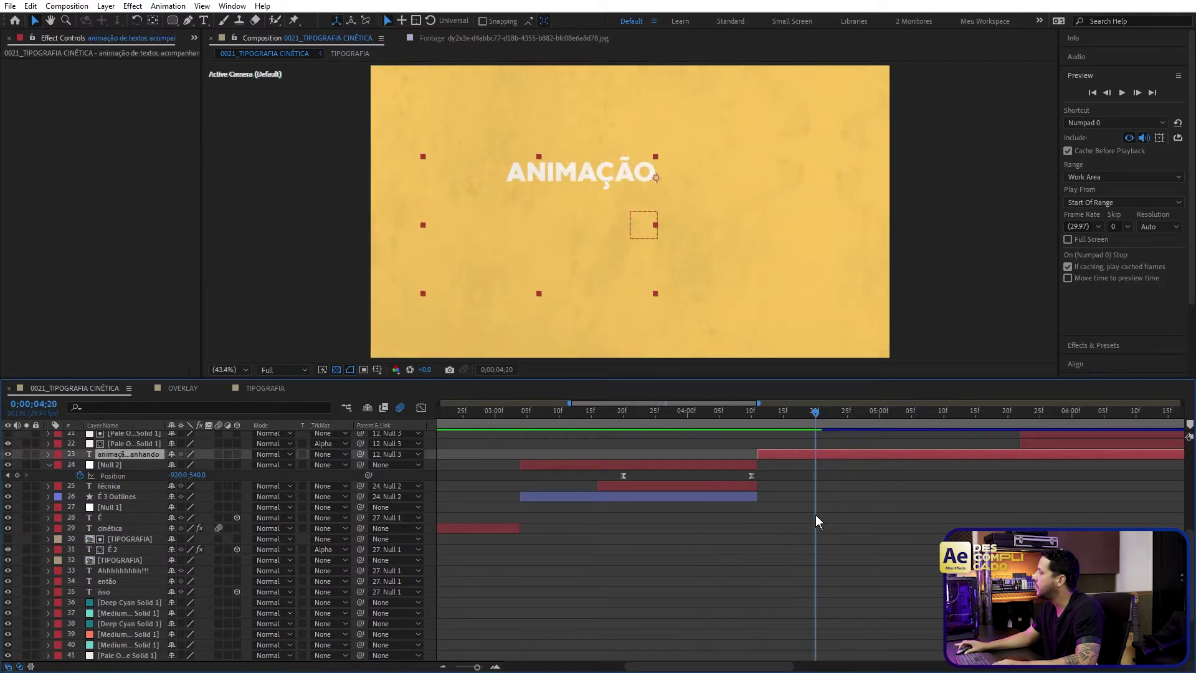
{"action": "scroll", "coordinate": [816, 515], "scroll_direction": "right", "scroll_amount": 2}
{"action": "scroll", "coordinate": [816, 515], "scroll_direction": "right", "scroll_amount": 2}
{"action": "scroll", "coordinate": [718, 548], "scroll_direction": "up", "scroll_amount": 3}
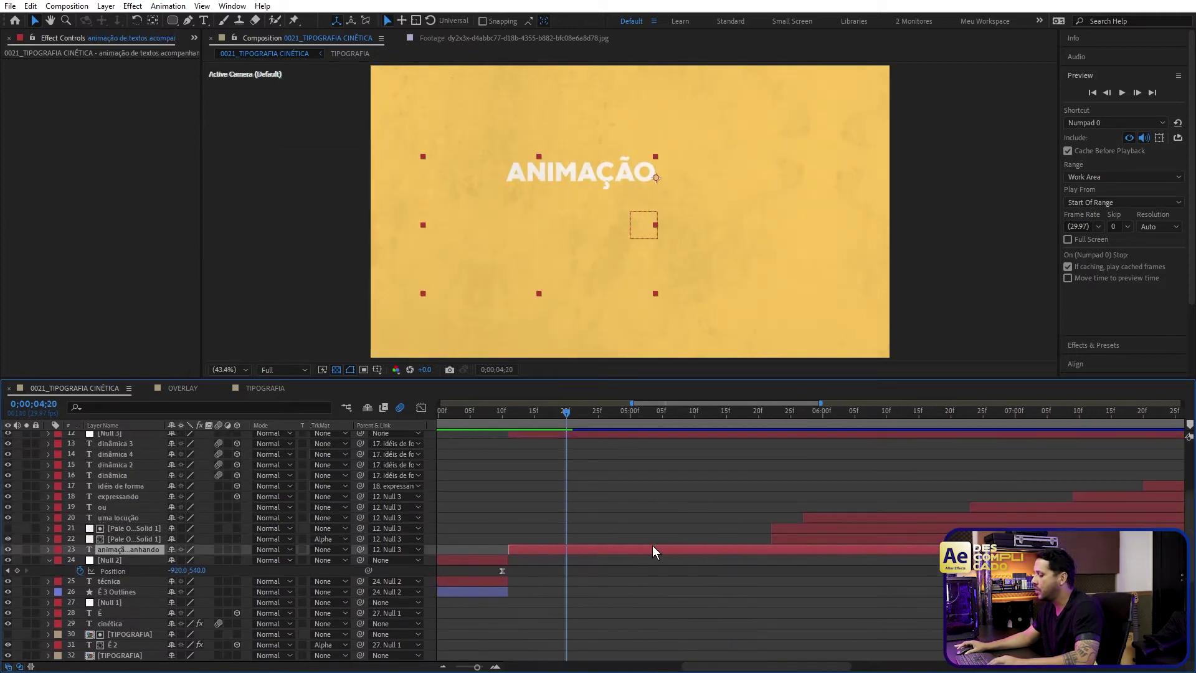
Step: Reveal the animação layer's modified animator properties and view the properties available for a text animator
{"action": "key", "text": "minus"}
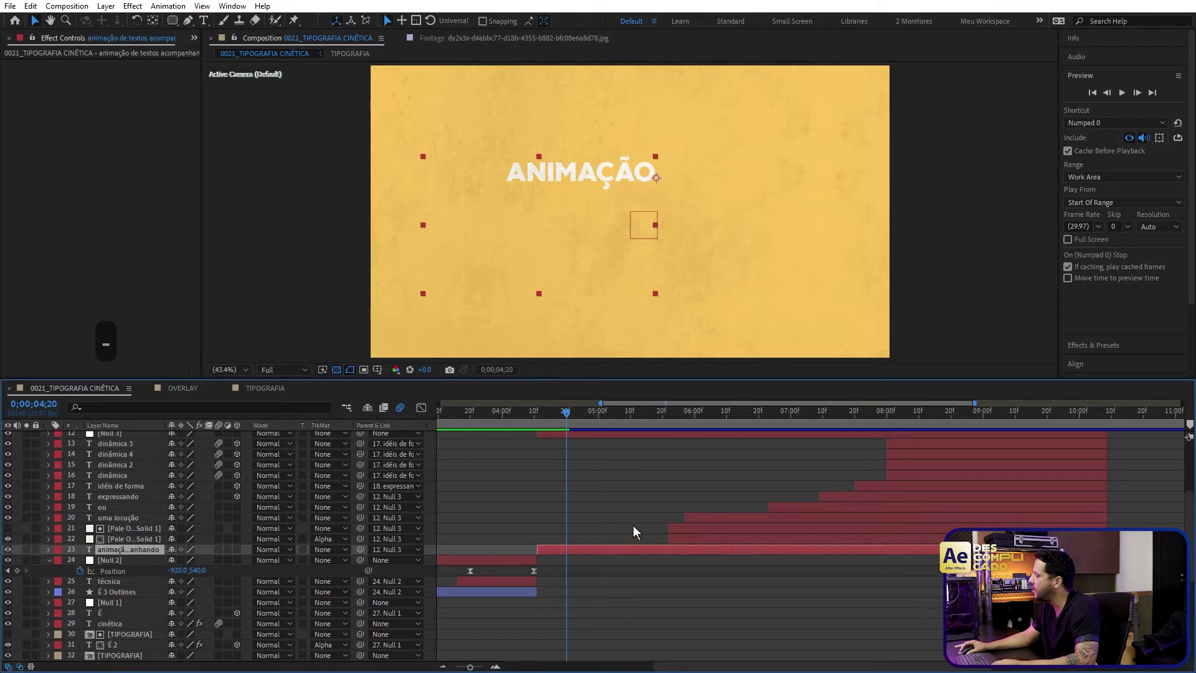
{"action": "key", "text": "u"}
{"action": "key", "text": "u"}
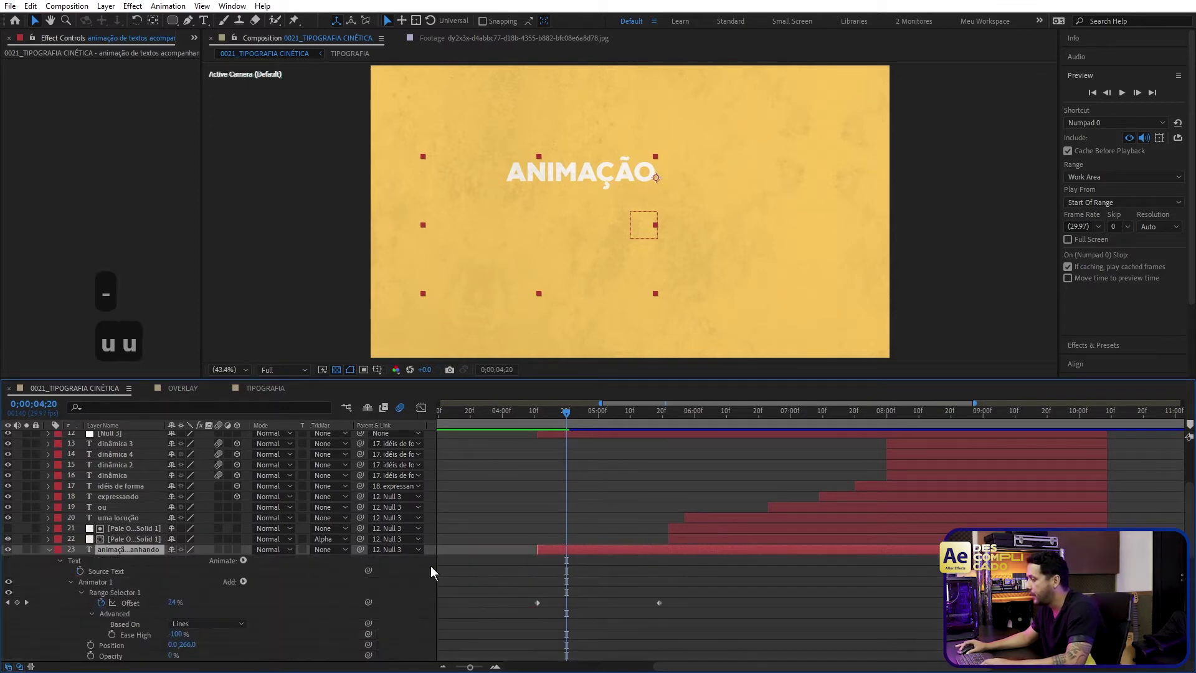
{"action": "left_click", "coordinate": [243, 560]}
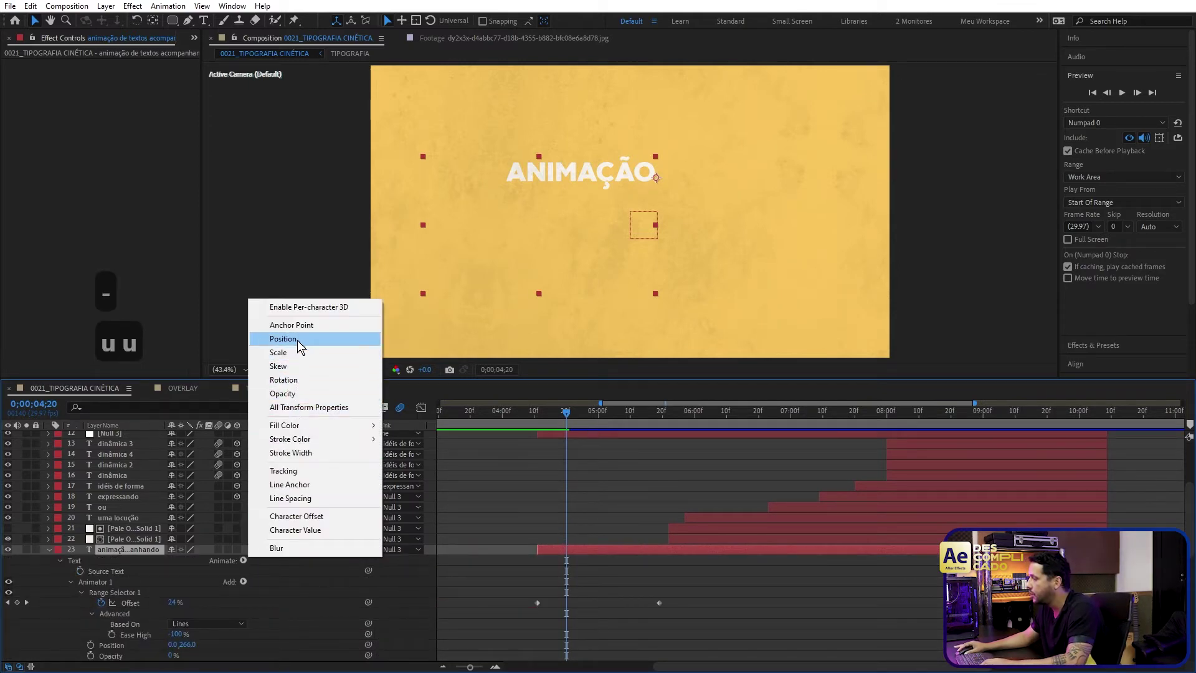
{"action": "left_click", "coordinate": [596, 485]}
Step: Scrub to 0;00;05;14 and expand the Advanced settings of the animação layer's Range Selector 1
{"action": "left_click_drag", "start_coordinate": [647, 412], "coordinate": [643, 439]}
{"action": "scroll", "coordinate": [261, 633], "scroll_direction": "down", "scroll_amount": 1}
{"action": "scroll", "coordinate": [195, 610], "scroll_direction": "down", "scroll_amount": 2}
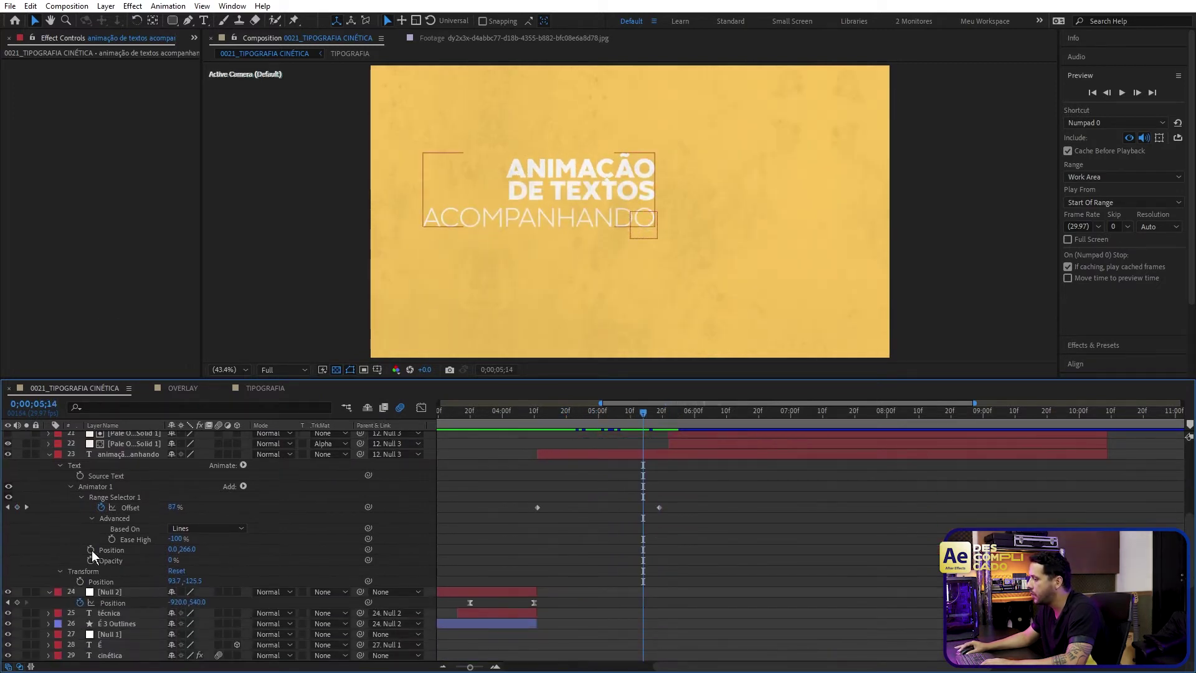
{"action": "left_click", "coordinate": [92, 515]}
{"action": "scroll", "coordinate": [87, 555], "scroll_direction": "down", "scroll_amount": 1}
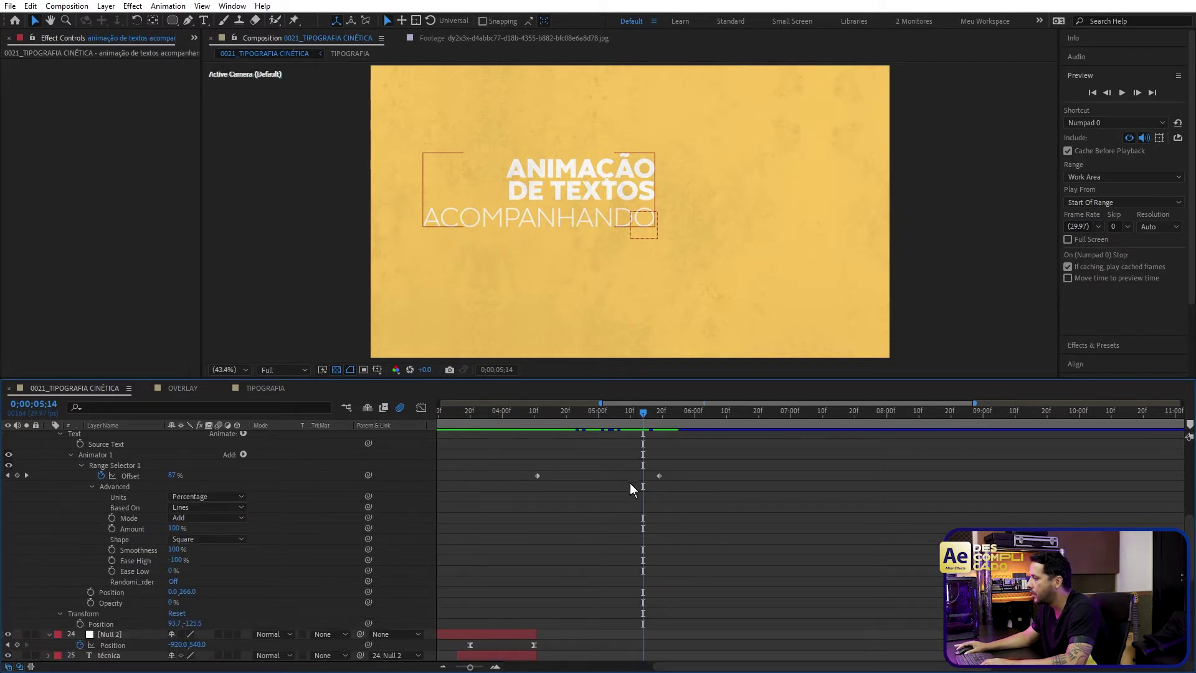
{"action": "scroll", "coordinate": [642, 495], "scroll_direction": "up", "scroll_amount": 1}
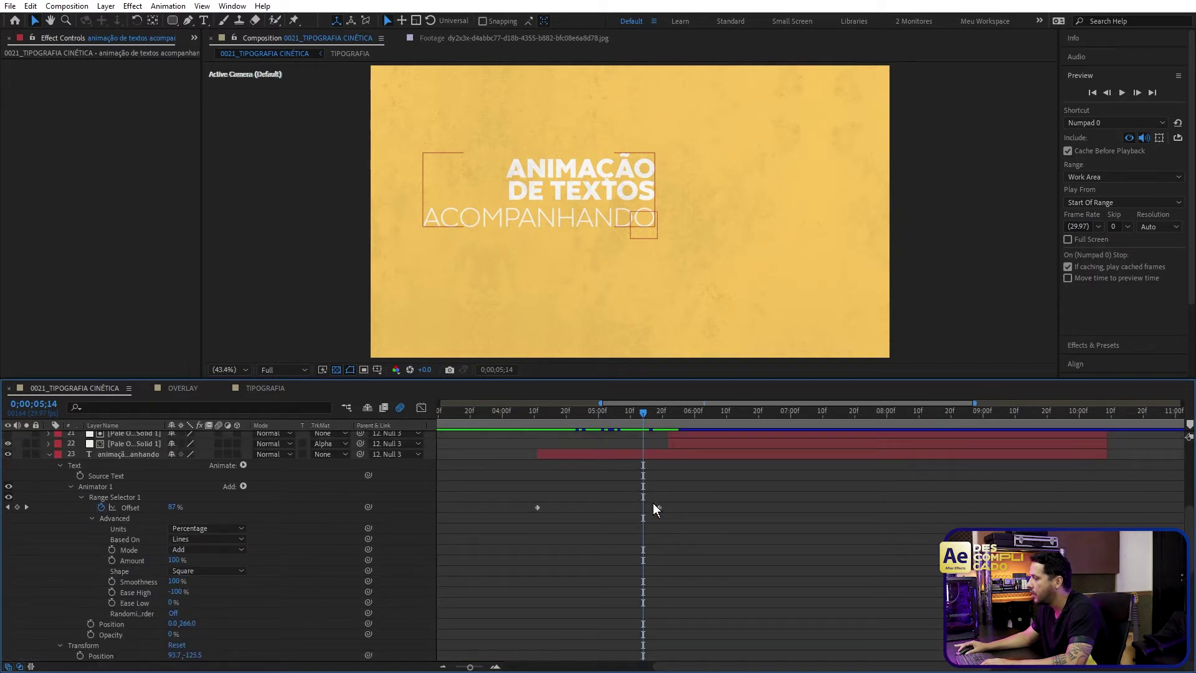
Step: Show all Range Selector 1 properties, including Start and End, and scrub to 0;00;05;17 to preview the line-by-line reveal
{"action": "left_click", "coordinate": [81, 497]}
{"action": "left_click", "coordinate": [81, 497]}
{"action": "scroll", "coordinate": [105, 503], "scroll_direction": "down", "scroll_amount": 1}
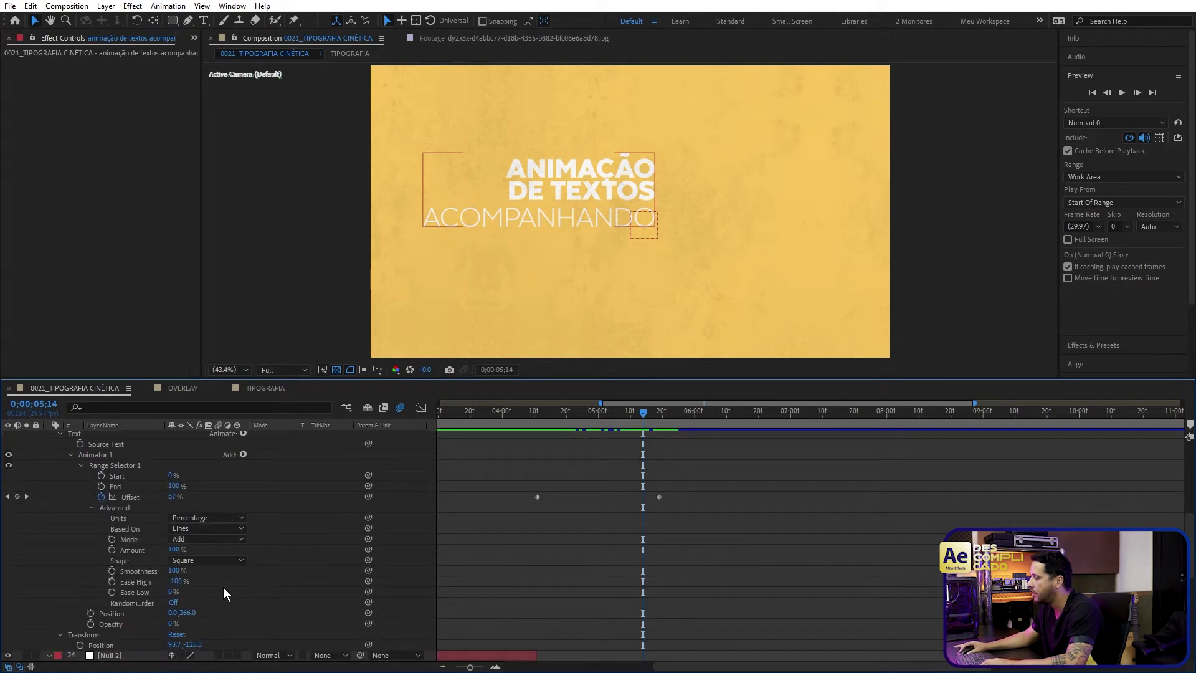
{"action": "left_click_drag", "start_coordinate": [528, 410], "coordinate": [653, 420]}
{"action": "scroll", "coordinate": [685, 498], "scroll_direction": "up", "scroll_amount": 3}
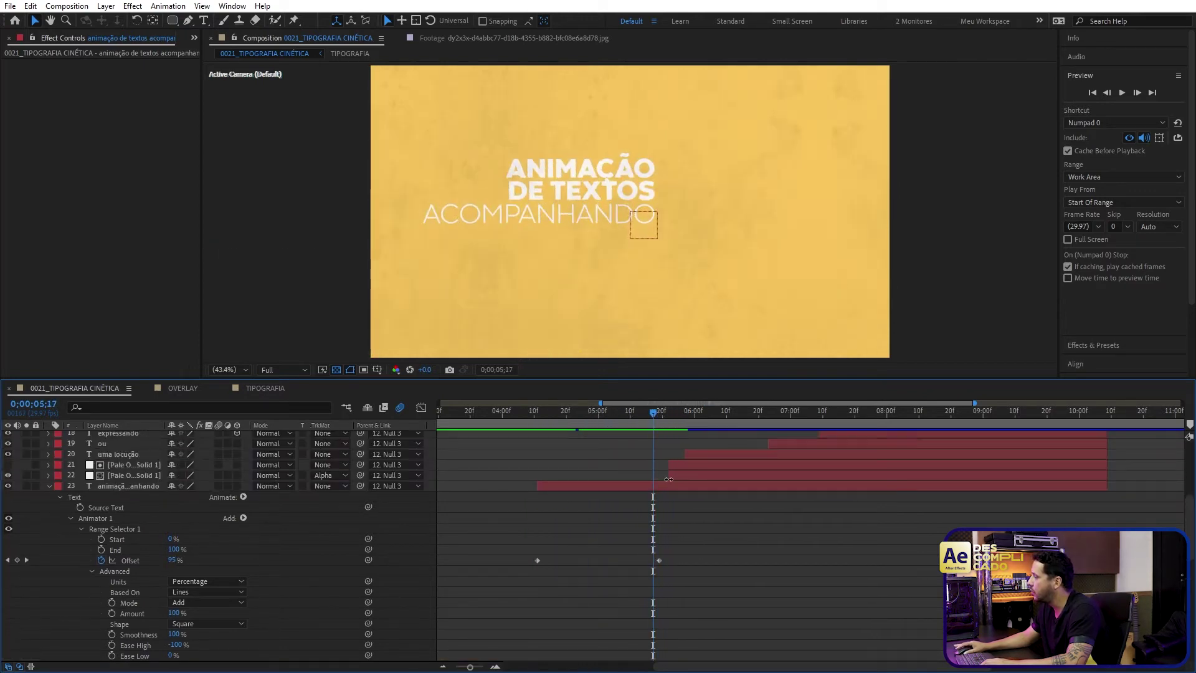
{"action": "scroll", "coordinate": [727, 487], "scroll_direction": "up", "scroll_amount": 3}
Step: Reveal Null 3's Position and Rotation keyframes and examine its child animação layer
{"action": "left_click", "coordinate": [909, 476]}
{"action": "left_click", "coordinate": [860, 578]}
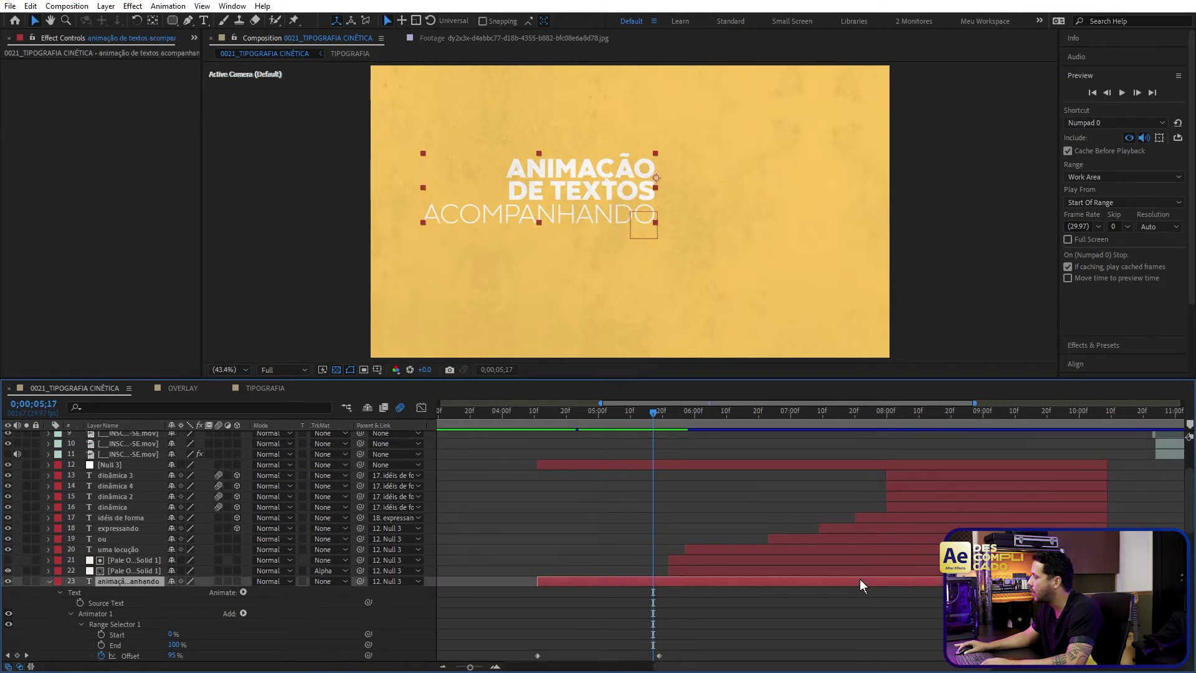
{"action": "left_click", "coordinate": [693, 466]}
{"action": "key", "text": "u"}
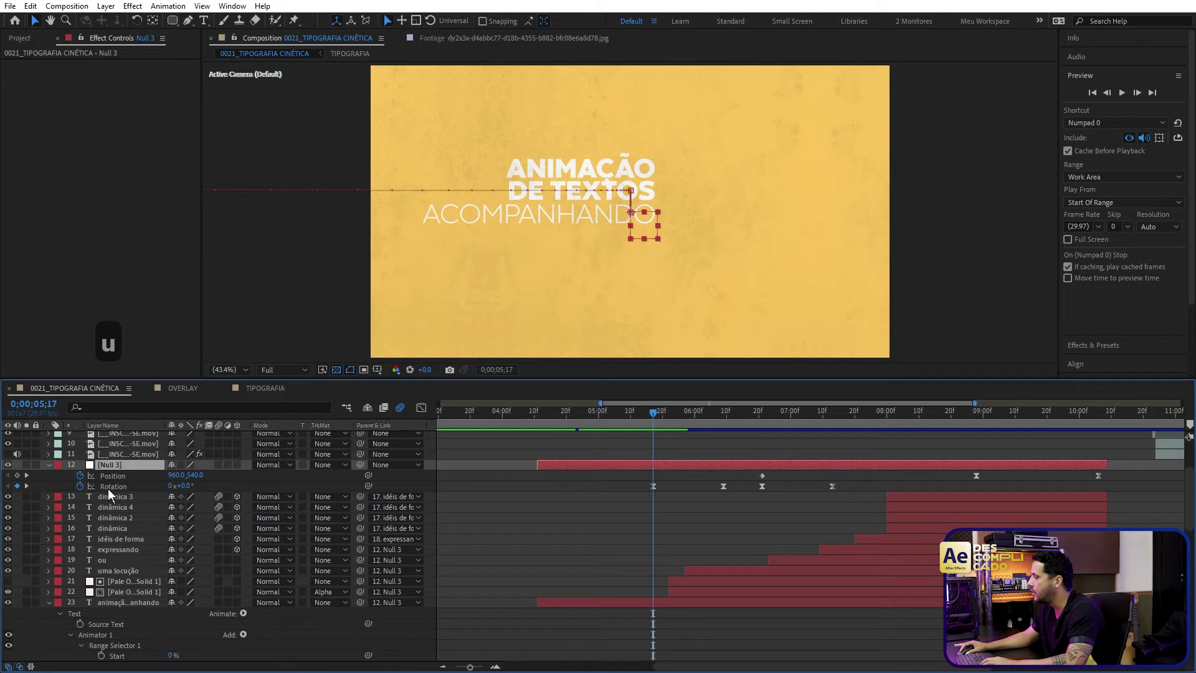
{"action": "left_click", "coordinate": [656, 601]}
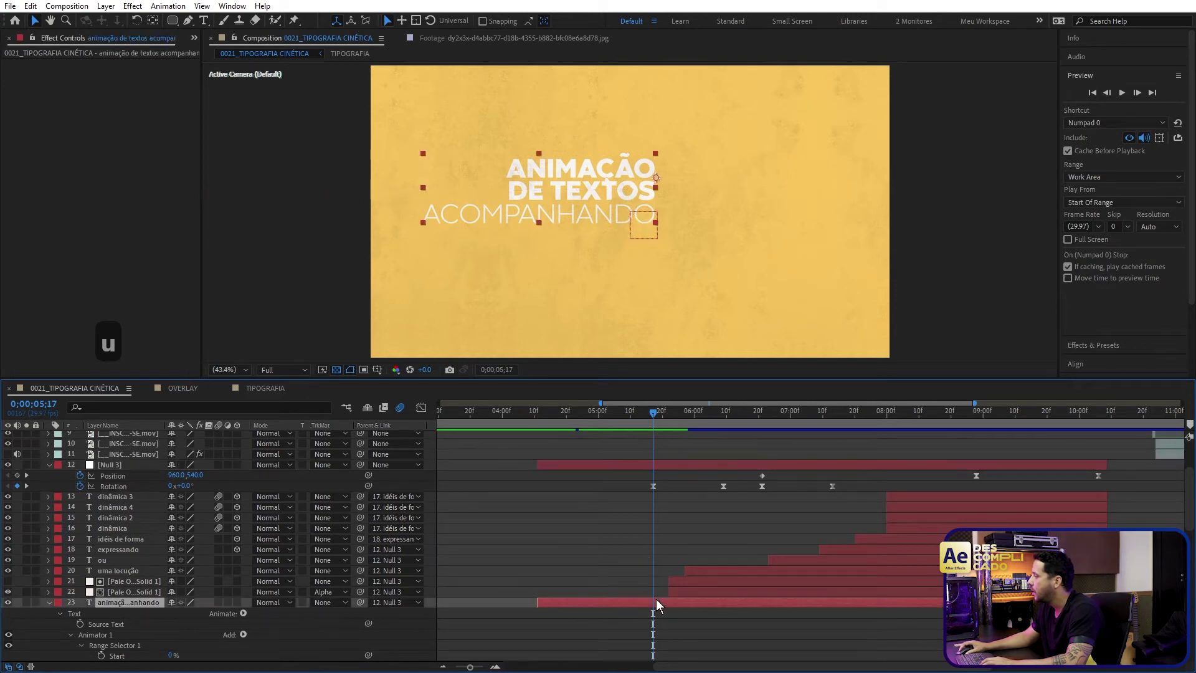
Step: Scrub to 0;00;06;24, examine the two Pale Orange Solid 1 layers and view the lower one's track matte options
{"action": "left_click_drag", "start_coordinate": [653, 416], "coordinate": [773, 436]}
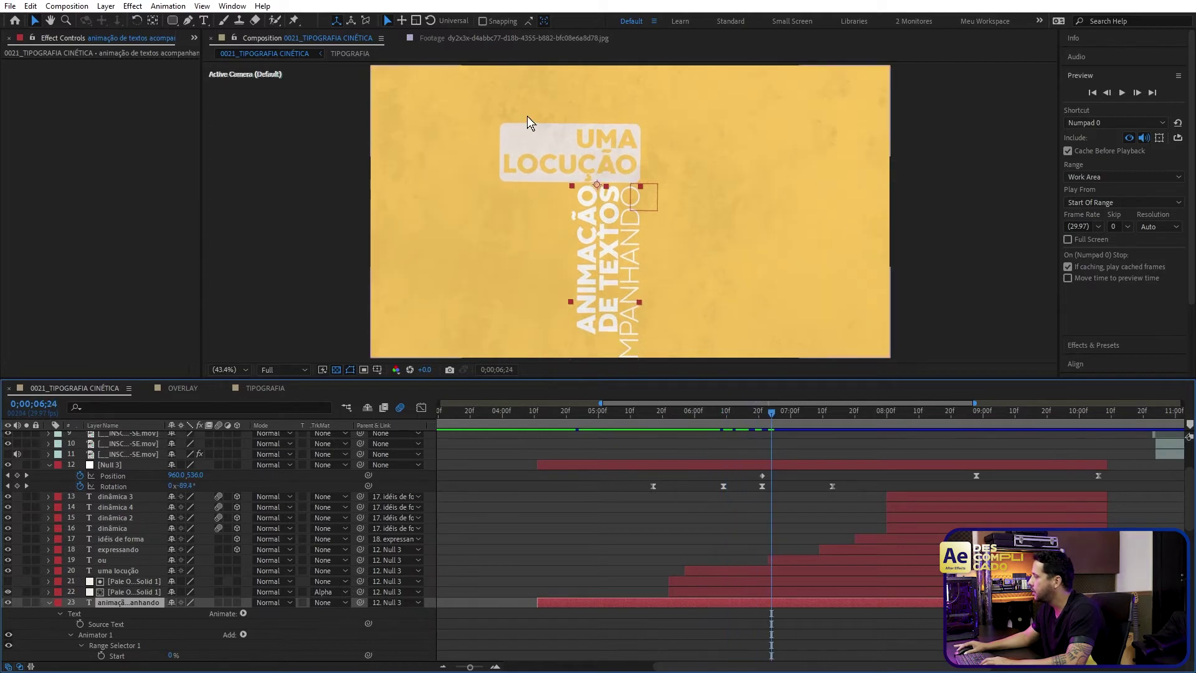
{"action": "left_click", "coordinate": [145, 584]}
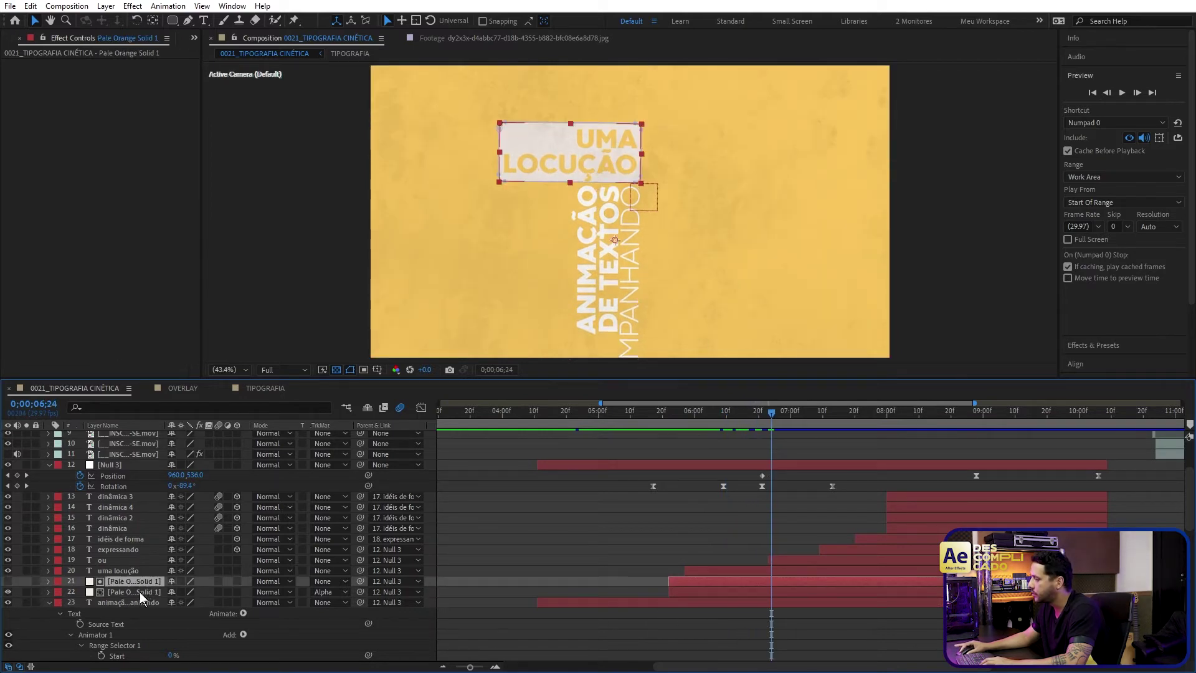
{"action": "left_click", "coordinate": [143, 592]}
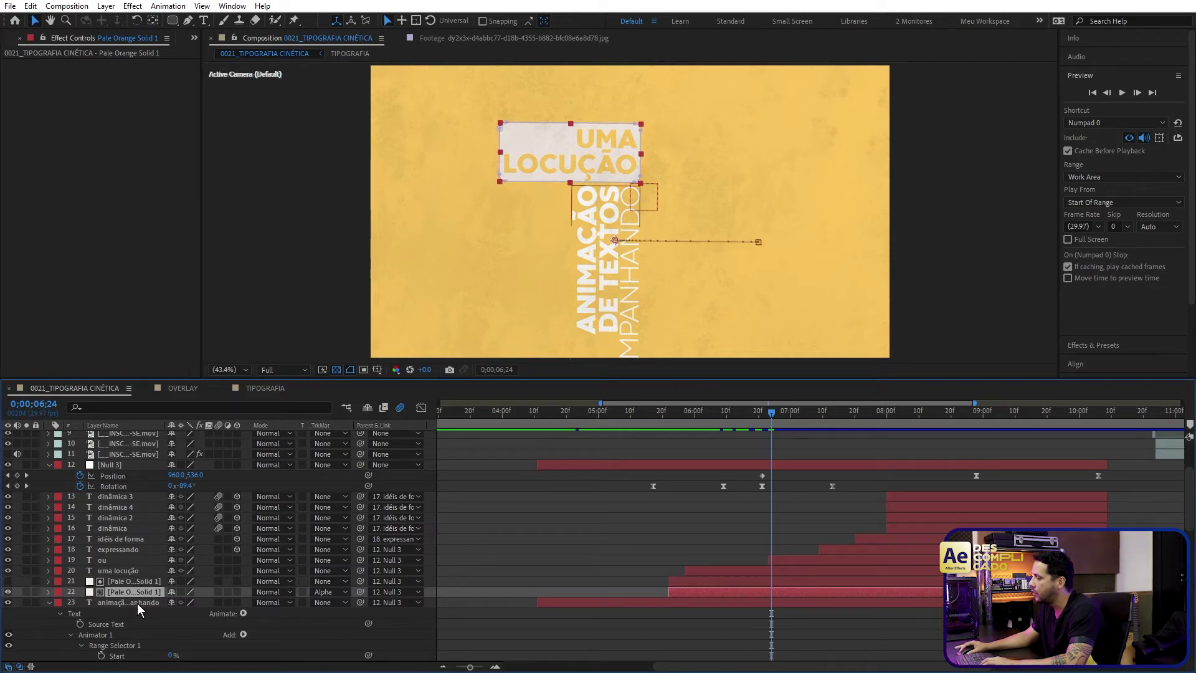
{"action": "left_click", "coordinate": [139, 582]}
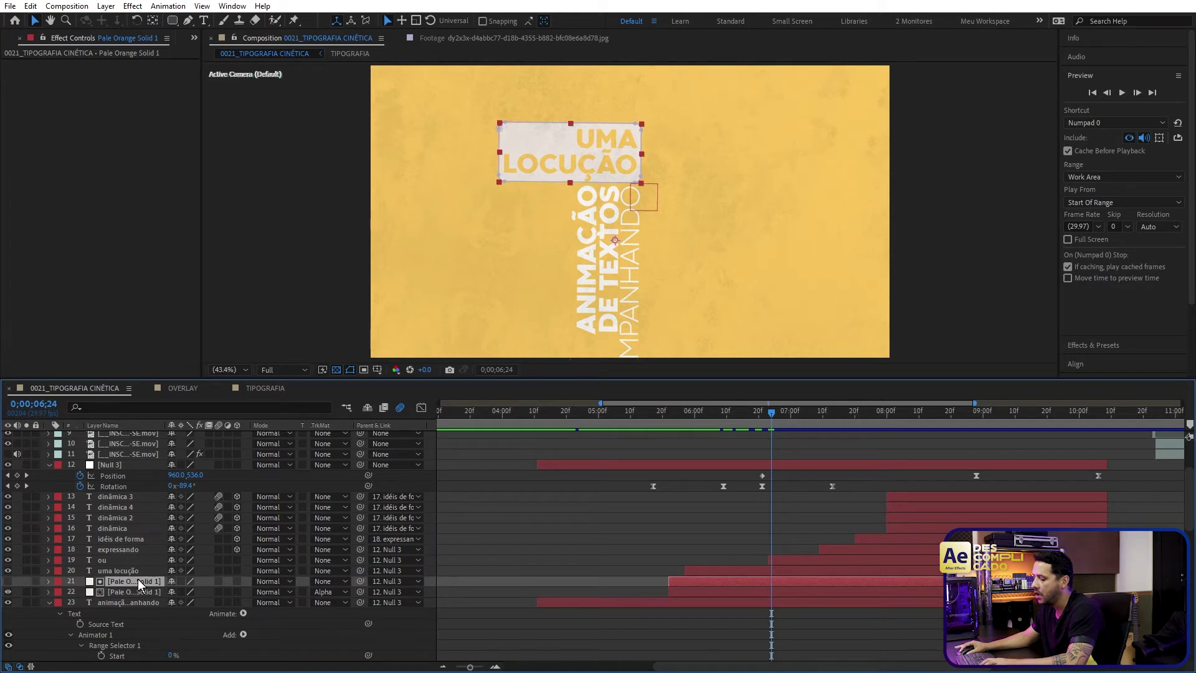
{"action": "left_click", "coordinate": [133, 589]}
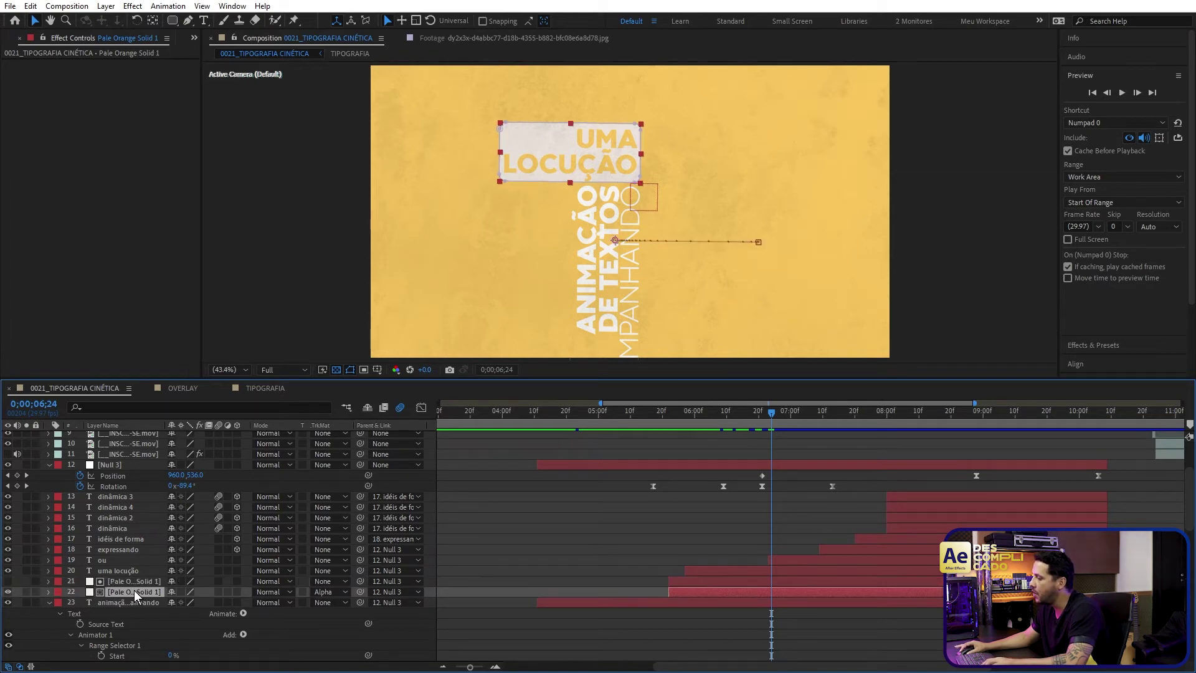
{"action": "left_click", "coordinate": [335, 592]}
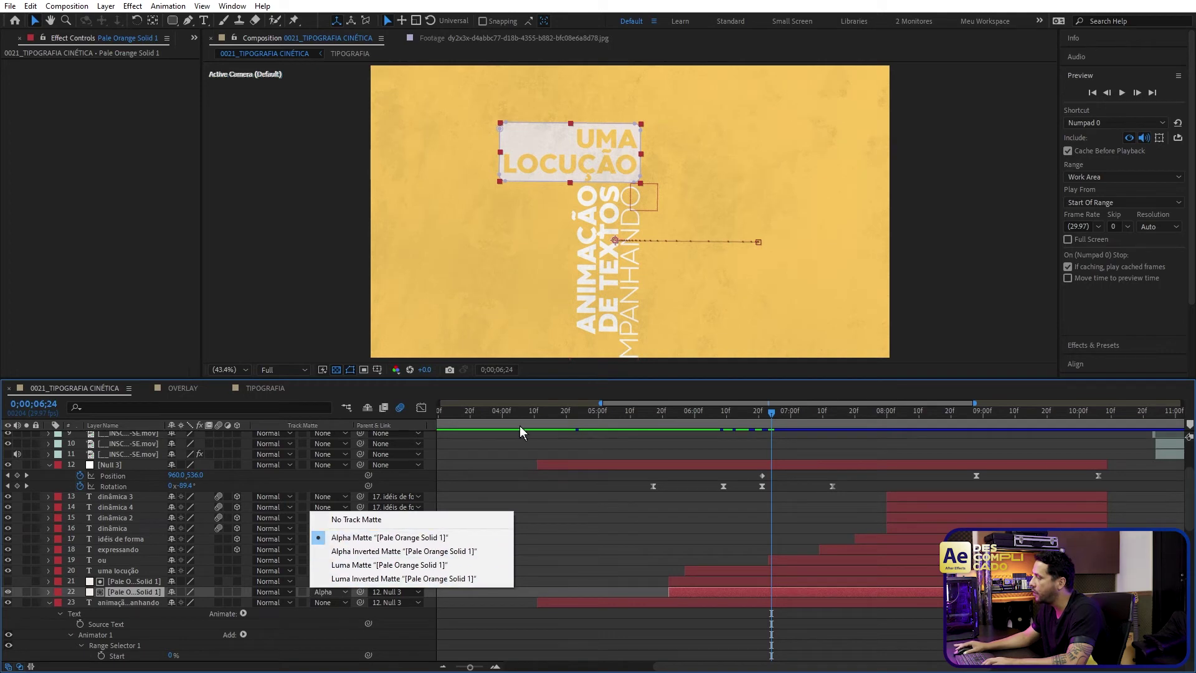
{"action": "left_click", "coordinate": [644, 514]}
Step: Reveal the lower Pale Orange Solid 1's Position keyframes and scrub between 0;00;05;24 and 0;00;06;16 to preview the matte wipe
{"action": "left_click", "coordinate": [700, 592]}
{"action": "key", "text": "u"}
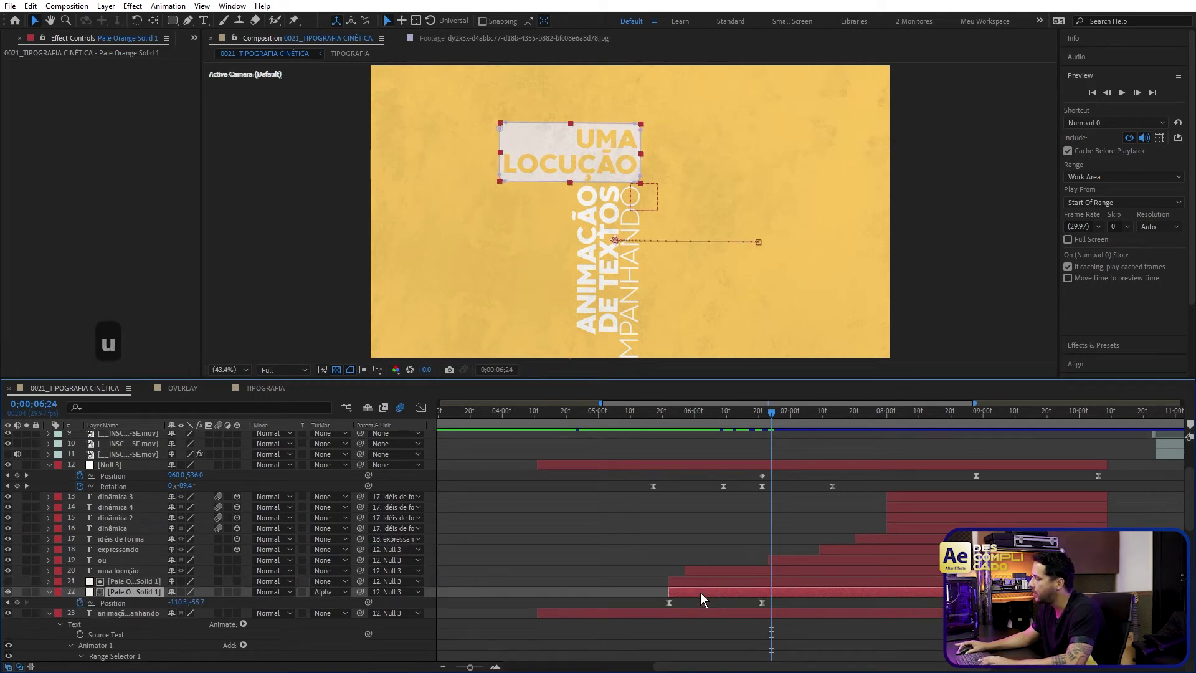
{"action": "left_click_drag", "start_coordinate": [755, 416], "coordinate": [692, 414]}
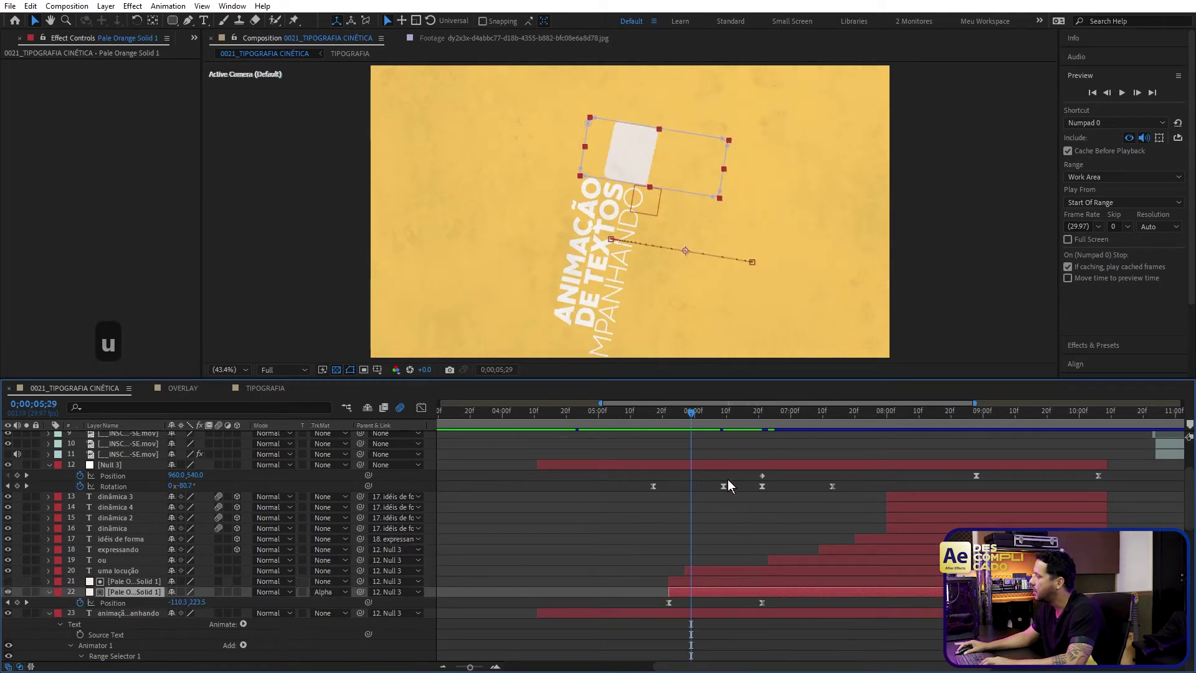
{"action": "mouse_move", "coordinate": [692, 416]}
{"action": "left_mouse_down"}
{"action": "mouse_move", "coordinate": [766, 416]}
{"action": "mouse_move", "coordinate": [705, 415]}
{"action": "mouse_move", "coordinate": [758, 432]}
{"action": "mouse_move", "coordinate": [682, 414]}
{"action": "mouse_move", "coordinate": [697, 415]}
{"action": "left_mouse_up"}
{"action": "left_click", "coordinate": [698, 583]}
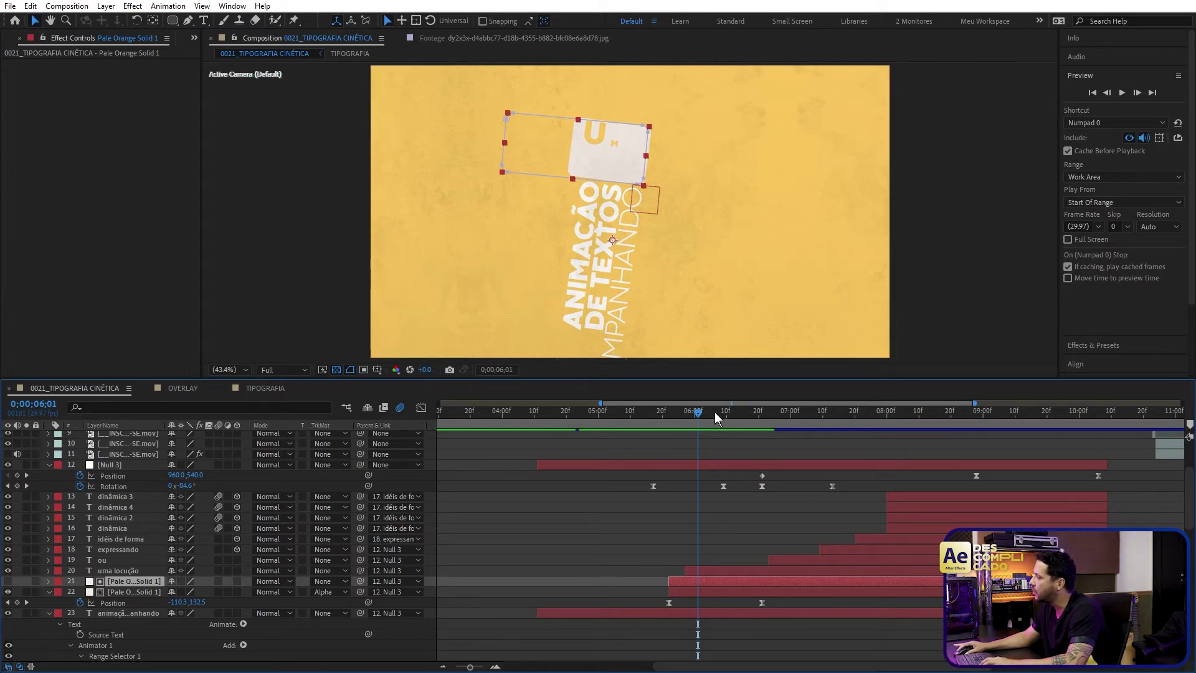
{"action": "left_click", "coordinate": [690, 593]}
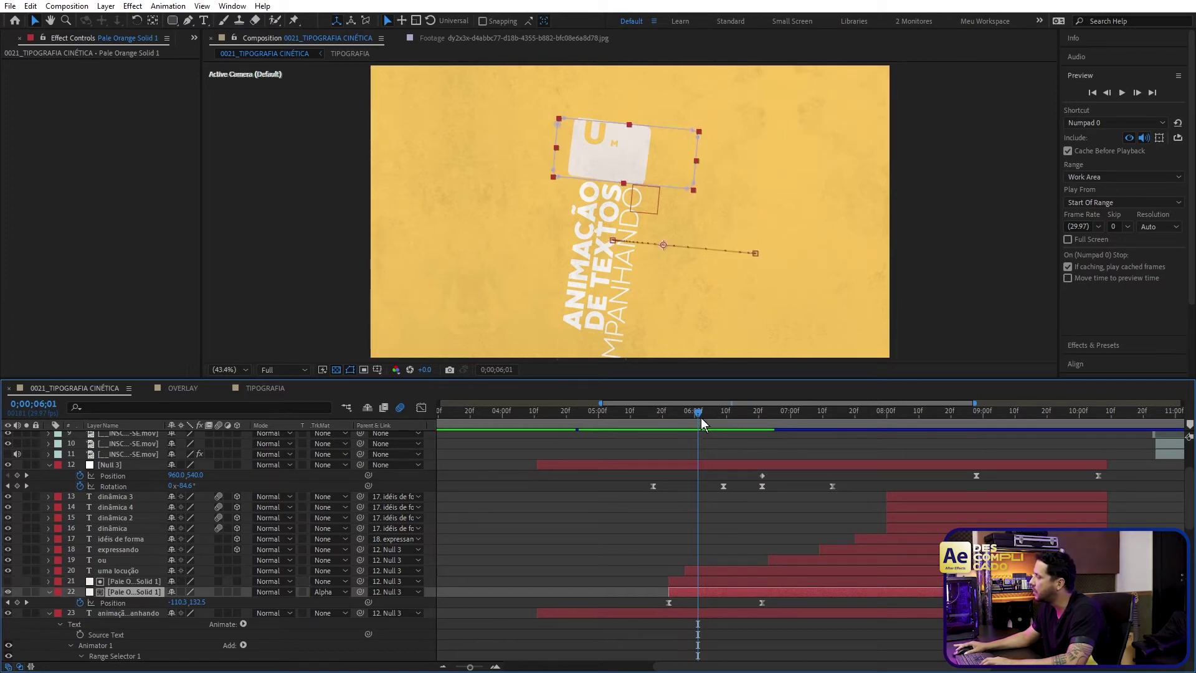
{"action": "left_click_drag", "start_coordinate": [699, 414], "coordinate": [674, 411]}
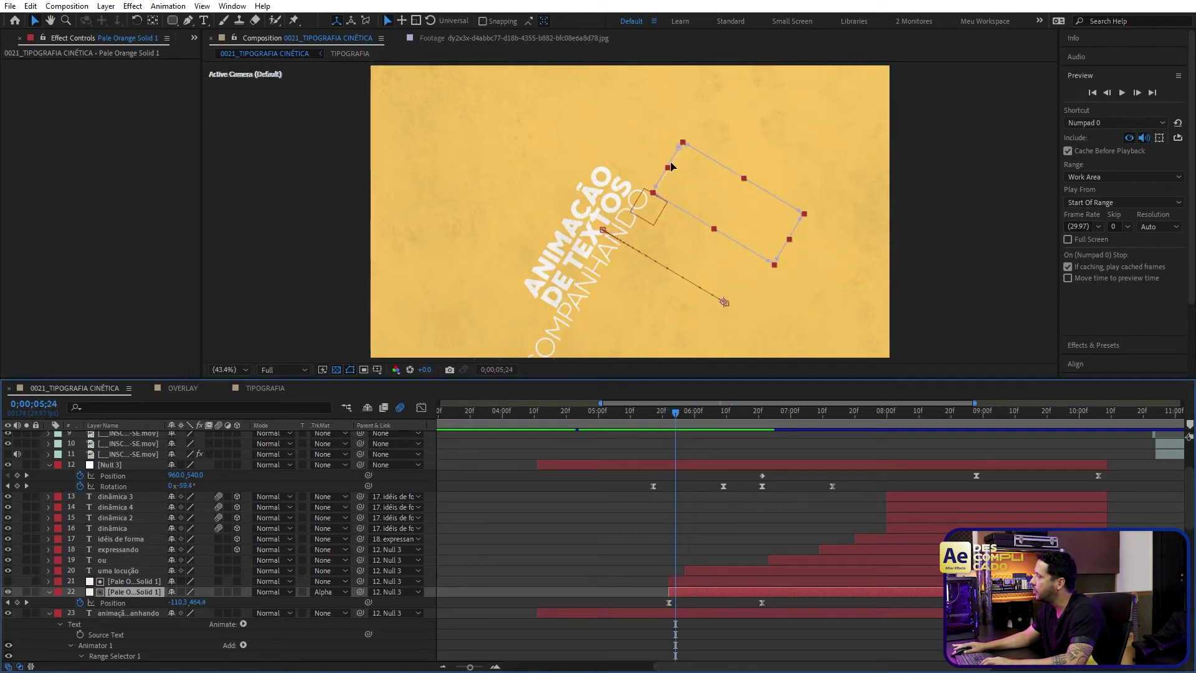
{"action": "left_click_drag", "start_coordinate": [677, 413], "coordinate": [747, 420]}
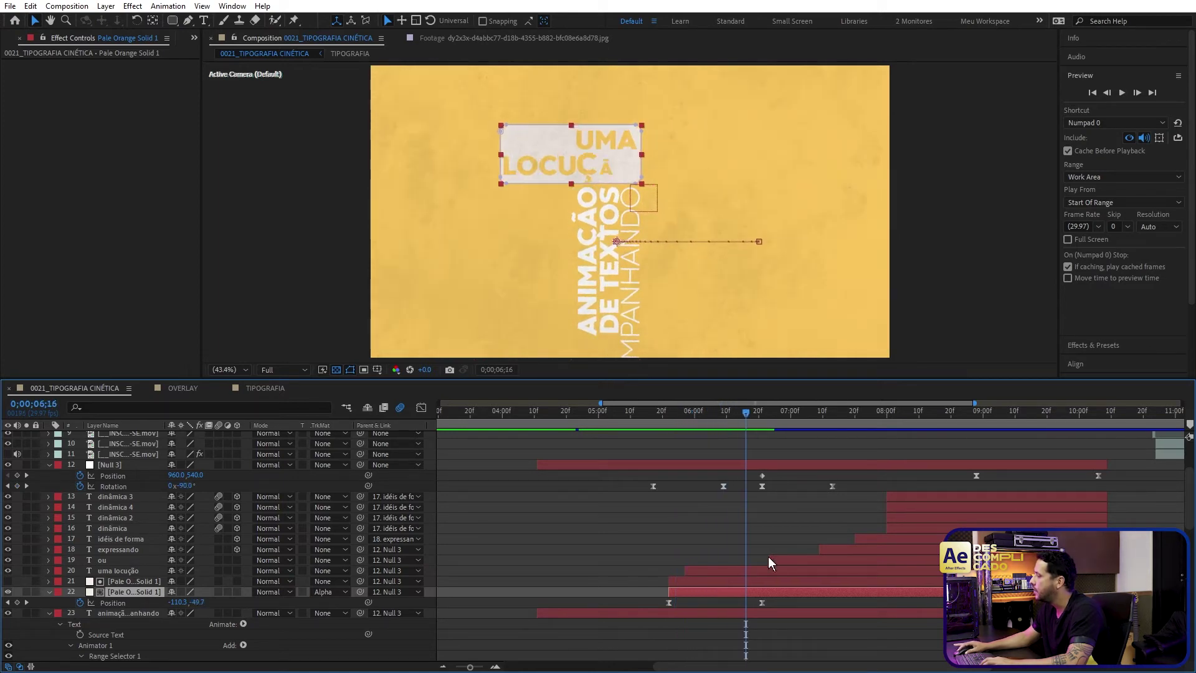
{"action": "left_click", "coordinate": [49, 591]}
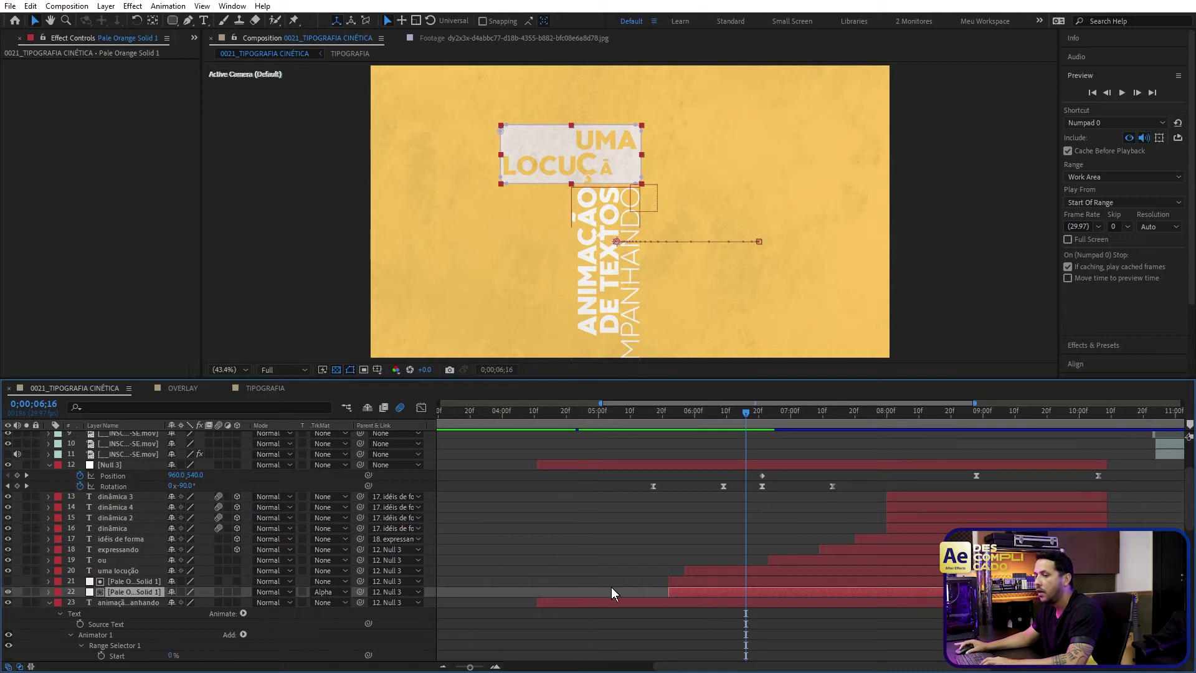
Step: Show the uma locução layer's modified properties, including both Scale animators, and scrub through its letter-by-letter reveal to 0;00;06;17
{"action": "scroll", "coordinate": [709, 553], "scroll_direction": "up", "scroll_amount": 1}
{"action": "left_click_drag", "start_coordinate": [689, 421], "coordinate": [752, 416]}
{"action": "left_click", "coordinate": [460, 602]}
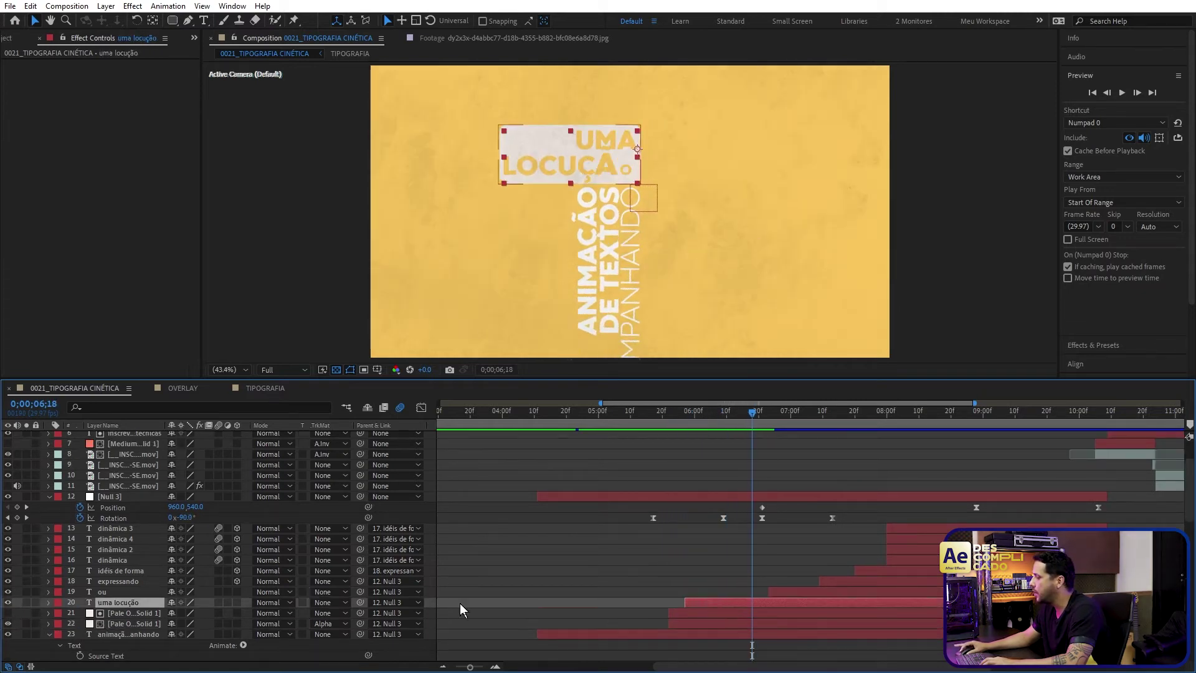
{"action": "key", "text": "u"}
{"action": "key", "text": "u"}
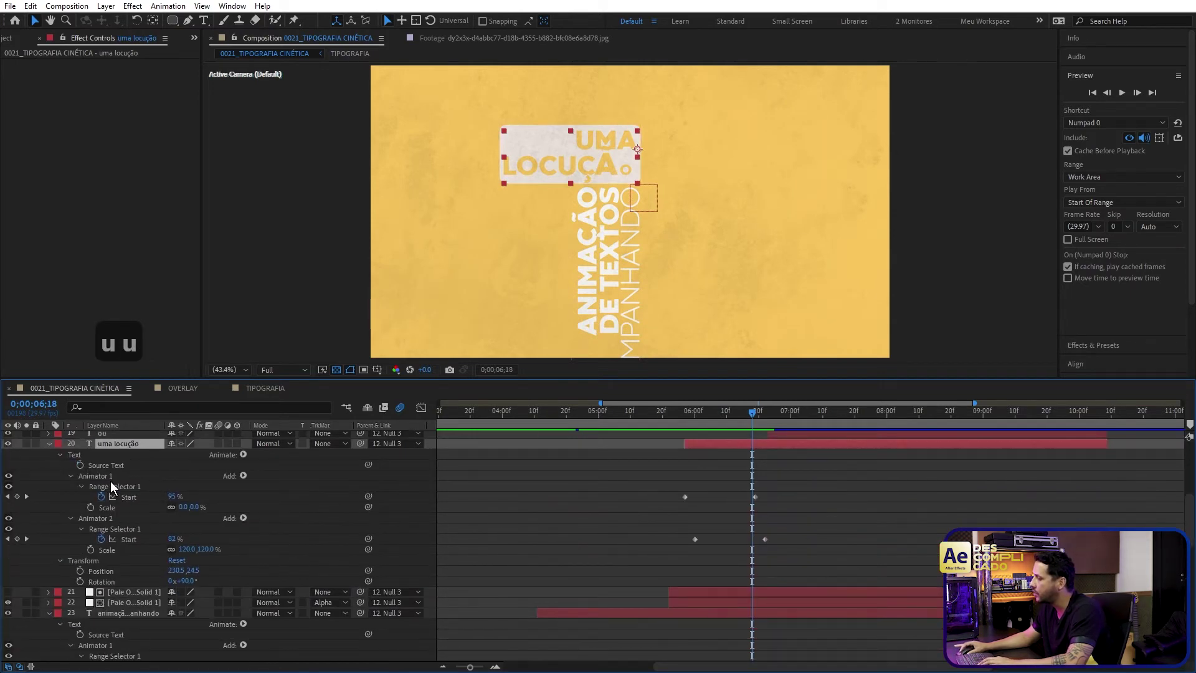
{"action": "left_click_drag", "start_coordinate": [675, 412], "coordinate": [730, 413]}
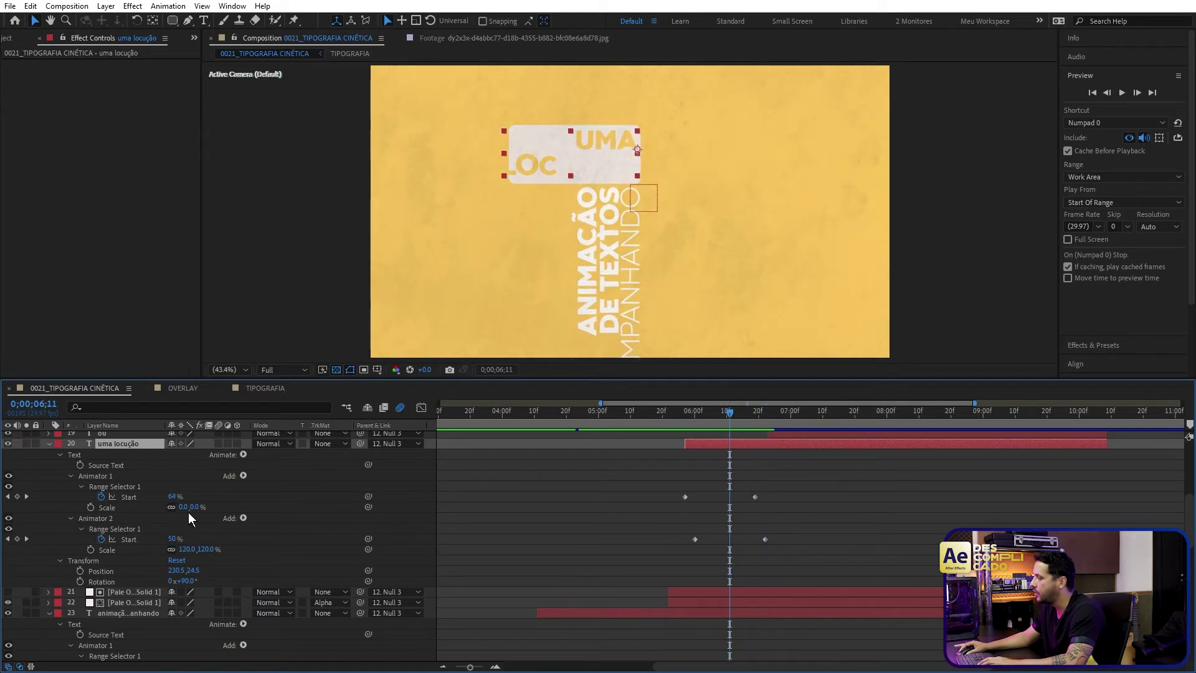
{"action": "left_click_drag", "start_coordinate": [678, 424], "coordinate": [749, 435]}
{"action": "scroll", "coordinate": [723, 506], "scroll_direction": "up", "scroll_amount": 2}
{"action": "scroll", "coordinate": [722, 507], "scroll_direction": "up", "scroll_amount": 2}
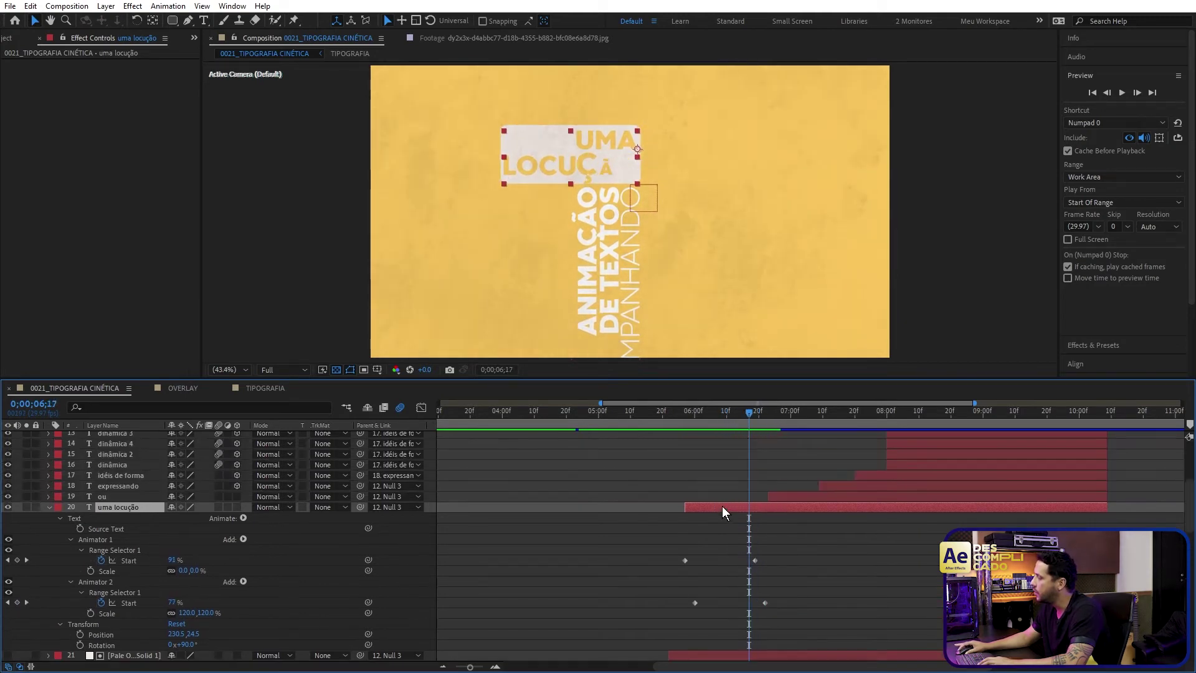
{"action": "key", "text": "l"}
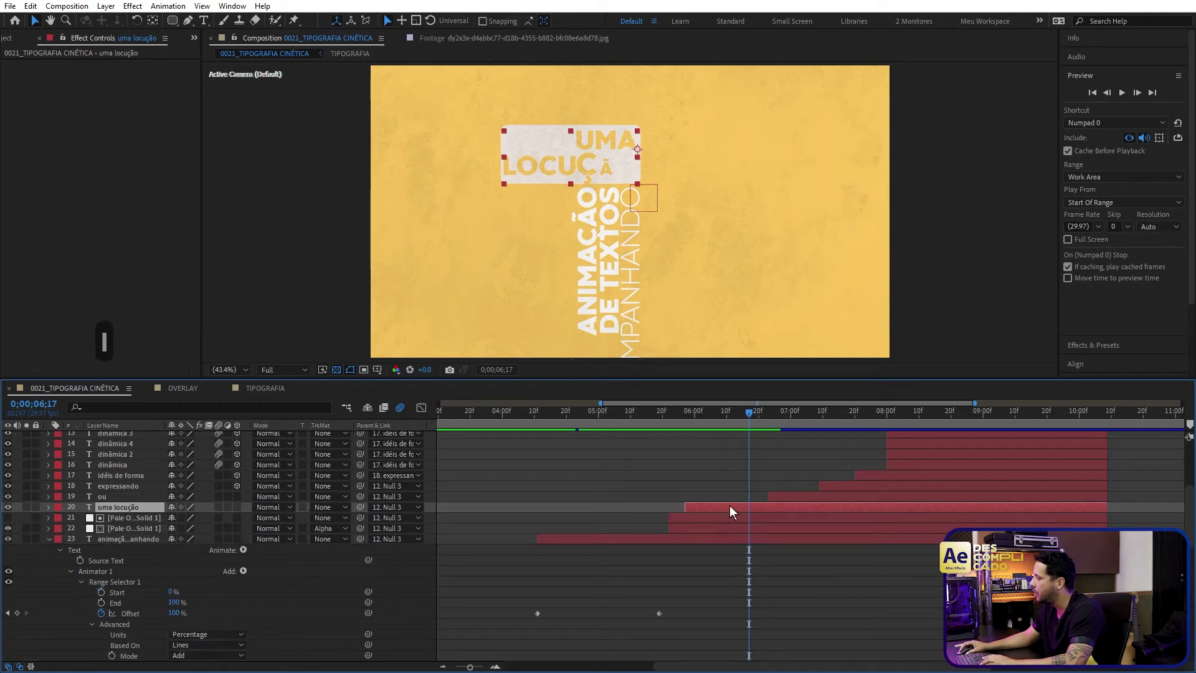
Step: Scrub to 0;00;07;12 and locate the Medium Cyan Solid 1 background layer that begins just before that time
{"action": "left_click_drag", "start_coordinate": [745, 413], "coordinate": [792, 419]}
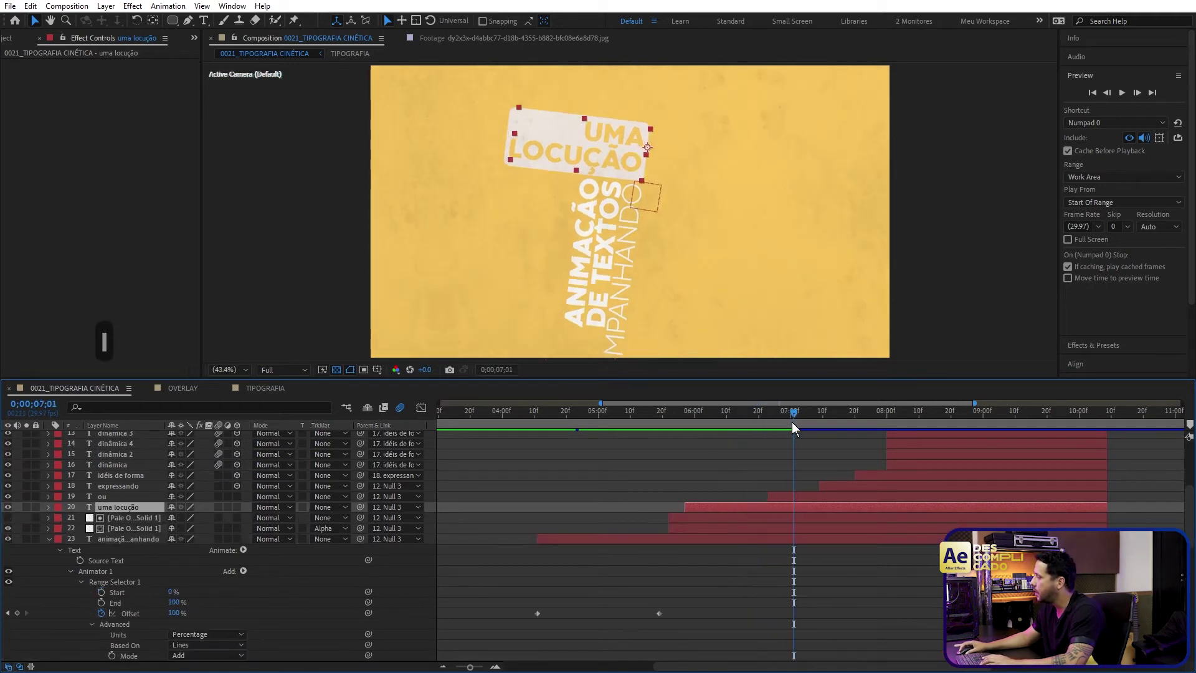
{"action": "scroll", "coordinate": [773, 454], "scroll_direction": "up", "scroll_amount": 2}
{"action": "scroll", "coordinate": [772, 453], "scroll_direction": "up", "scroll_amount": 4}
{"action": "left_click_drag", "start_coordinate": [800, 413], "coordinate": [829, 430]}
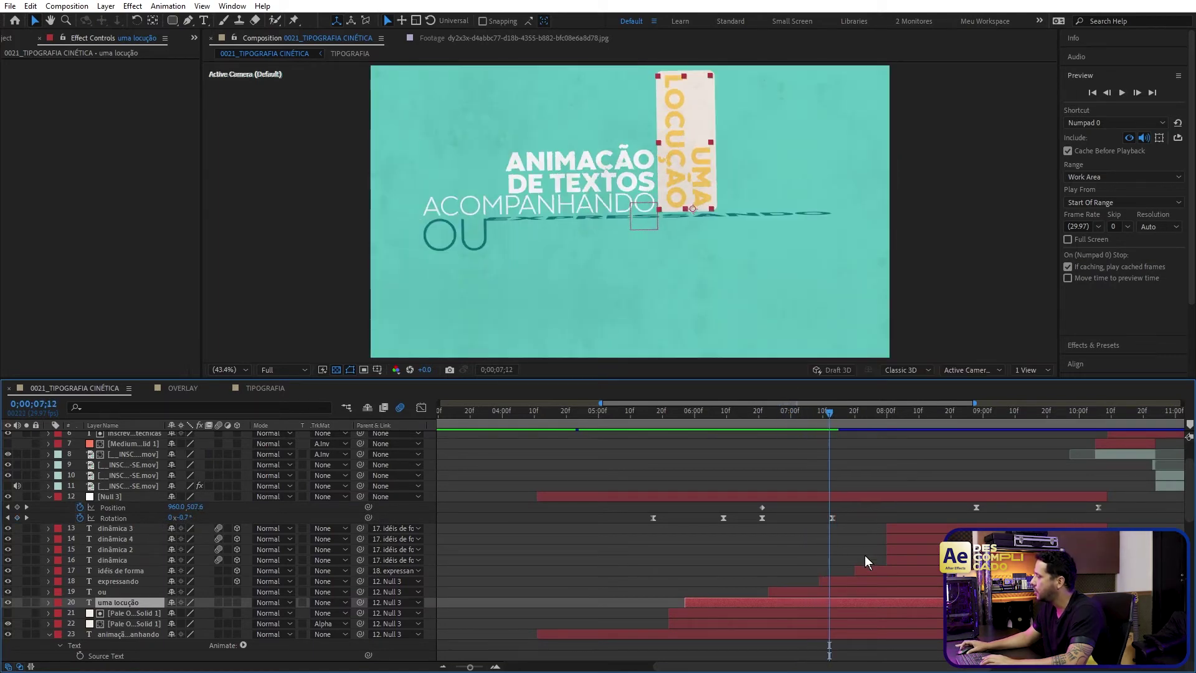
{"action": "scroll", "coordinate": [864, 555], "scroll_direction": "down", "scroll_amount": 10}
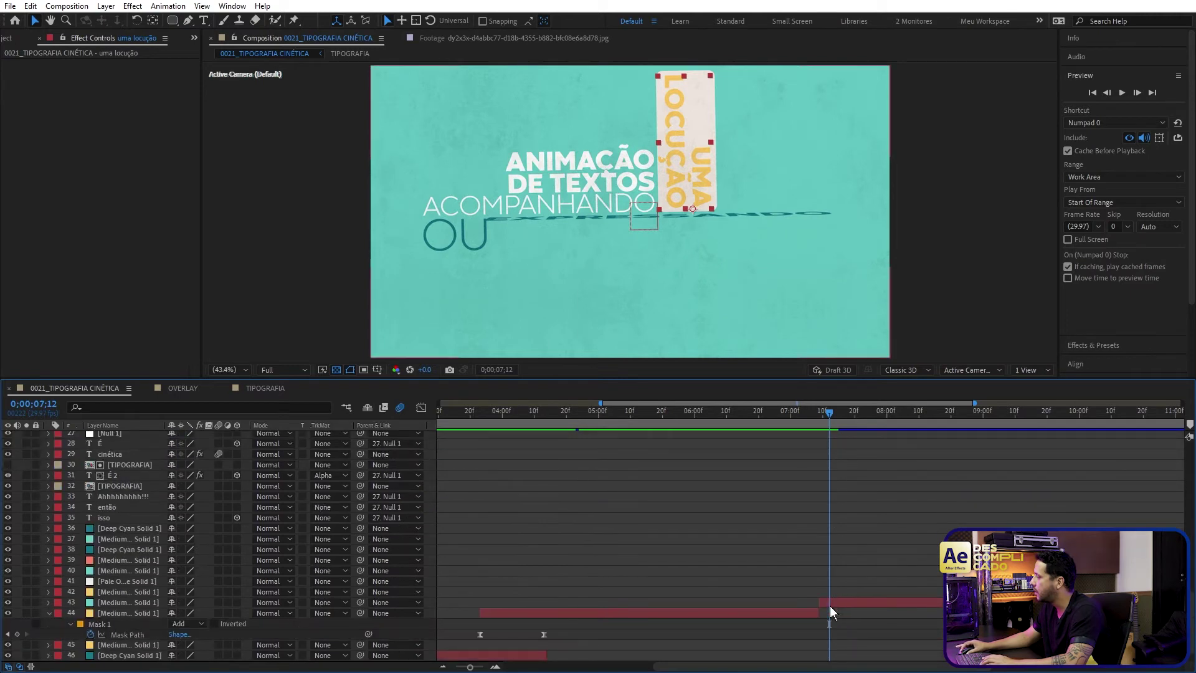
{"action": "left_click", "coordinate": [830, 605]}
{"action": "scroll", "coordinate": [831, 536], "scroll_direction": "up", "scroll_amount": 10}
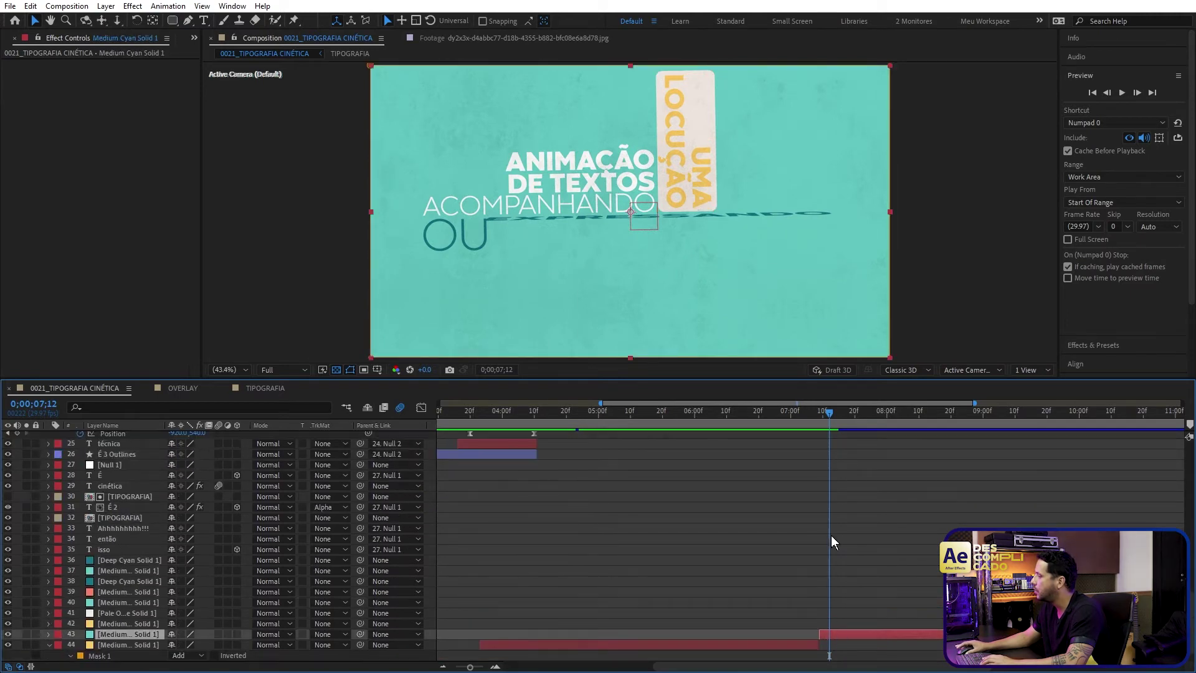
Step: Preview the unfolding of the expressando, idéis de forma and dinâmica lines, scrubbing to 0;00;08;29
{"action": "left_click_drag", "start_coordinate": [824, 416], "coordinate": [911, 402]}
{"action": "key", "text": "space"}
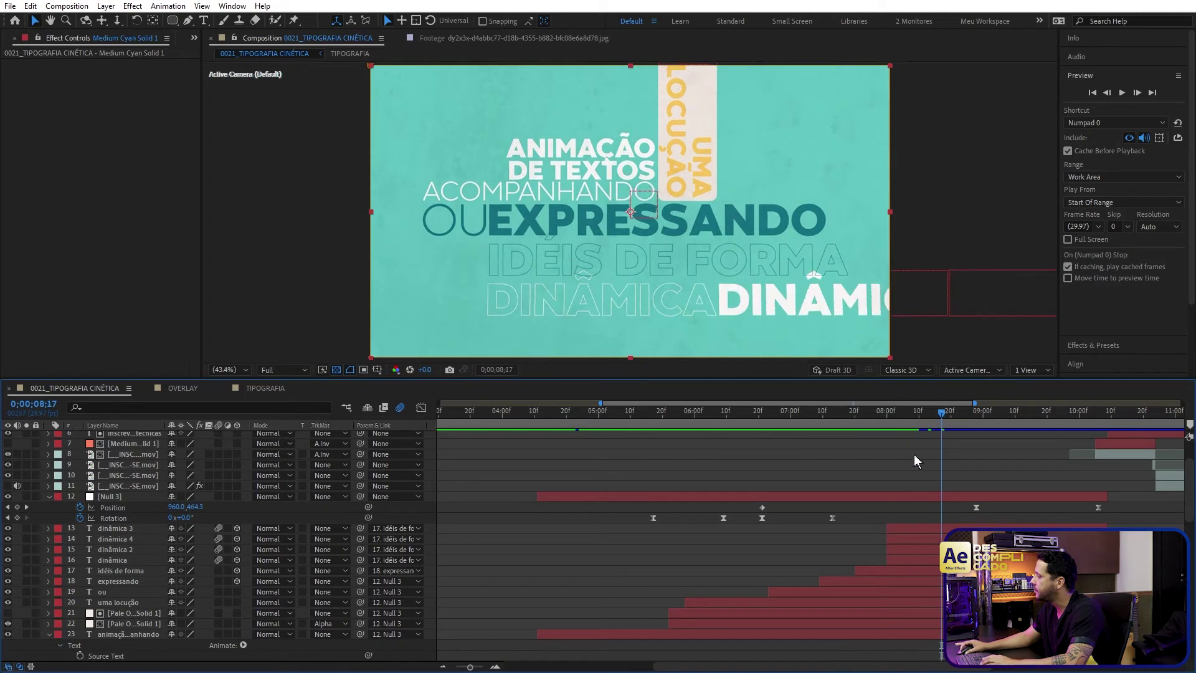
{"action": "left_click", "coordinate": [871, 576]}
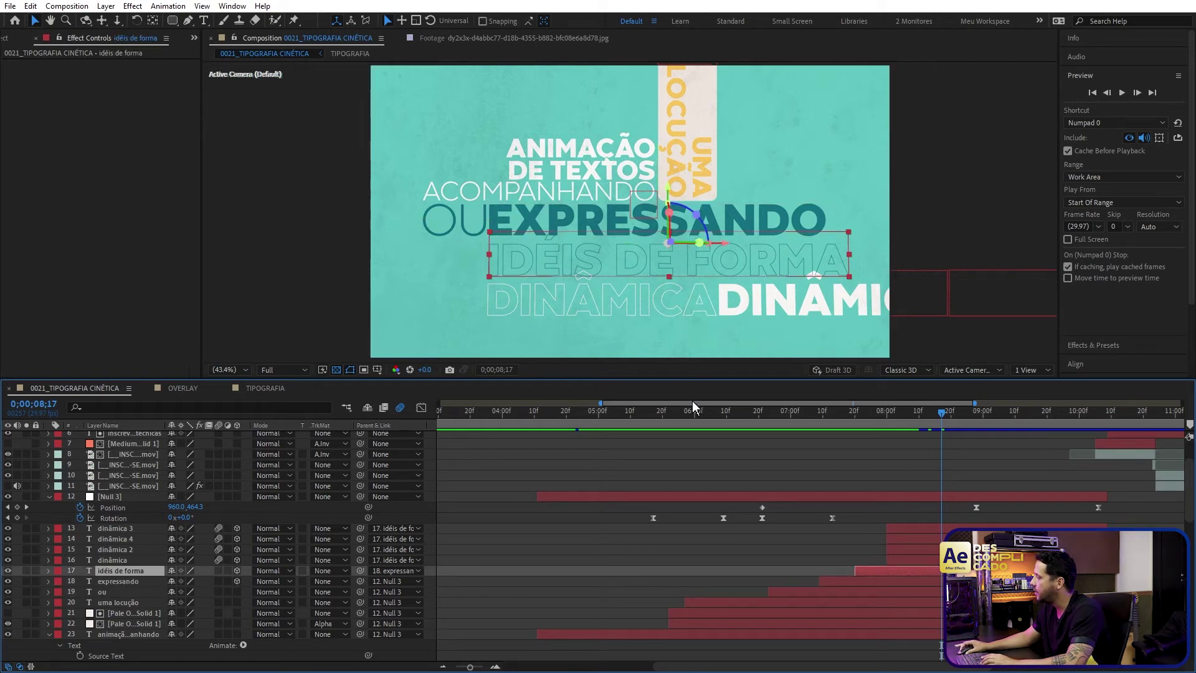
{"action": "left_click", "coordinate": [782, 412]}
{"action": "left_click_drag", "start_coordinate": [782, 417], "coordinate": [981, 446]}
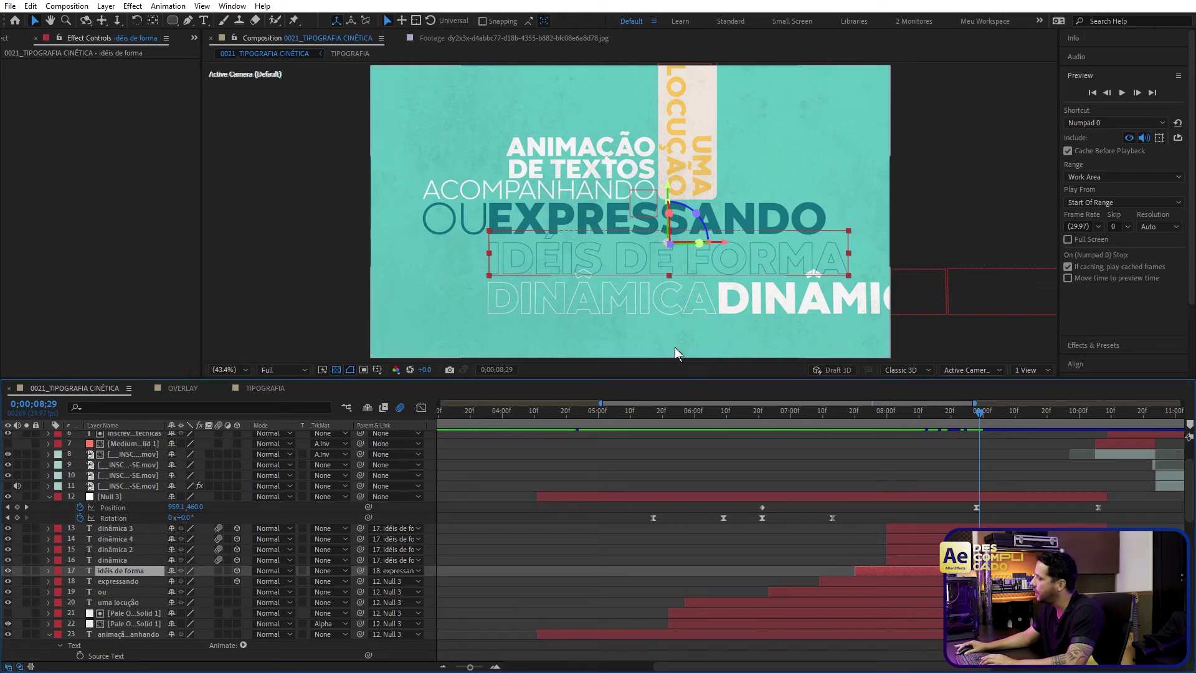
Step: Examine the parenting of the uma locução, expressando, idéis de forma and dinâmica text layers, selecting the last three together
{"action": "left_click", "coordinate": [832, 579]}
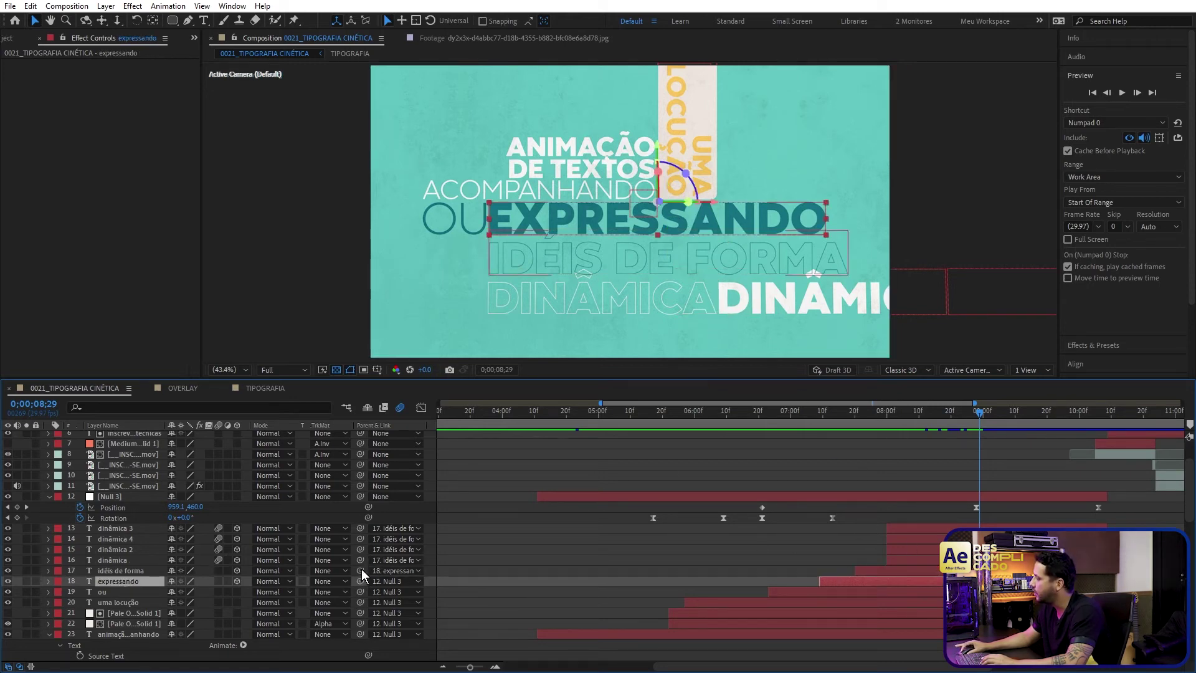
{"action": "left_click", "coordinate": [689, 603]}
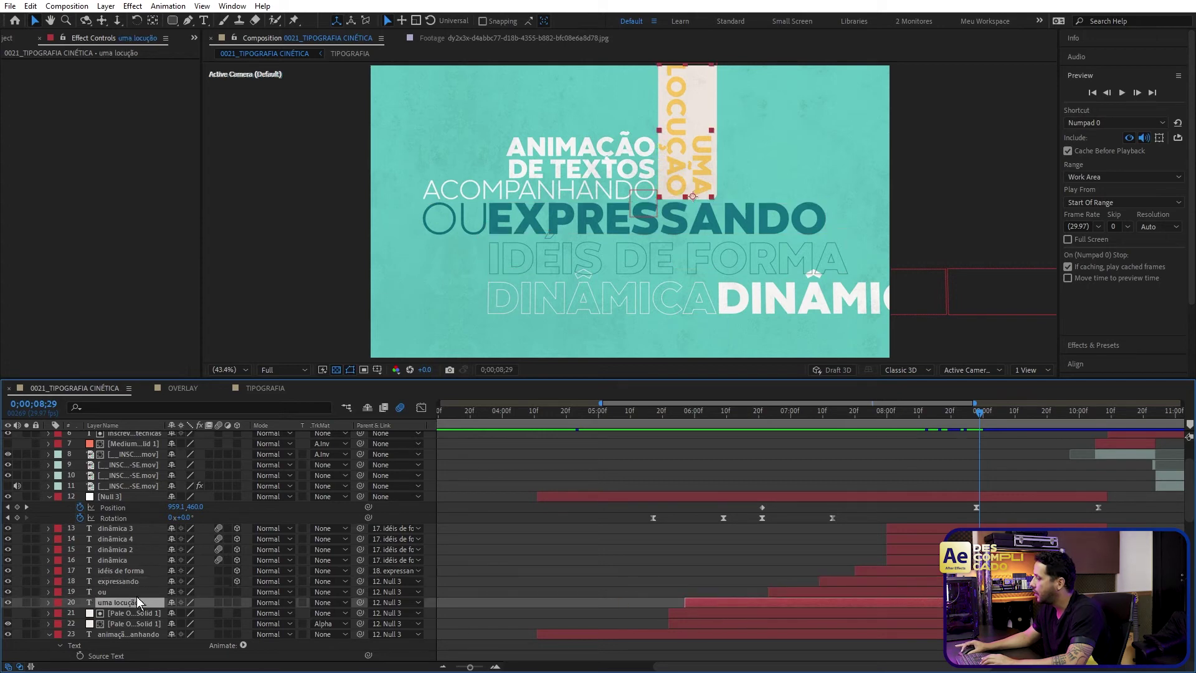
{"action": "left_click", "coordinate": [139, 578]}
{"action": "left_click", "coordinate": [136, 570]}
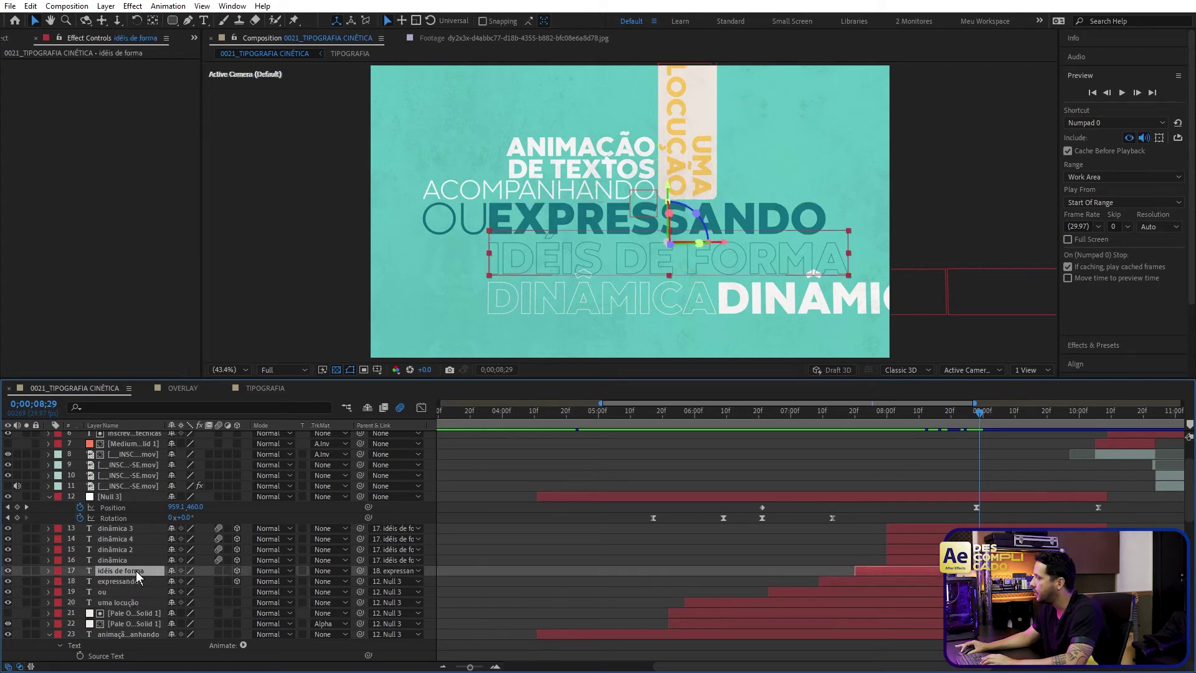
{"action": "left_click", "coordinate": [125, 559], "text": "ctrl"}
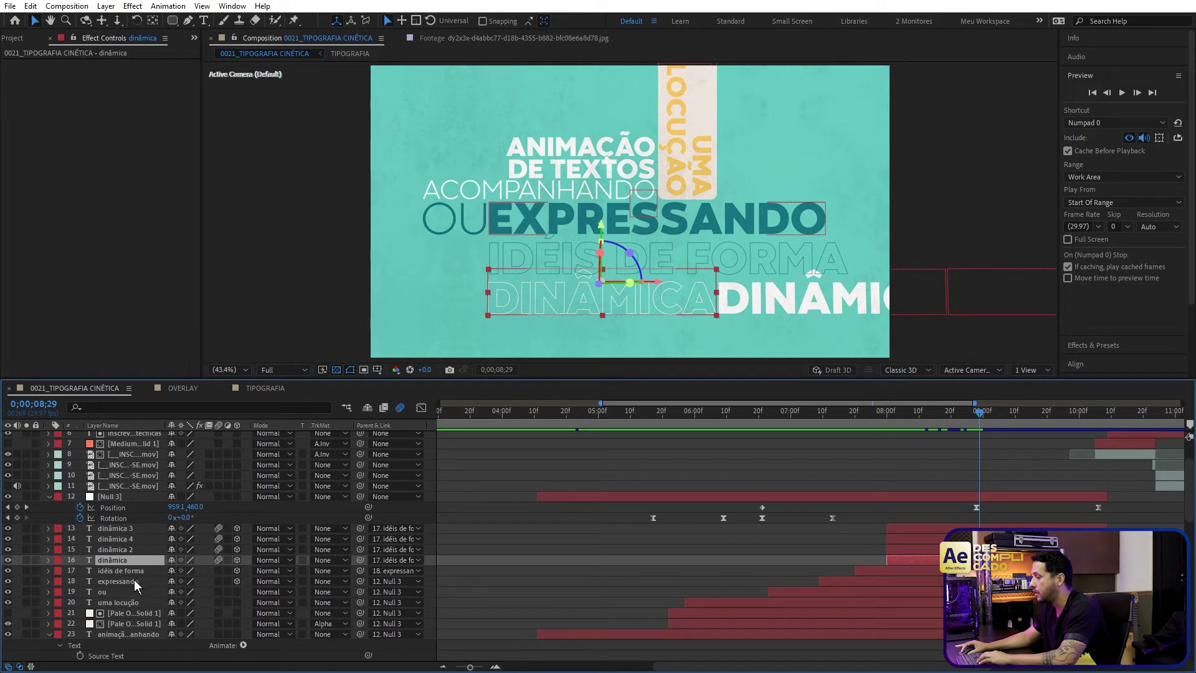
{"action": "left_click", "coordinate": [135, 579], "text": "ctrl"}
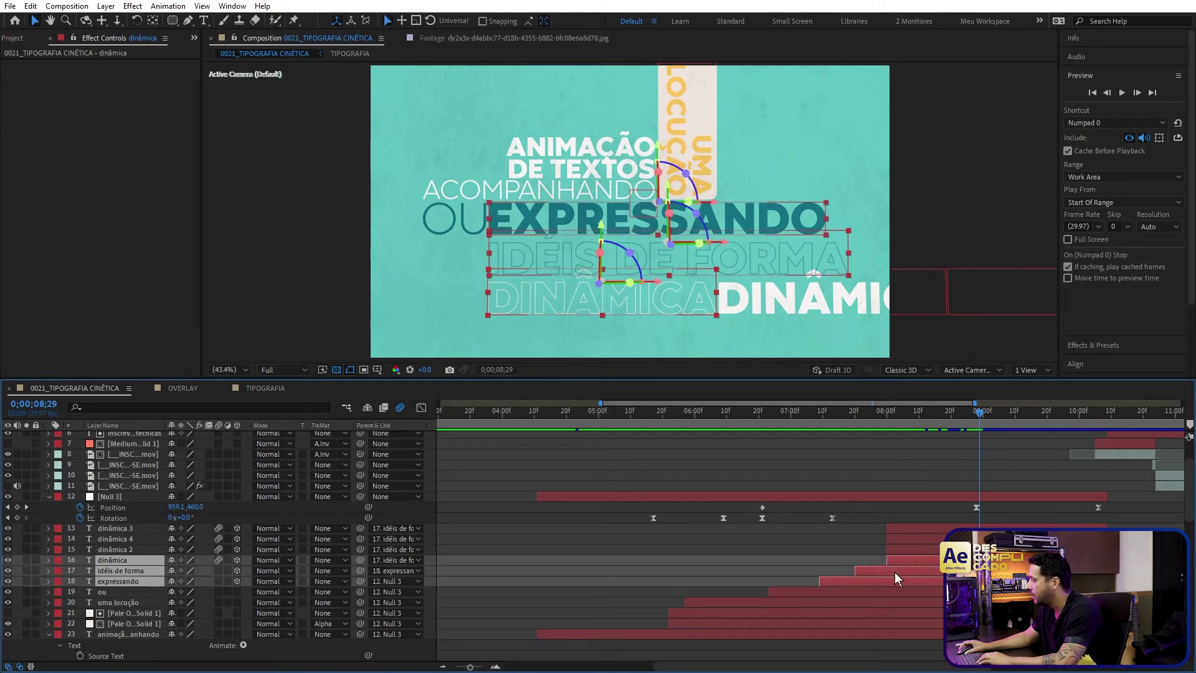
{"action": "left_click", "coordinate": [835, 579]}
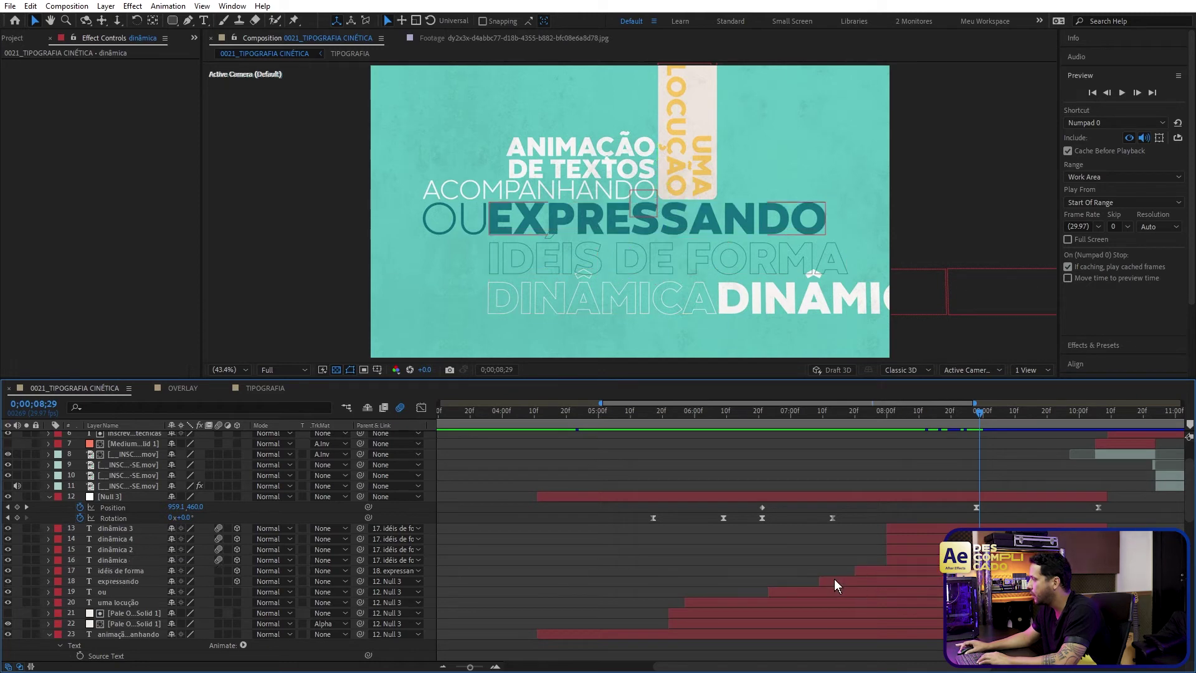
Step: Scrub to 0;00;07;25, view the idéis de forma layer's X Rotation keyframes, and select its parent layer expressando
{"action": "left_click_drag", "start_coordinate": [795, 414], "coordinate": [872, 417]}
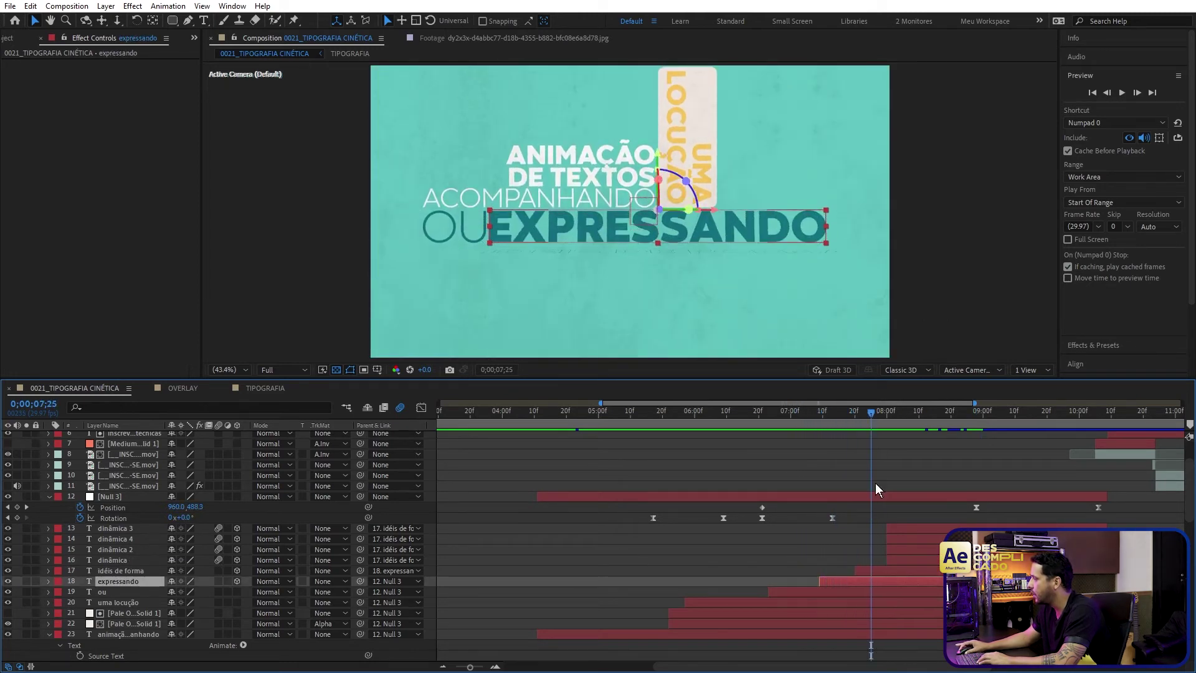
{"action": "left_click", "coordinate": [873, 573]}
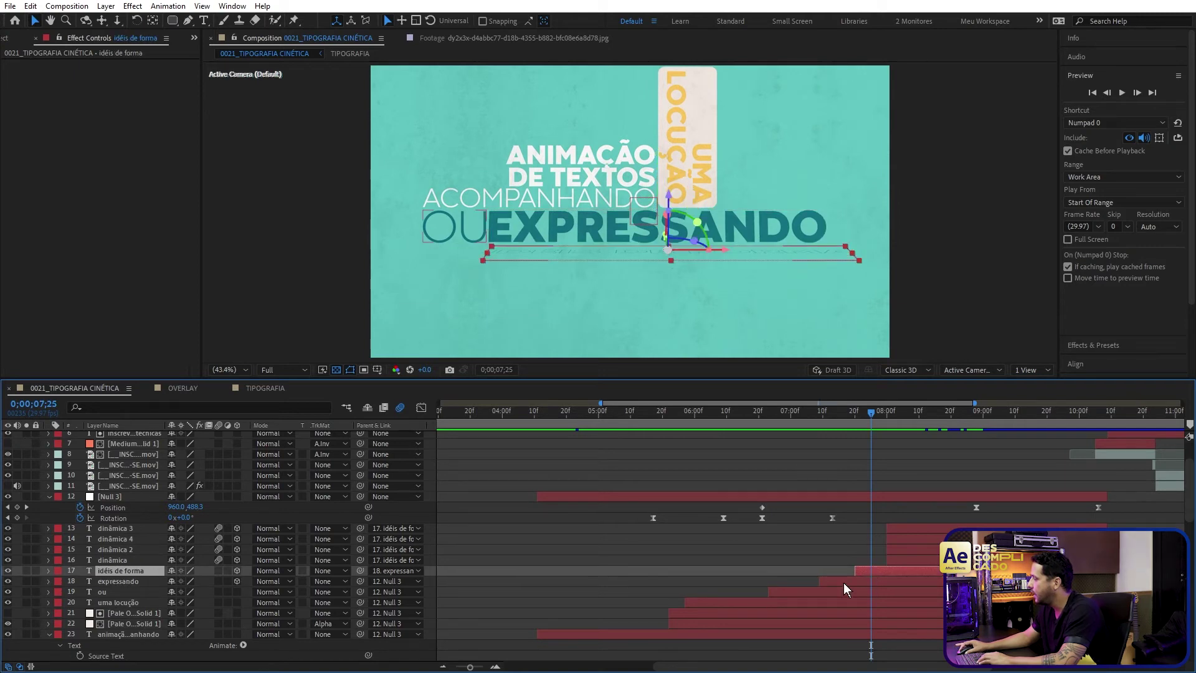
{"action": "key", "text": "u"}
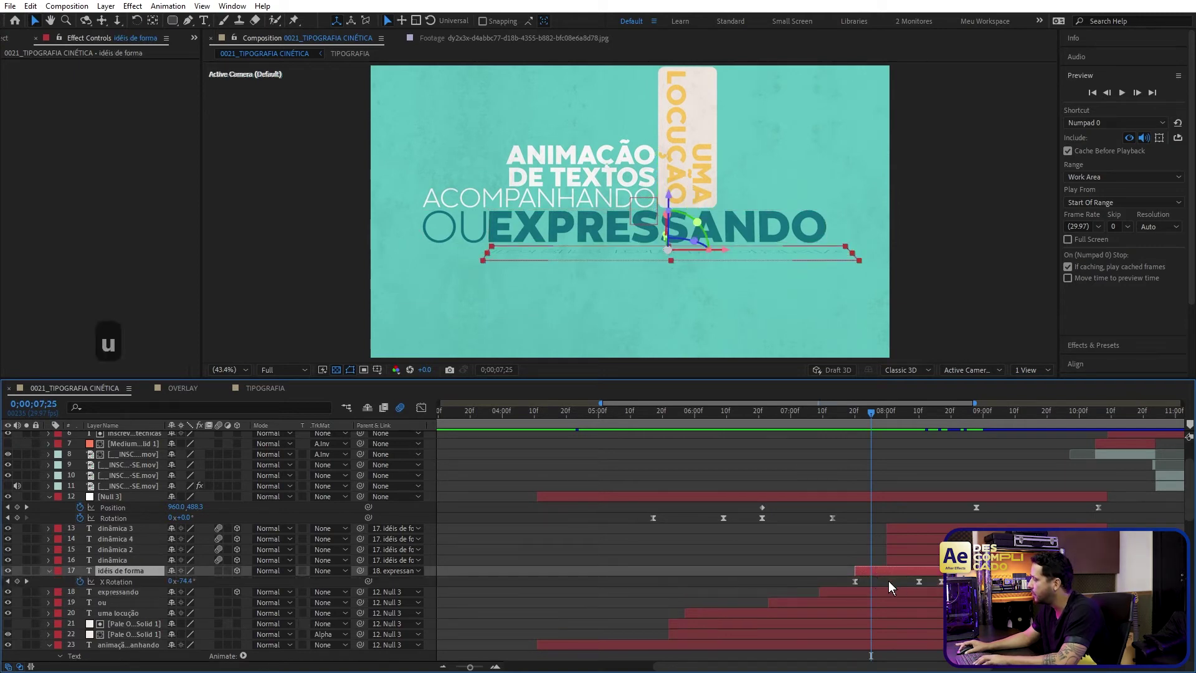
{"action": "key", "text": "u"}
{"action": "left_click", "coordinate": [888, 577]}
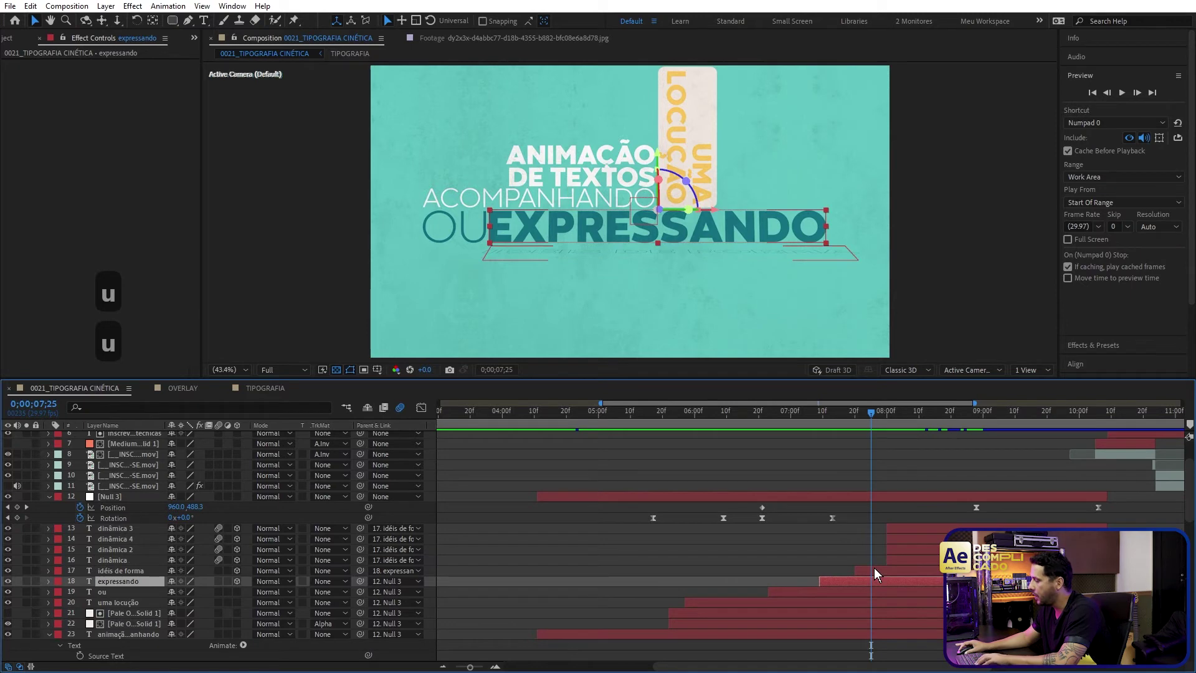
Step: Reveal the expressando layer's X Rotation keyframes and move the third one to 0;00;08;07
{"action": "key", "text": "u"}
{"action": "left_click_drag", "start_coordinate": [869, 413], "coordinate": [877, 458]}
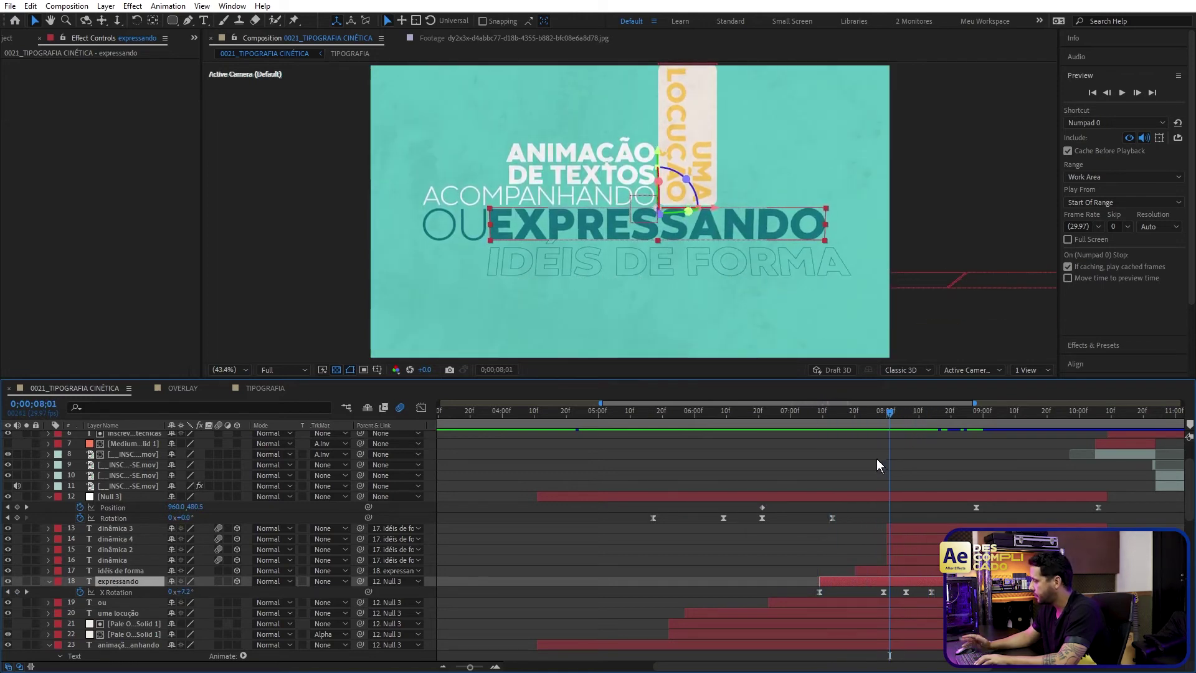
{"action": "left_click_drag", "start_coordinate": [883, 409], "coordinate": [883, 410]}
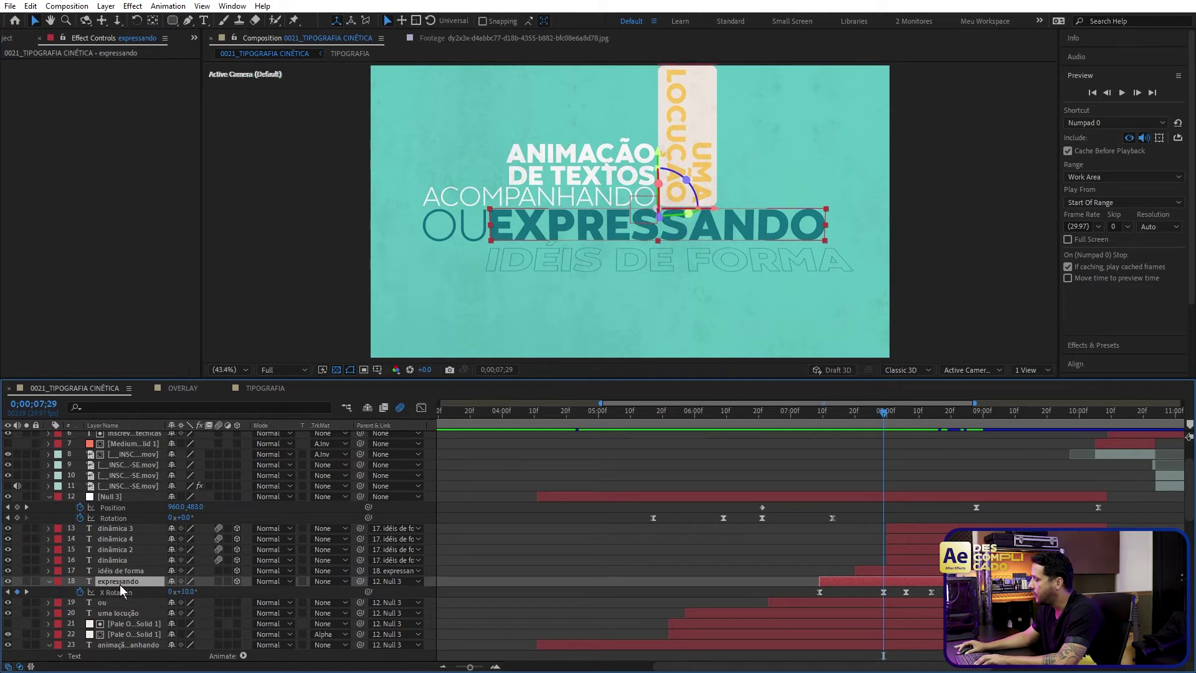
{"action": "left_click", "coordinate": [883, 593]}
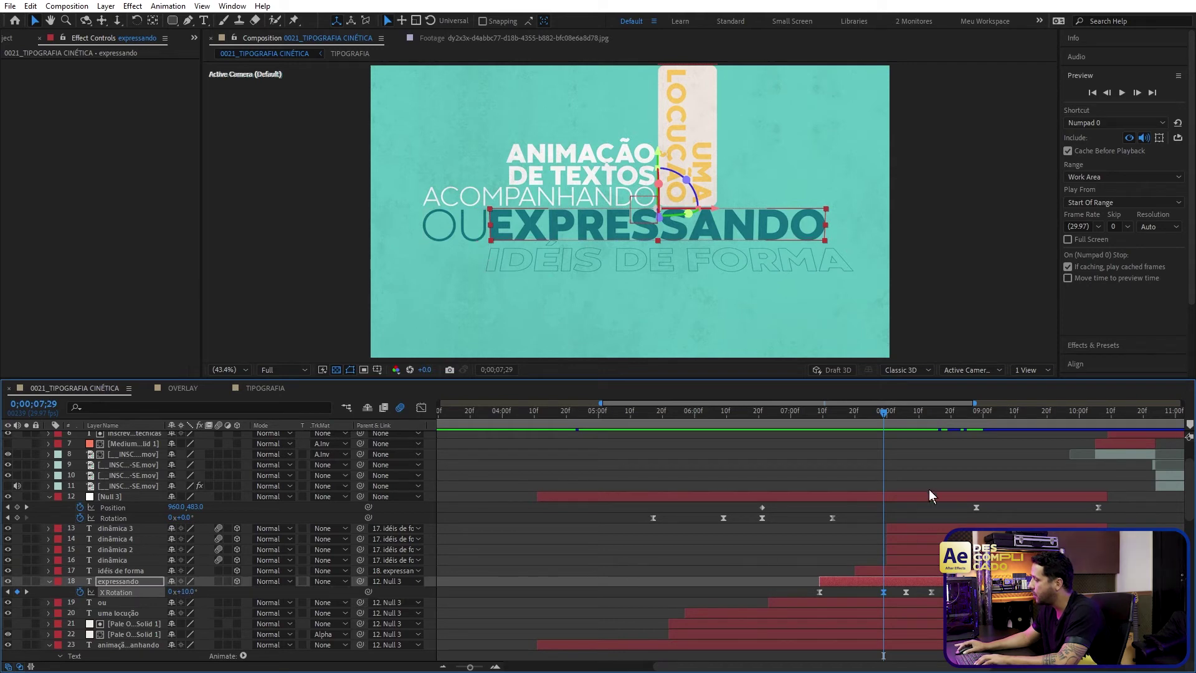
{"action": "left_click_drag", "start_coordinate": [887, 420], "coordinate": [909, 416]}
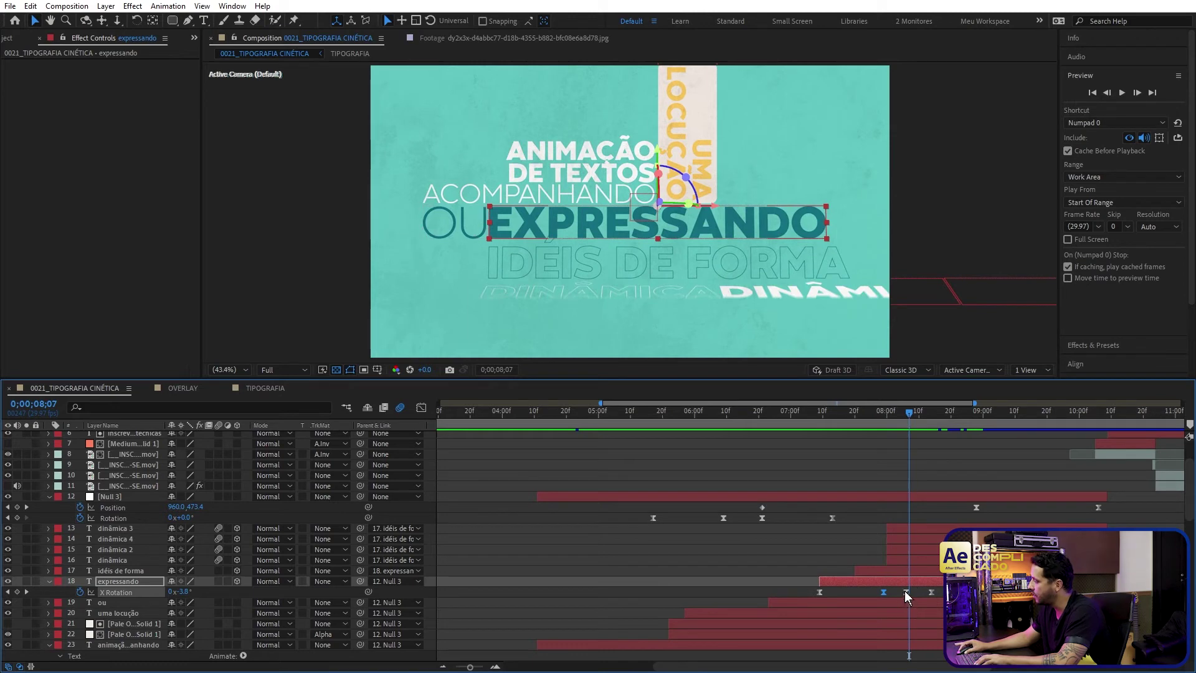
{"action": "left_click_drag", "start_coordinate": [906, 592], "coordinate": [909, 592]}
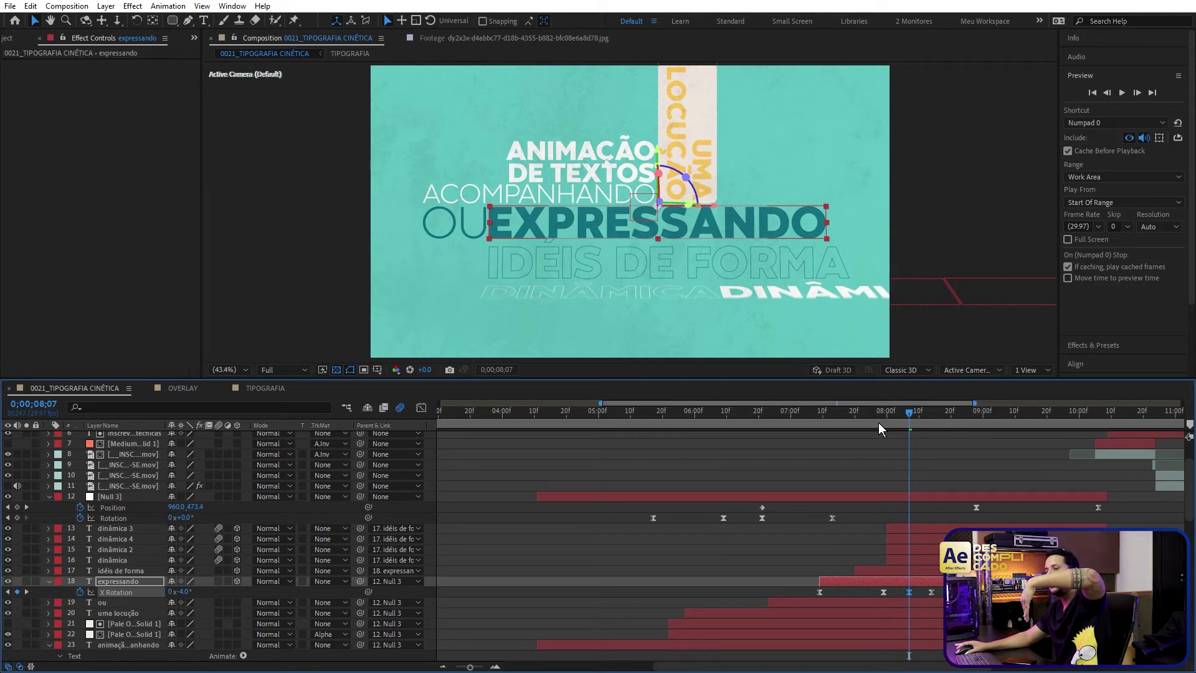
Step: Select the four dinâmica text layers with the viewer at 25% and examine their rotation reveal, scrubbing back to 0;00;08;11
{"action": "left_click_drag", "start_coordinate": [855, 411], "coordinate": [933, 511]}
{"action": "left_click", "coordinate": [928, 529]}
{"action": "left_click", "coordinate": [919, 560], "text": "shift"}
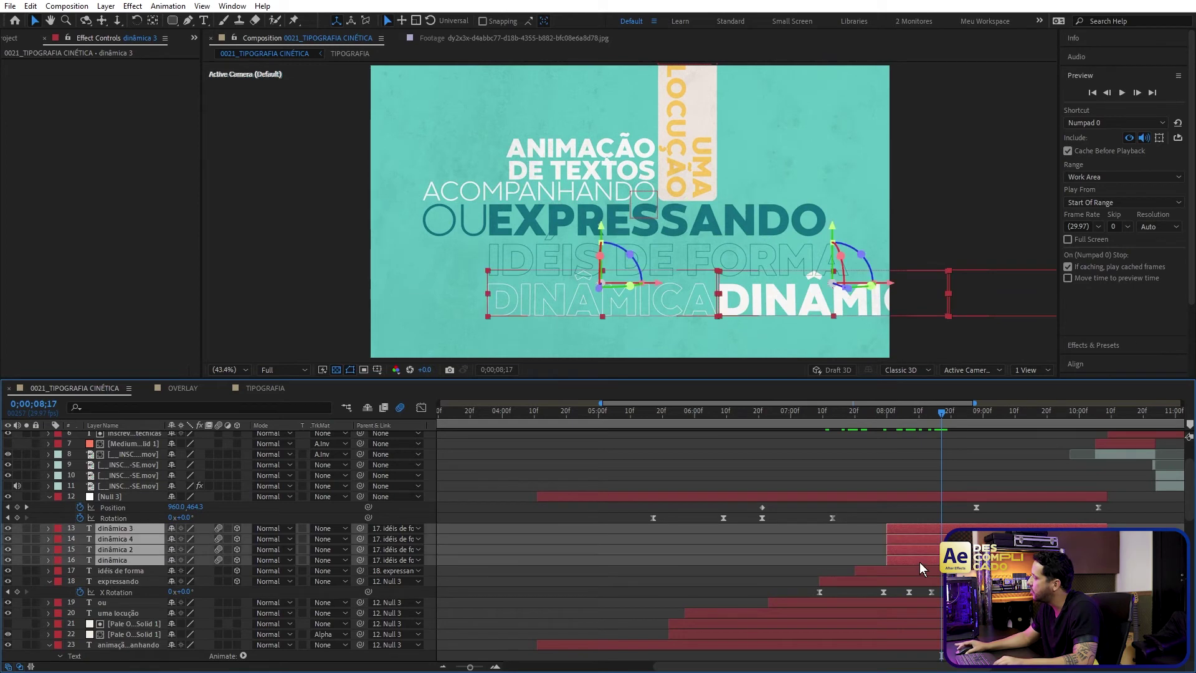
{"action": "key", "text": "comma"}
{"action": "key", "text": "comma"}
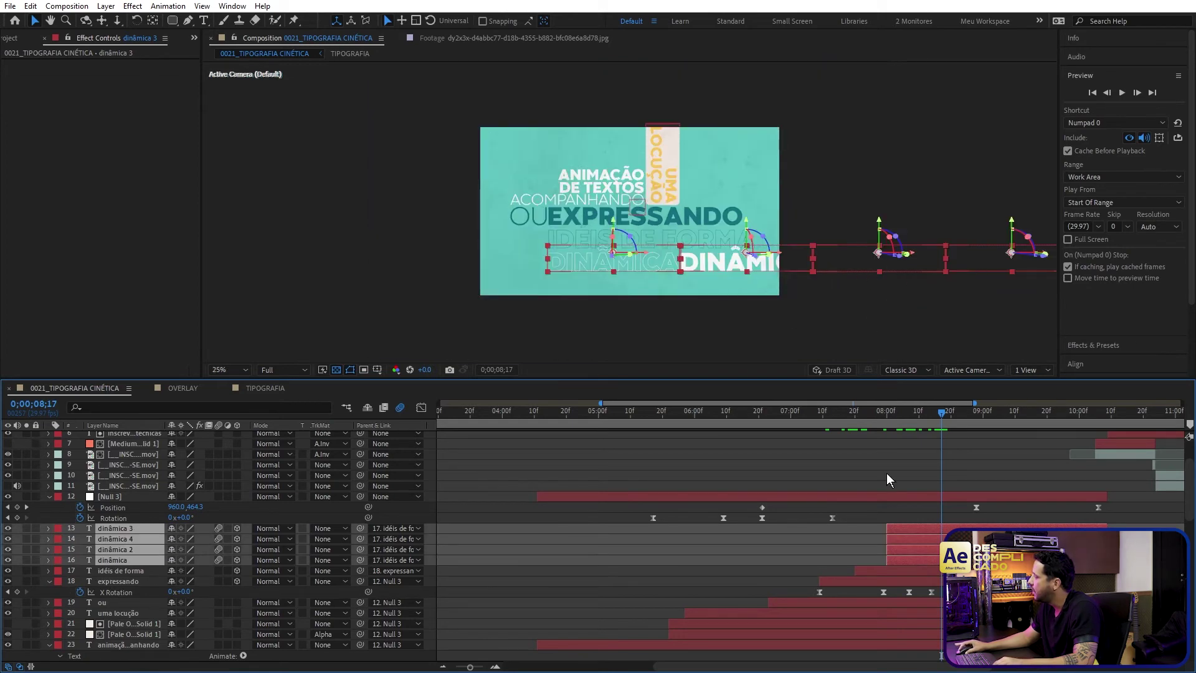
{"action": "mouse_move", "coordinate": [936, 430]}
{"action": "left_mouse_down"}
{"action": "mouse_move", "coordinate": [962, 416]}
{"action": "mouse_move", "coordinate": [923, 429]}
{"action": "left_mouse_up"}
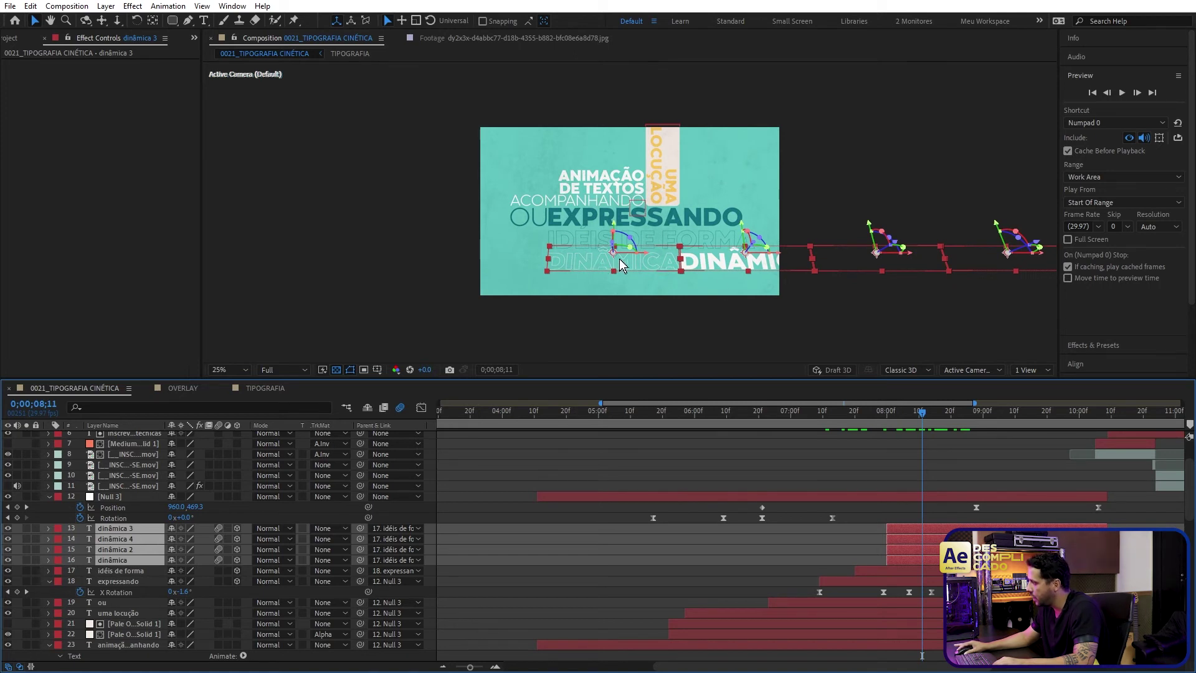
{"action": "left_click", "coordinate": [874, 510]}
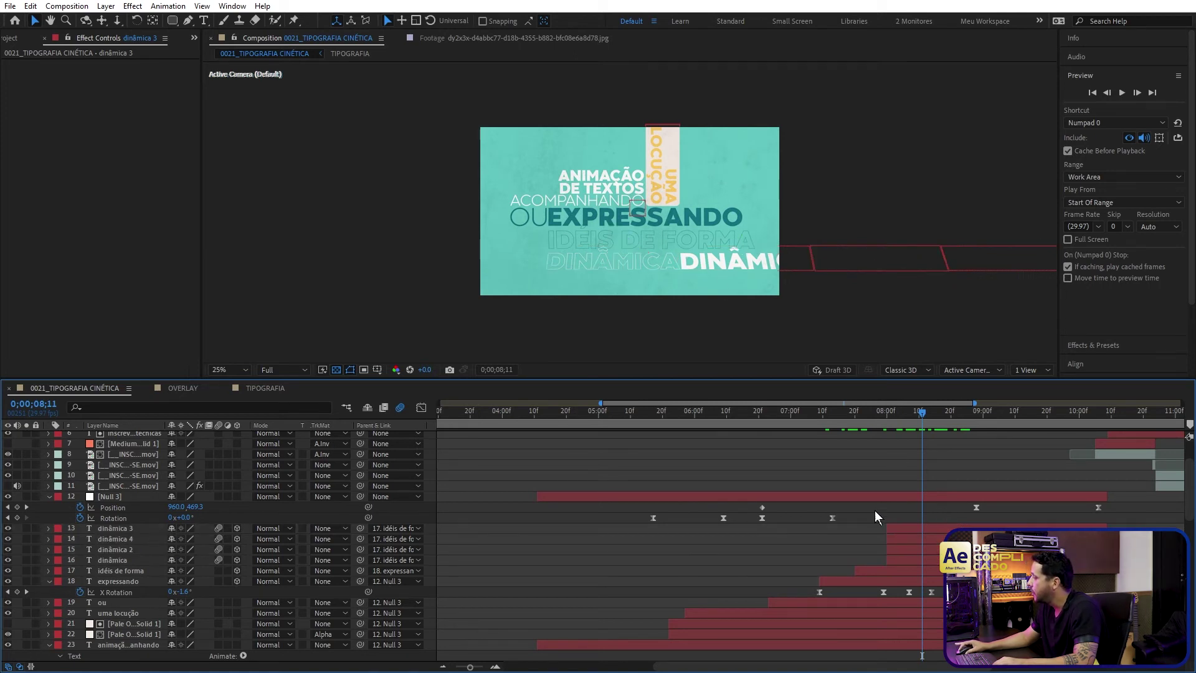
Step: Select all of Null 3's Position keyframes and preview the text block's exit, scrubbing to 0;00;10;05
{"action": "left_click_drag", "start_coordinate": [750, 507], "coordinate": [1114, 490]}
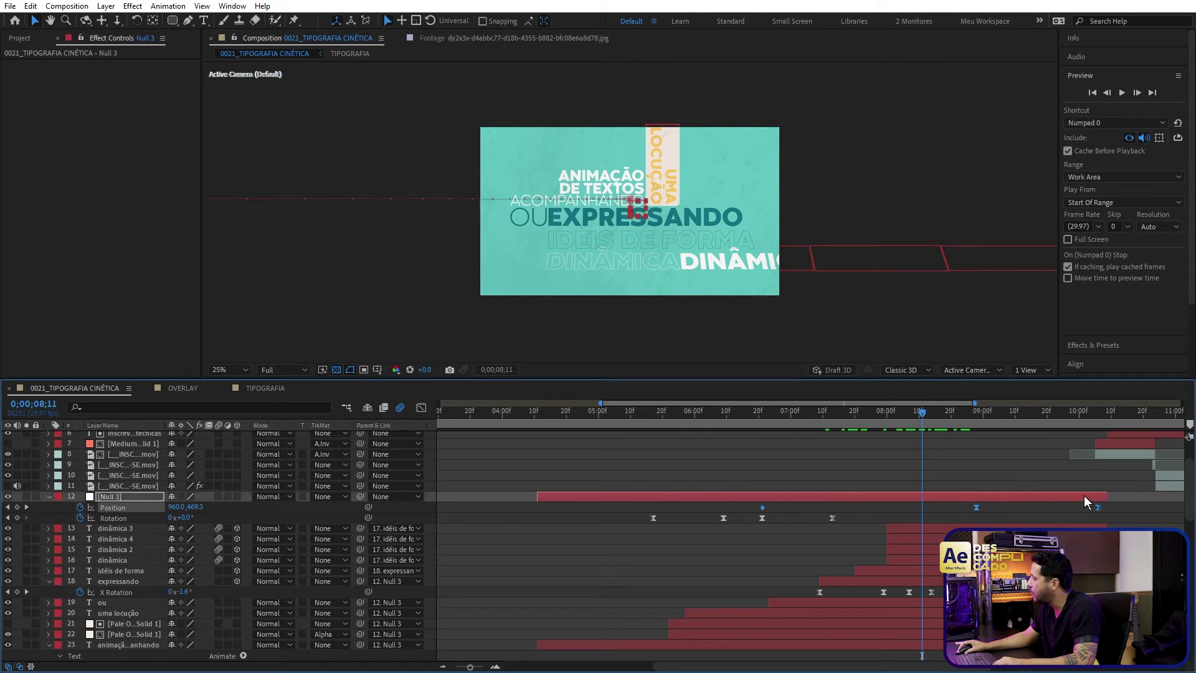
{"action": "left_click", "coordinate": [930, 413]}
{"action": "left_click_drag", "start_coordinate": [930, 416], "coordinate": [1096, 451]}
Step: Show the Opacity of the Medium Orange Solid 1 background layer to examine the background change
{"action": "scroll", "coordinate": [1127, 511], "scroll_direction": "down", "scroll_amount": 10}
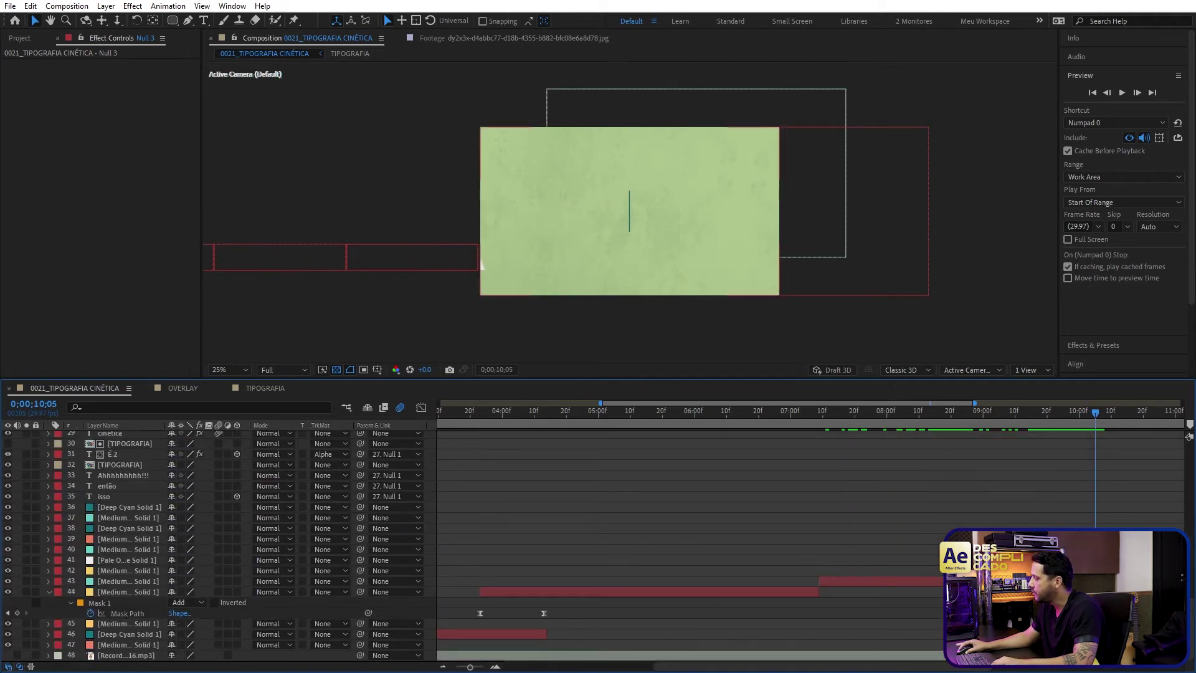
{"action": "left_click", "coordinate": [128, 570]}
{"action": "key", "text": "t"}
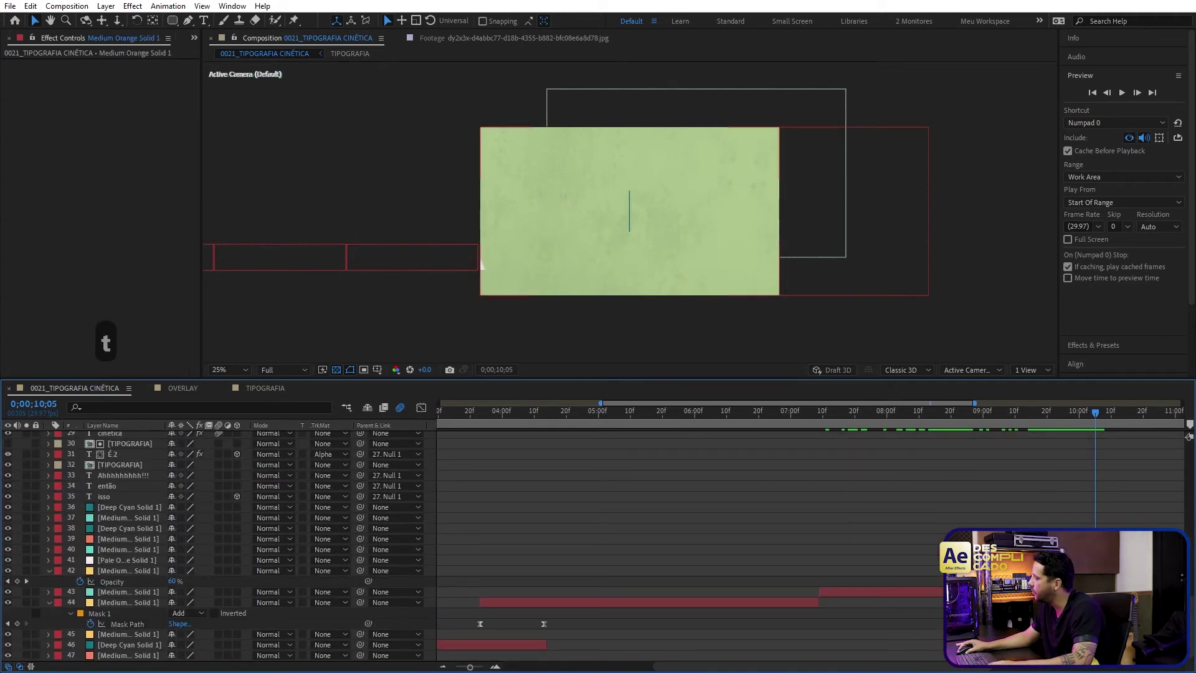
{"action": "scroll", "coordinate": [1100, 485], "scroll_direction": "up", "scroll_amount": 8}
{"action": "scroll", "coordinate": [1100, 485], "scroll_direction": "up", "scroll_amount": 10}
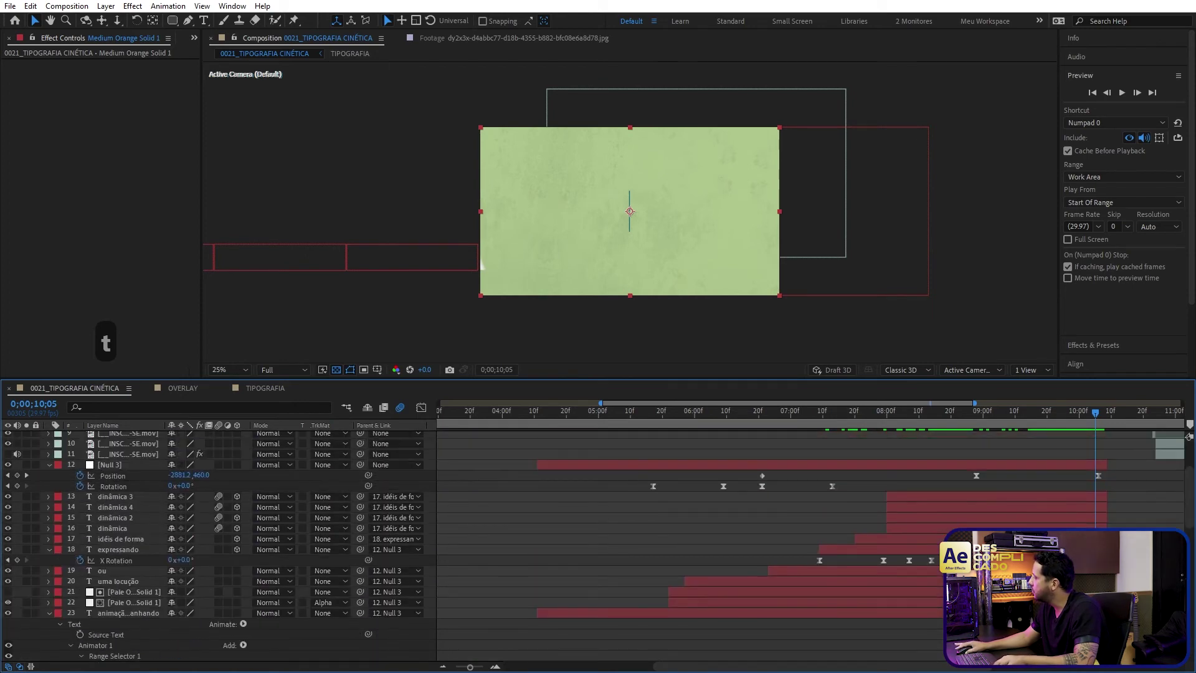
{"action": "scroll", "coordinate": [1010, 510], "scroll_direction": "right", "scroll_amount": 8}
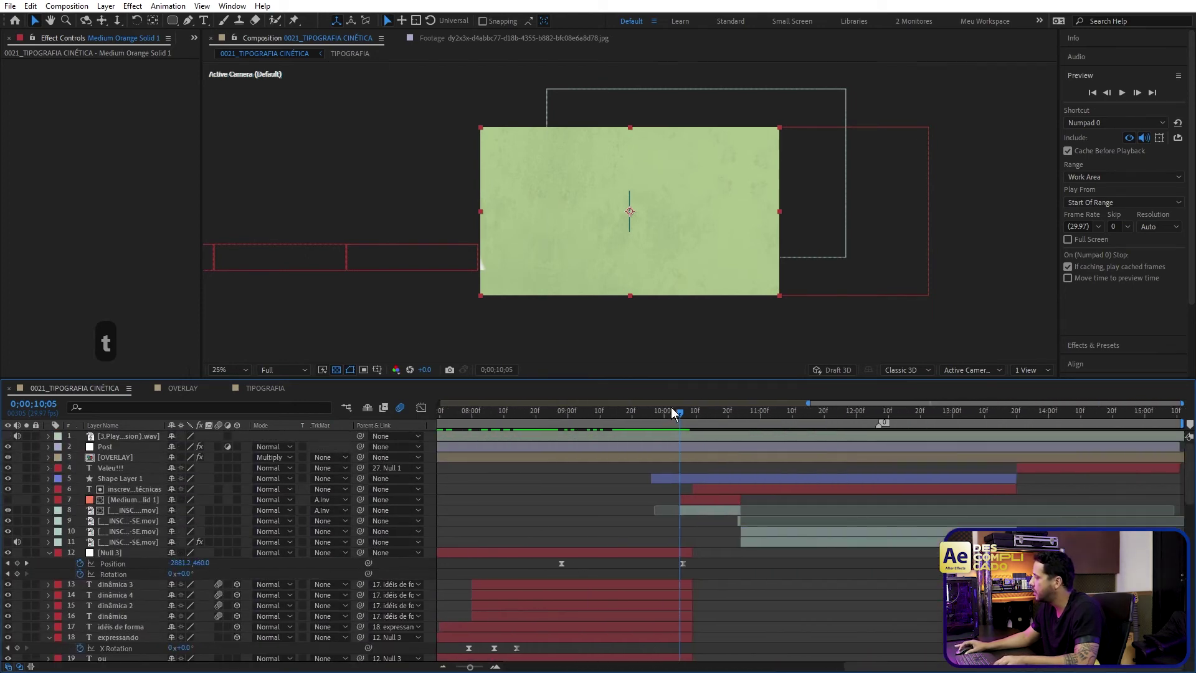
Step: Reveal Shape Layer 1's Start and End keyframes and preview the vertical line's growth from 0;00;09;26 to 0;00;10;26
{"action": "mouse_move", "coordinate": [688, 421]}
{"action": "left_mouse_down"}
{"action": "mouse_move", "coordinate": [710, 417]}
{"action": "mouse_move", "coordinate": [665, 417]}
{"action": "left_mouse_up"}
{"action": "left_click", "coordinate": [702, 481]}
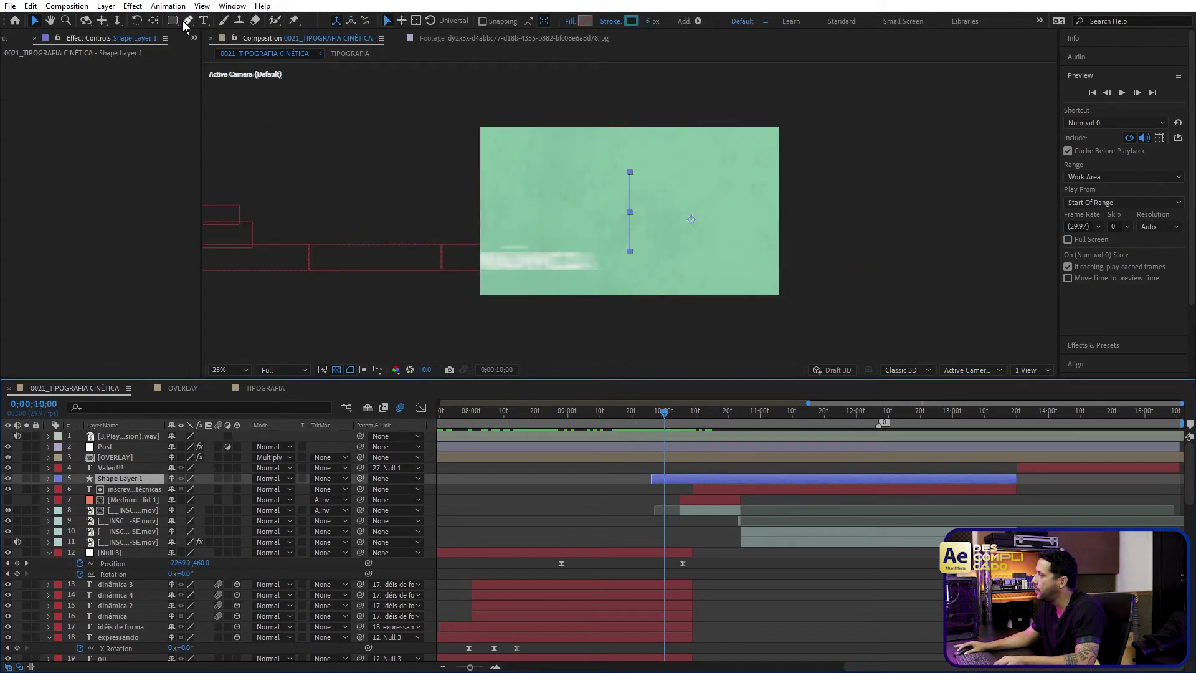
{"action": "left_click", "coordinate": [694, 462]}
{"action": "left_click", "coordinate": [689, 480]}
{"action": "key", "text": "u"}
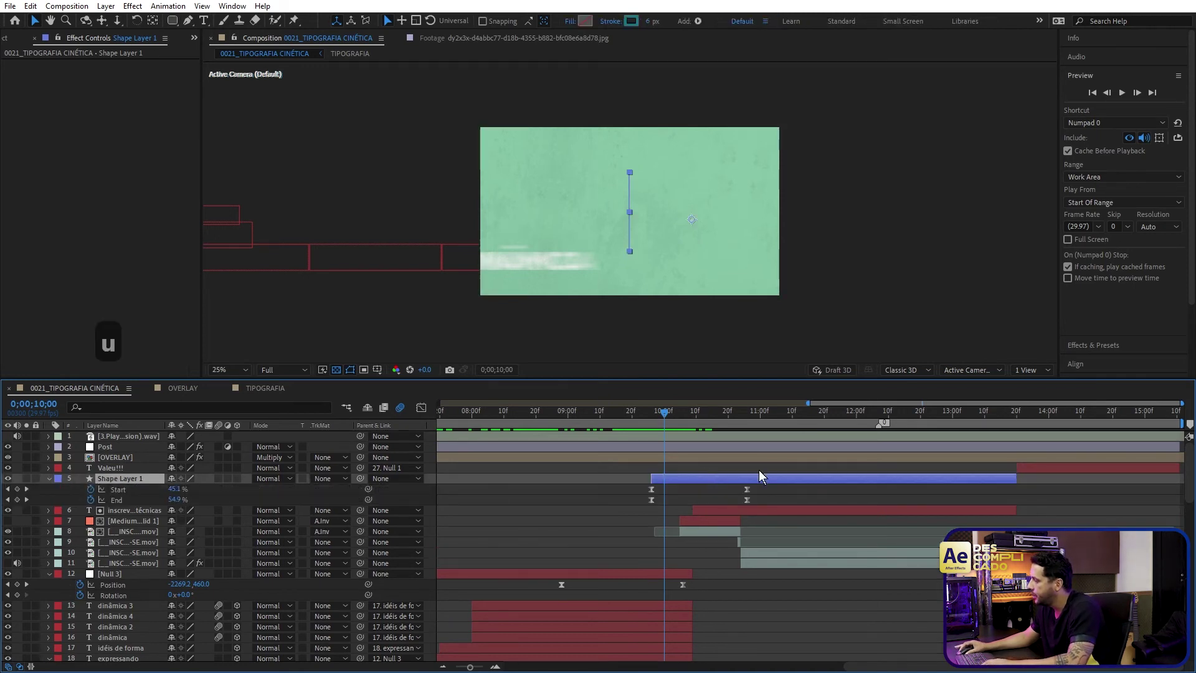
{"action": "left_click", "coordinate": [650, 417]}
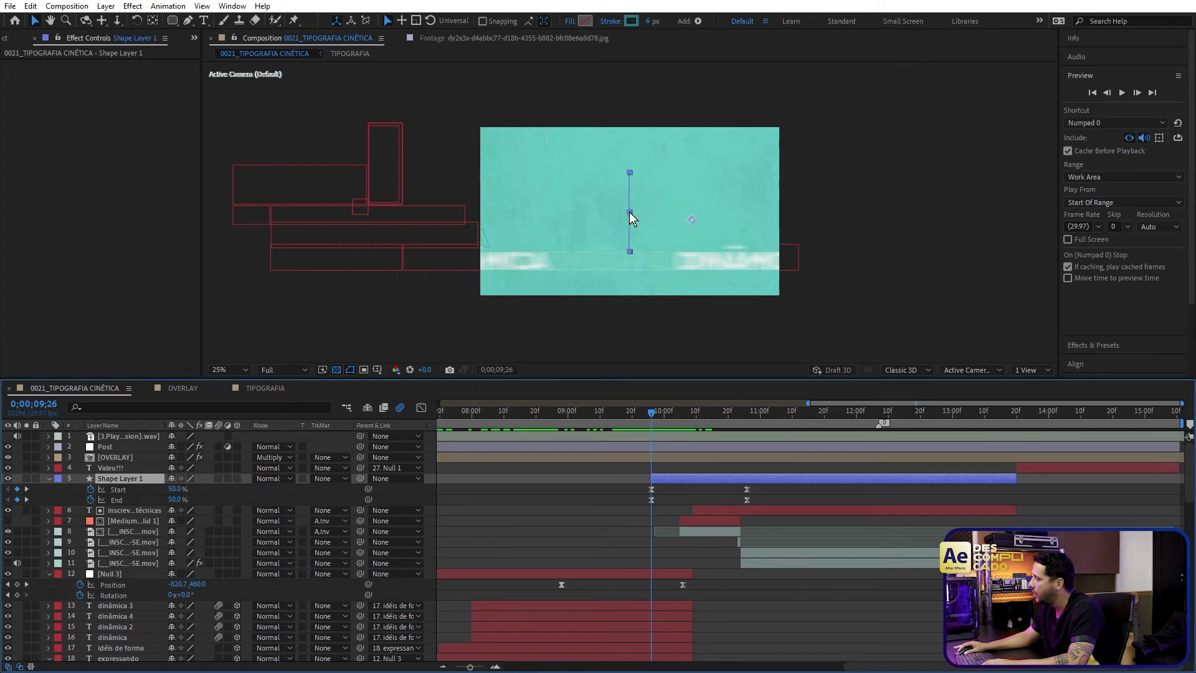
{"action": "left_click_drag", "start_coordinate": [661, 417], "coordinate": [749, 425]}
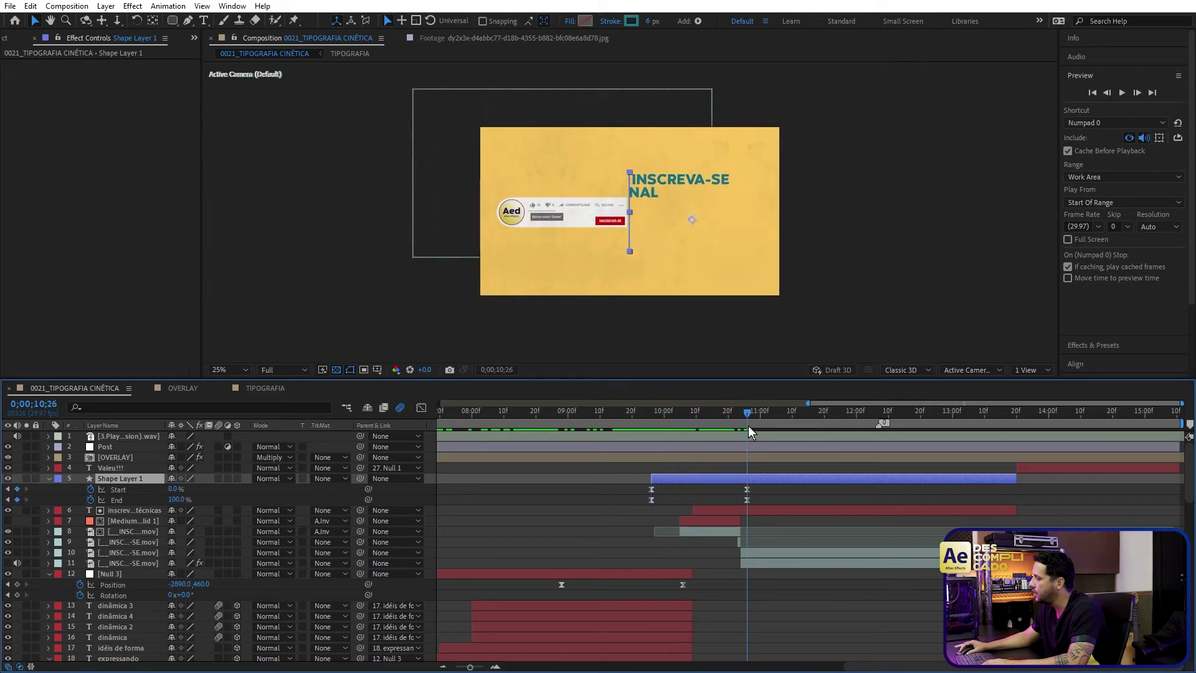
Step: Show all of Shape Layer 1's modified properties, fit the composition in the viewer and scrub to 0;00;12;11
{"action": "key", "text": "u"}
{"action": "key", "text": "u"}
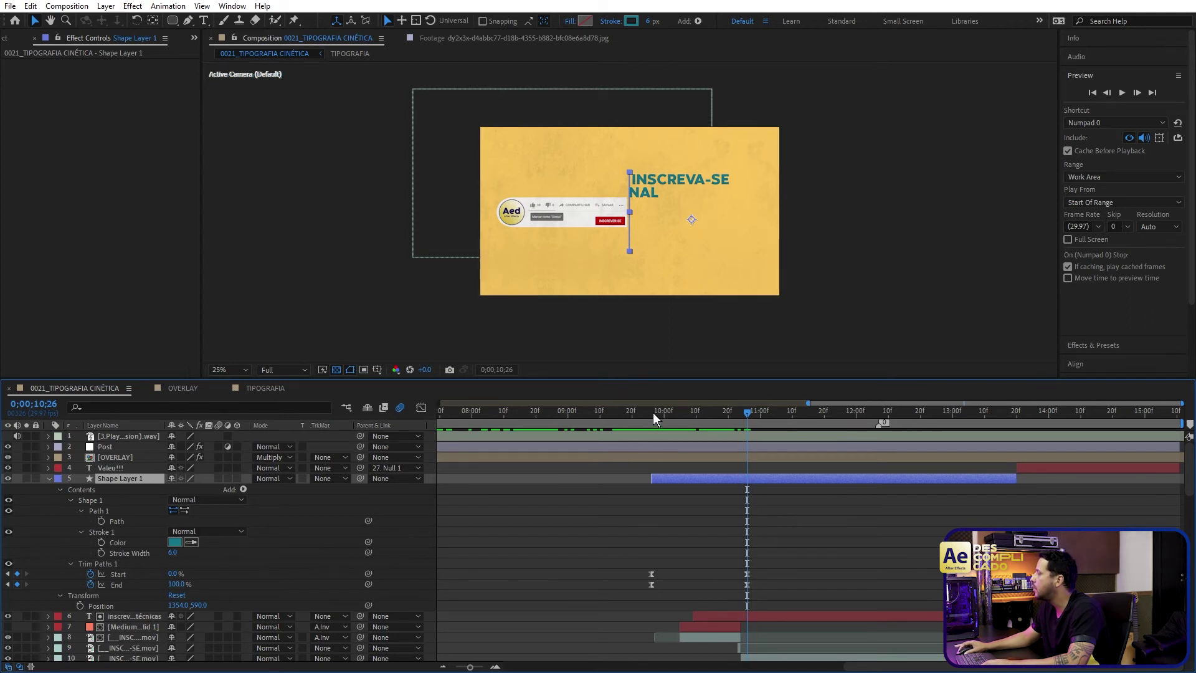
{"action": "left_click_drag", "start_coordinate": [652, 413], "coordinate": [716, 410]}
{"action": "key", "text": "shift+grave"}
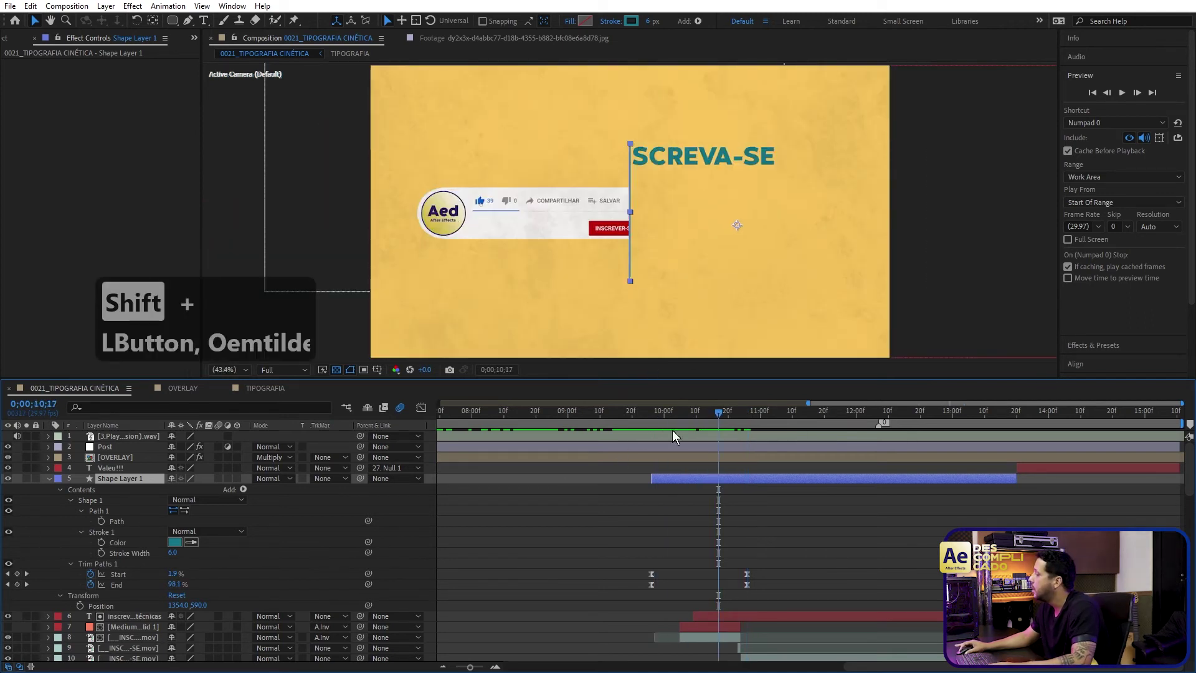
{"action": "left_click", "coordinate": [660, 467]}
{"action": "left_click_drag", "start_coordinate": [660, 413], "coordinate": [892, 418]}
Step: Collapse the properties of all layers and select the inscreva-se text layer
{"action": "key", "text": "ctrl+a"}
{"action": "key", "text": "s"}
{"action": "key", "text": "s"}
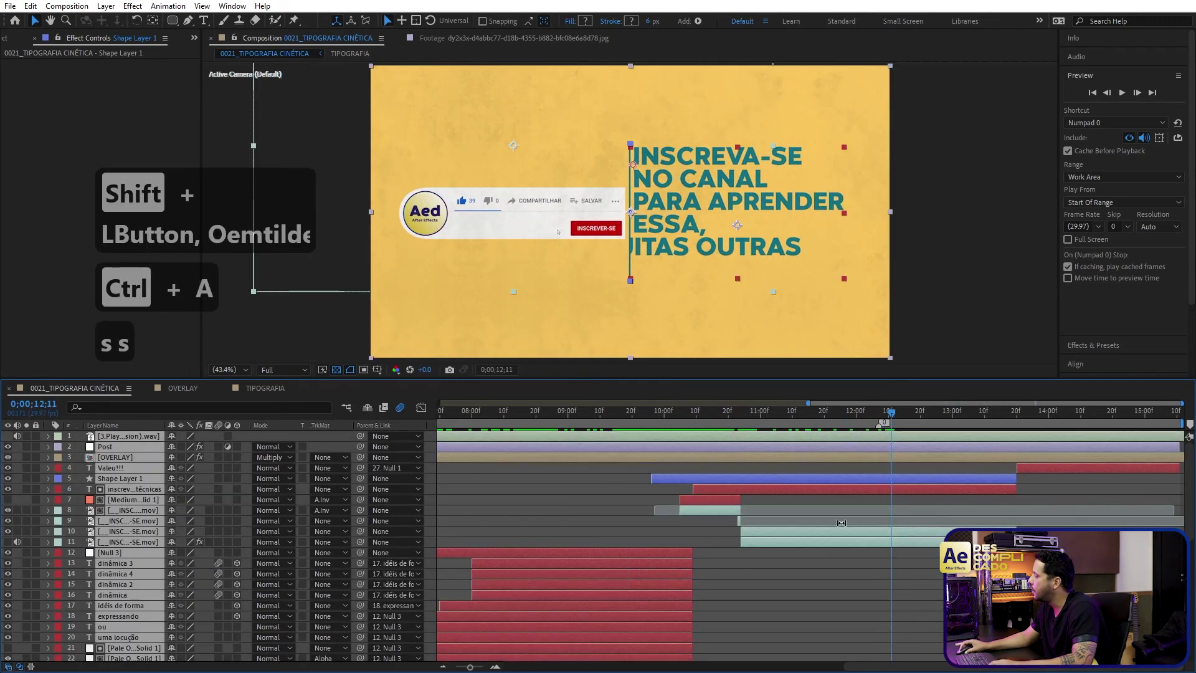
{"action": "left_click", "coordinate": [831, 503]}
{"action": "left_click", "coordinate": [836, 490]}
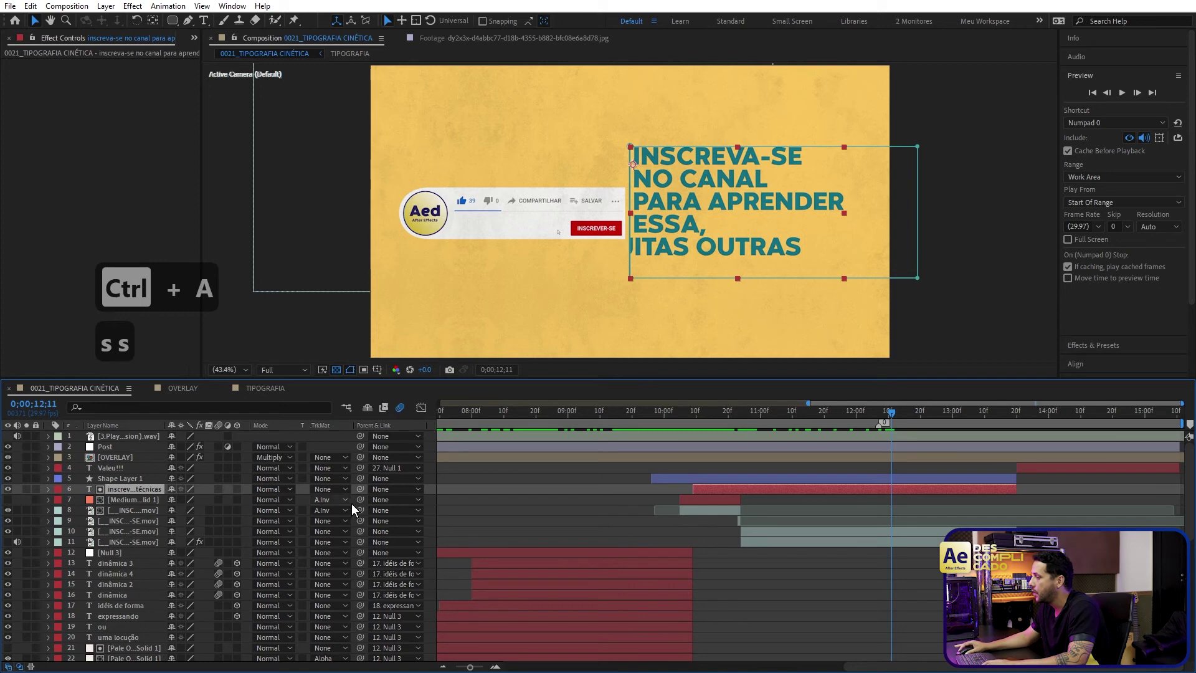
Step: Reveal the inscreva-se layer's modified properties and expand the Range Selector 1 settings of Animator 1
{"action": "key", "text": "u"}
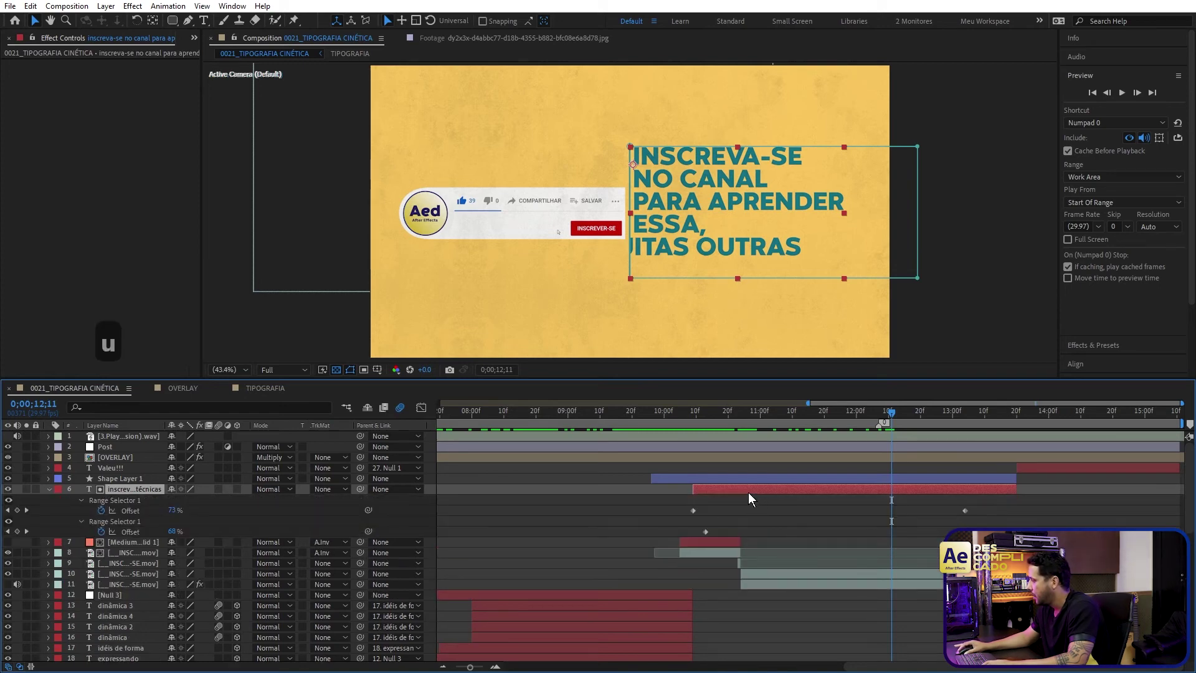
{"action": "key", "text": "u"}
{"action": "key", "text": "u"}
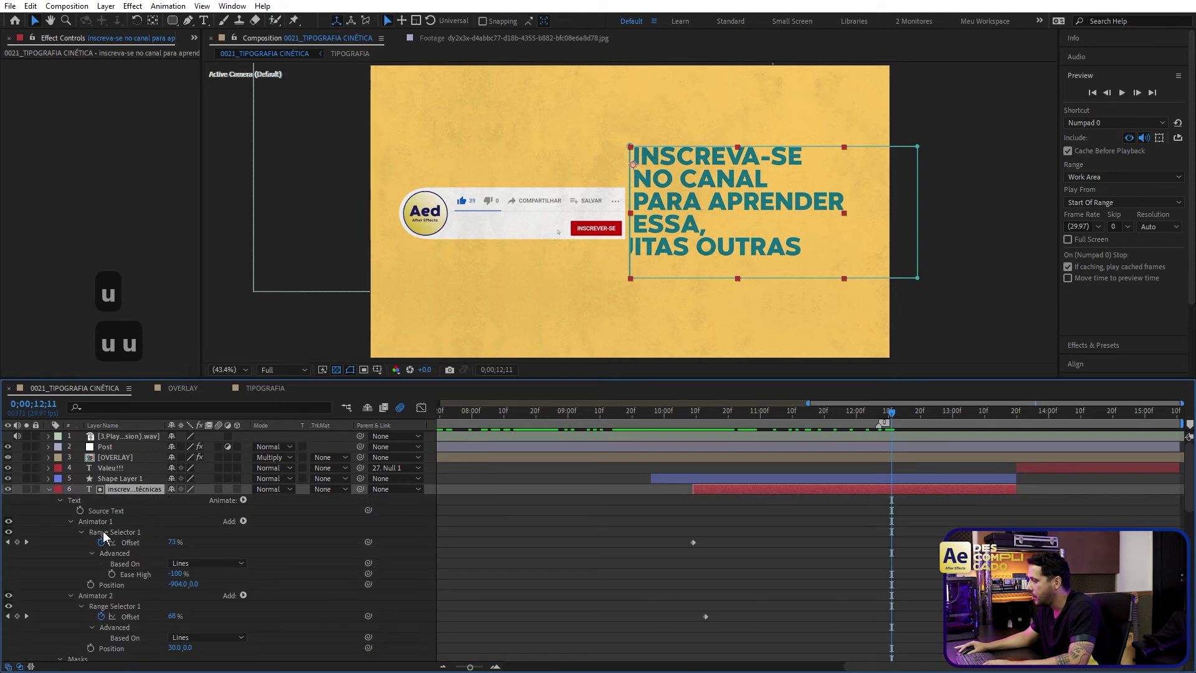
{"action": "left_click", "coordinate": [81, 532]}
{"action": "left_click", "coordinate": [81, 533]}
{"action": "scroll", "coordinate": [84, 537], "scroll_direction": "down", "scroll_amount": 5}
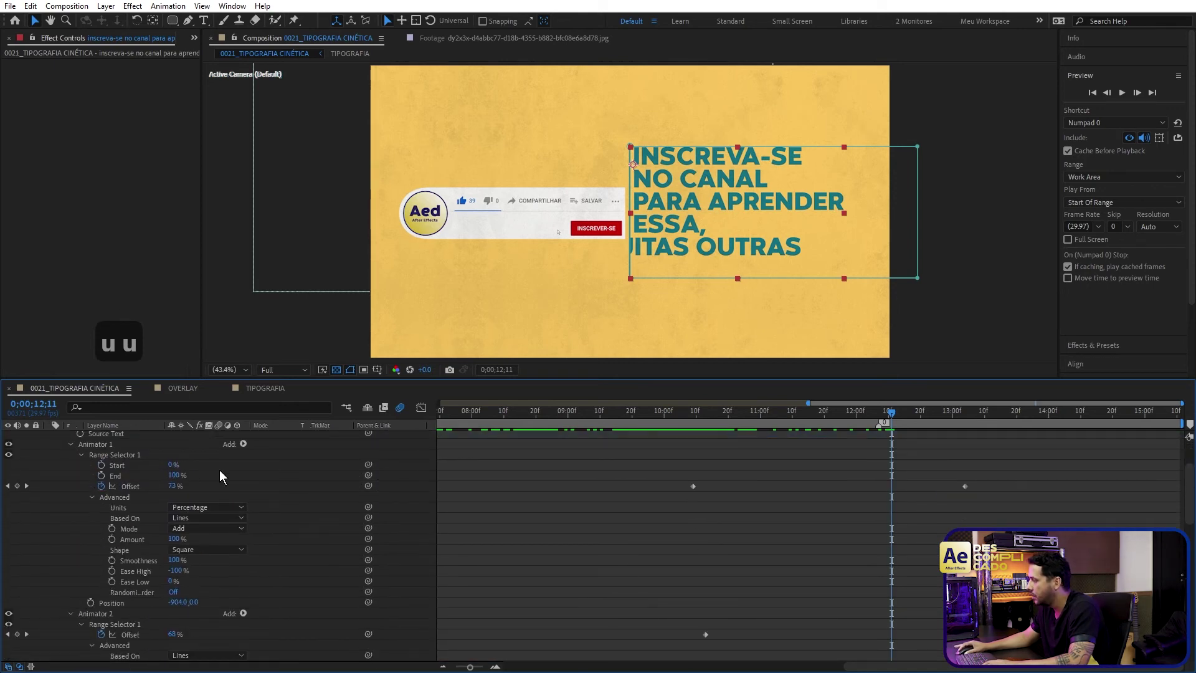
Step: Compare the text lines' reveal with Animator 2 disabled and enabled, scrubbing from 0;00;12;02 to 0;00;12;26
{"action": "left_click_drag", "start_coordinate": [694, 421], "coordinate": [863, 439]}
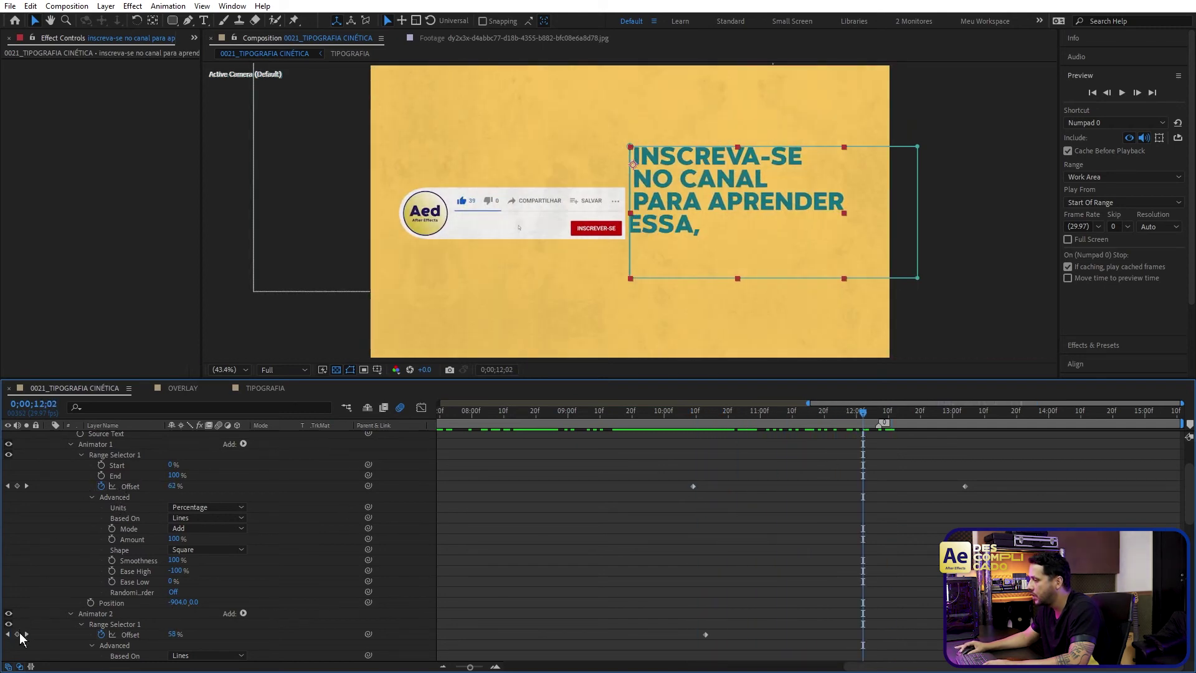
{"action": "left_click", "coordinate": [8, 614]}
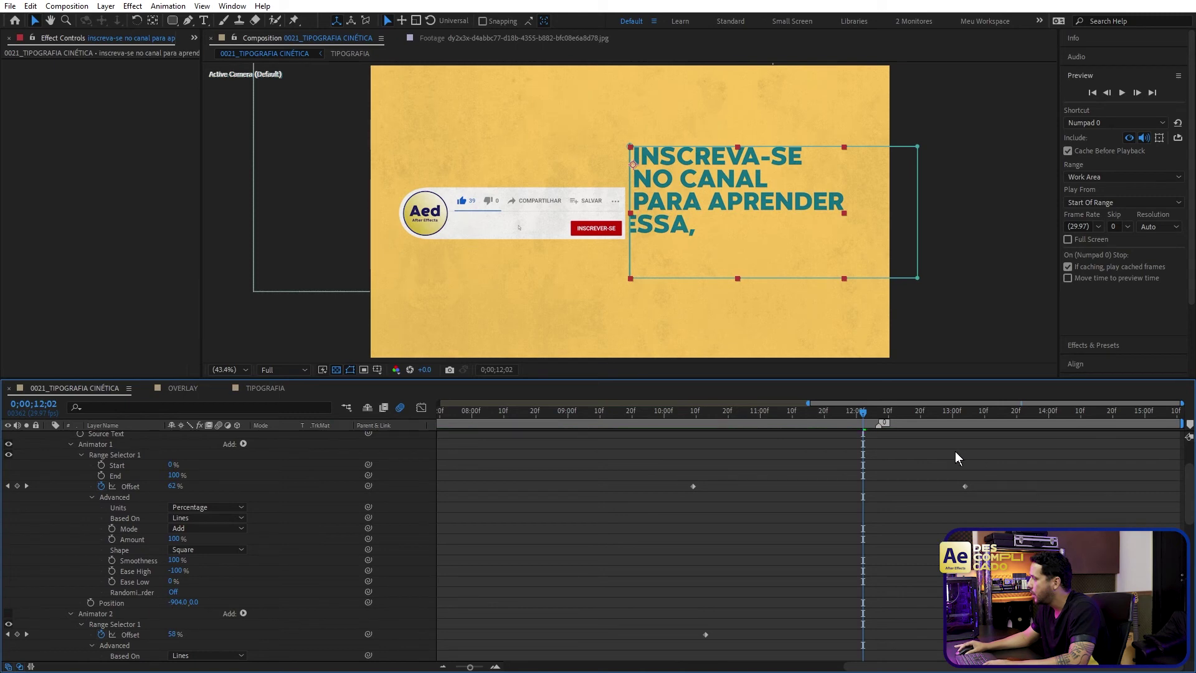
{"action": "left_click_drag", "start_coordinate": [735, 416], "coordinate": [939, 439]}
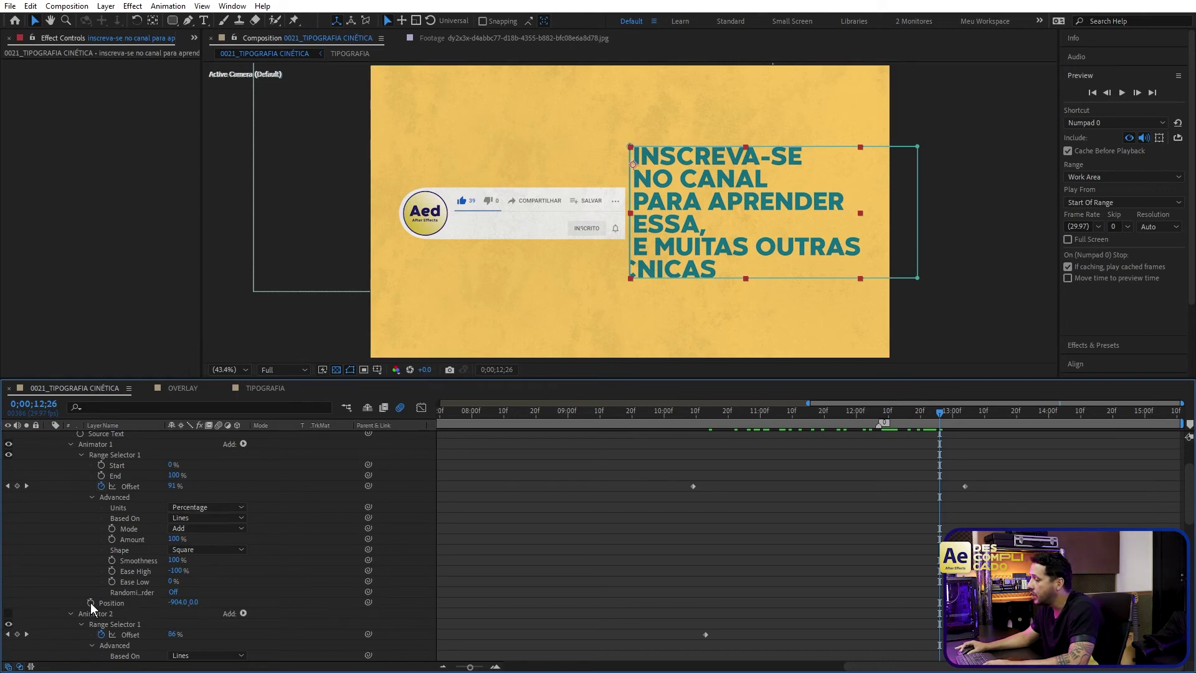
{"action": "left_click", "coordinate": [8, 614]}
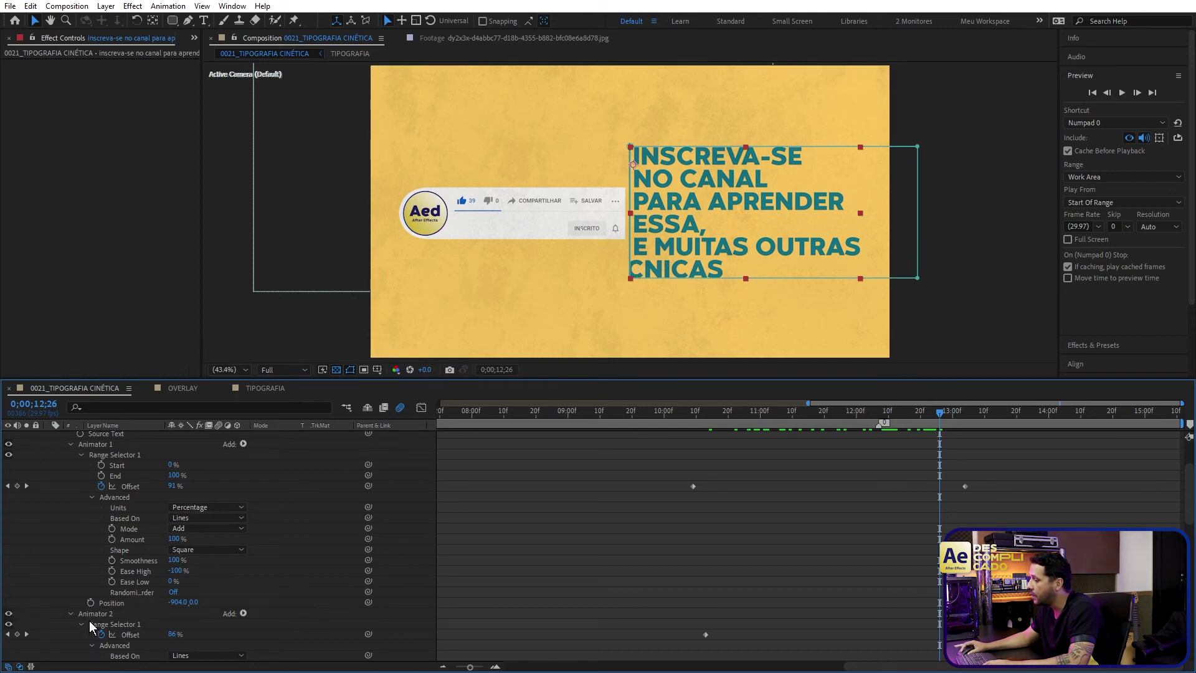
Step: Expand Animator 2's Range Selector 1 and compare its advanced settings with those of Animator 1
{"action": "left_click", "coordinate": [81, 624]}
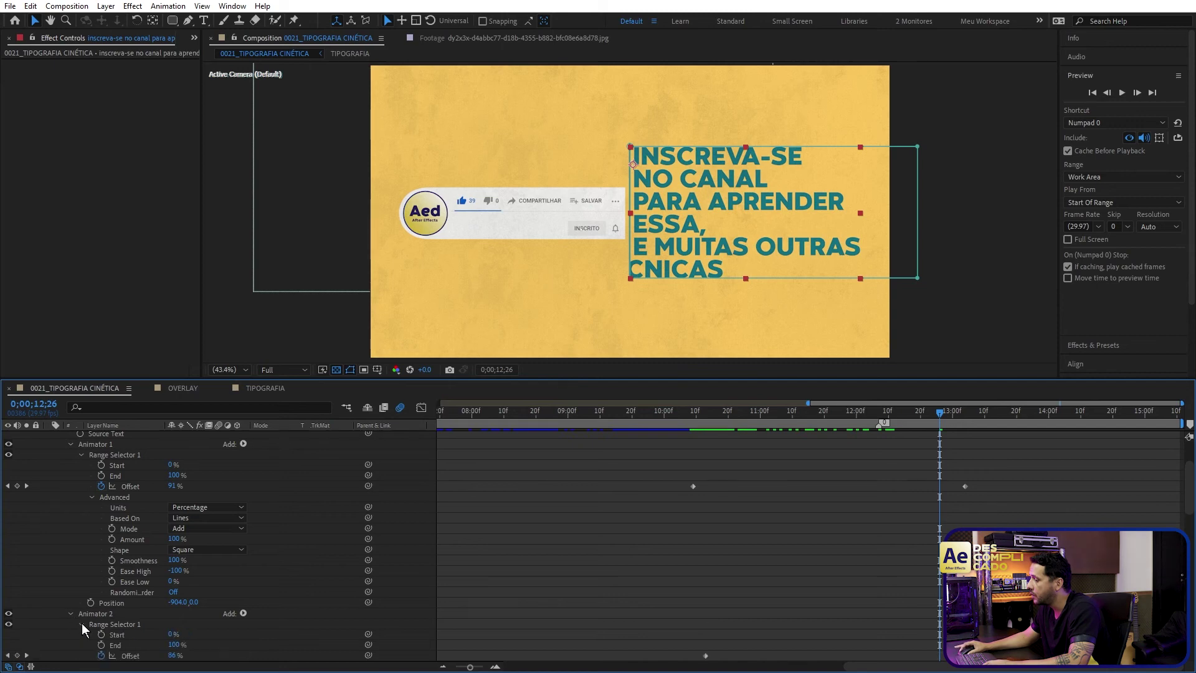
{"action": "scroll", "coordinate": [82, 624], "scroll_direction": "down", "scroll_amount": 4}
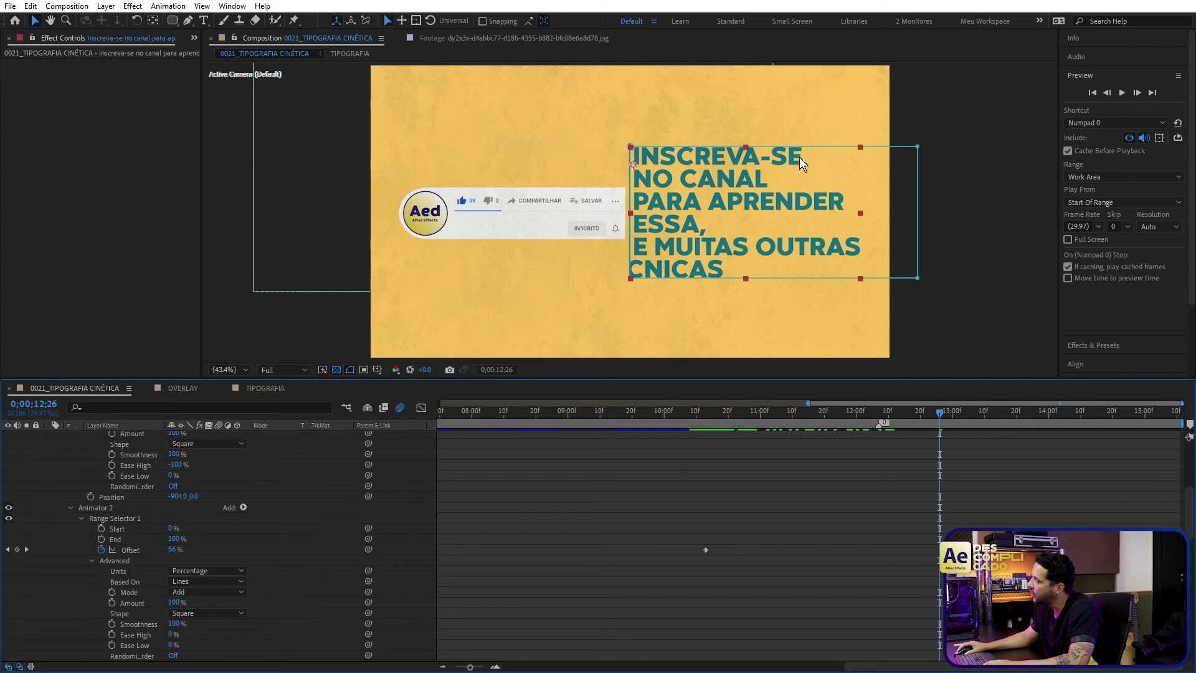
{"action": "scroll", "coordinate": [131, 567], "scroll_direction": "up", "scroll_amount": 3}
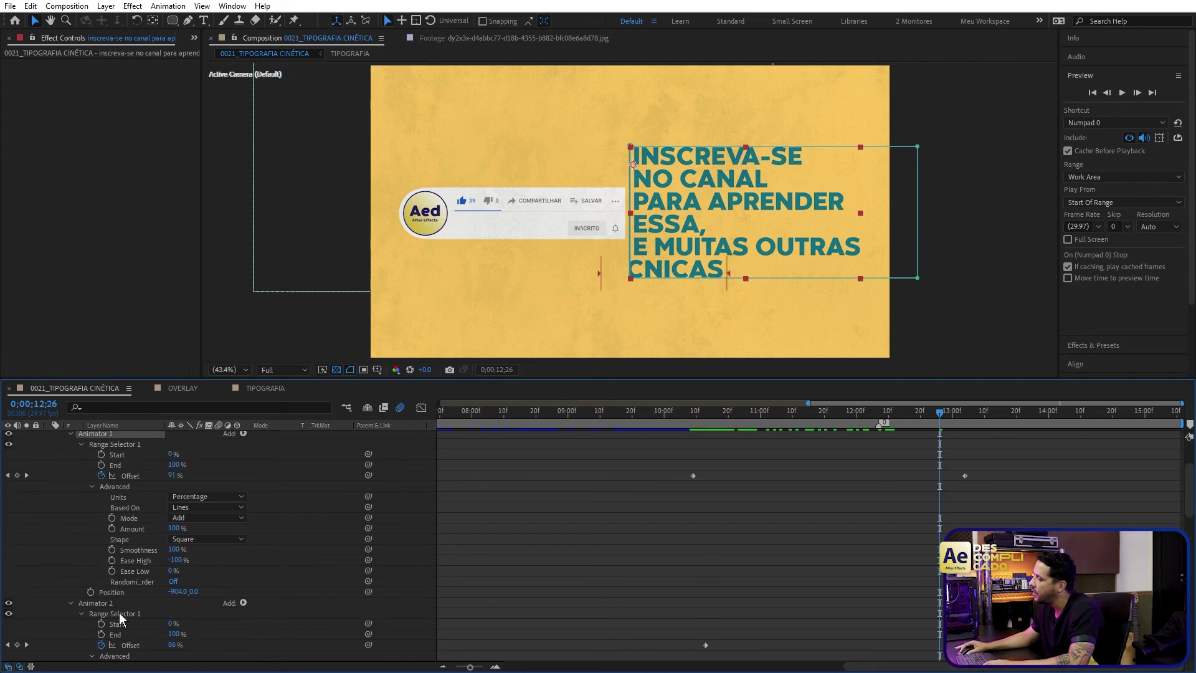
Step: Select Animator 2 and scrub through the line-by-line text reveal to 0;00;12;19
{"action": "left_click", "coordinate": [95, 603]}
{"action": "left_click_drag", "start_coordinate": [681, 413], "coordinate": [917, 440]}
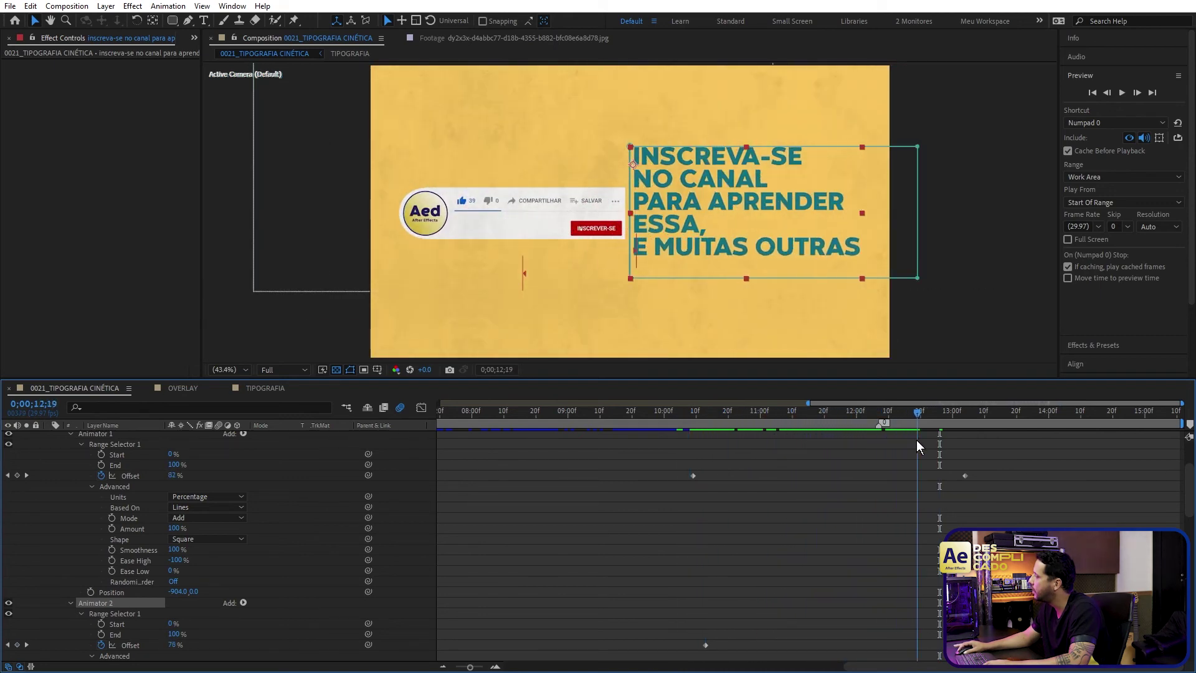
{"action": "scroll", "coordinate": [895, 544], "scroll_direction": "down", "scroll_amount": 2}
{"action": "left_click", "coordinate": [219, 580]}
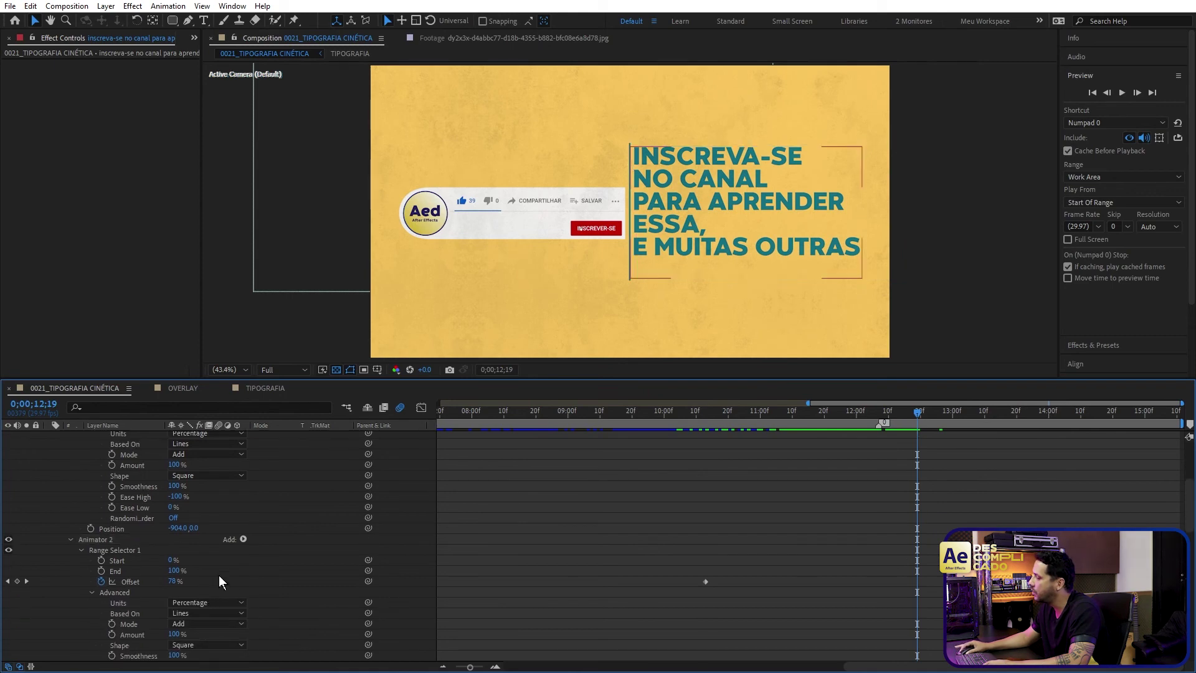
Step: Set Animator 2's horizontal Position to 100 and check the text lines' reveal at 0;00;12;20
{"action": "scroll", "coordinate": [176, 542], "scroll_direction": "down", "scroll_amount": 2}
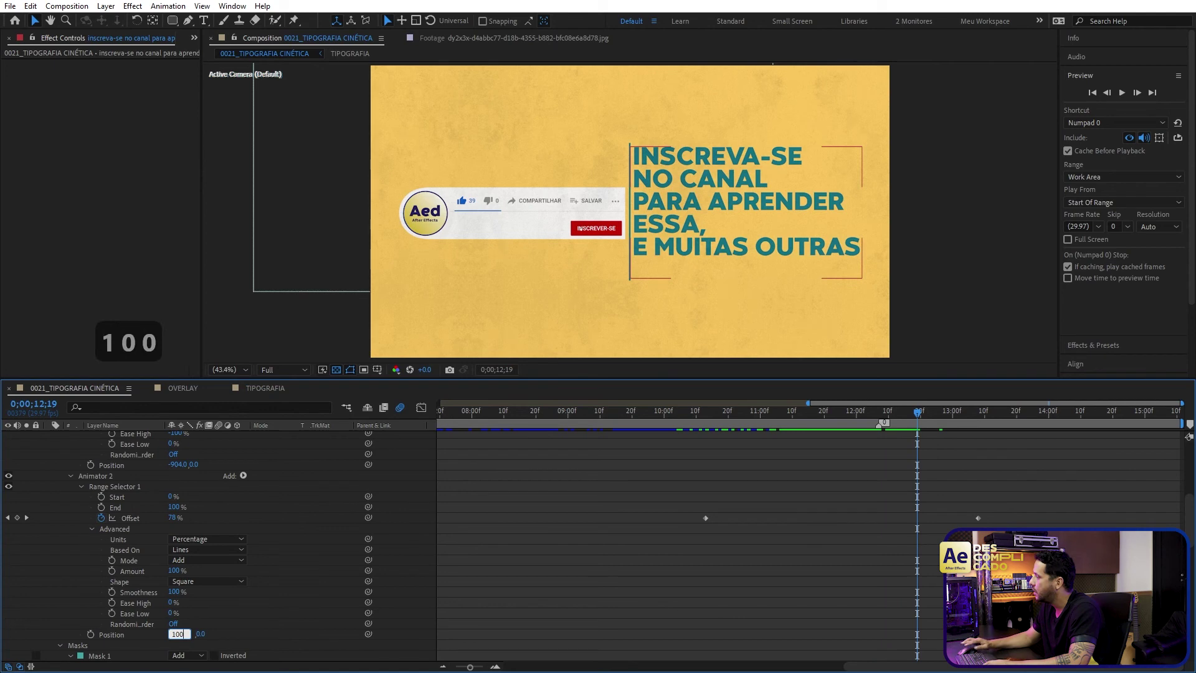
{"action": "key", "text": "Return"}
{"action": "left_click_drag", "start_coordinate": [756, 414], "coordinate": [918, 456]}
{"action": "scroll", "coordinate": [574, 489], "scroll_direction": "up", "scroll_amount": 6}
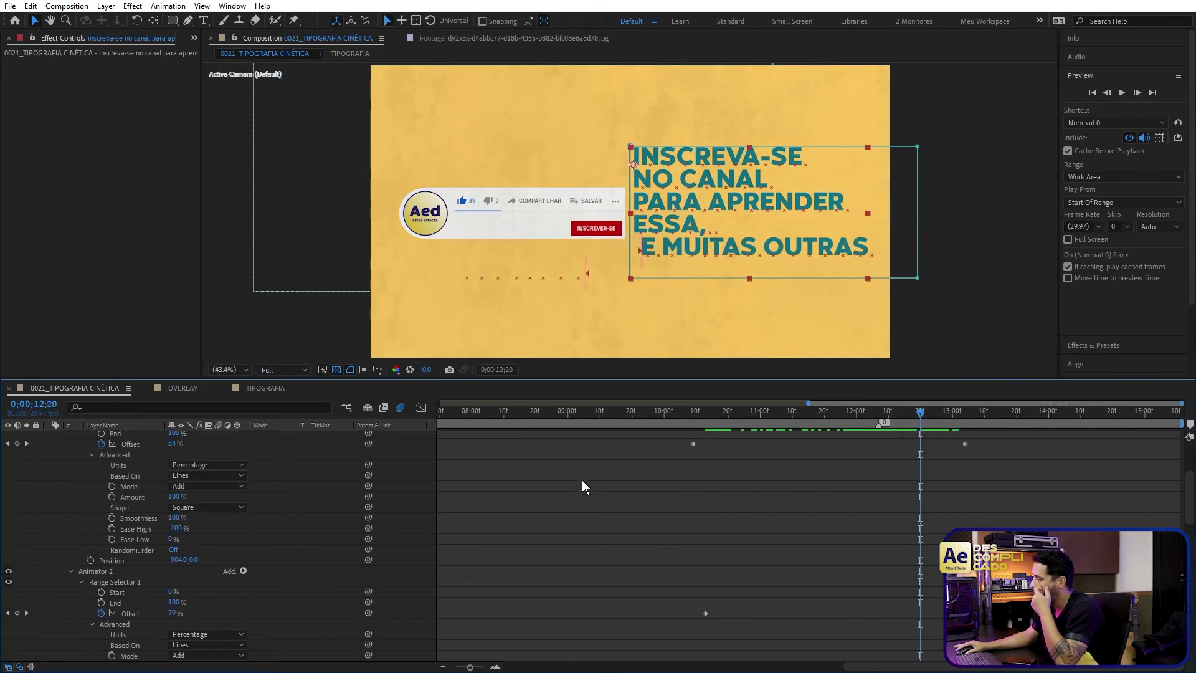
Step: Collapse the inscreva-se text layer's properties, then preview the subscribe scene with the layer 10 INSCREVA-SE.mov footage selected
{"action": "key", "text": "s"}
{"action": "key", "text": "s"}
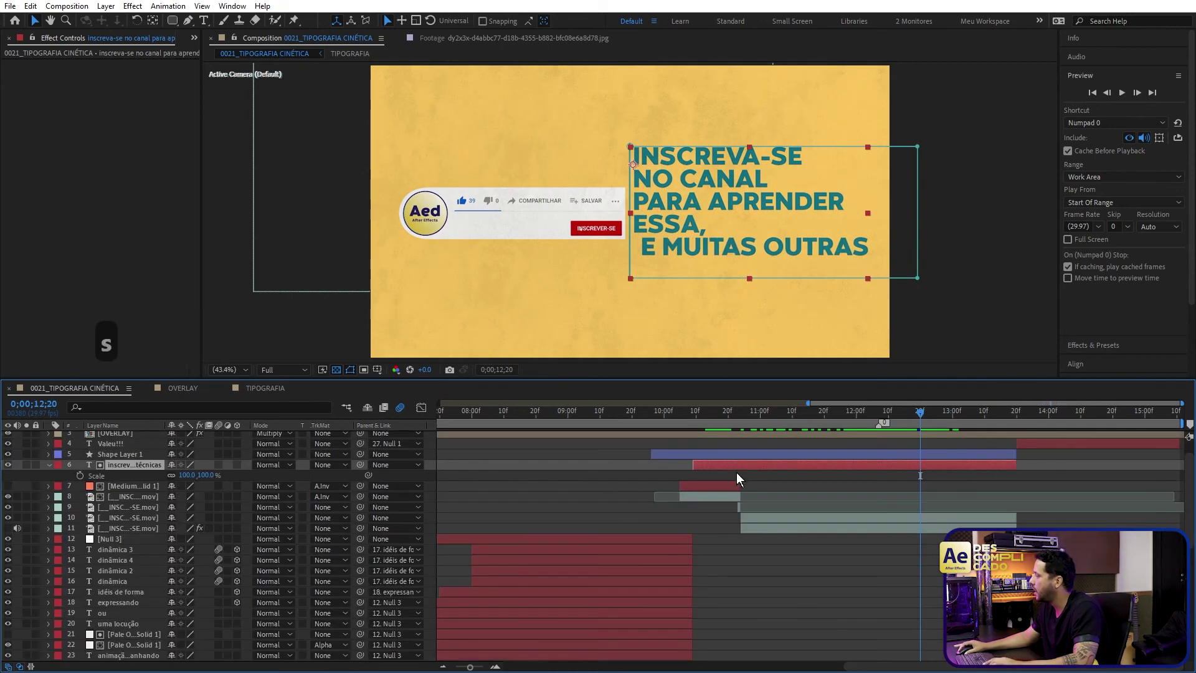
{"action": "left_click", "coordinate": [908, 586]}
{"action": "key", "text": "space"}
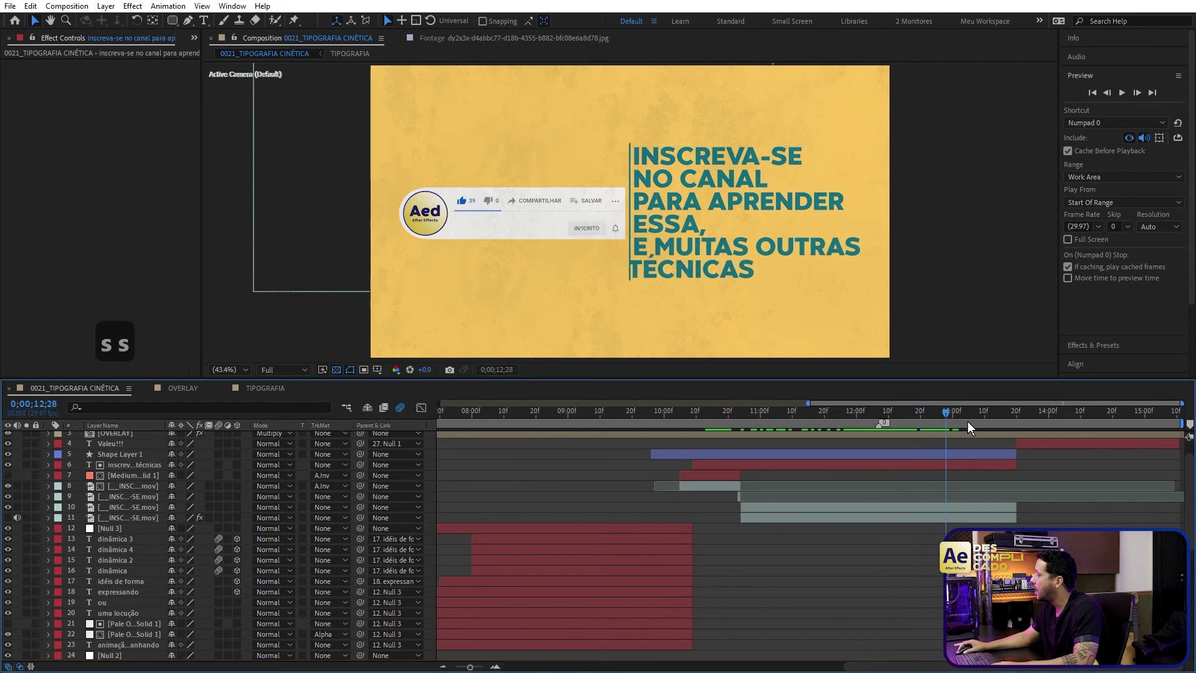
{"action": "left_click", "coordinate": [785, 508]}
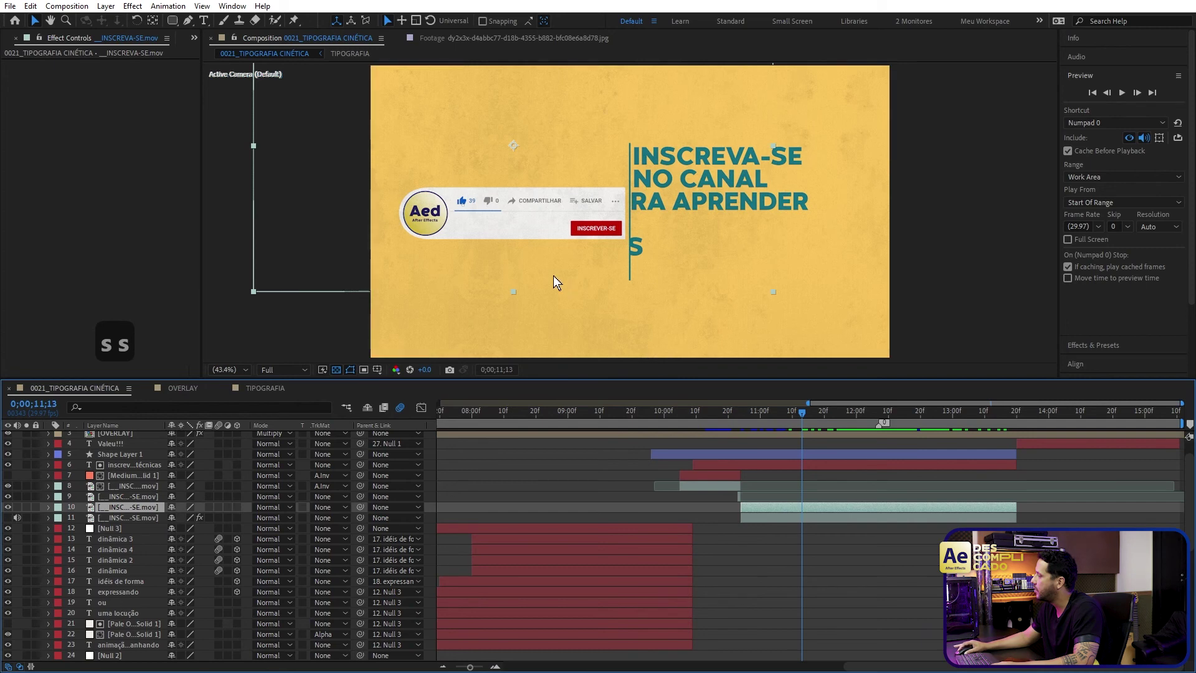
{"action": "key", "text": "space"}
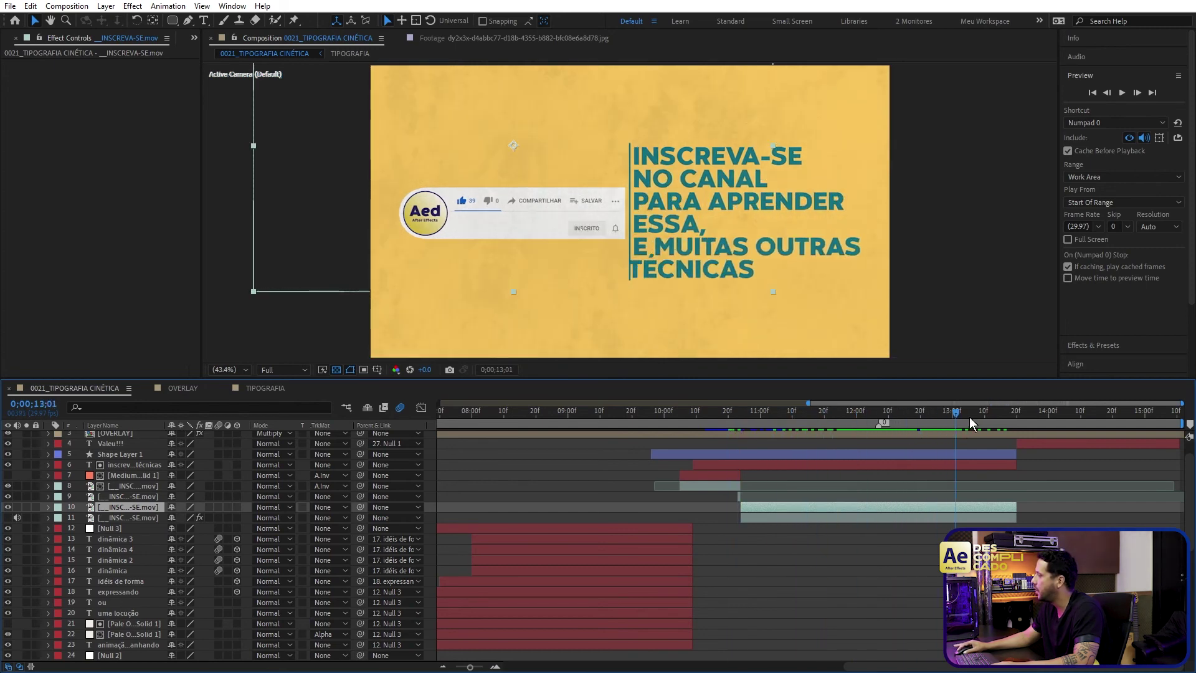
Step: Select the Valeu!!! text layer and preview the closing scene around 0;00;14;21
{"action": "left_click_drag", "start_coordinate": [992, 415], "coordinate": [1040, 443]}
{"action": "left_click", "coordinate": [1040, 443]}
{"action": "key", "text": "space"}
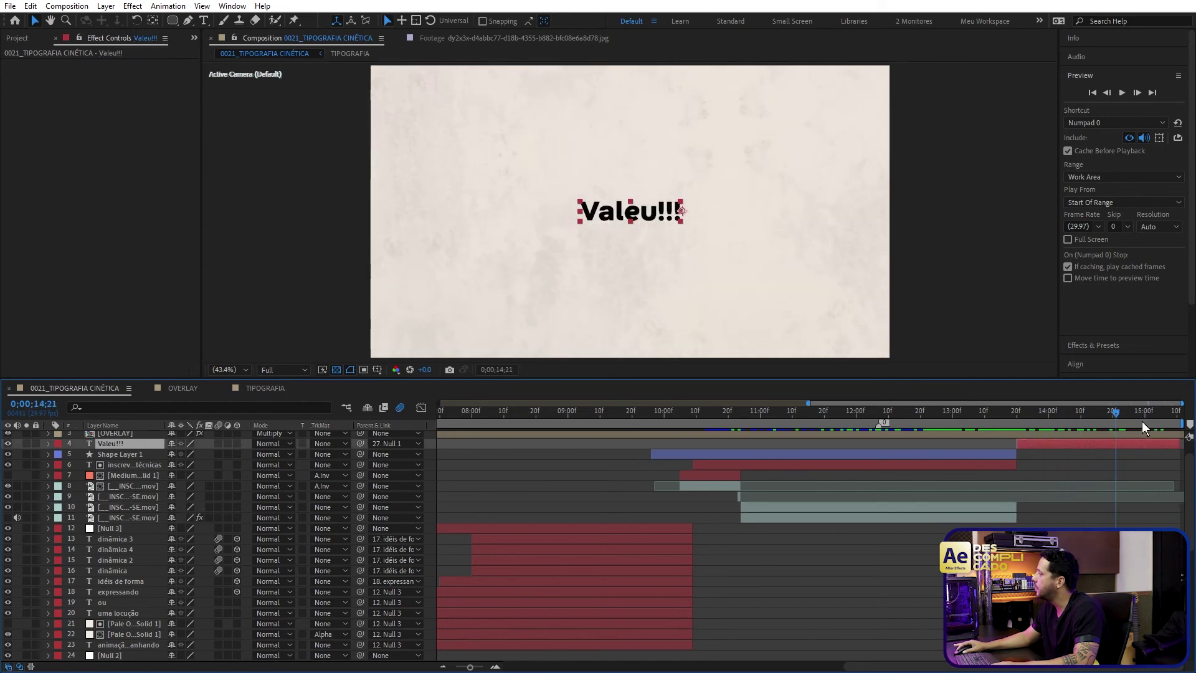
Step: Return to the opening Ahhhhhhhh scene at 0;00;00;15 and save the project
{"action": "key", "text": "minus"}
{"action": "key", "text": "minus"}
{"action": "key", "text": "minus"}
{"action": "key", "text": "minus"}
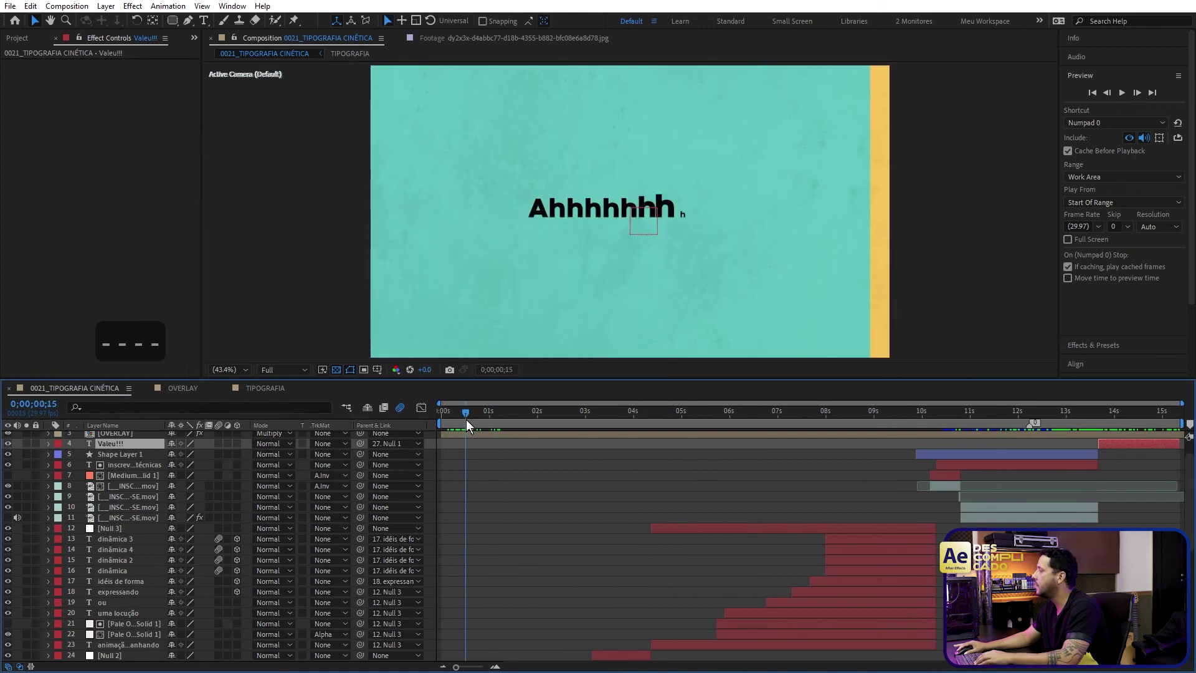
{"action": "key", "text": "ctrl+s"}
{"action": "scroll", "coordinate": [552, 555], "scroll_direction": "down", "scroll_amount": 8}
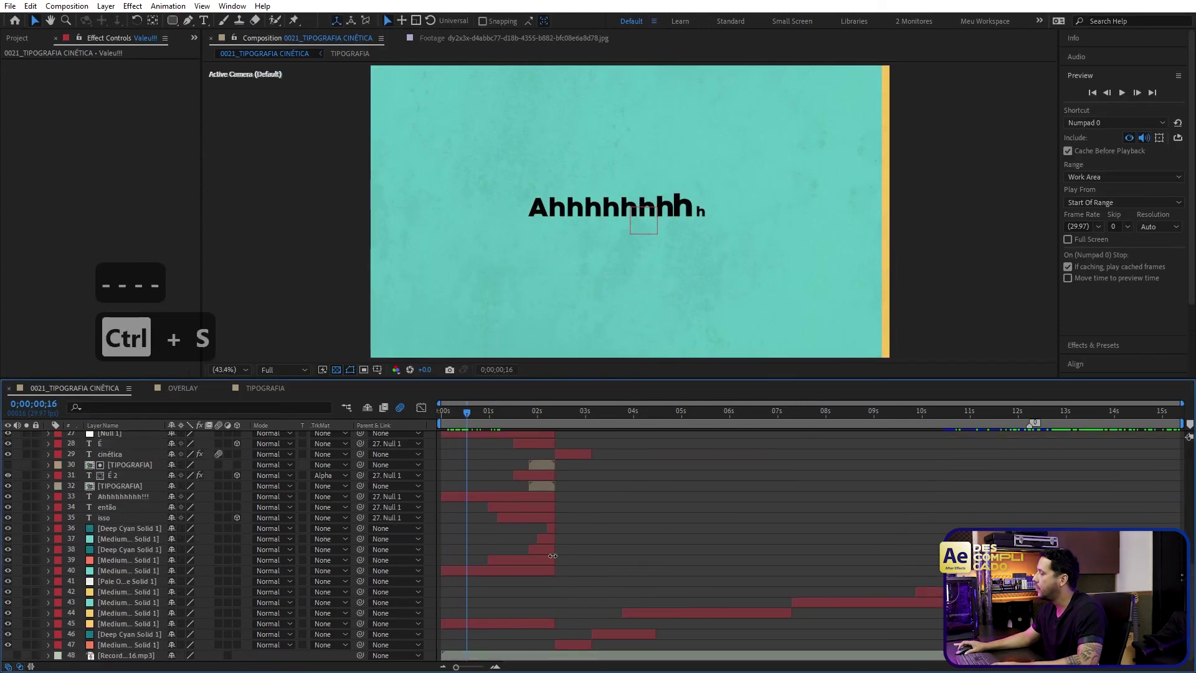
Step: Review the animation from 0;00;00;12 through to the dinâmica text scene by scrubbing and playing it
{"action": "left_click_drag", "start_coordinate": [461, 409], "coordinate": [462, 511]}
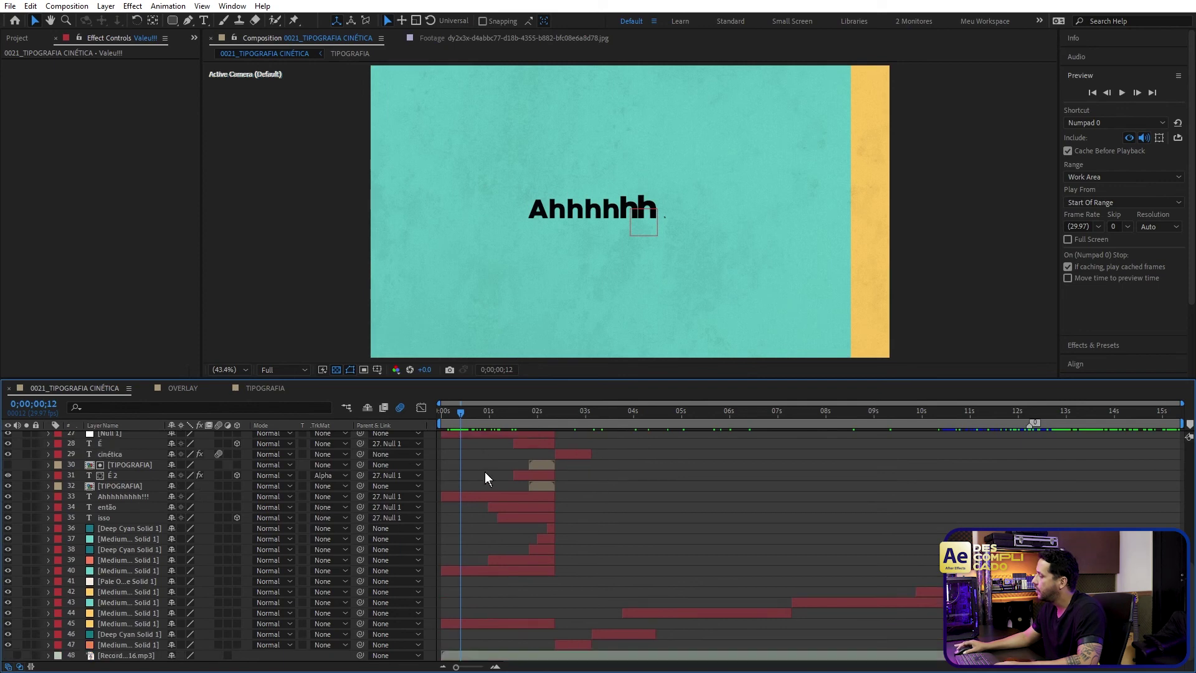
{"action": "scroll", "coordinate": [484, 478], "scroll_direction": "up", "scroll_amount": 5}
{"action": "left_click_drag", "start_coordinate": [459, 416], "coordinate": [795, 424]}
{"action": "key", "text": "space"}
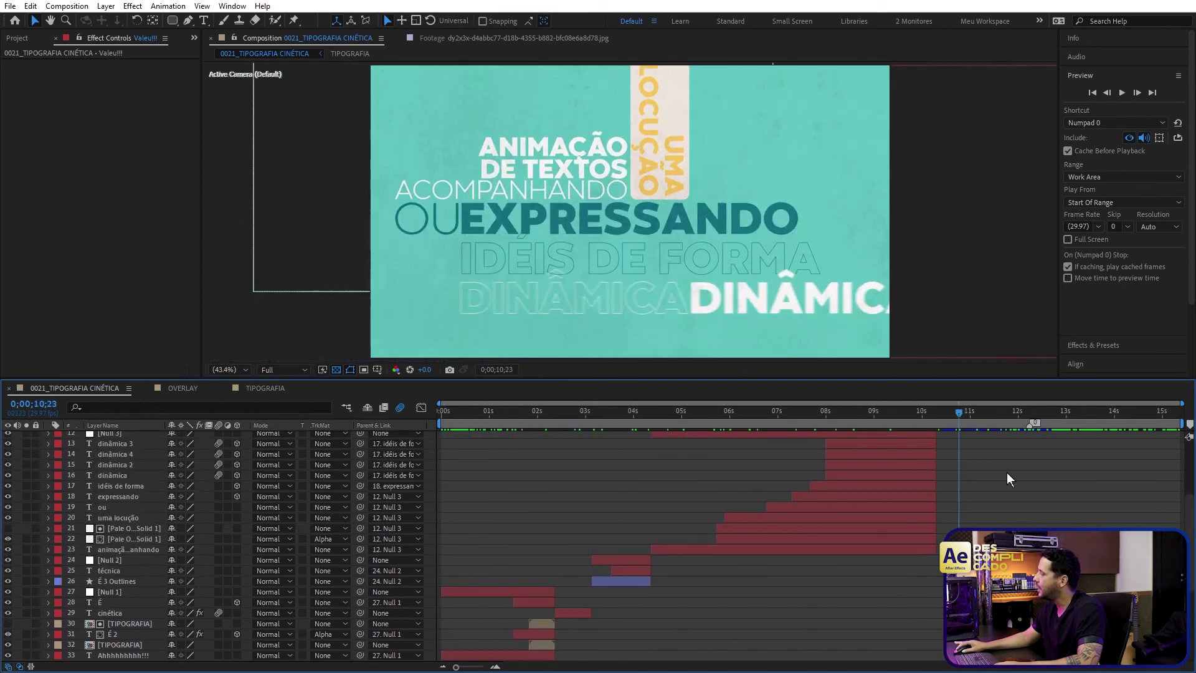